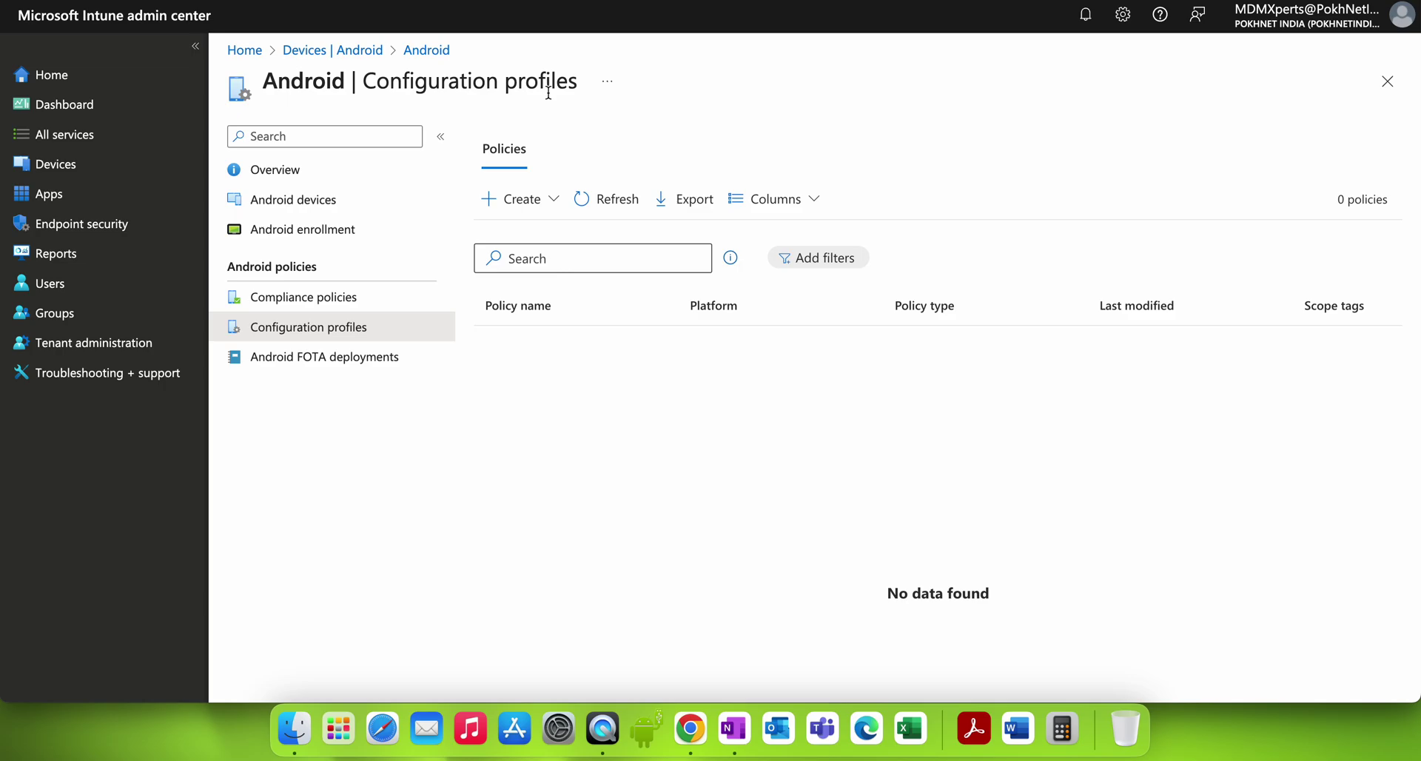
Step: Examine the Android enrollment options, including the Android Enterprise prerequisites, bulk enrollment methods and enrollment profiles
click(300, 231)
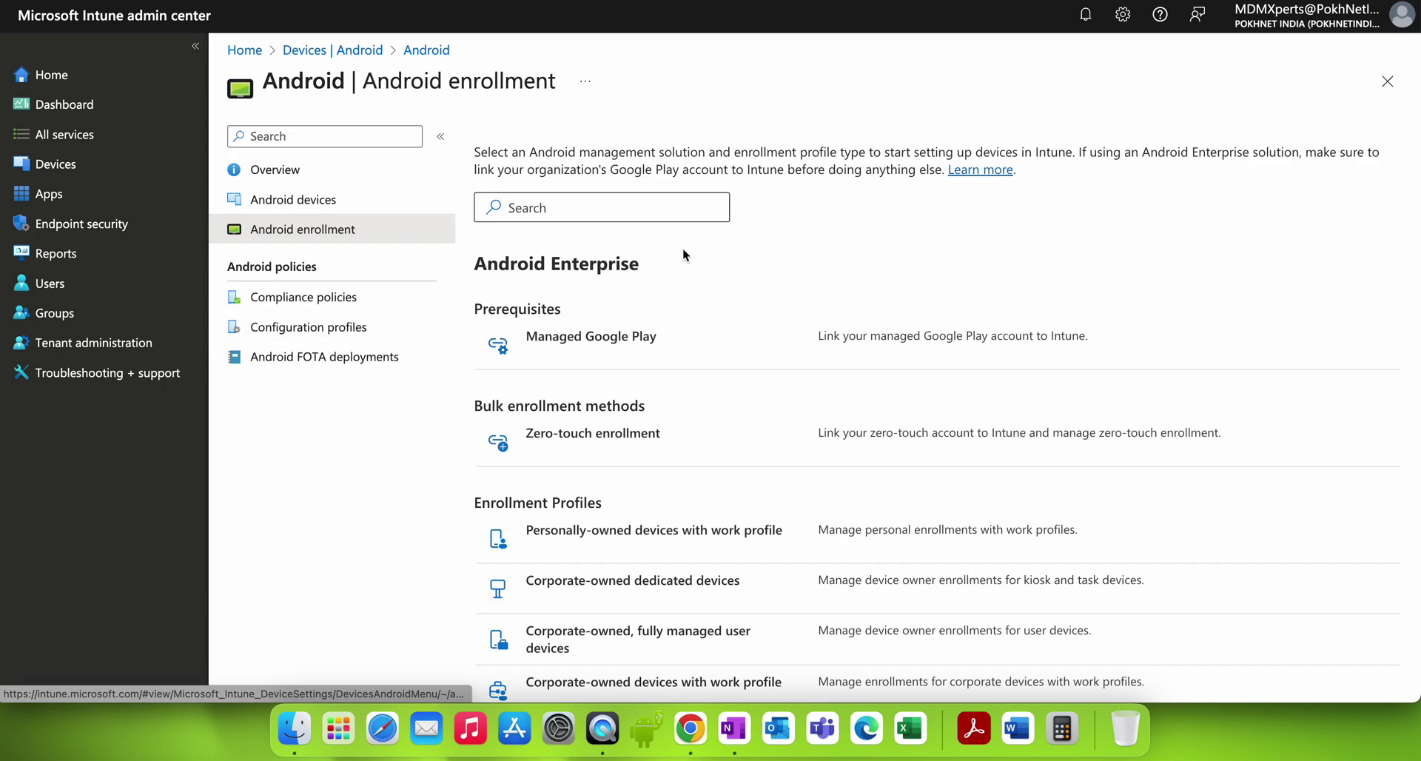
scroll(786, 285, down, 3)
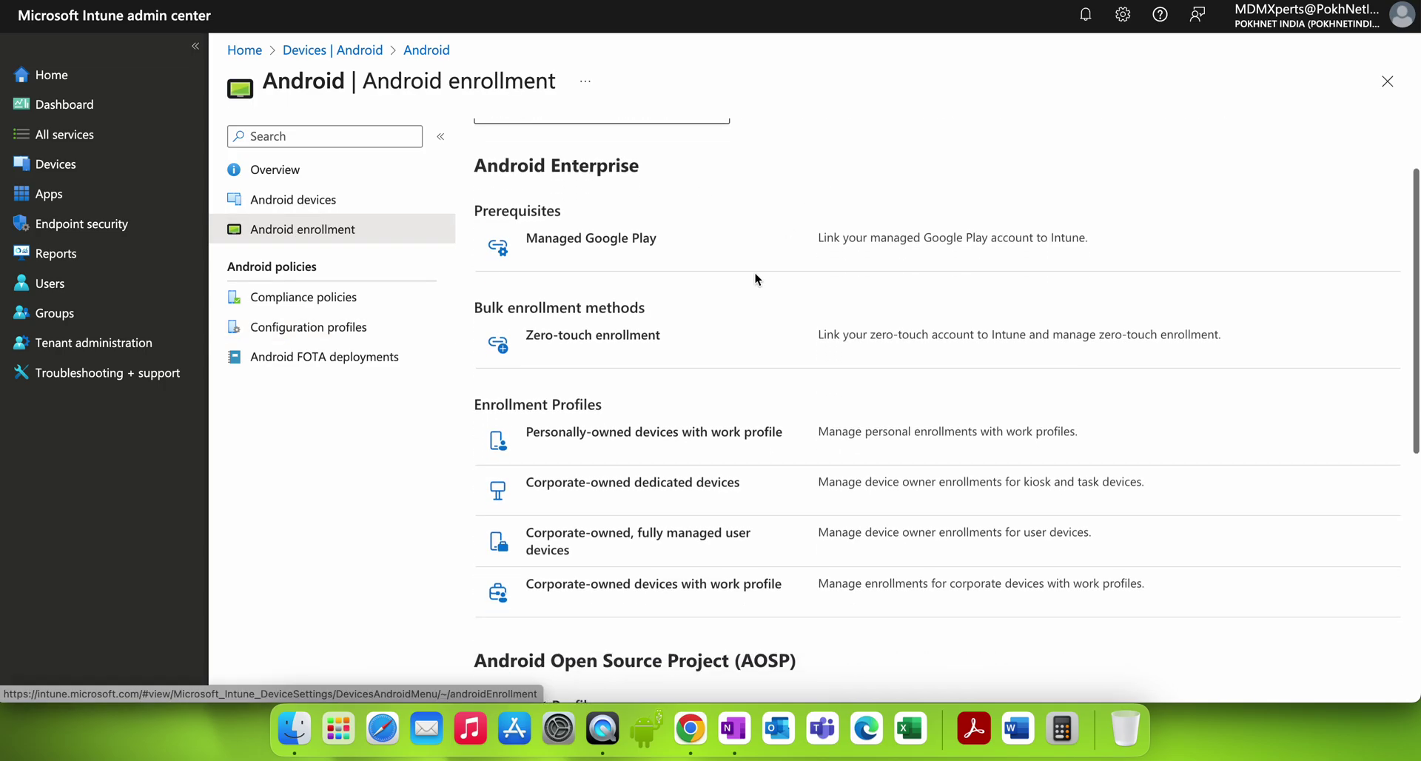
click(388, 202)
click(374, 229)
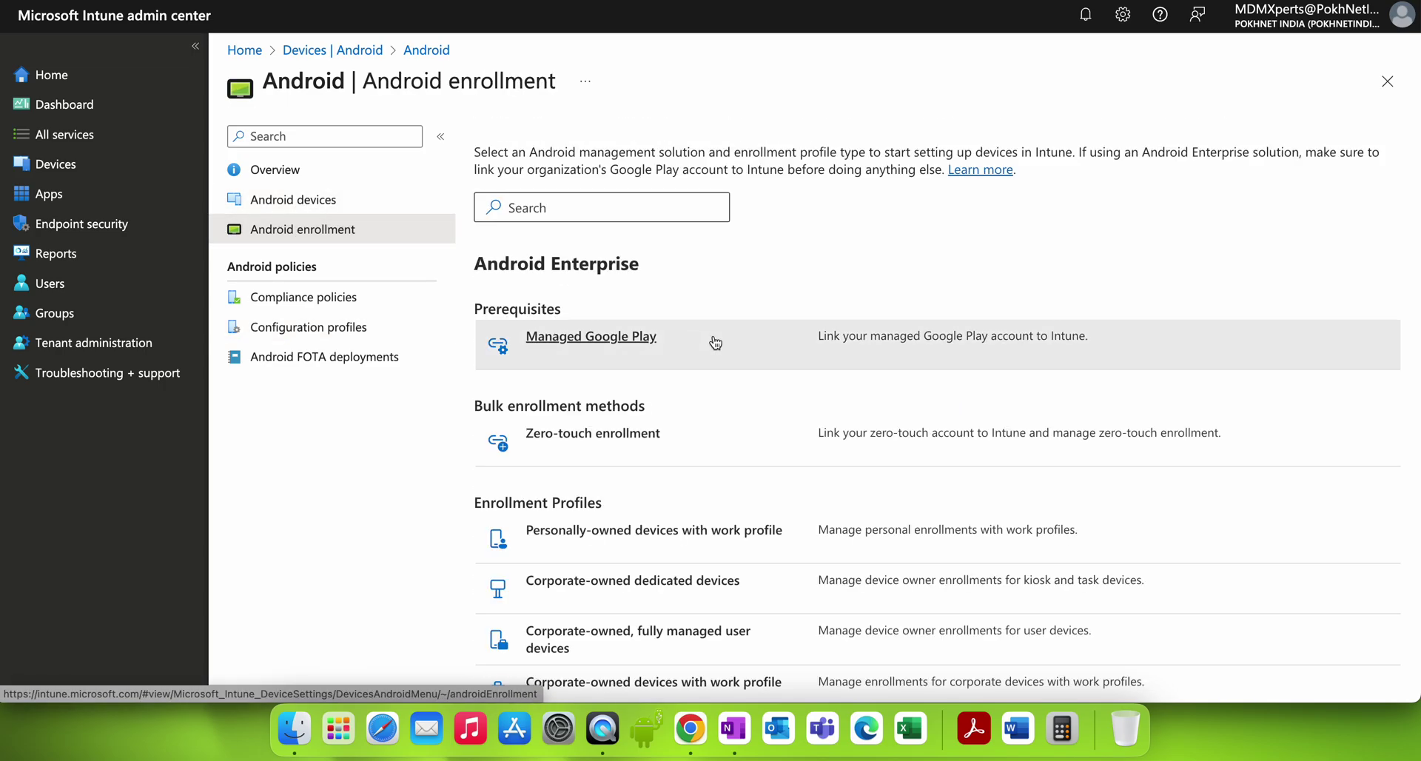
scroll(816, 403, down, 5)
scroll(701, 354, up, 2)
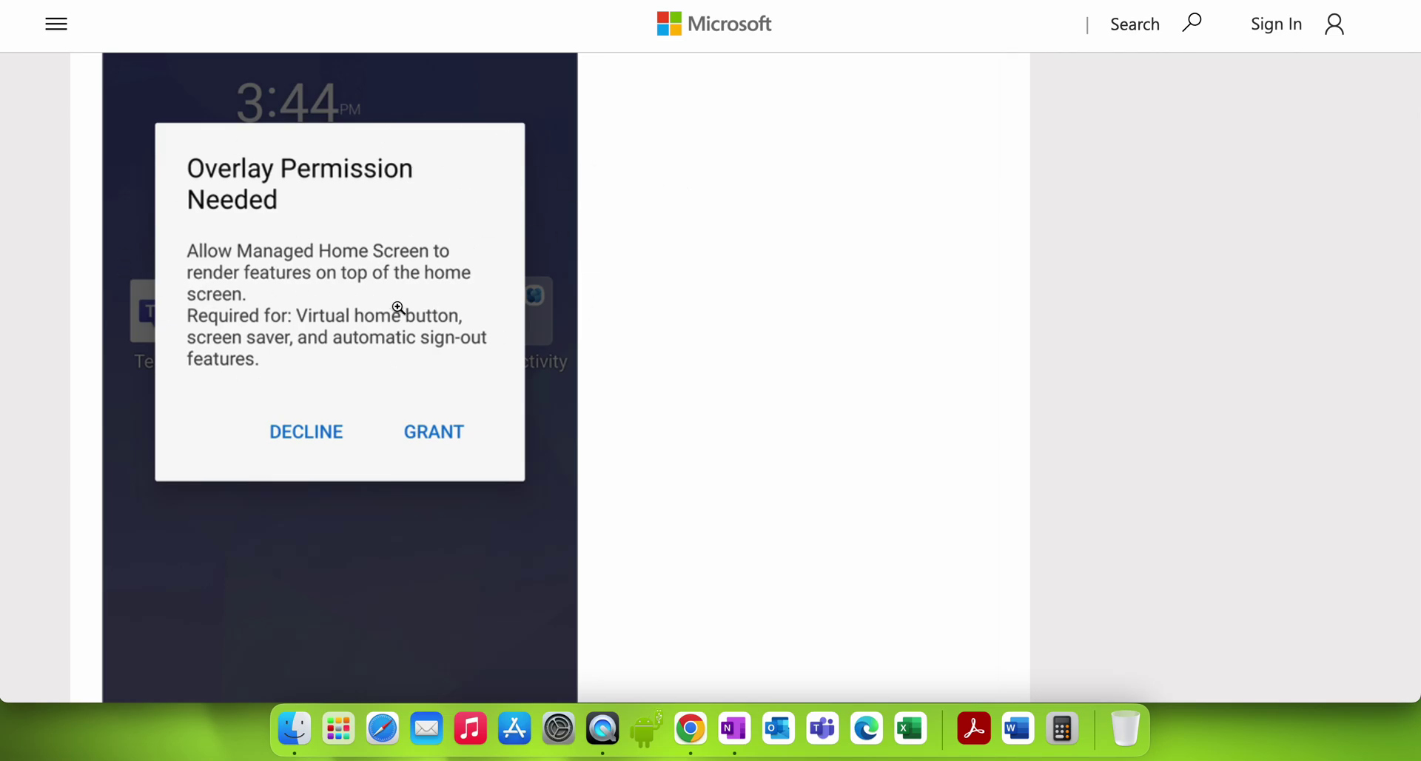
Step: View the enlarged screenshot of the overlay permission prompt in the Microsoft article, and close it
click(481, 294)
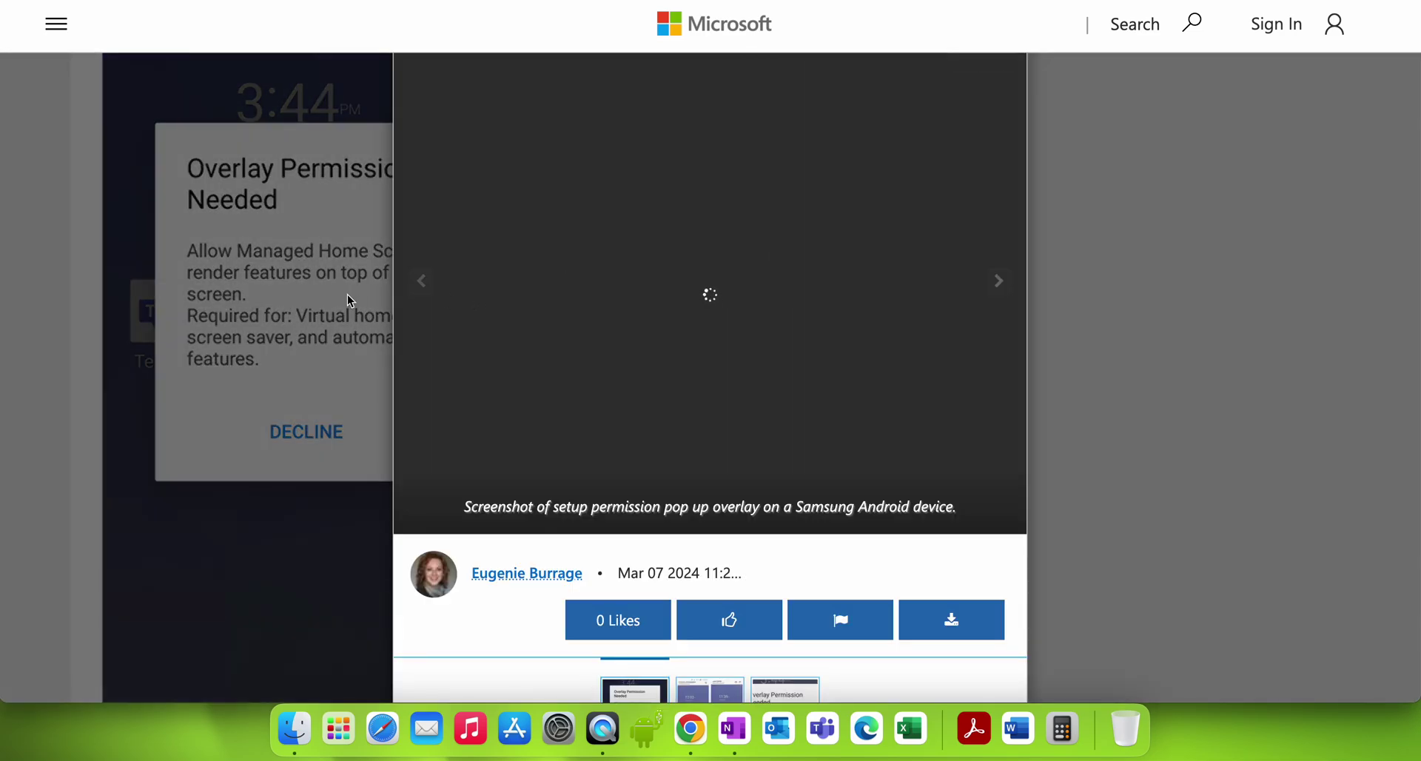
click(348, 294)
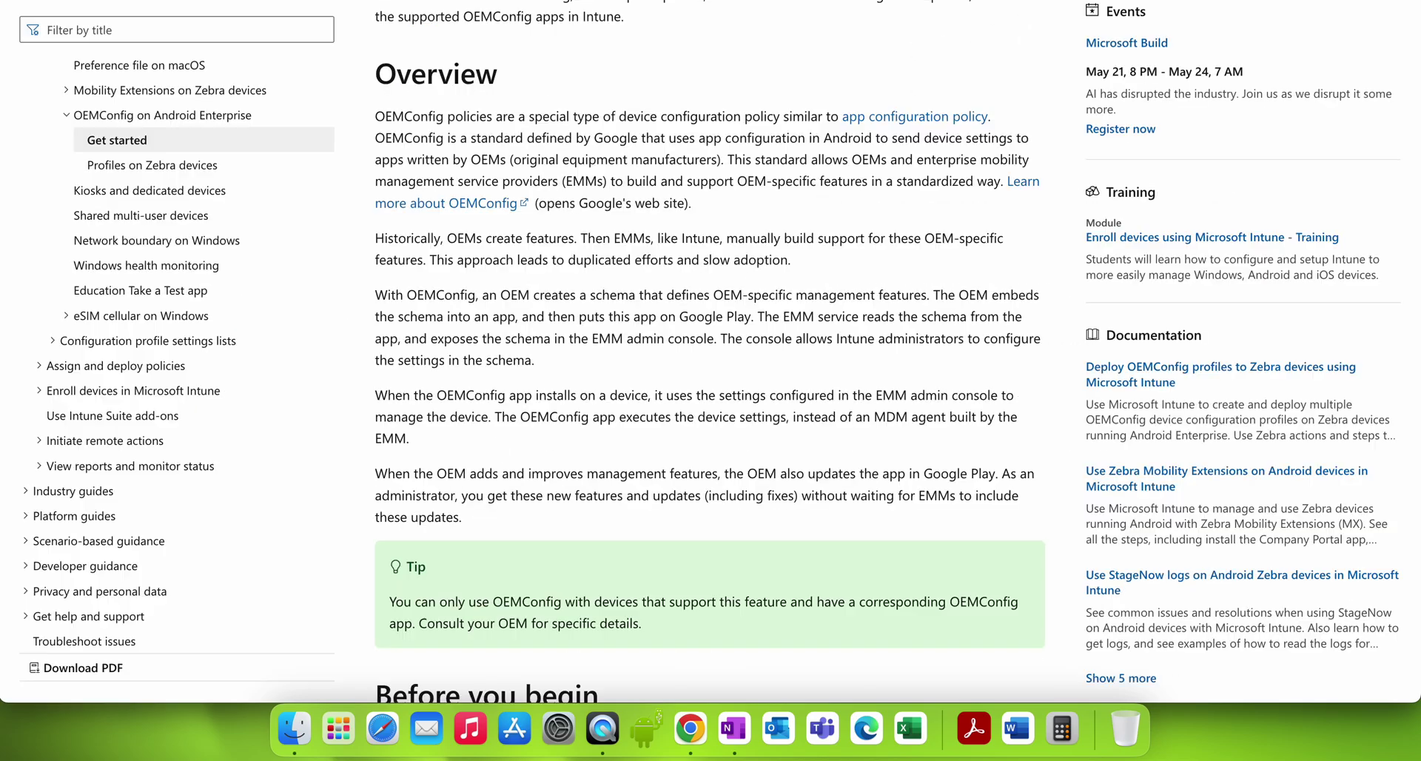
Step: Read the OEMConfig overview in the documentation, highlighting the opening sentences about OEMConfig policies and the standard defined by Google
scroll(927, 191, down, 1)
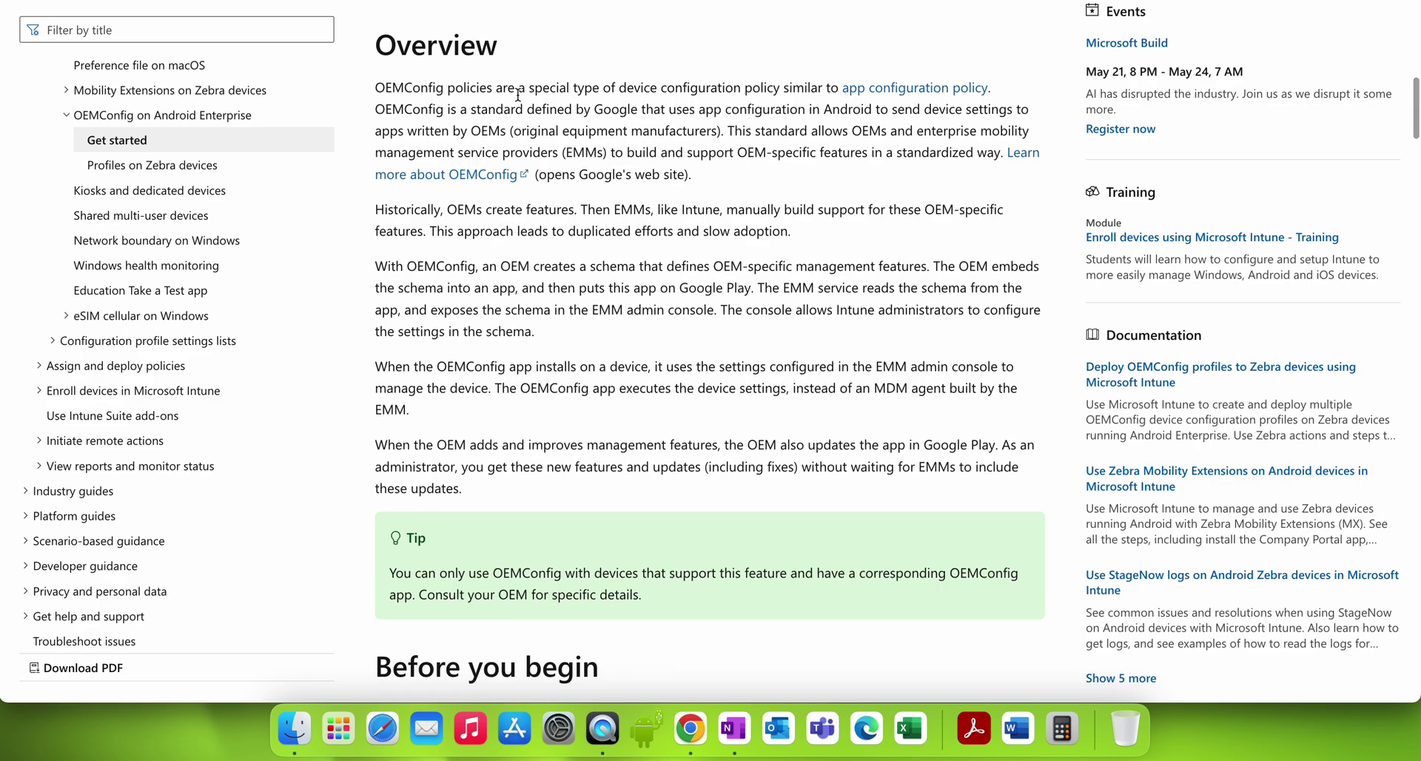
drag(384, 84, 696, 91)
click(700, 93)
drag(384, 87, 692, 111)
click(797, 110)
drag(376, 87, 514, 86)
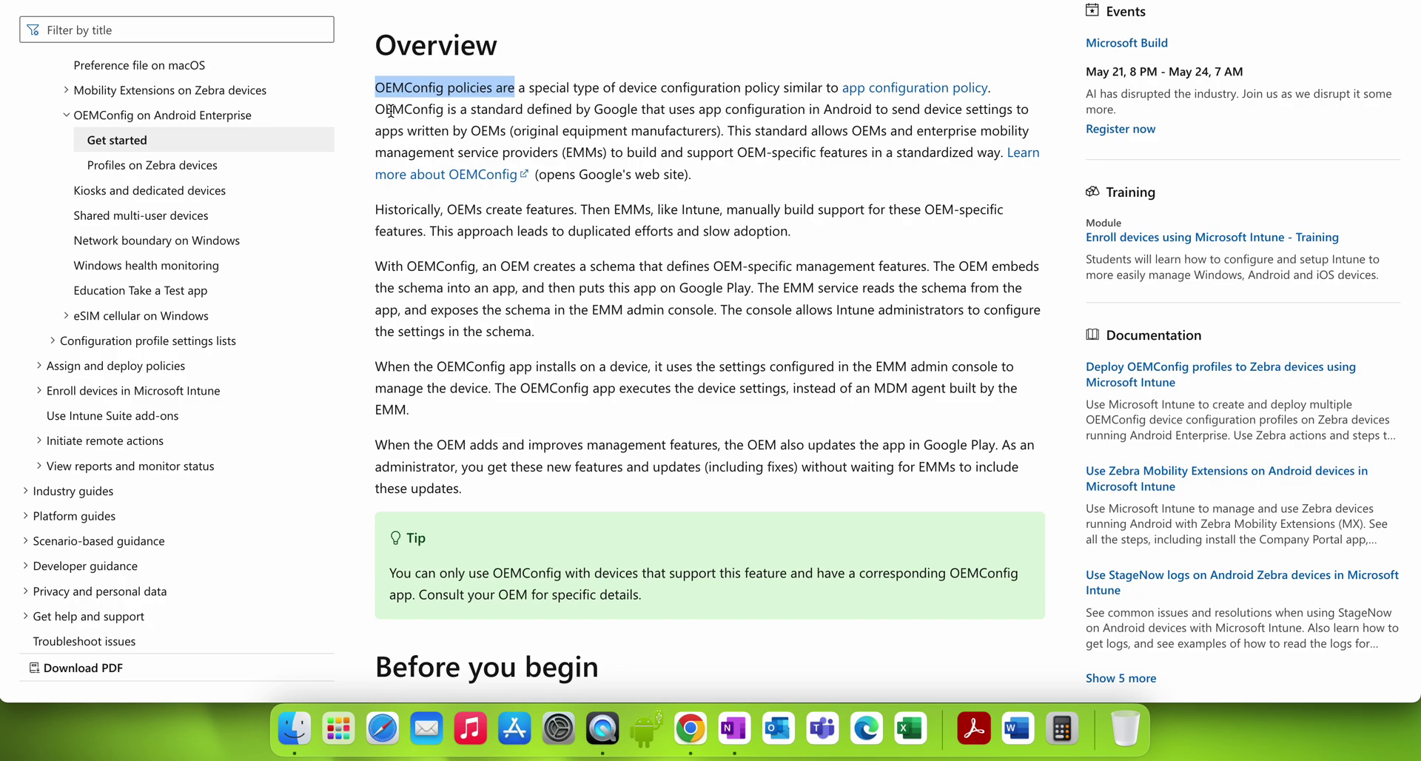
drag(390, 110, 557, 109)
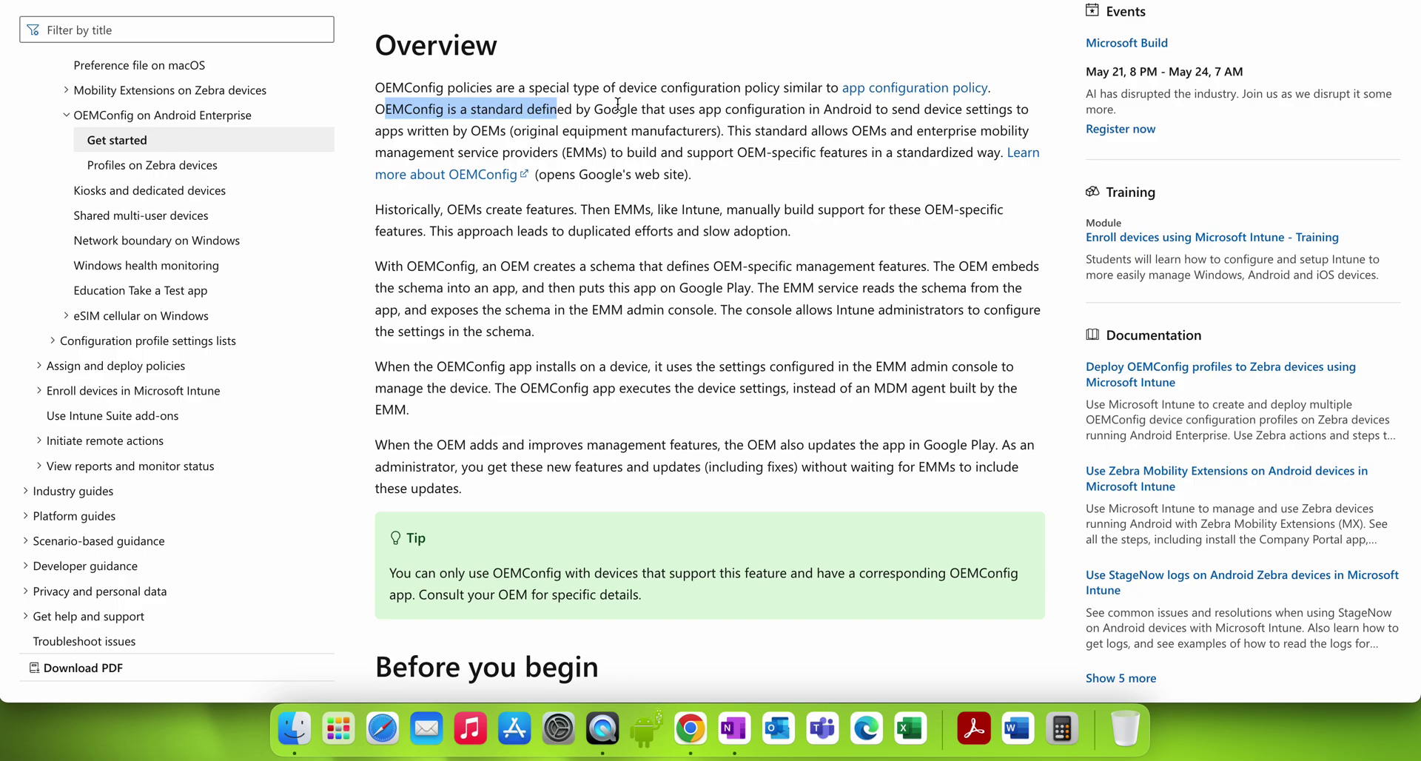
click(617, 103)
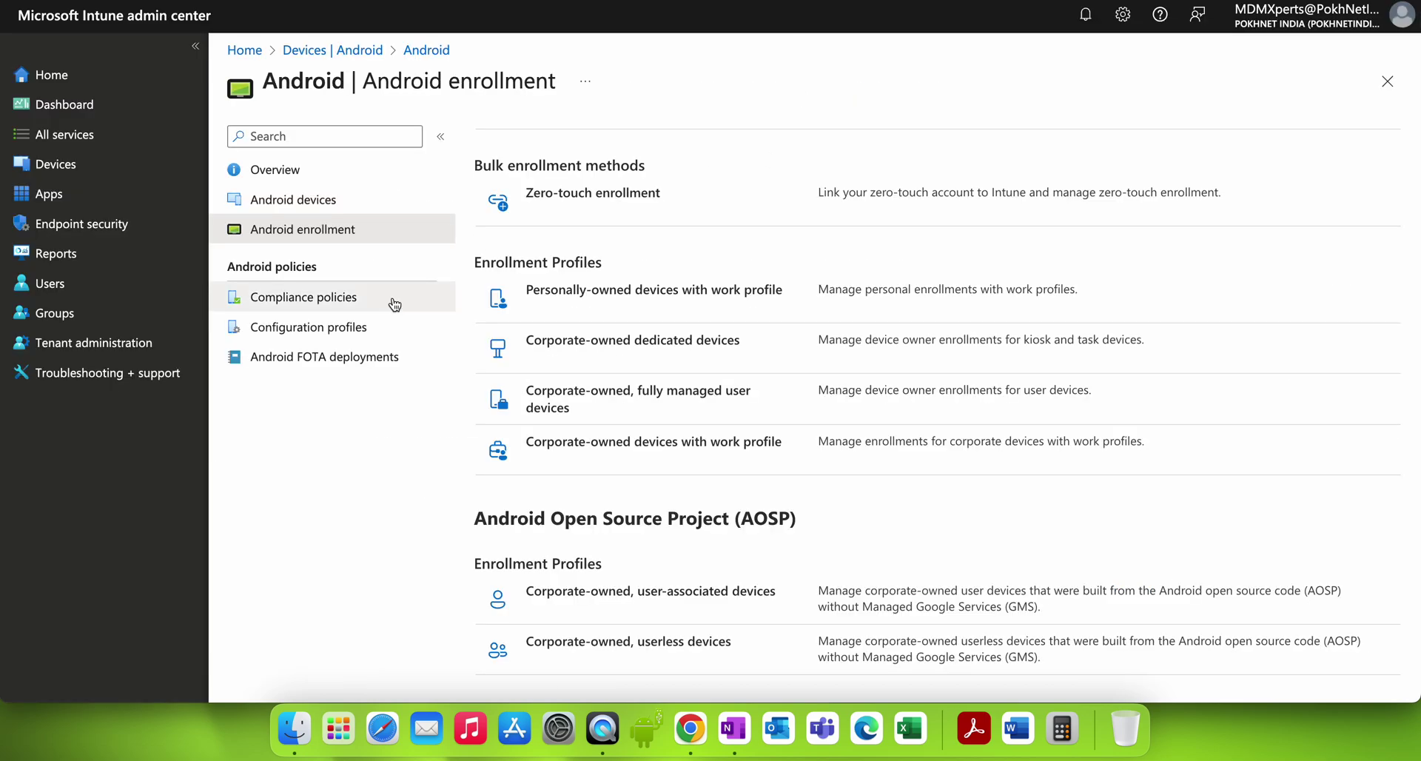
Step: Return to the Intune admin center and check the Android apps list for the Knox Service Plugin
click(81, 165)
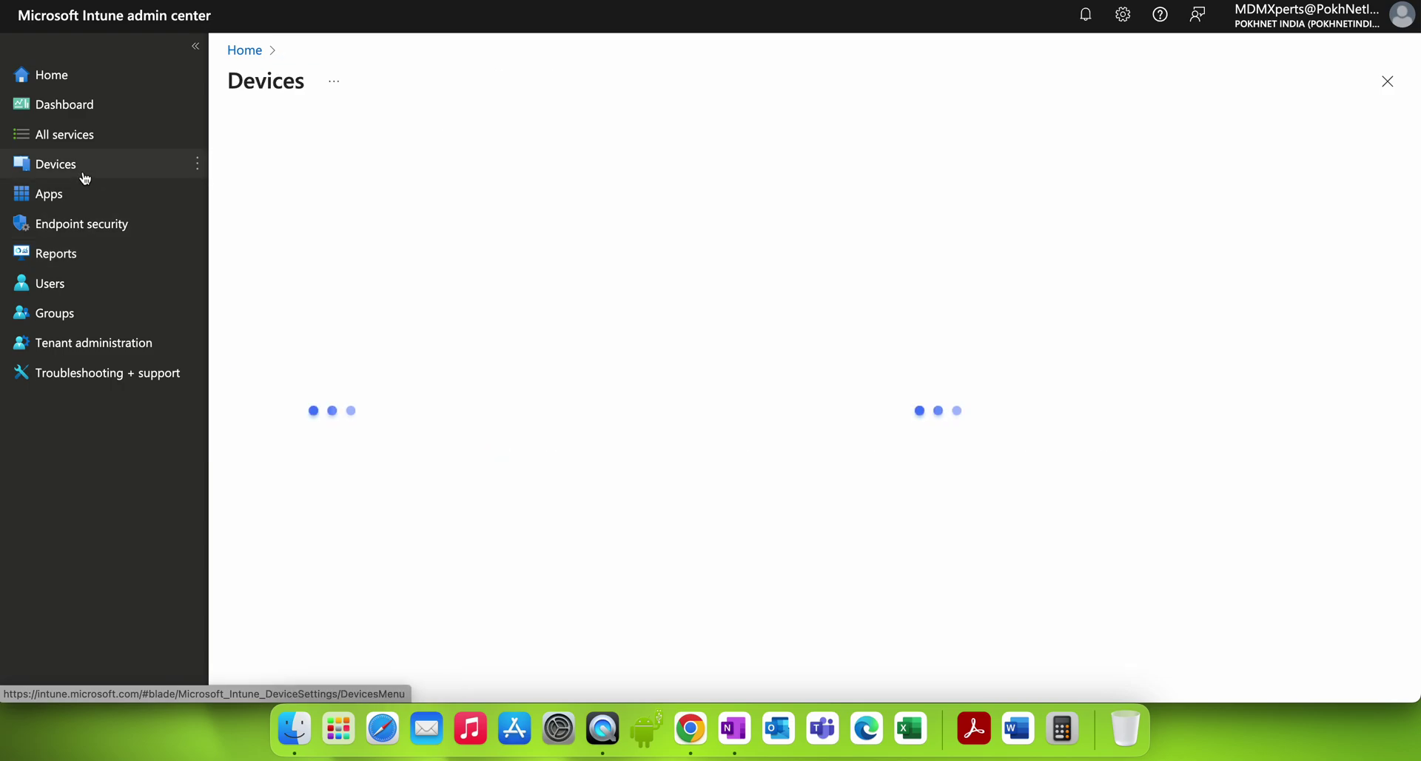
click(118, 194)
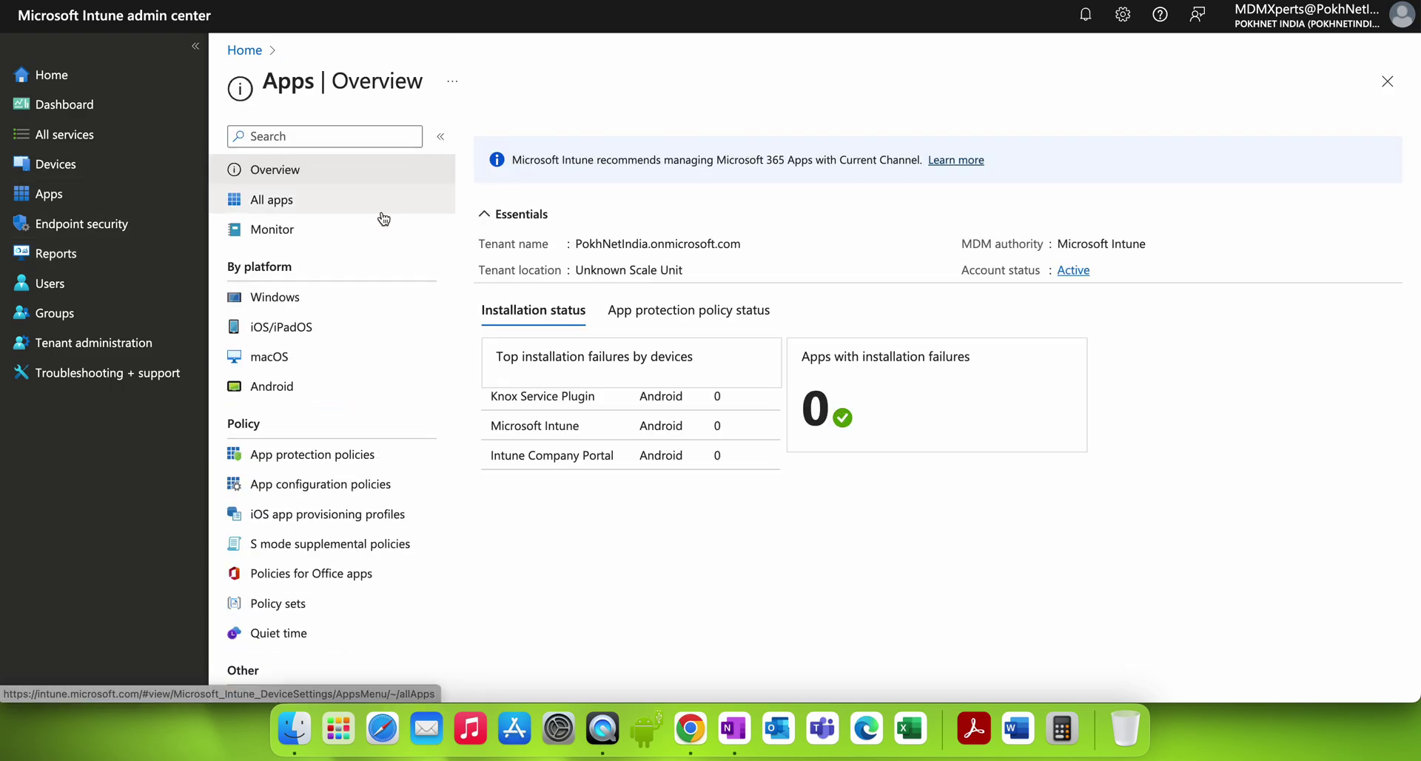
click(348, 385)
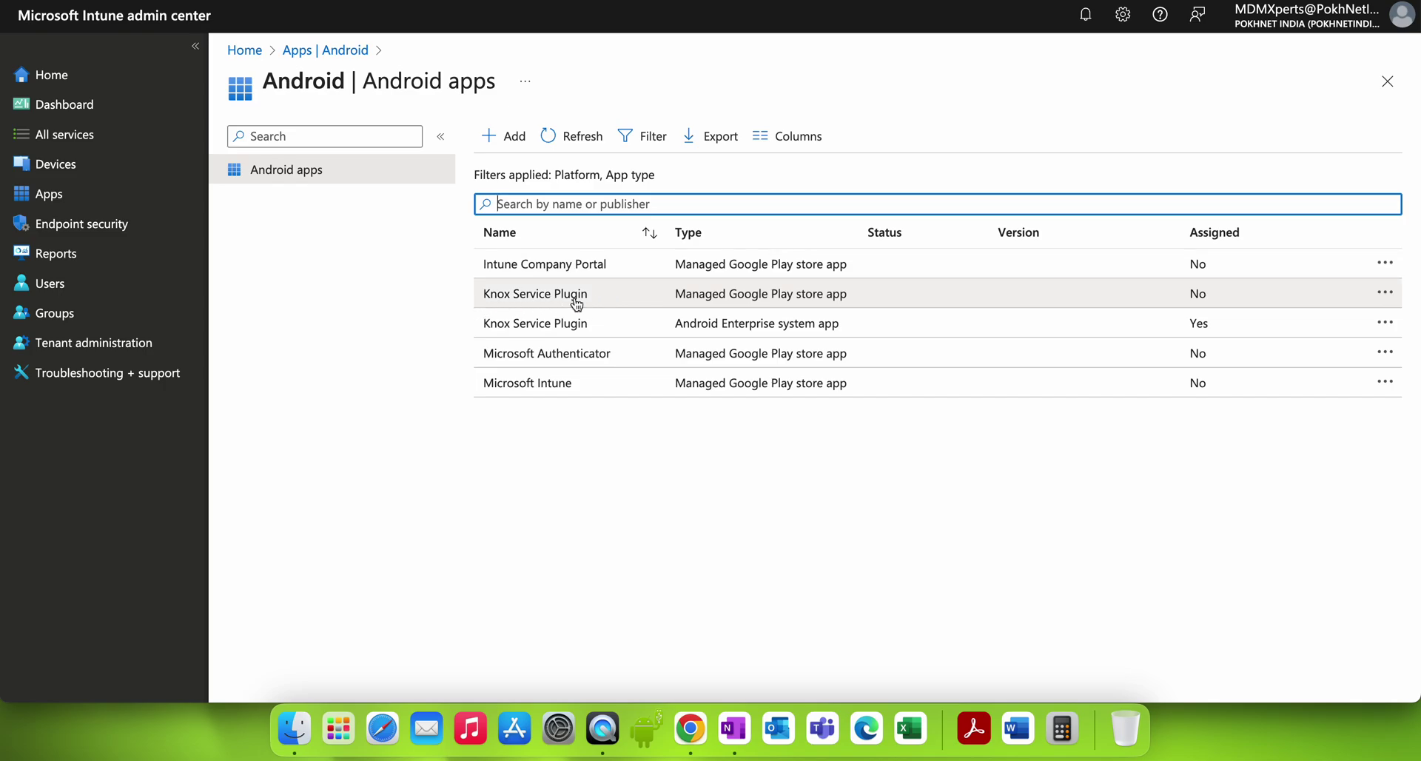
Step: Open the configuration profiles for Android devices and start creating a new policy
click(105, 165)
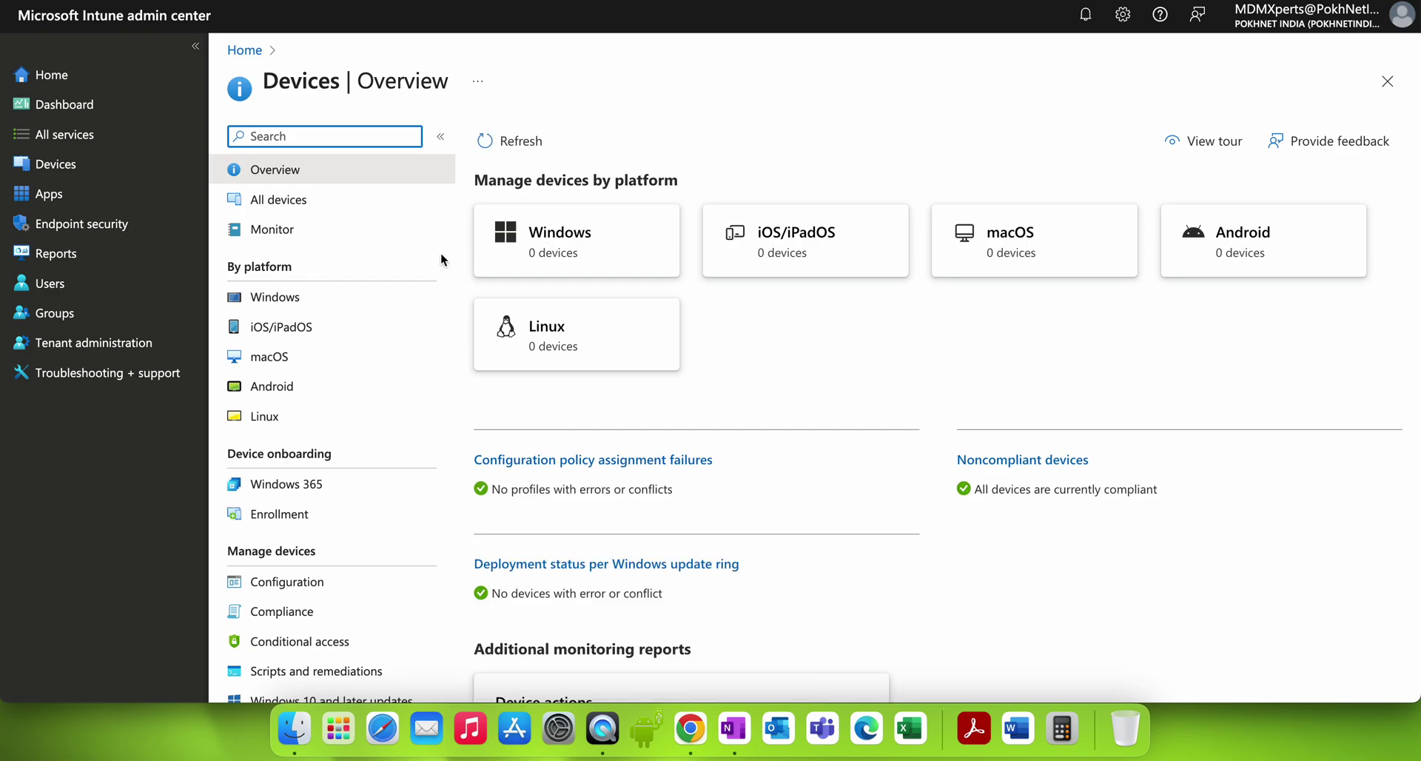
click(329, 385)
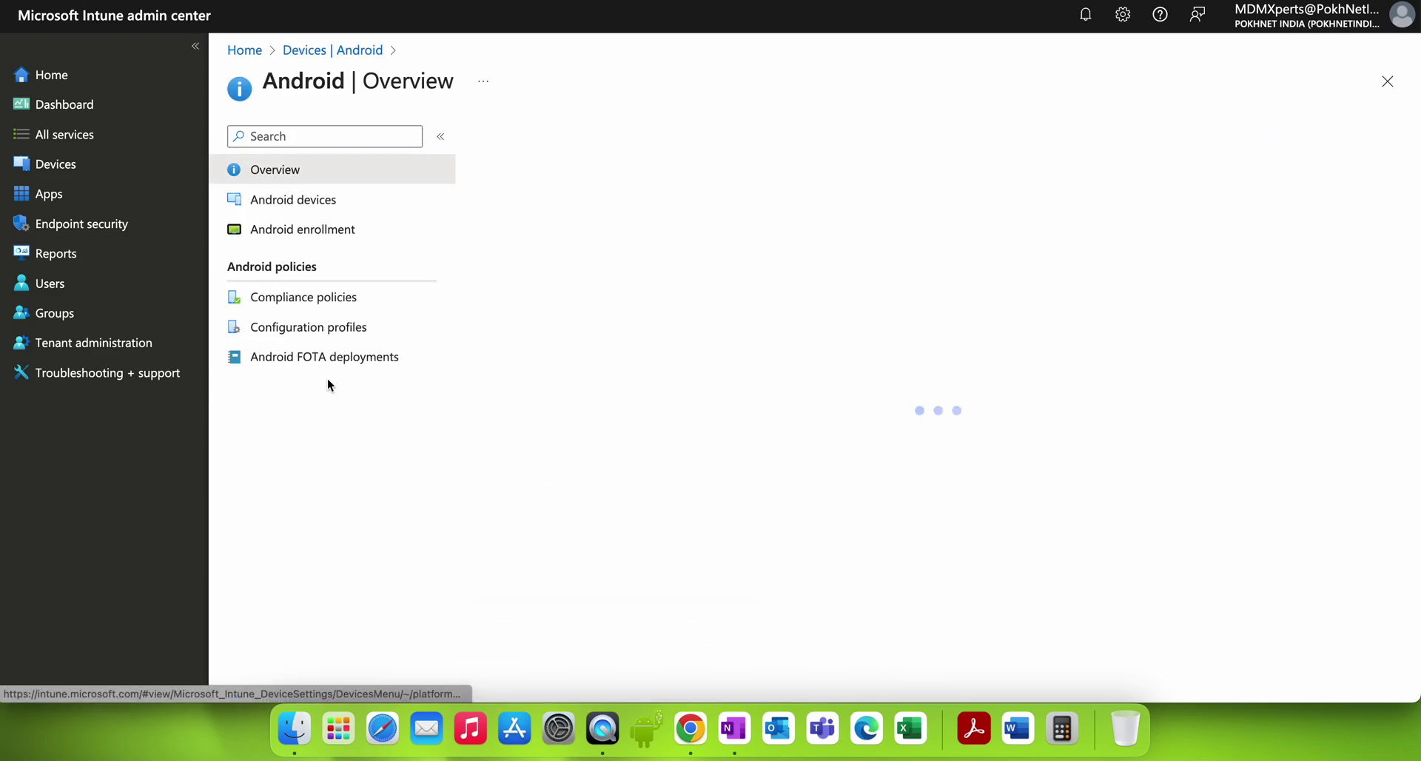
click(363, 326)
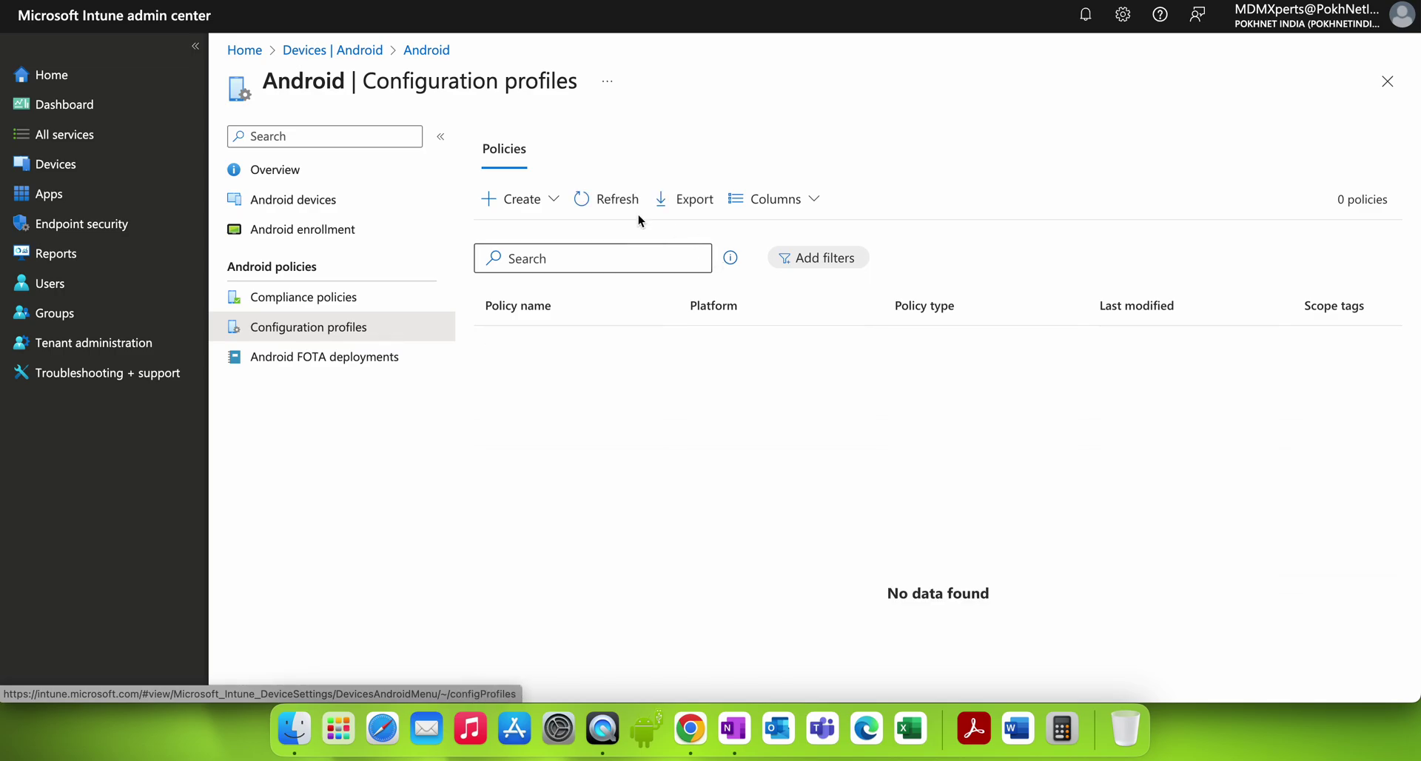
click(553, 199)
click(568, 241)
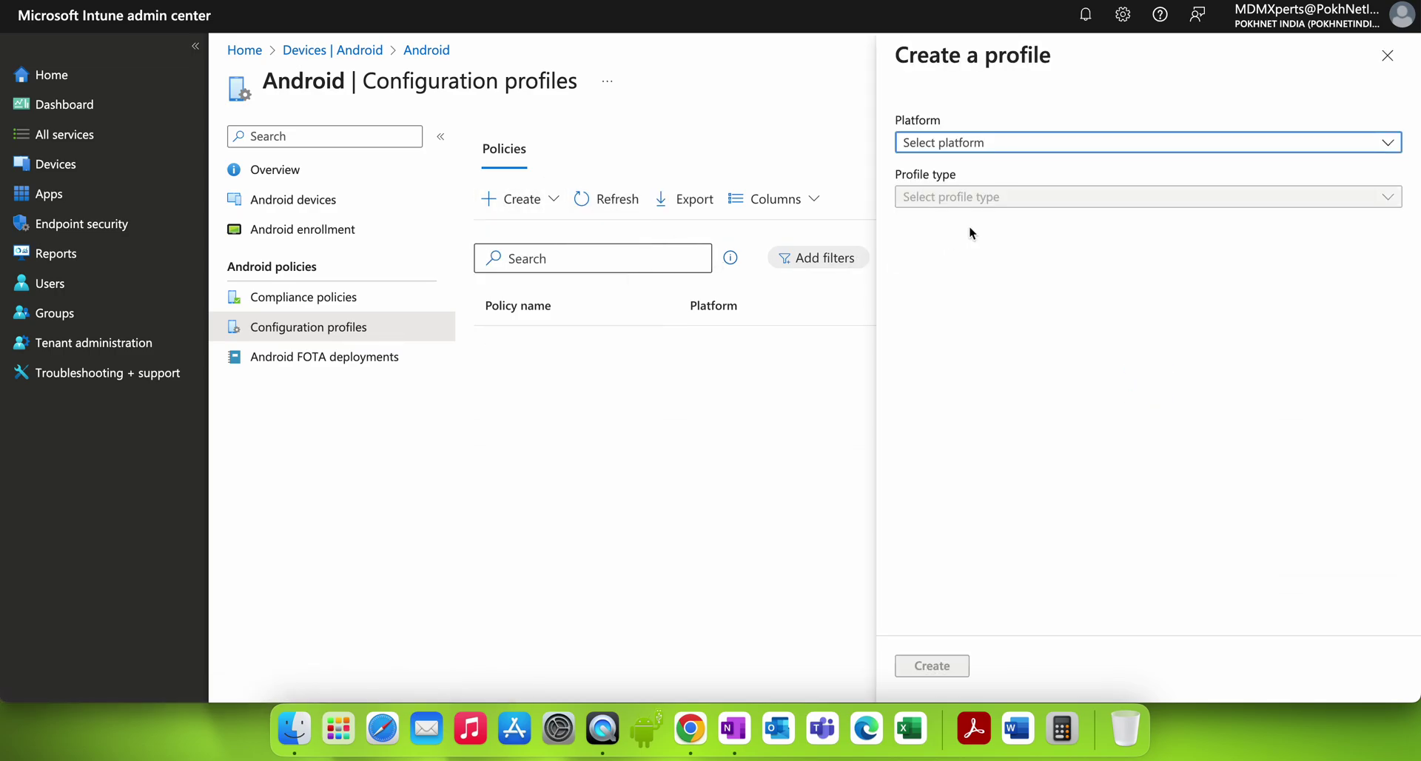
Step: Create the profile with Android Enterprise as the platform and OEMConfig as the profile type
click(989, 144)
click(999, 225)
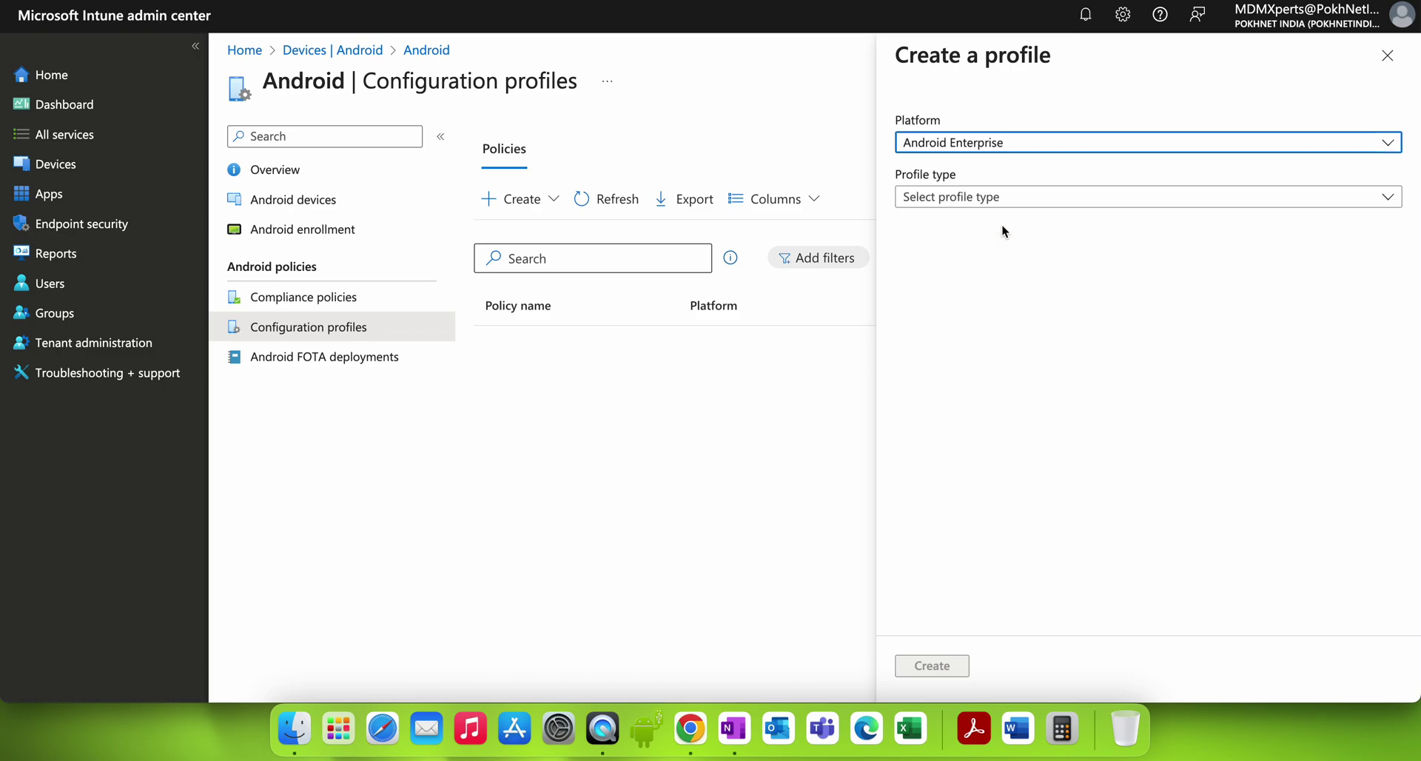
click(1008, 197)
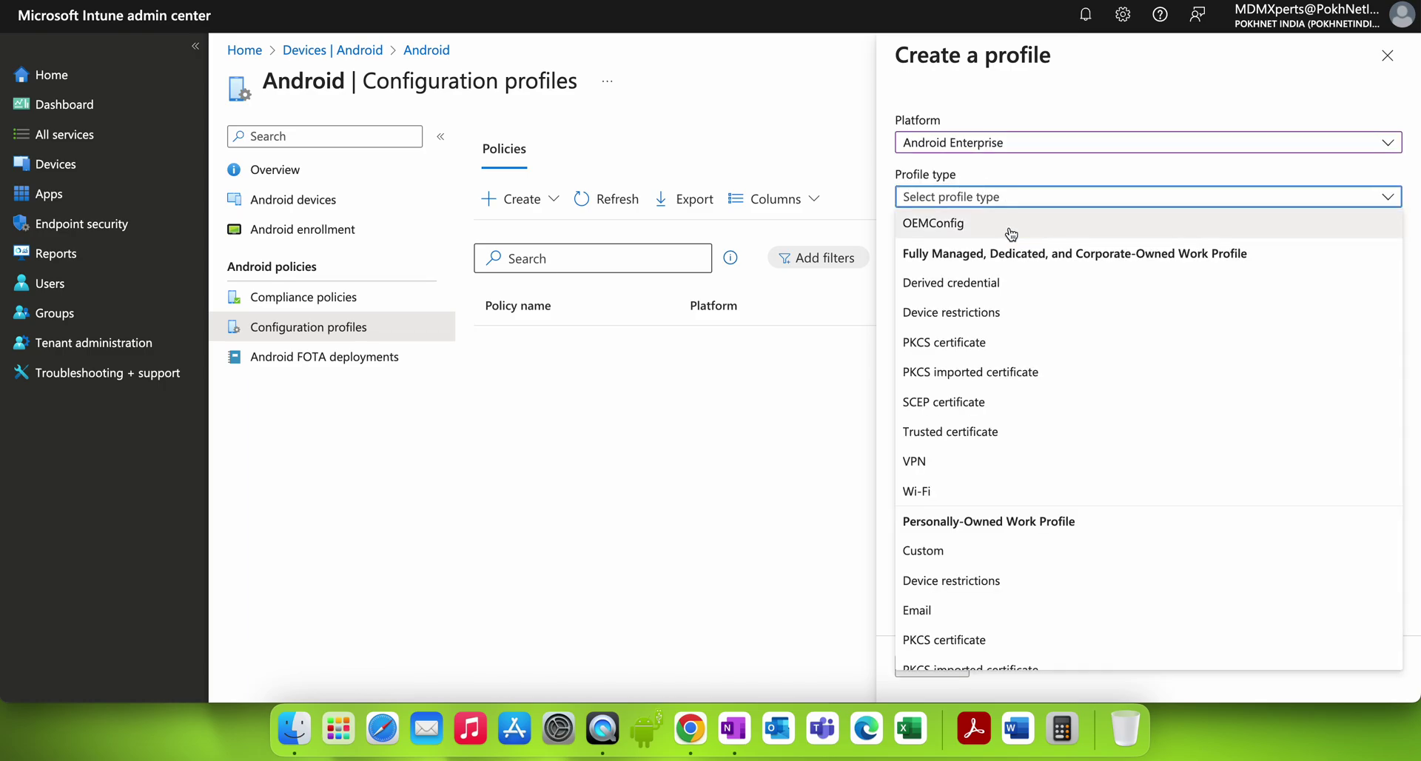
click(978, 224)
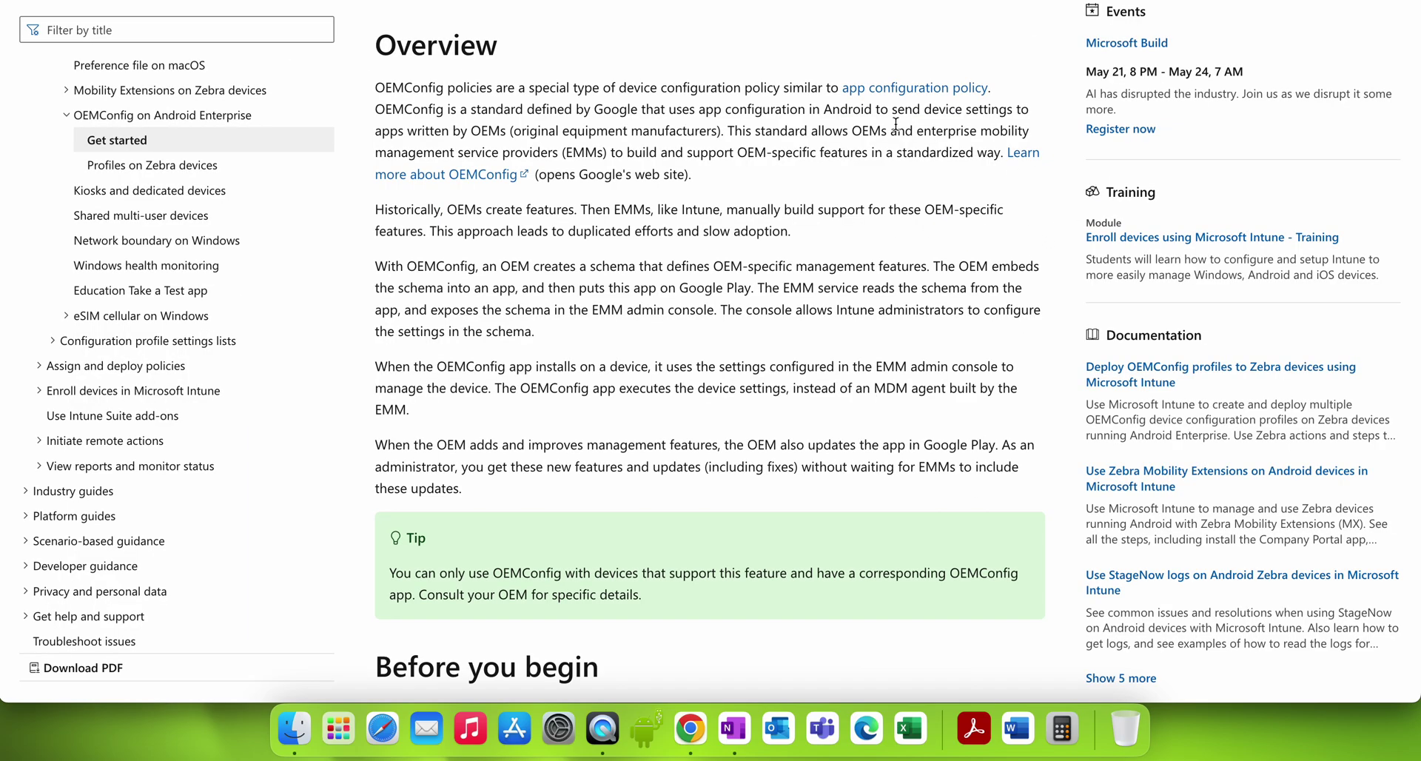
drag(463, 93, 717, 93)
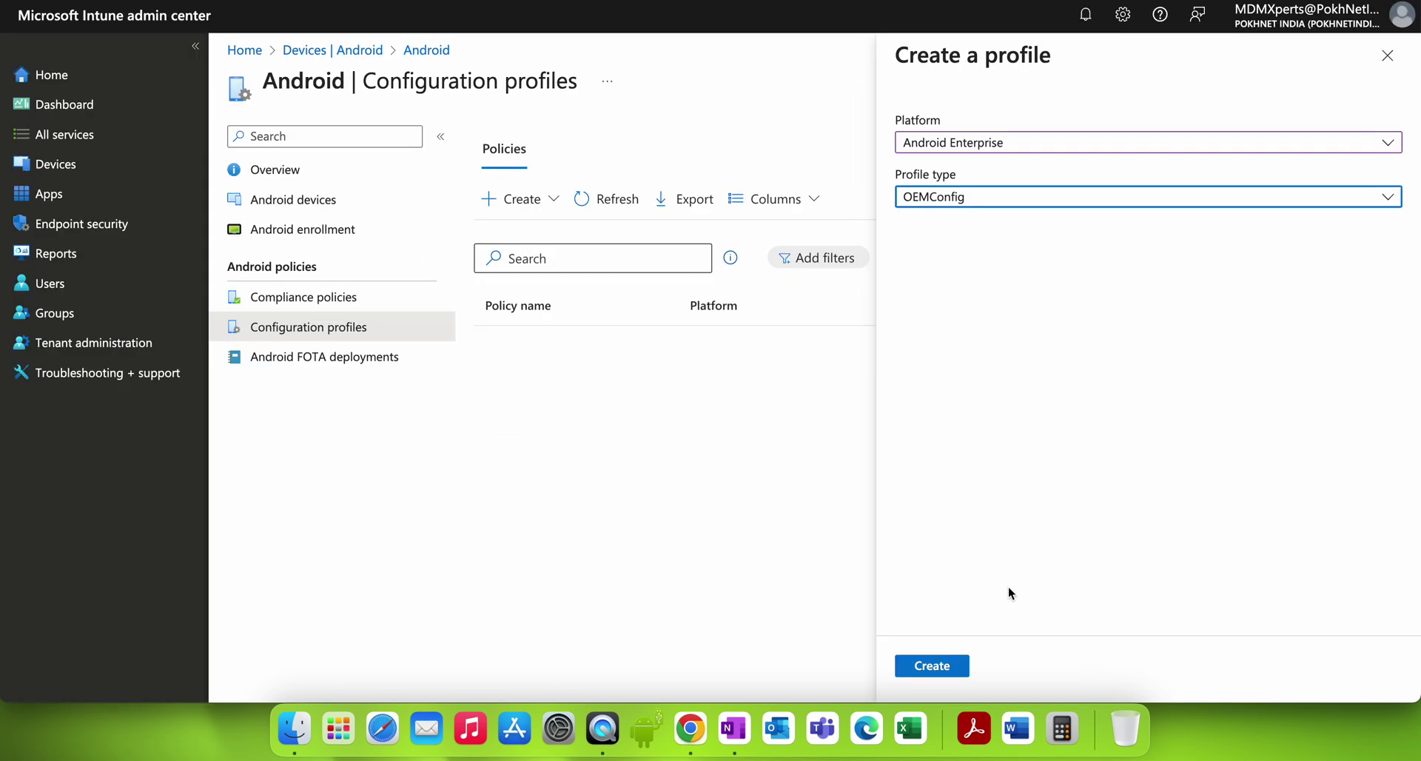
click(934, 670)
Step: Name the profile "Samsung OEM Config HMS" and copy the same text into the description
click(578, 194)
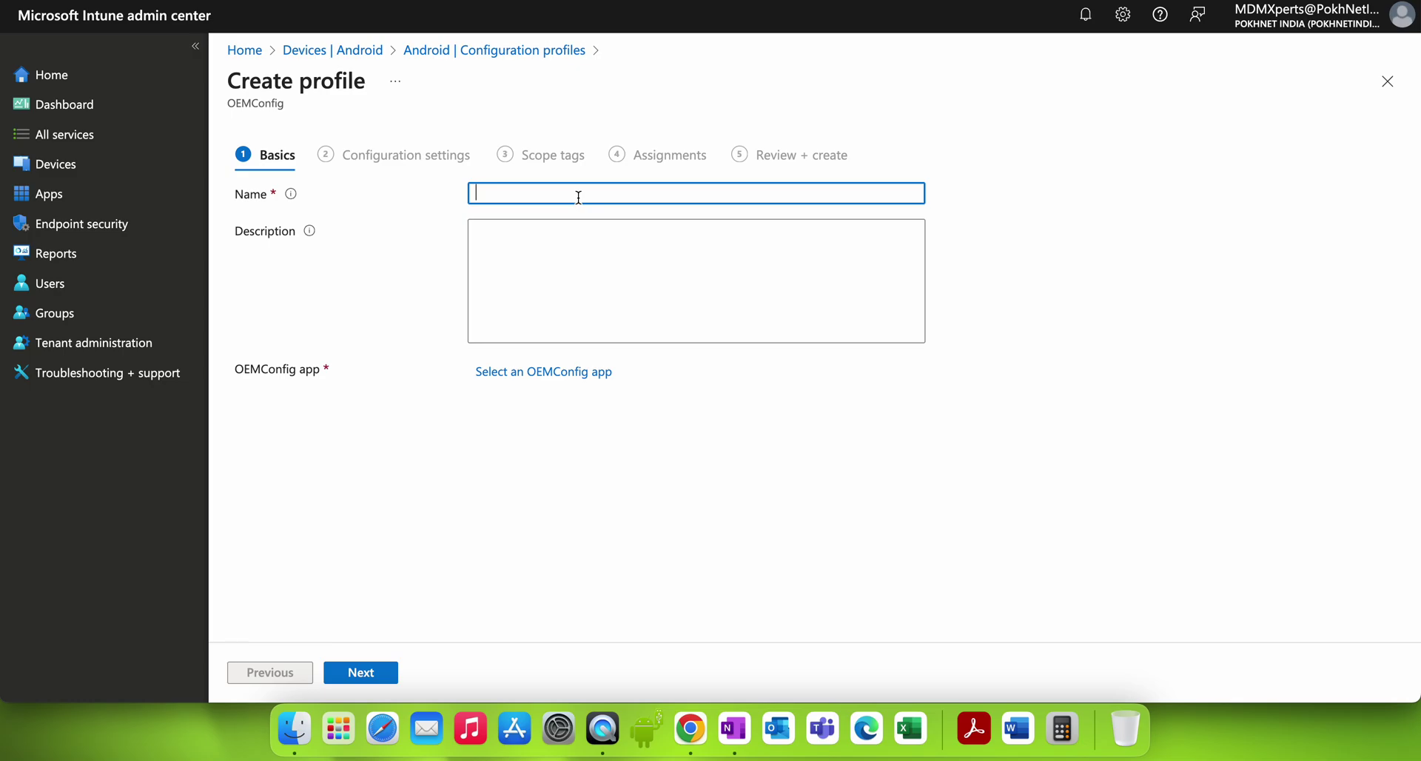
text(Samsung OEM Config HMS)
drag(628, 193, 474, 192)
key(super+c)
click(507, 243)
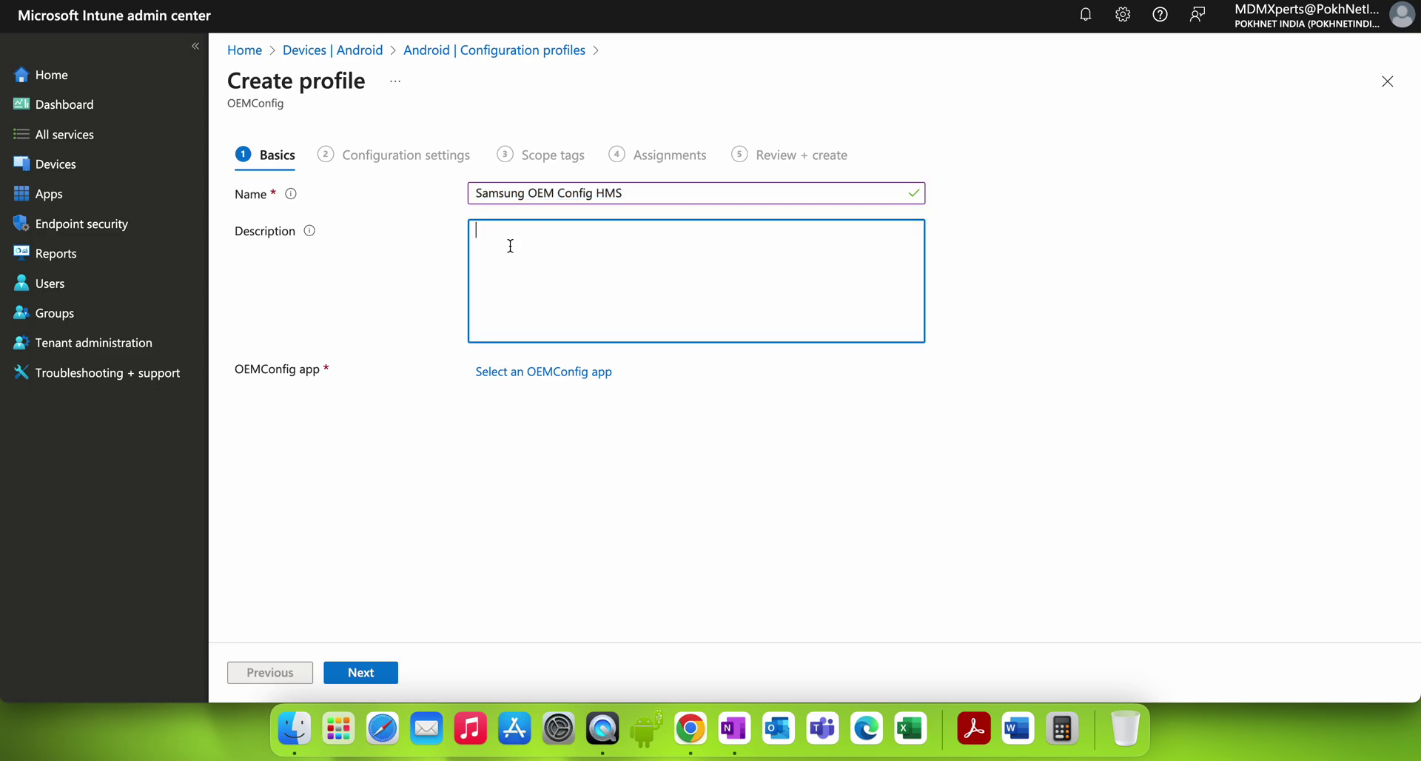
key(super+v)
Step: Choose Knox Service Plugin as the associated OEMConfig app and proceed to the configuration settings
click(595, 373)
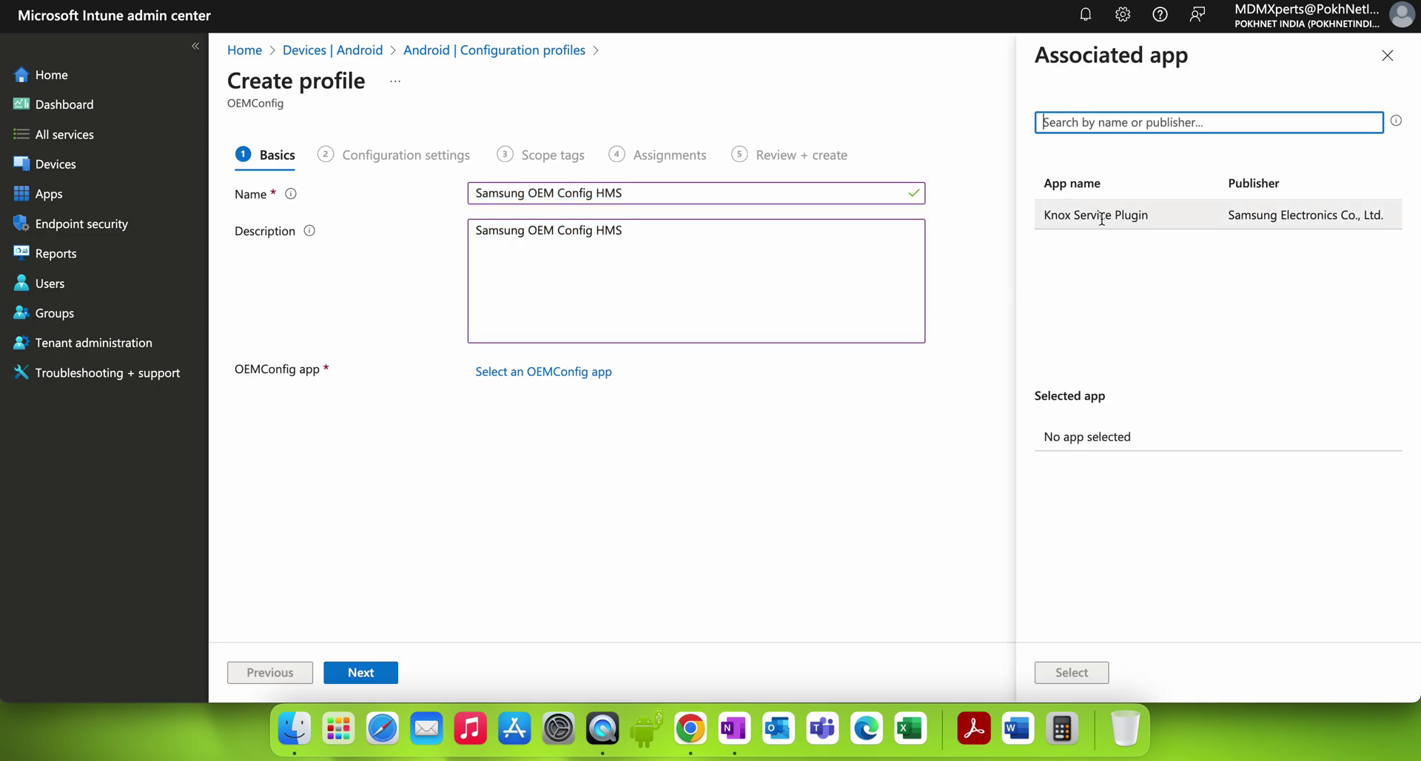
click(1152, 217)
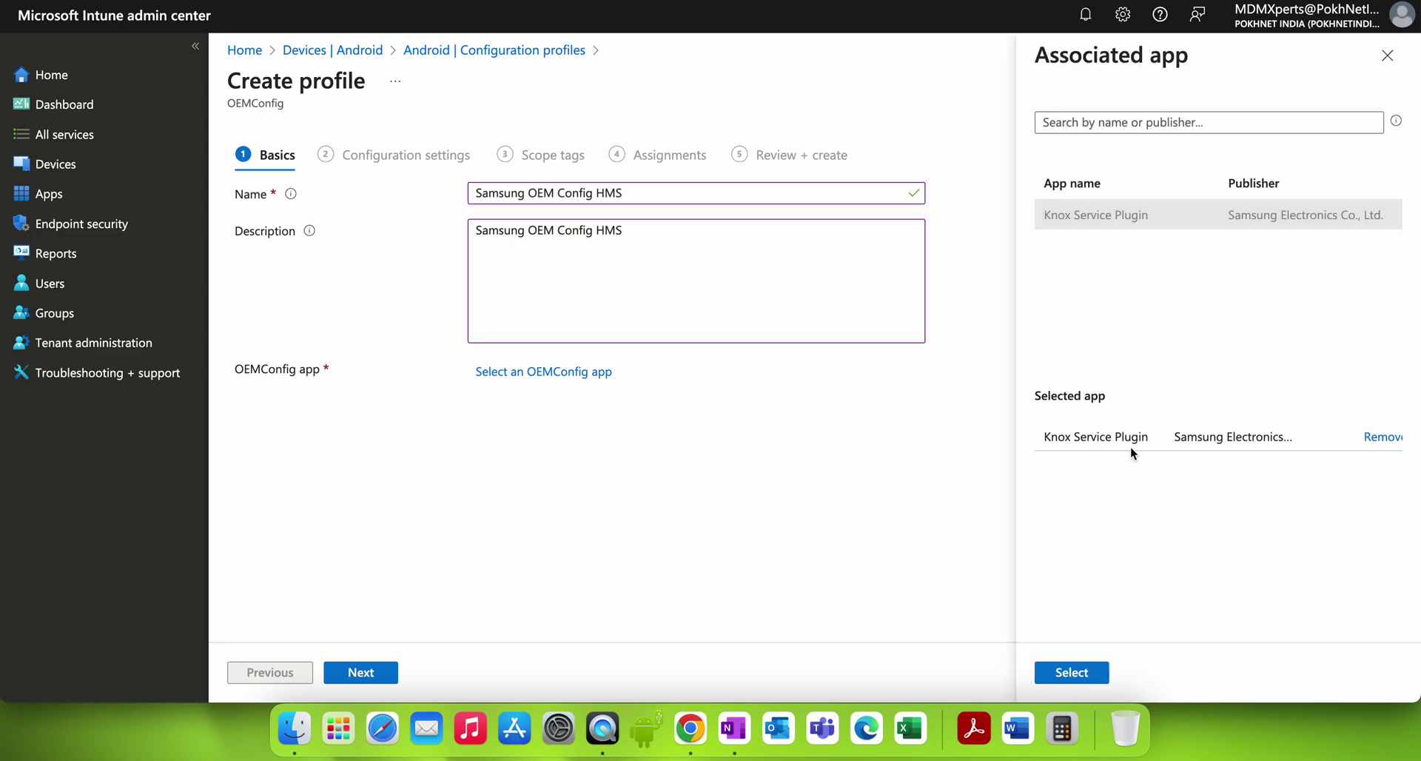
click(1085, 671)
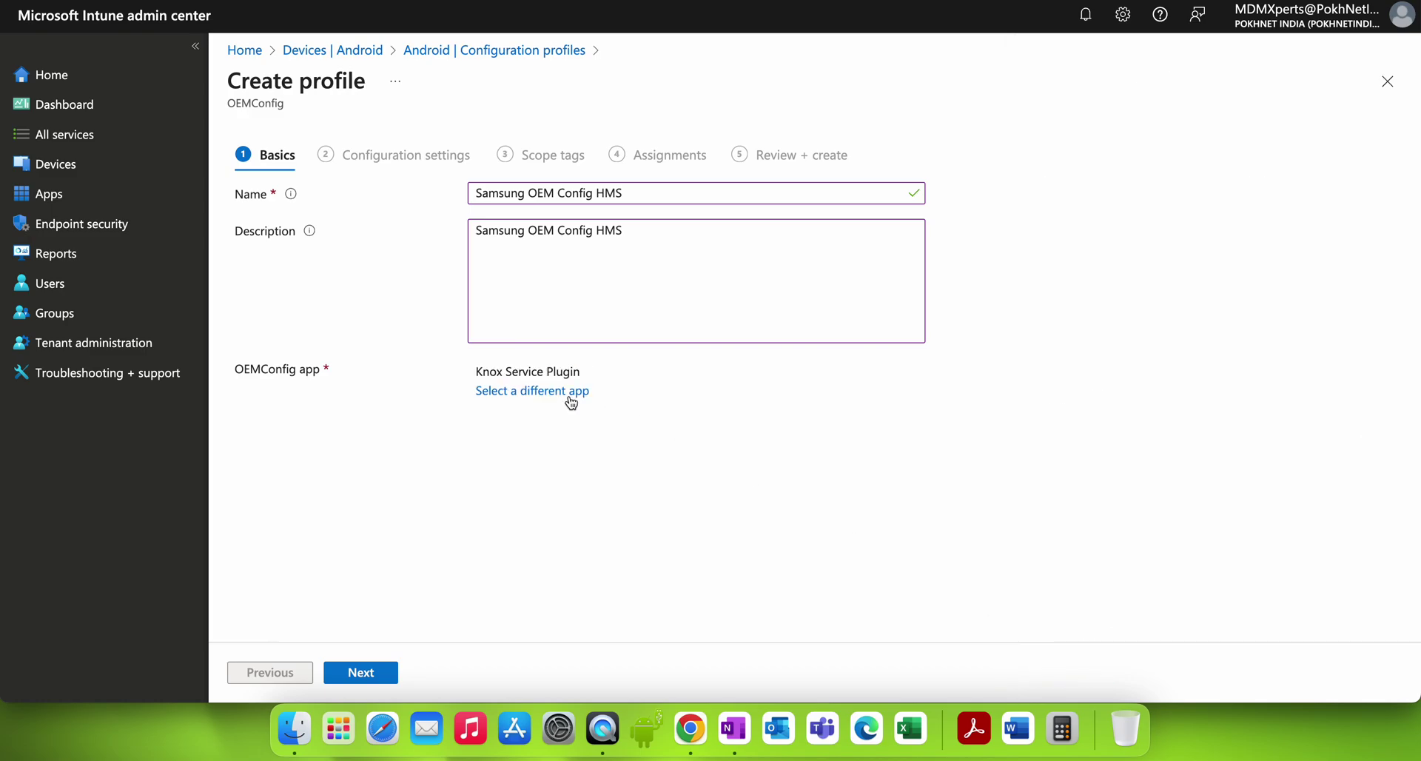
drag(317, 380, 355, 371)
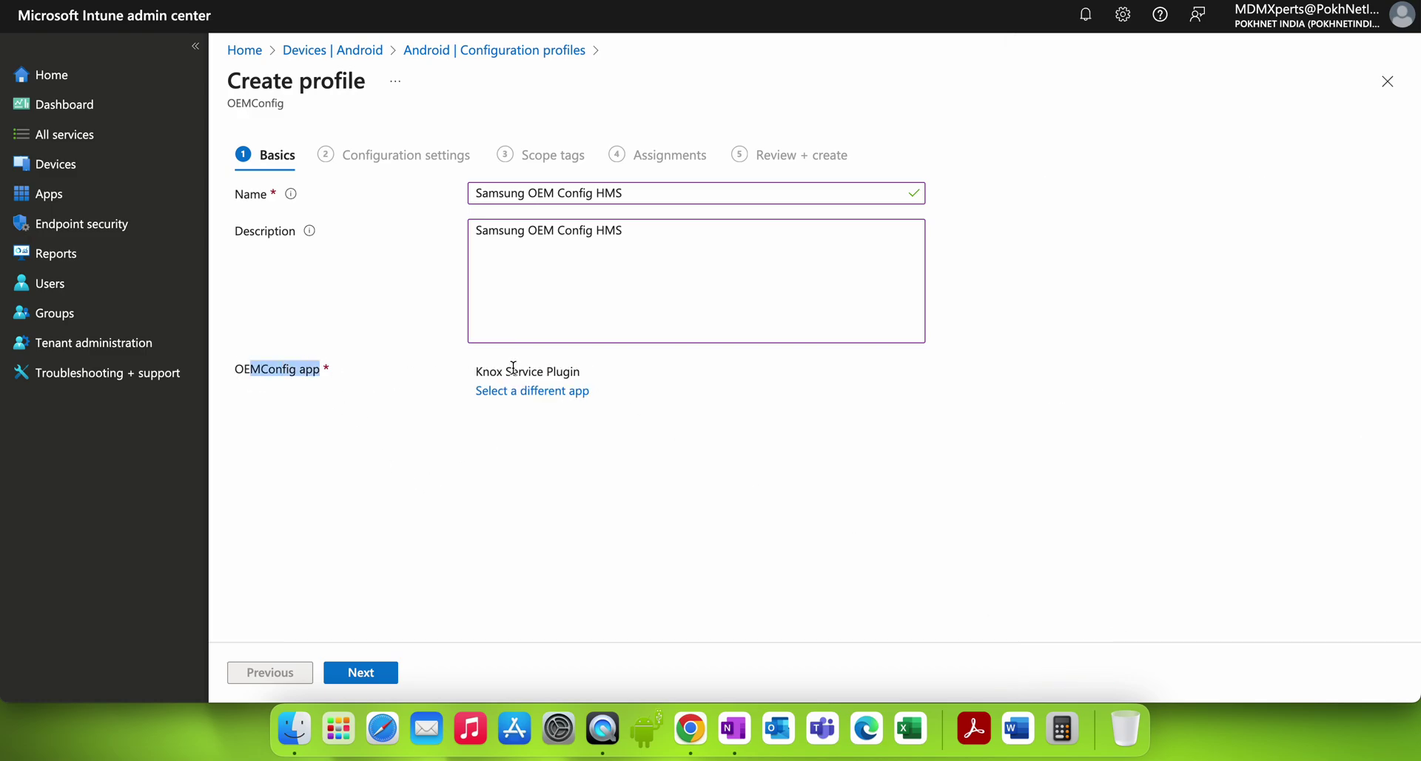
drag(483, 373, 646, 380)
click(645, 380)
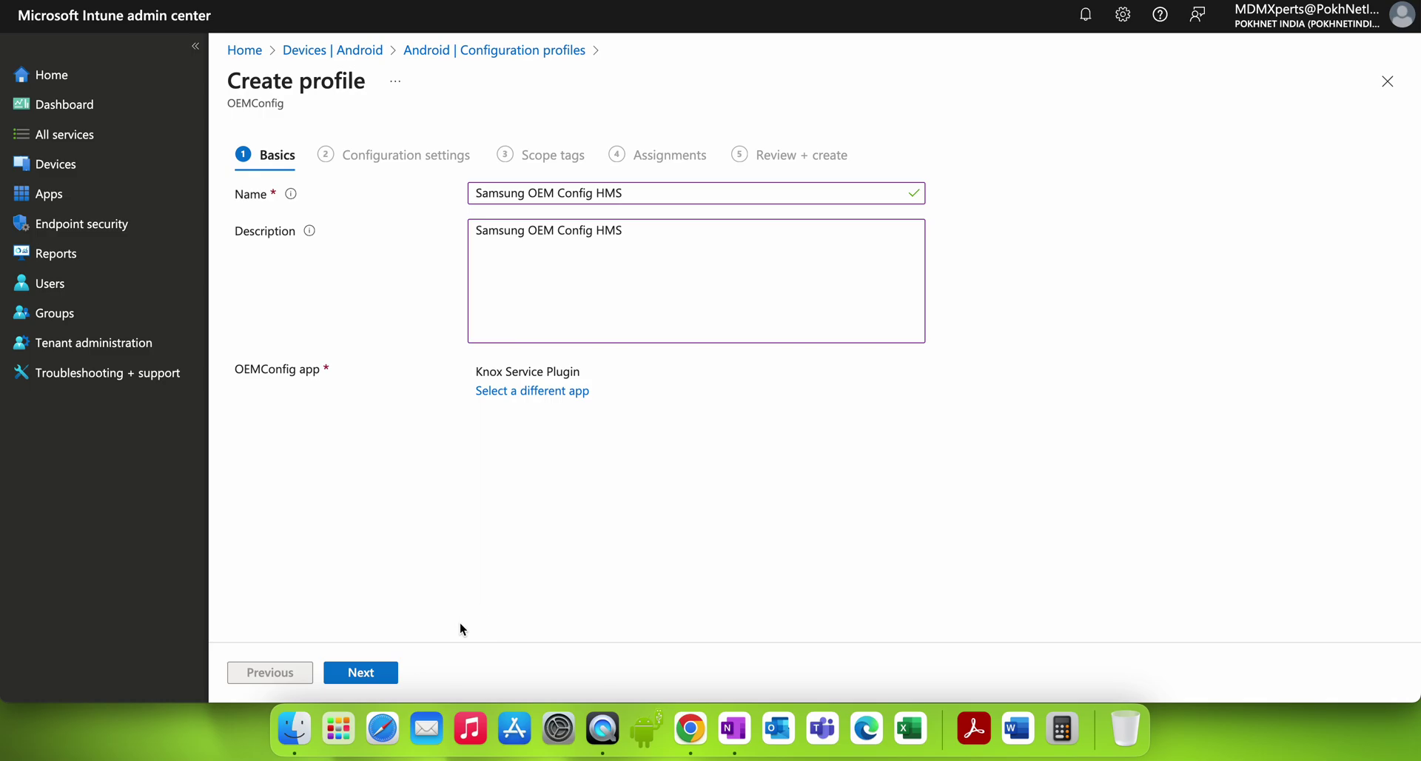
click(393, 673)
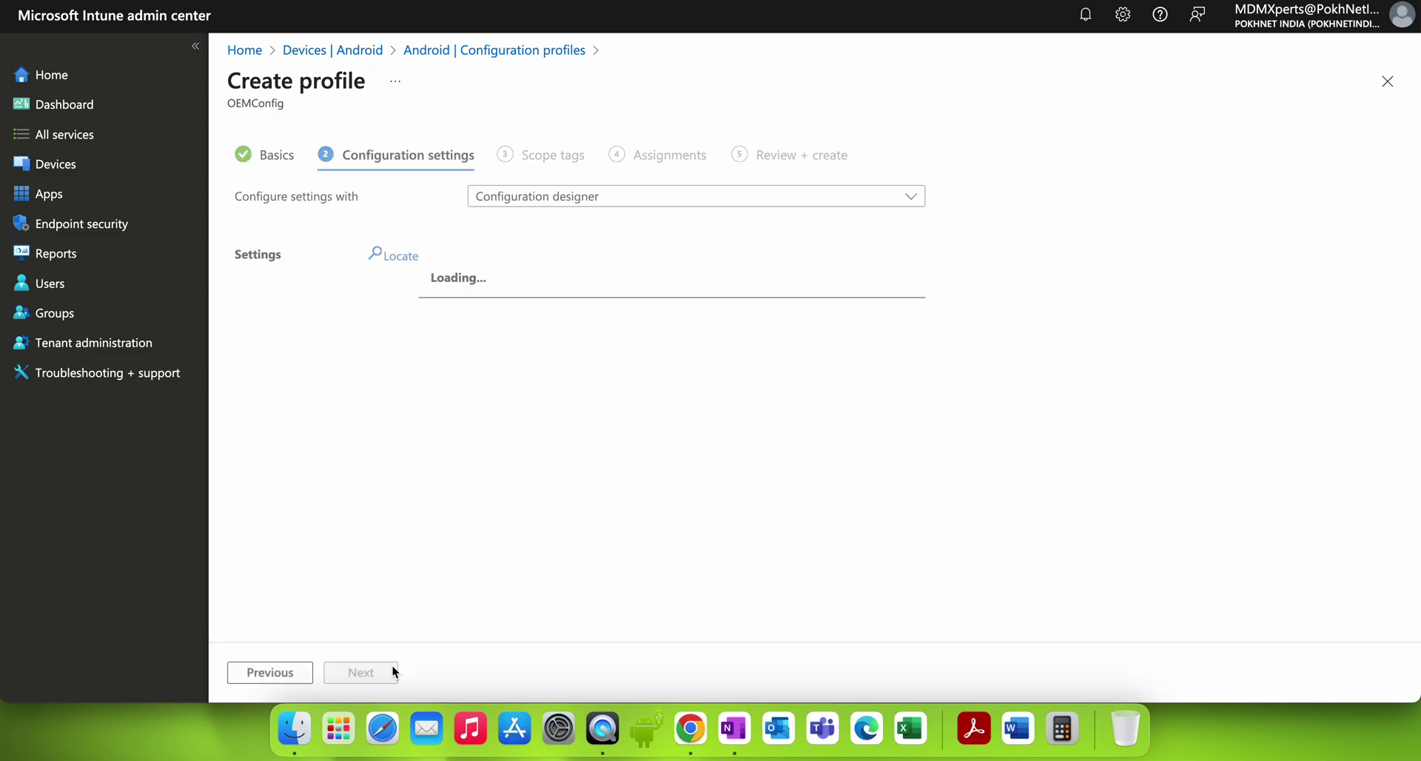
Step: Try the JSON editor for the OEMConfig settings and return to the Configuration designer
click(602, 210)
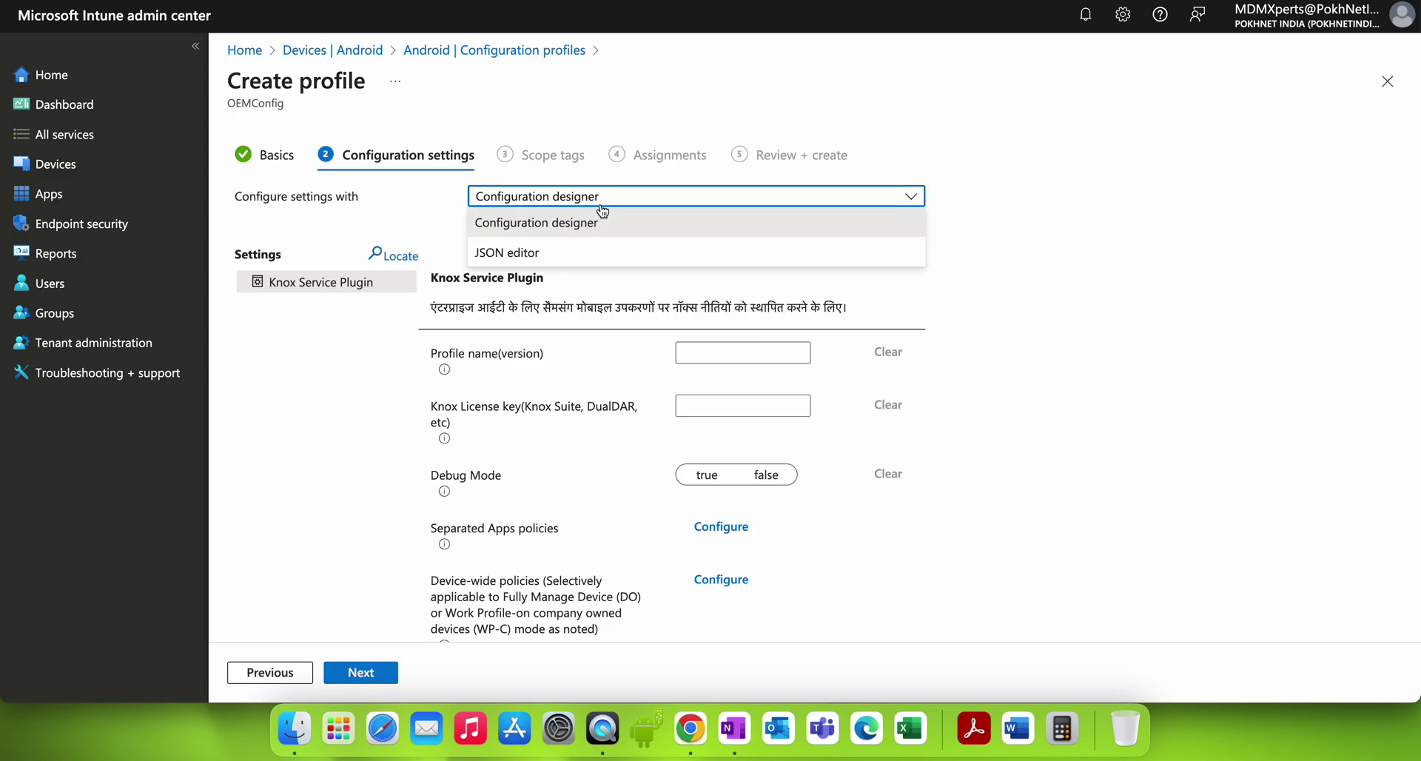
click(612, 256)
click(612, 251)
click(614, 268)
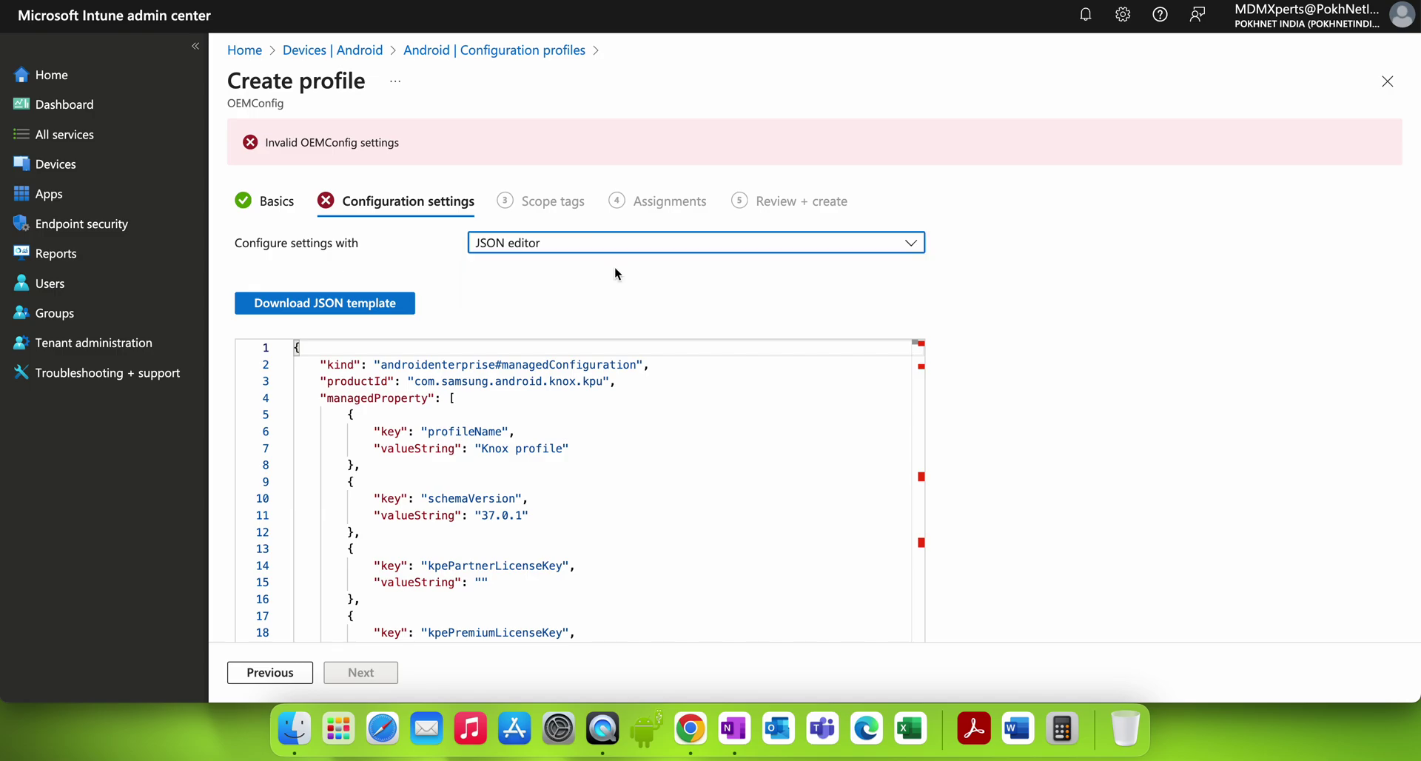
Step: Enter "KNOX Verison" as the profile name (version) in the Knox Service Plugin settings
scroll(783, 242, down, 2)
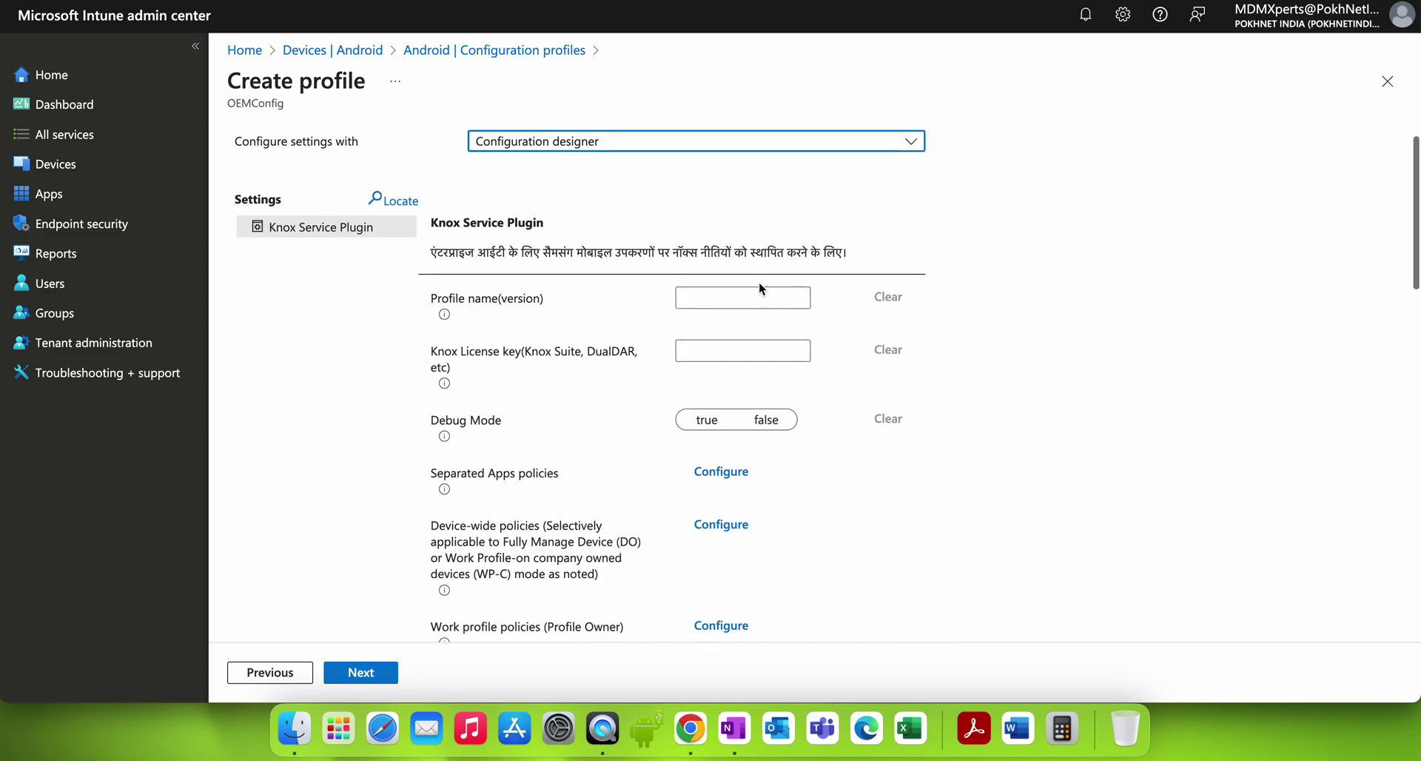
click(743, 295)
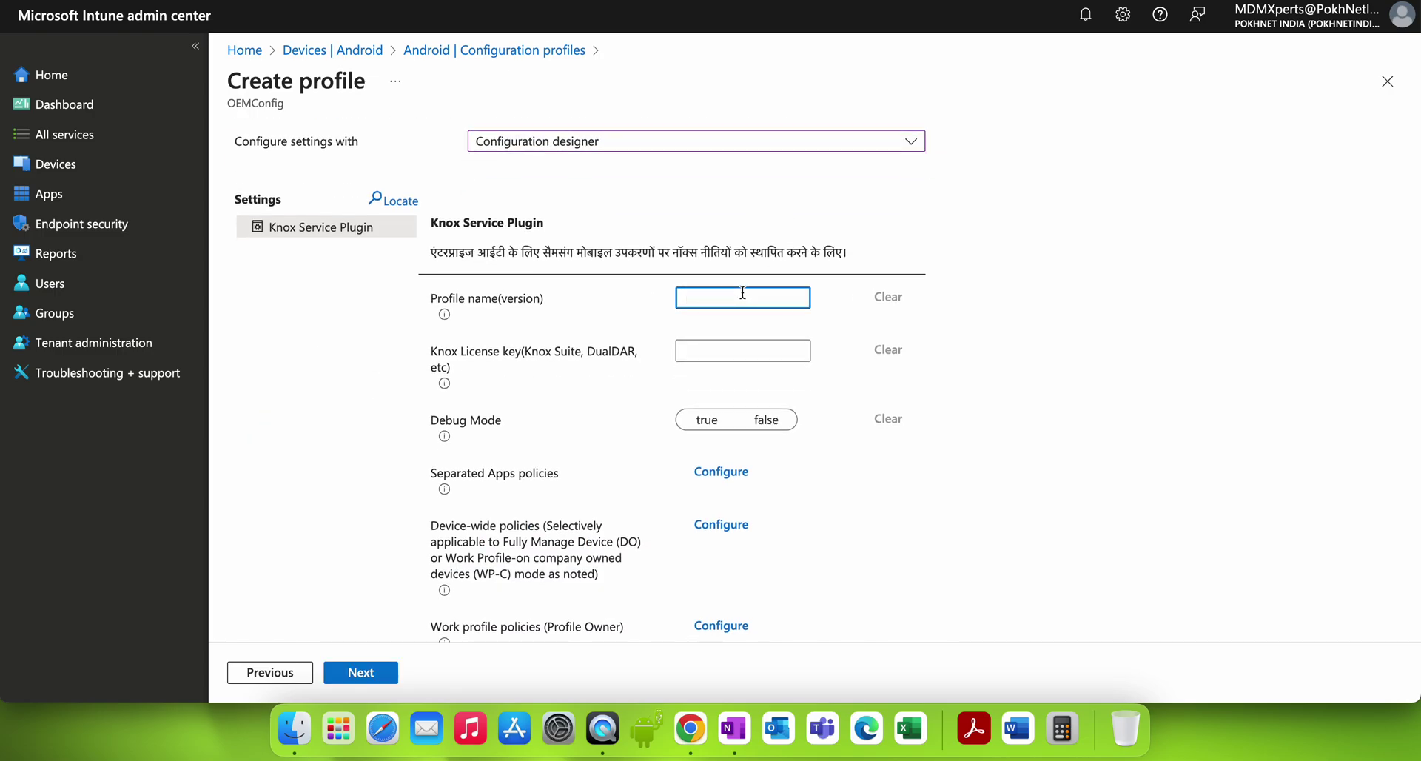
text(KNOX Verison)
click(745, 350)
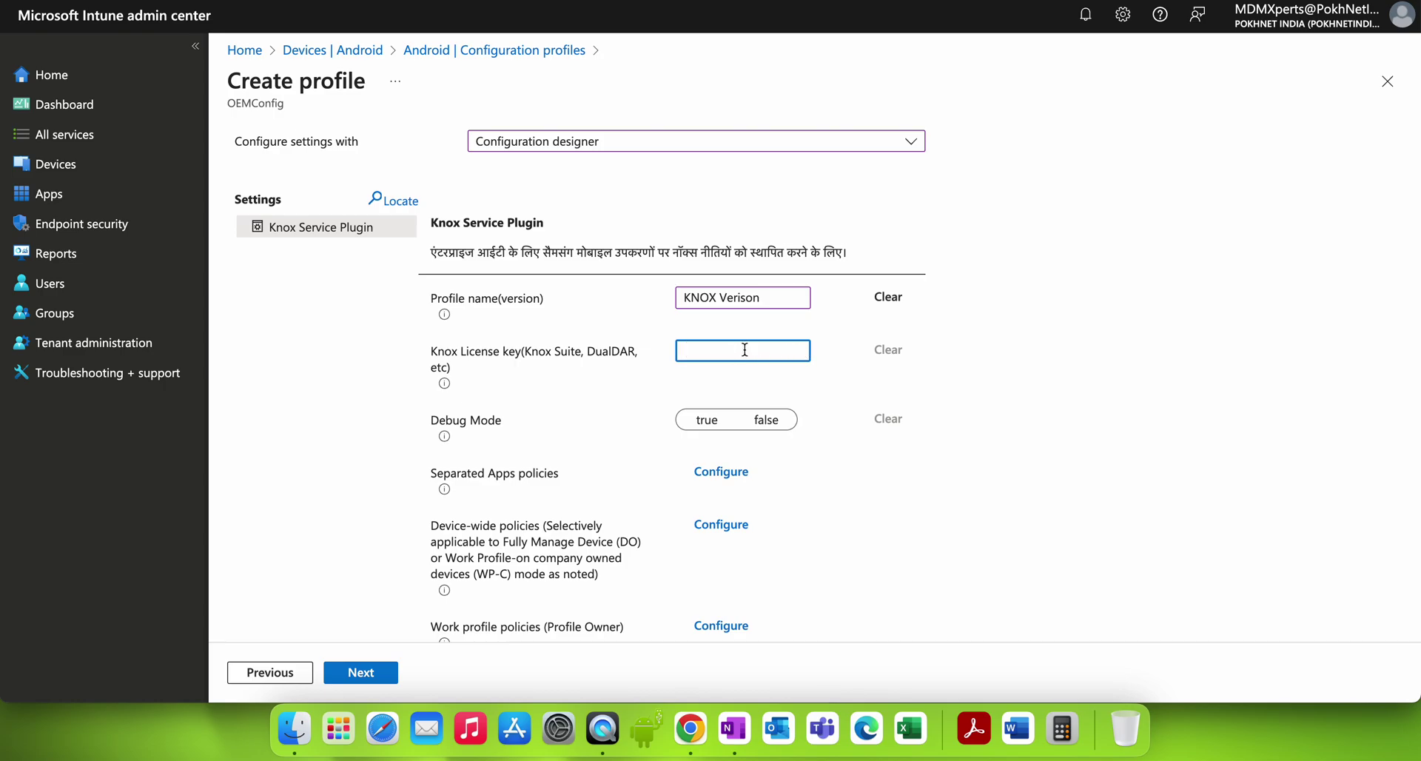
Step: Change the profile name (version) to "KNOX Profile" and set Debug Mode to false
click(763, 299)
key(BackSpace)
key(BackSpace)
key(BackSpace)
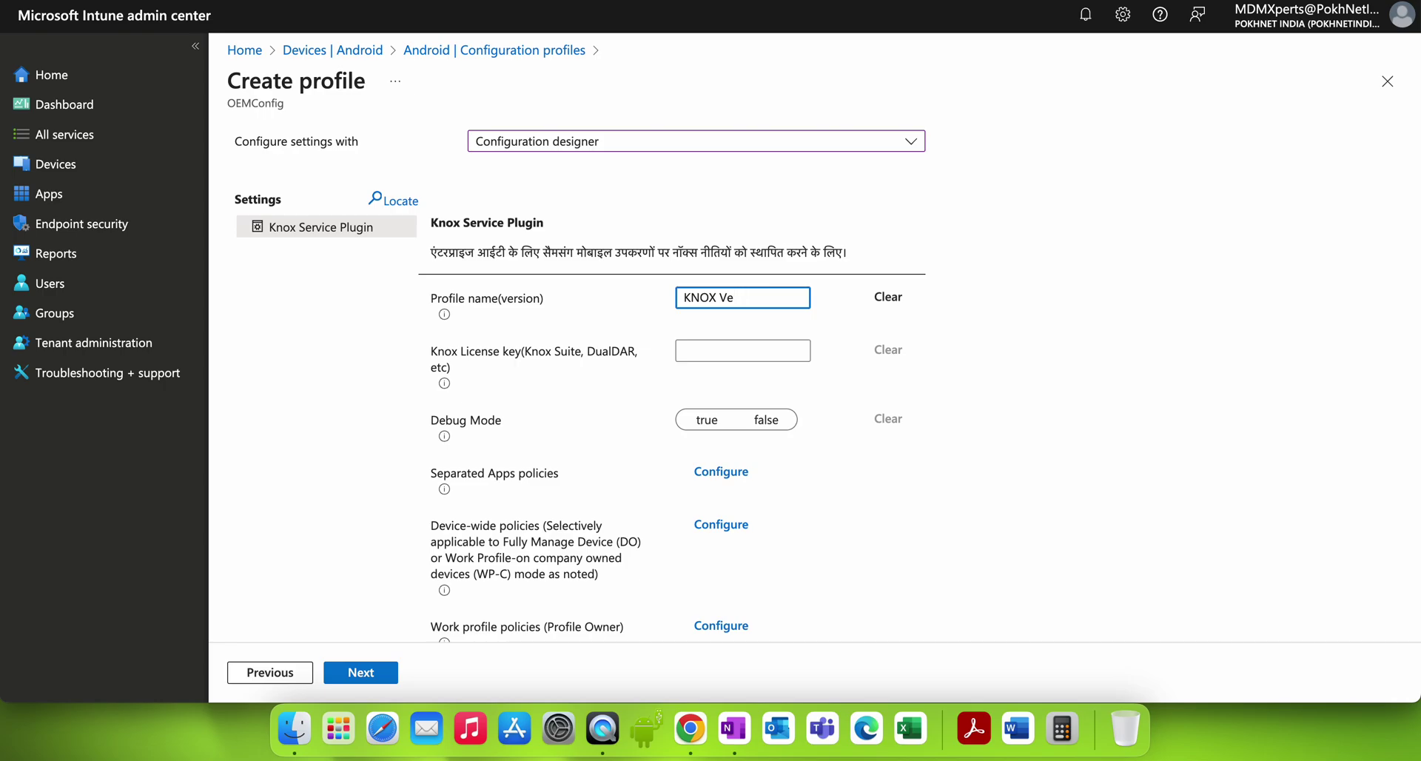
text(Profile)
click(1046, 313)
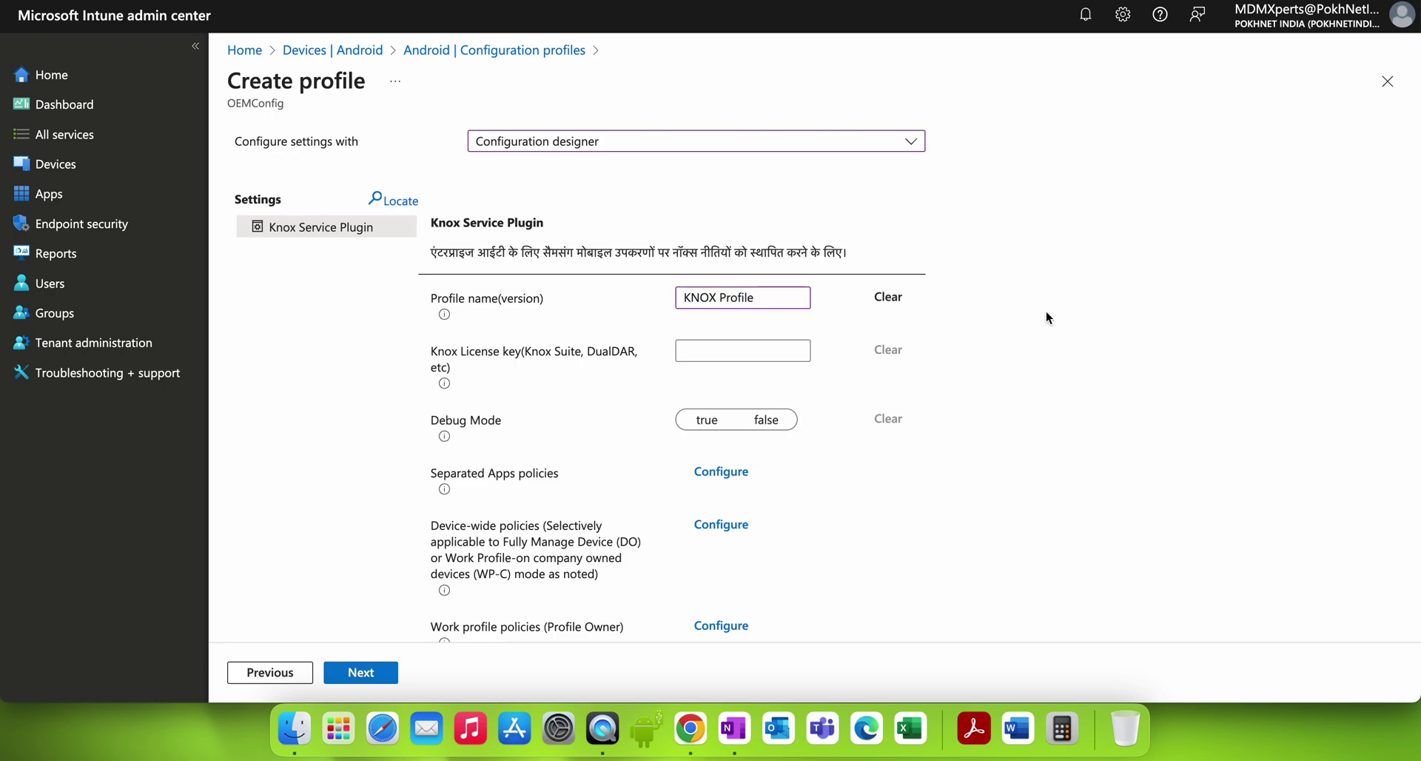
scroll(1046, 312, down, 1)
click(777, 378)
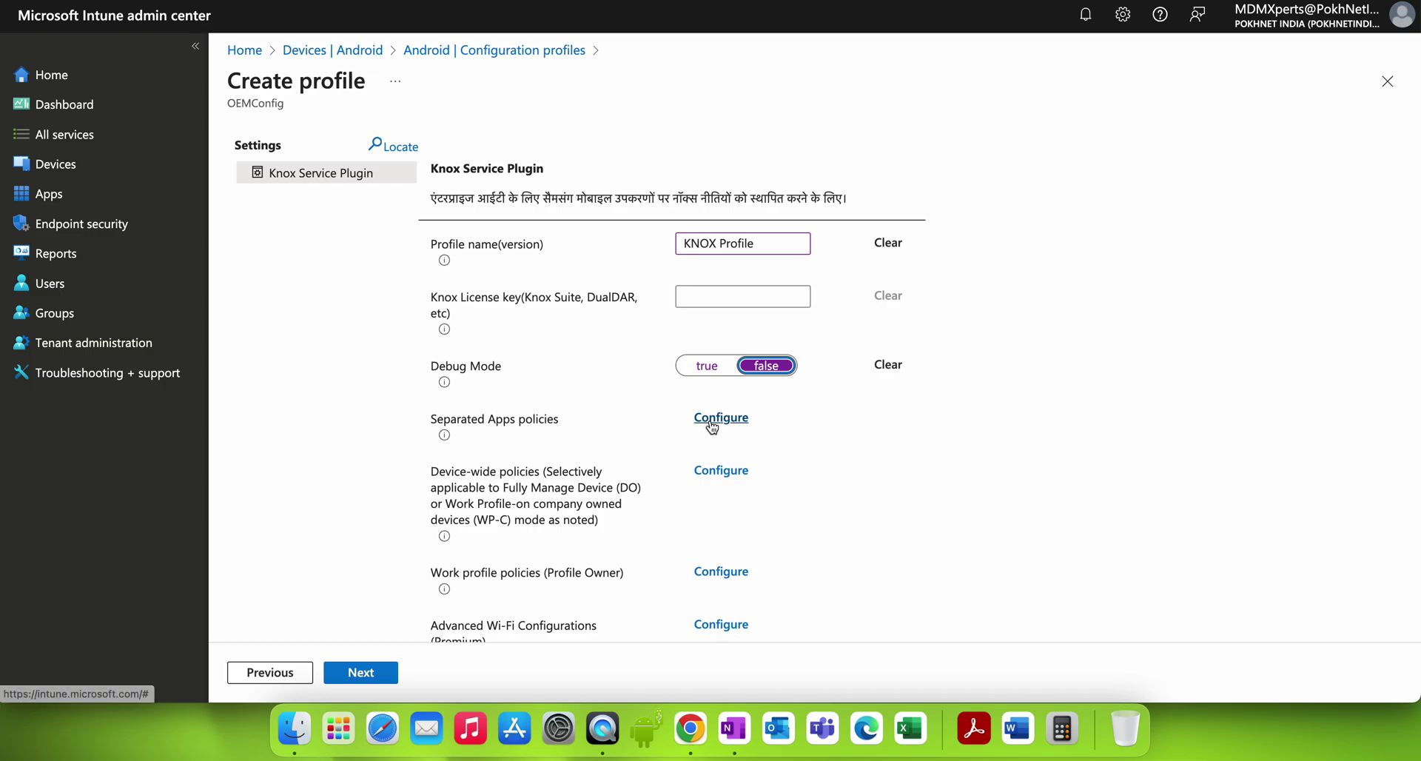
Step: Open the Device-wide policies configuration and set Enable device policy controls to true
drag(527, 475, 633, 475)
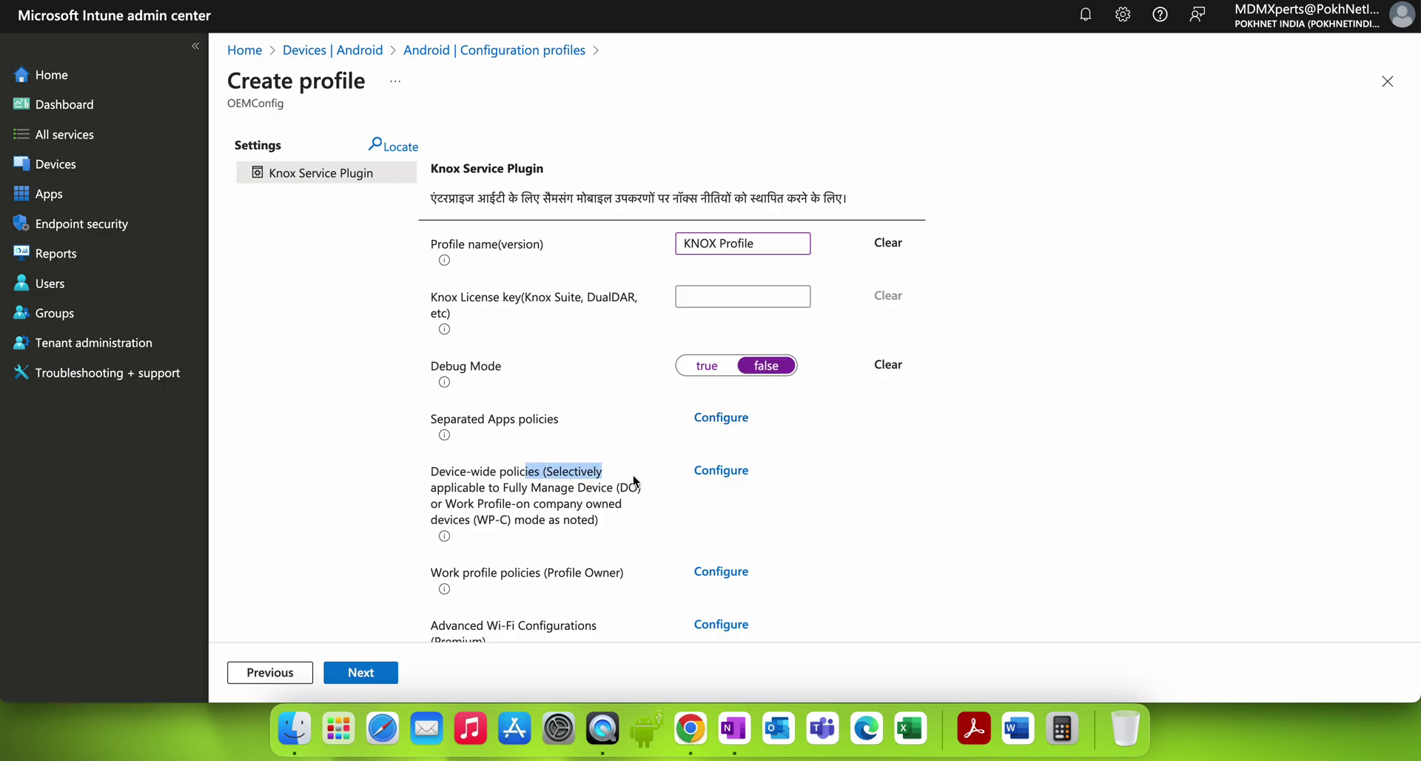
click(672, 477)
click(715, 471)
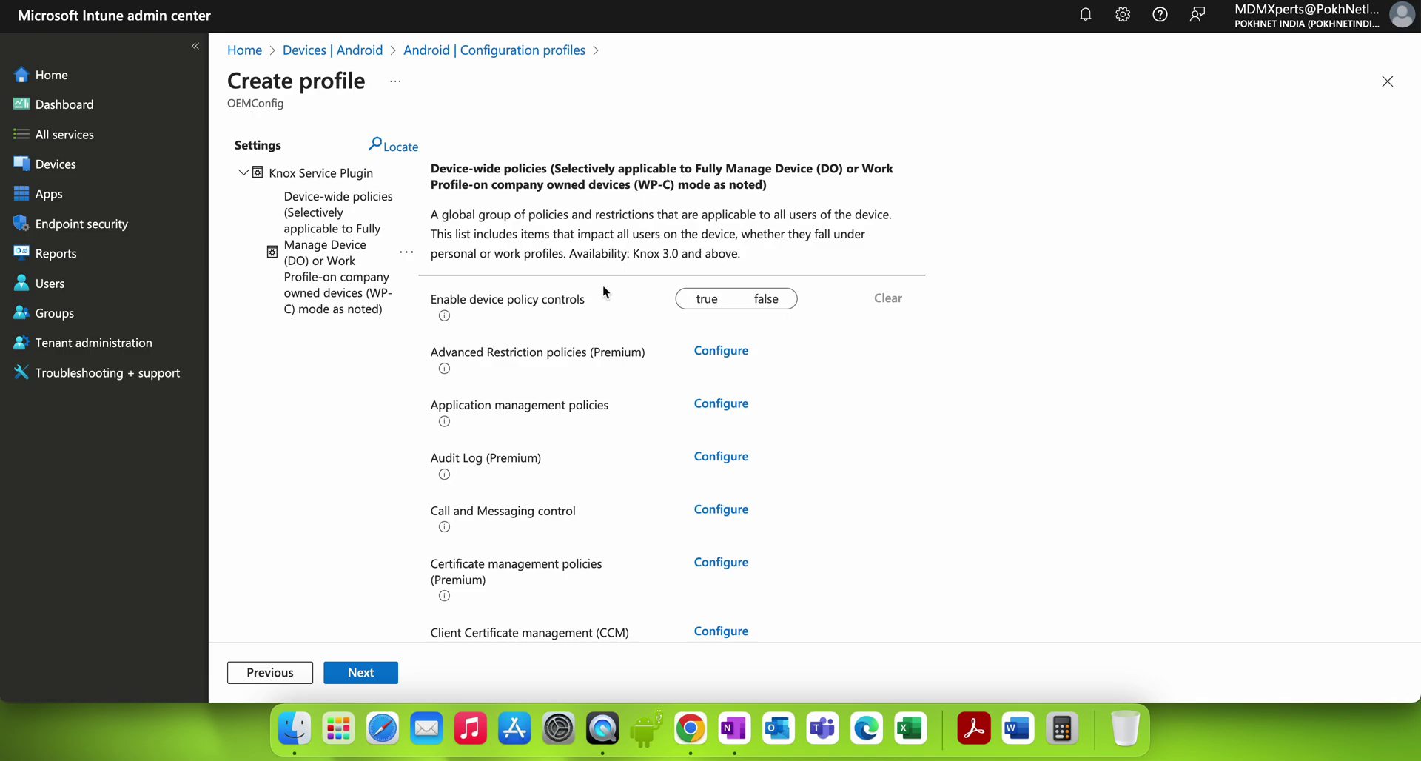
click(705, 299)
Step: Review the full list of policy groups available under the Device-wide policies
scroll(624, 461, down, 3)
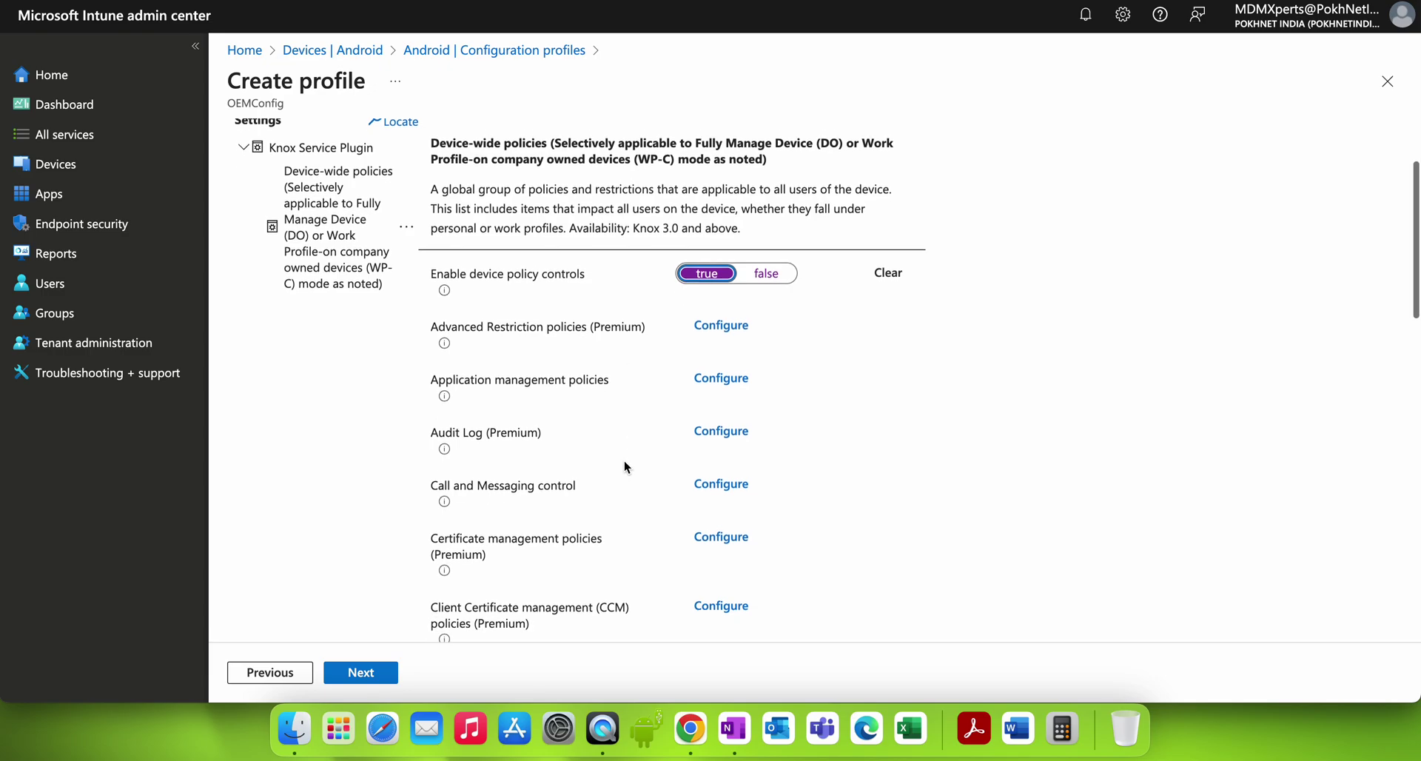
scroll(625, 461, down, 4)
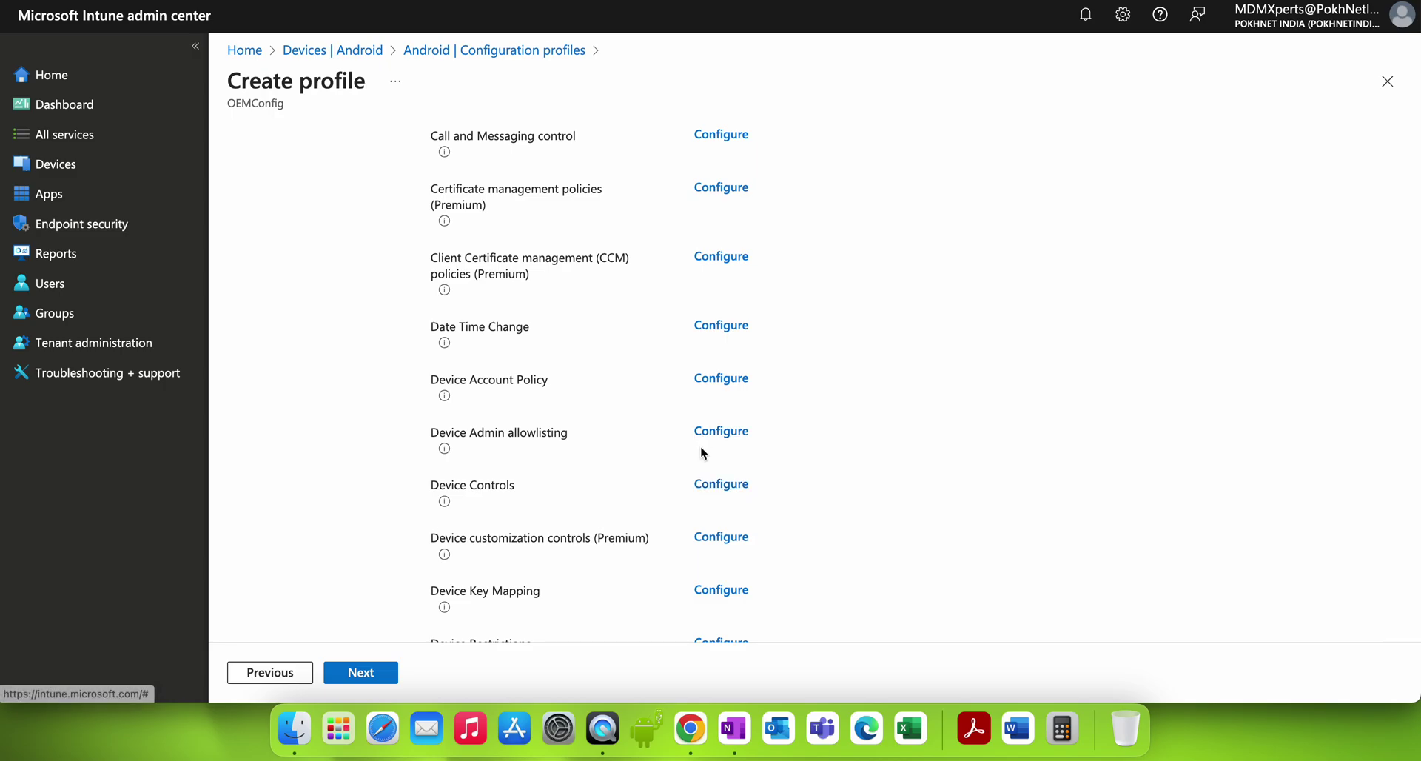
scroll(674, 537, down, 5)
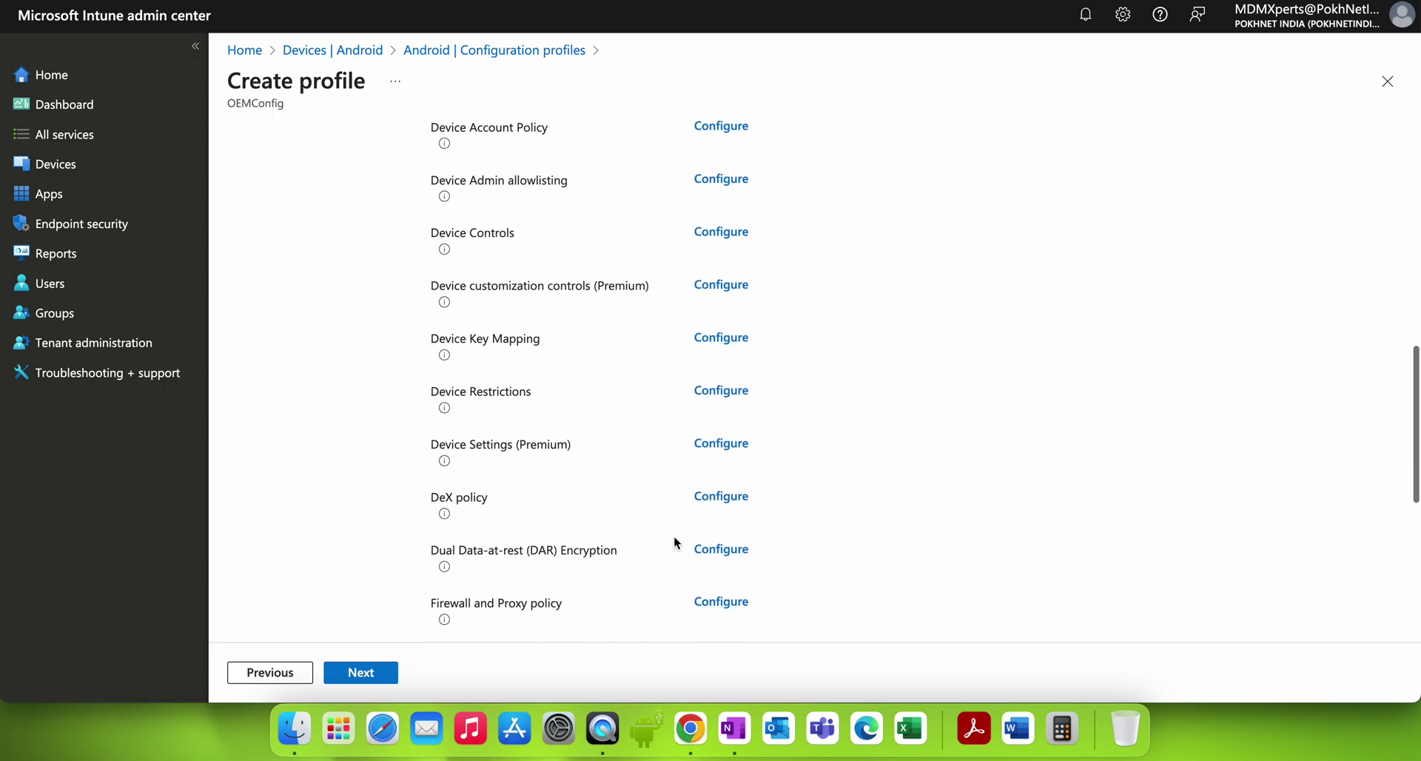
scroll(674, 542, down, 1)
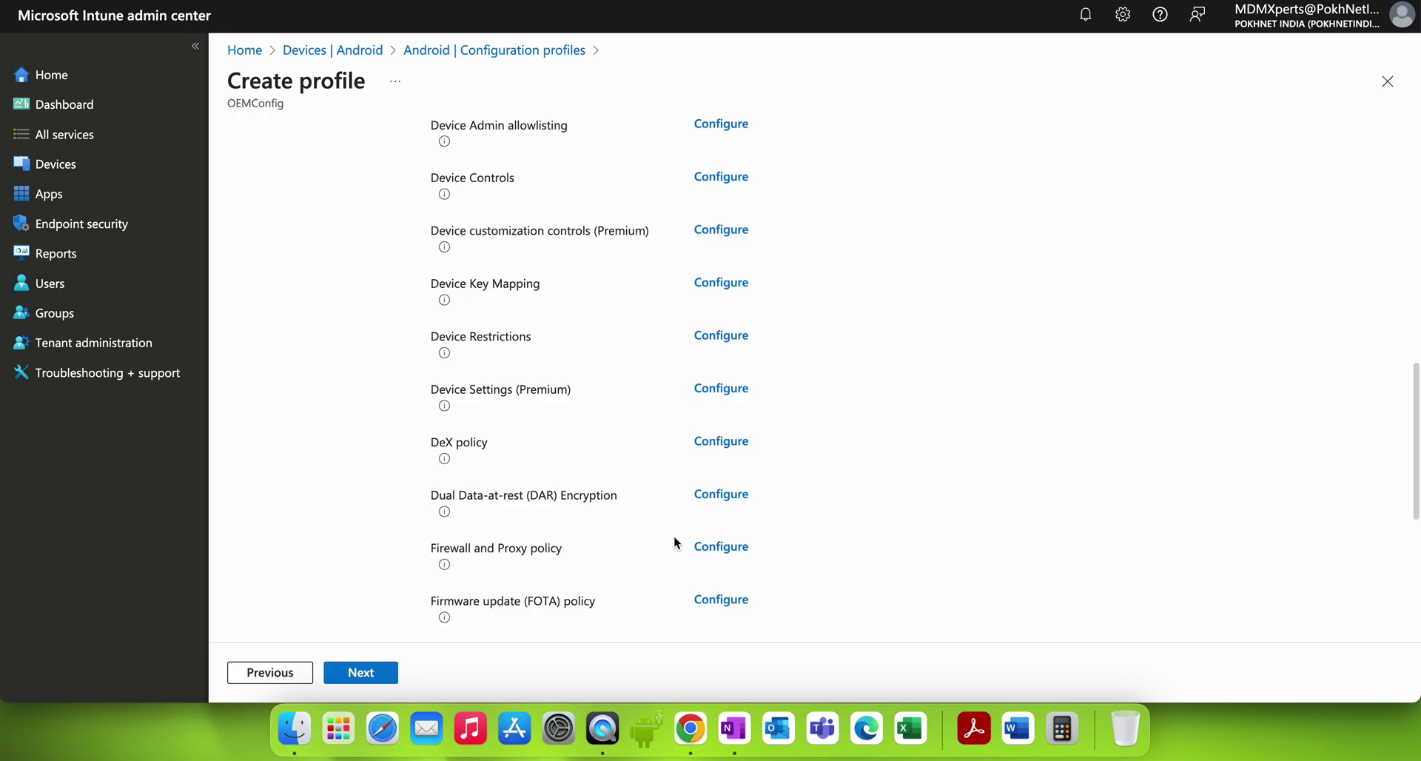
scroll(673, 542, down, 1)
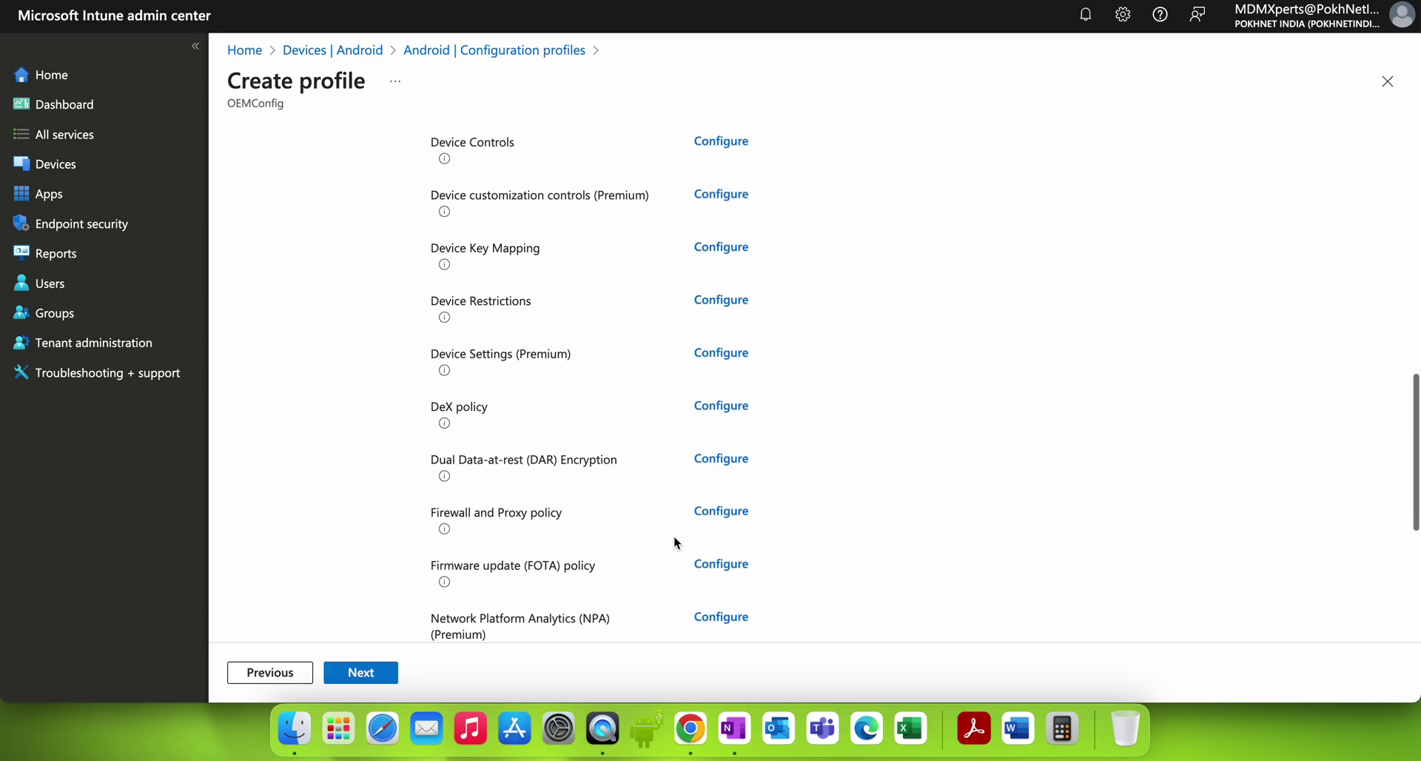
scroll(674, 543, down, 1)
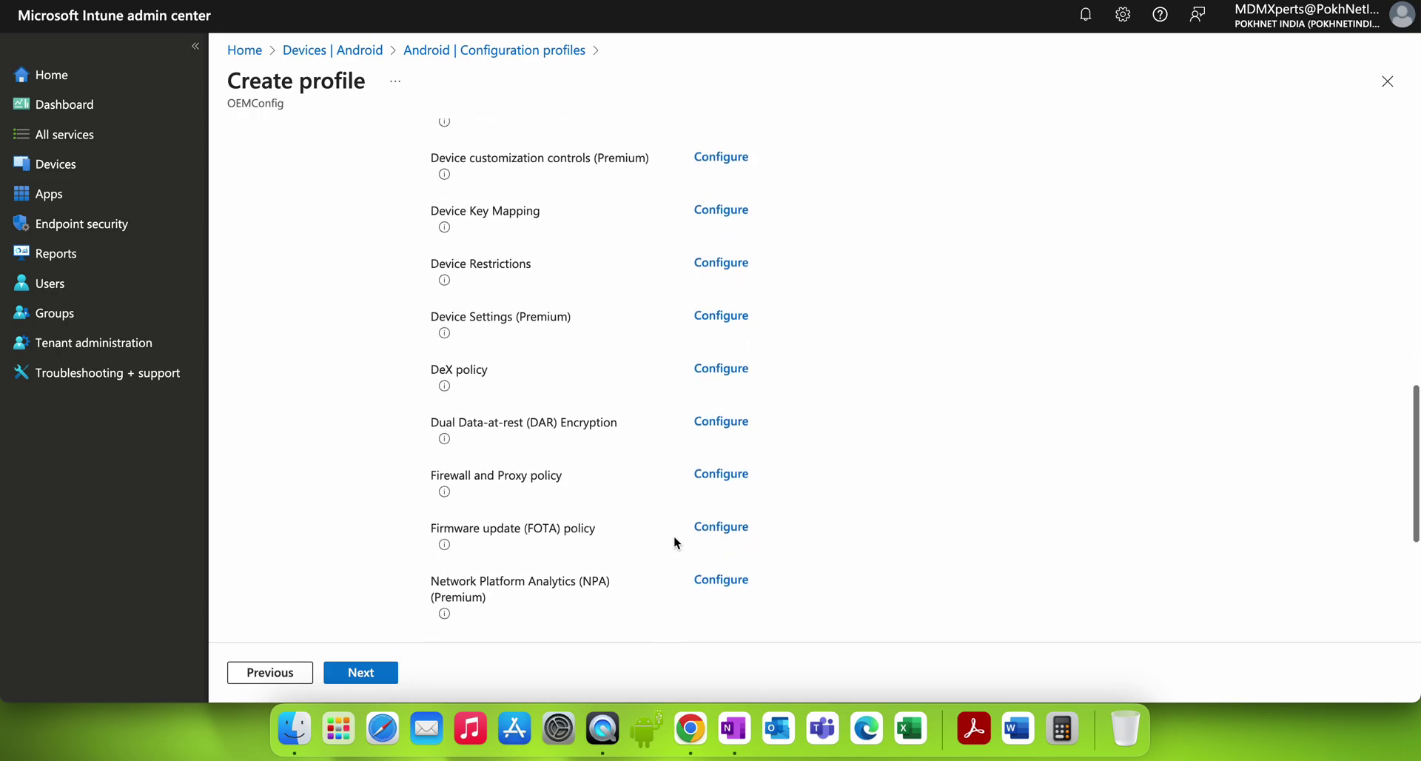
scroll(673, 543, down, 7)
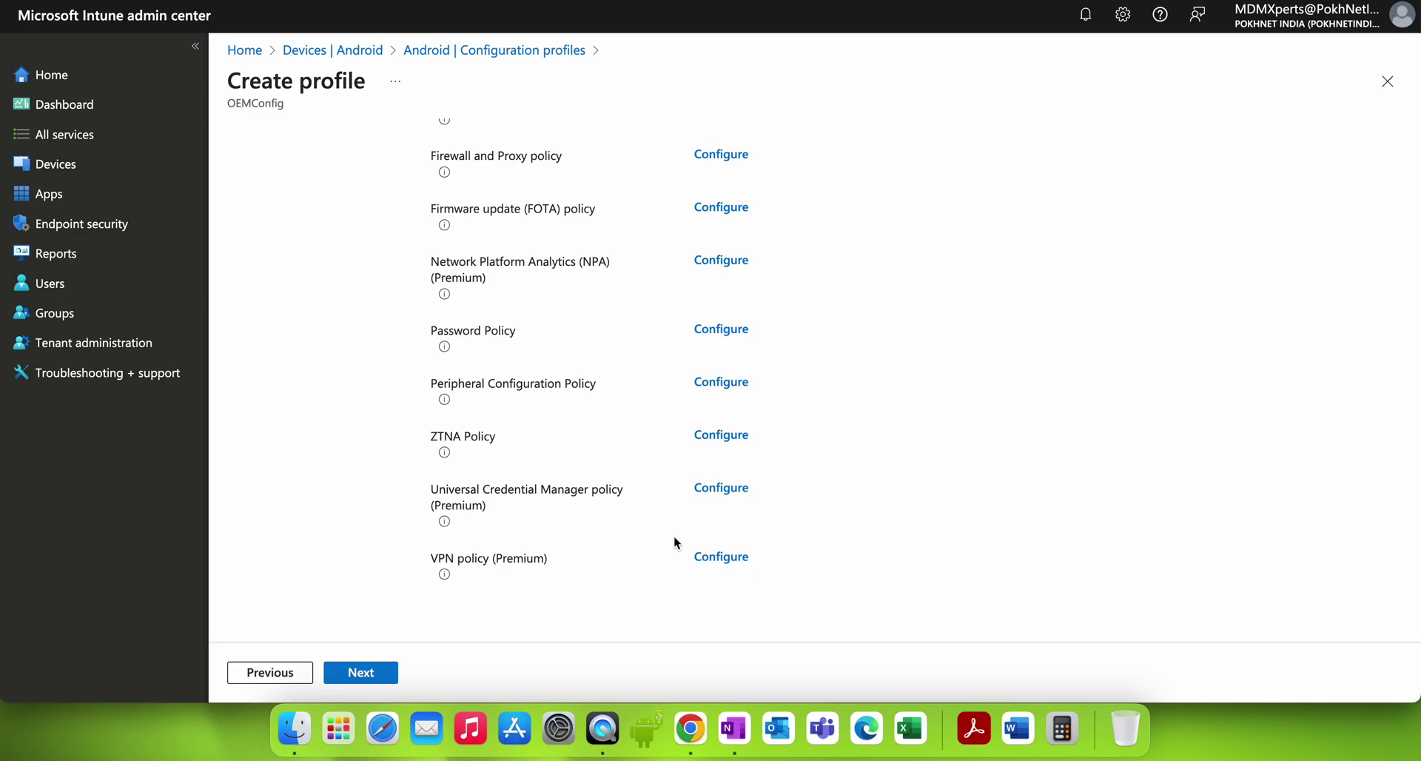
scroll(673, 543, up, 1)
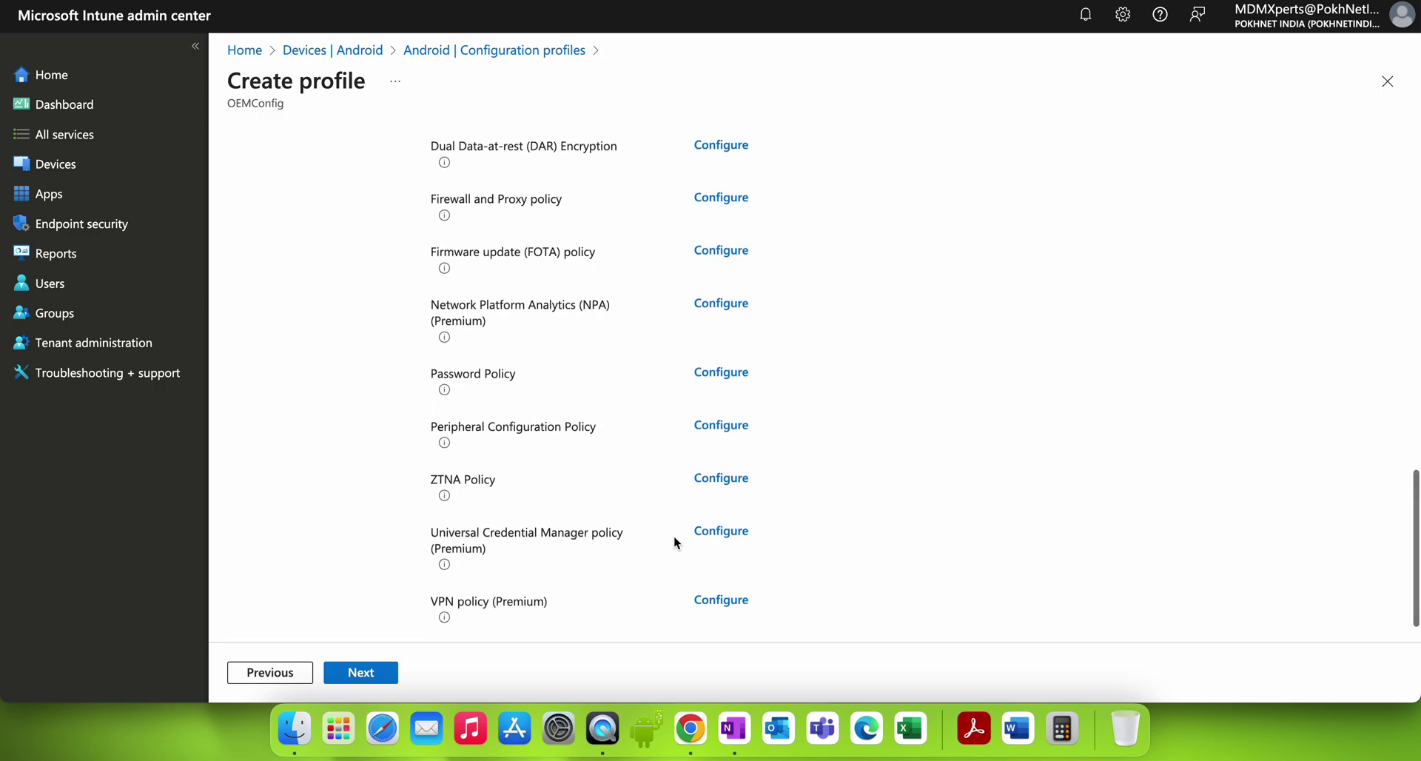
scroll(673, 535, up, 15)
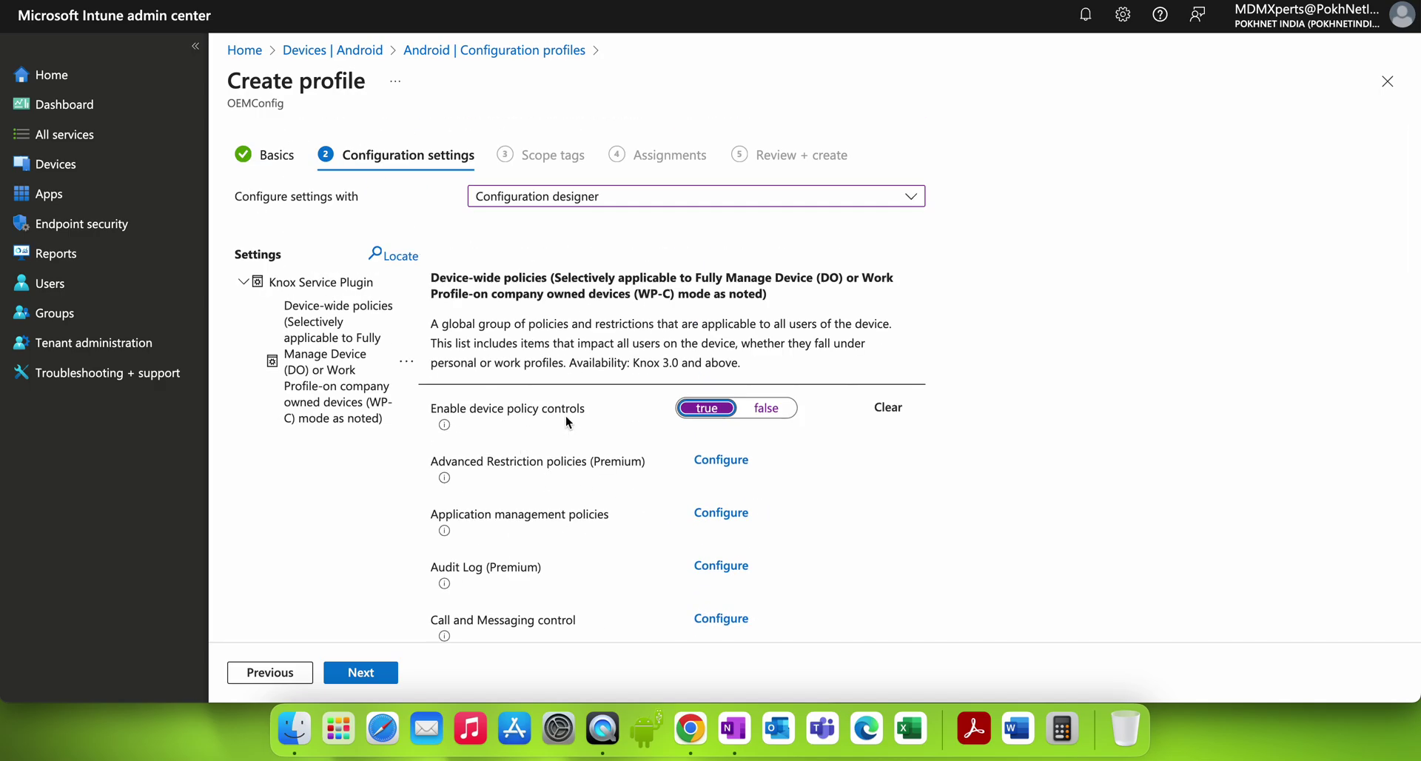
Step: Open the Application management policies configuration and set Enable application management controls to true
click(722, 513)
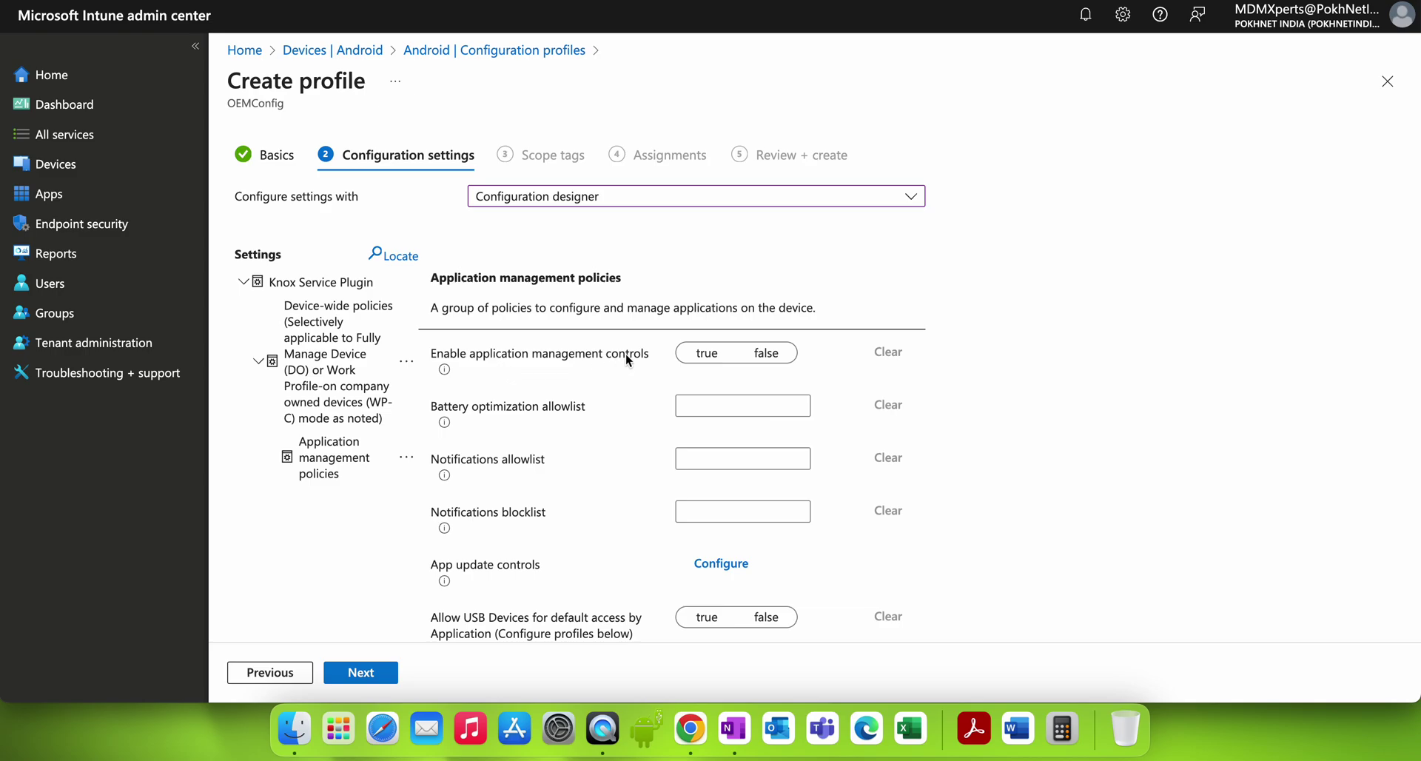
click(707, 353)
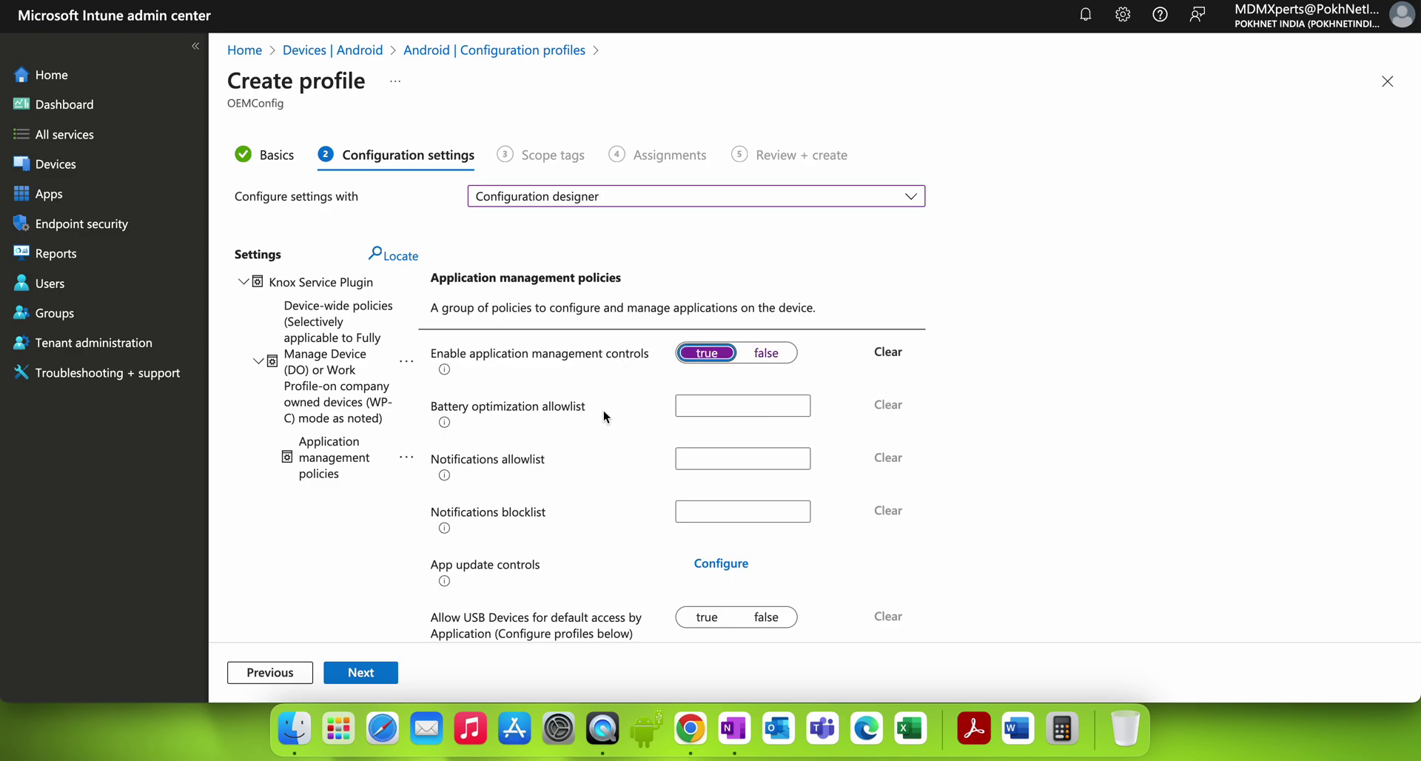
click(685, 404)
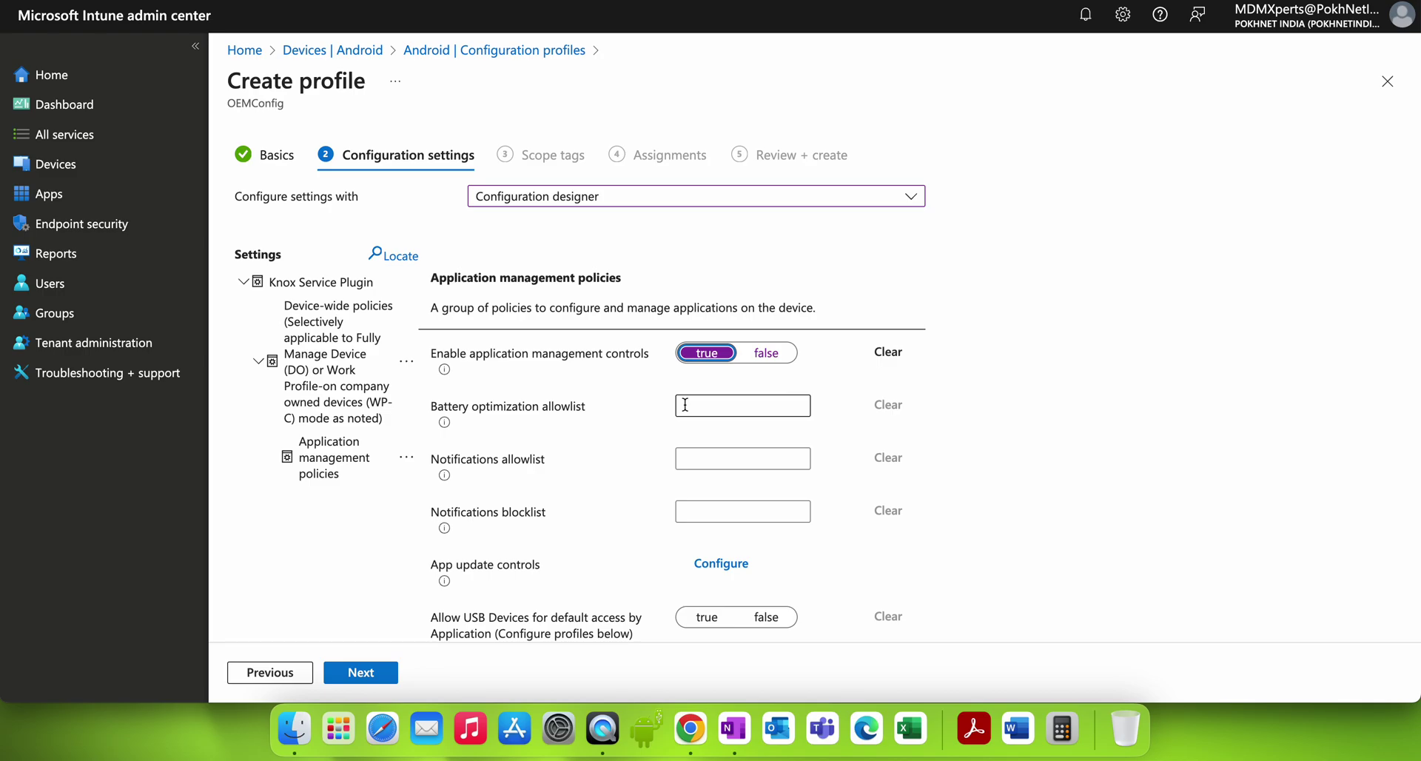
Step: Examine the application management settings, from the package-name allowlist and blocklist through the permission controls
scroll(664, 428, down, 2)
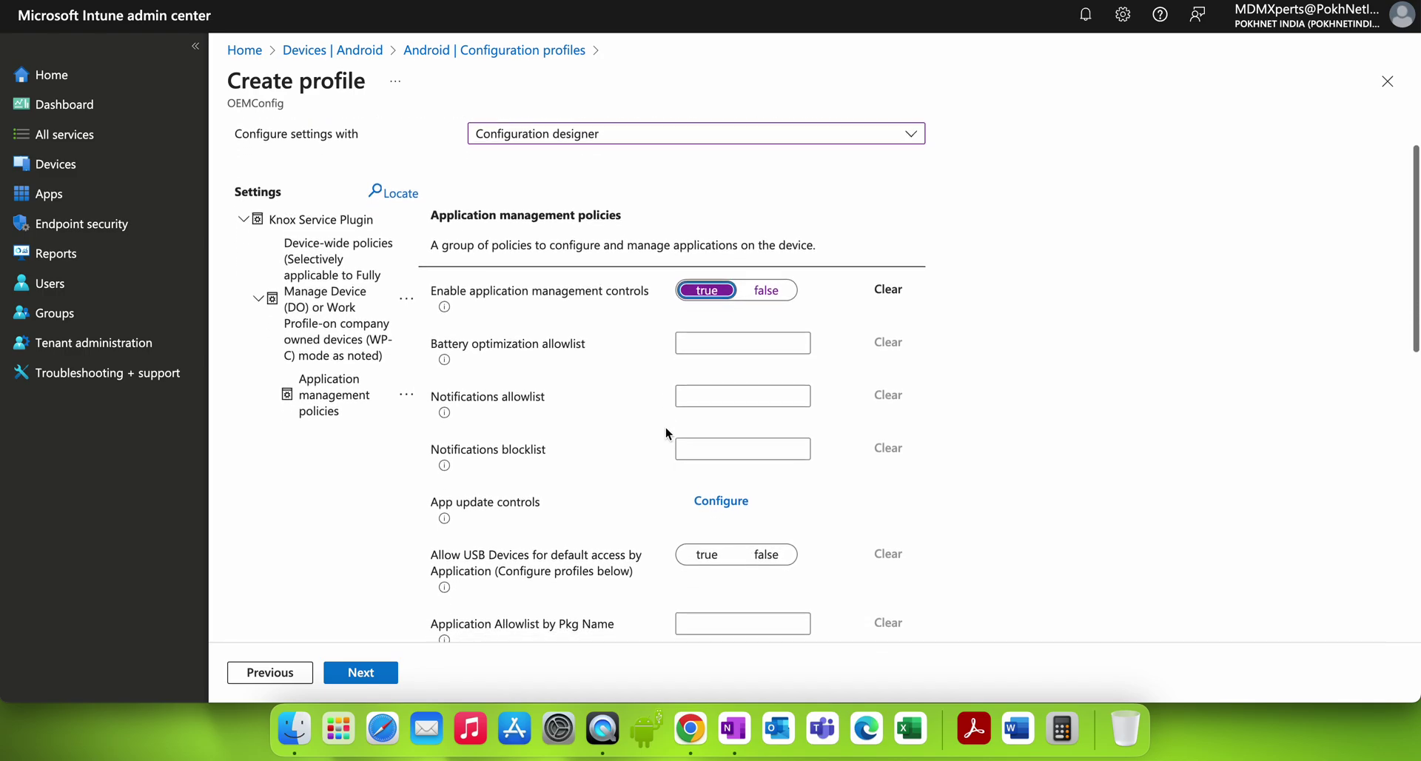
scroll(666, 429, down, 4)
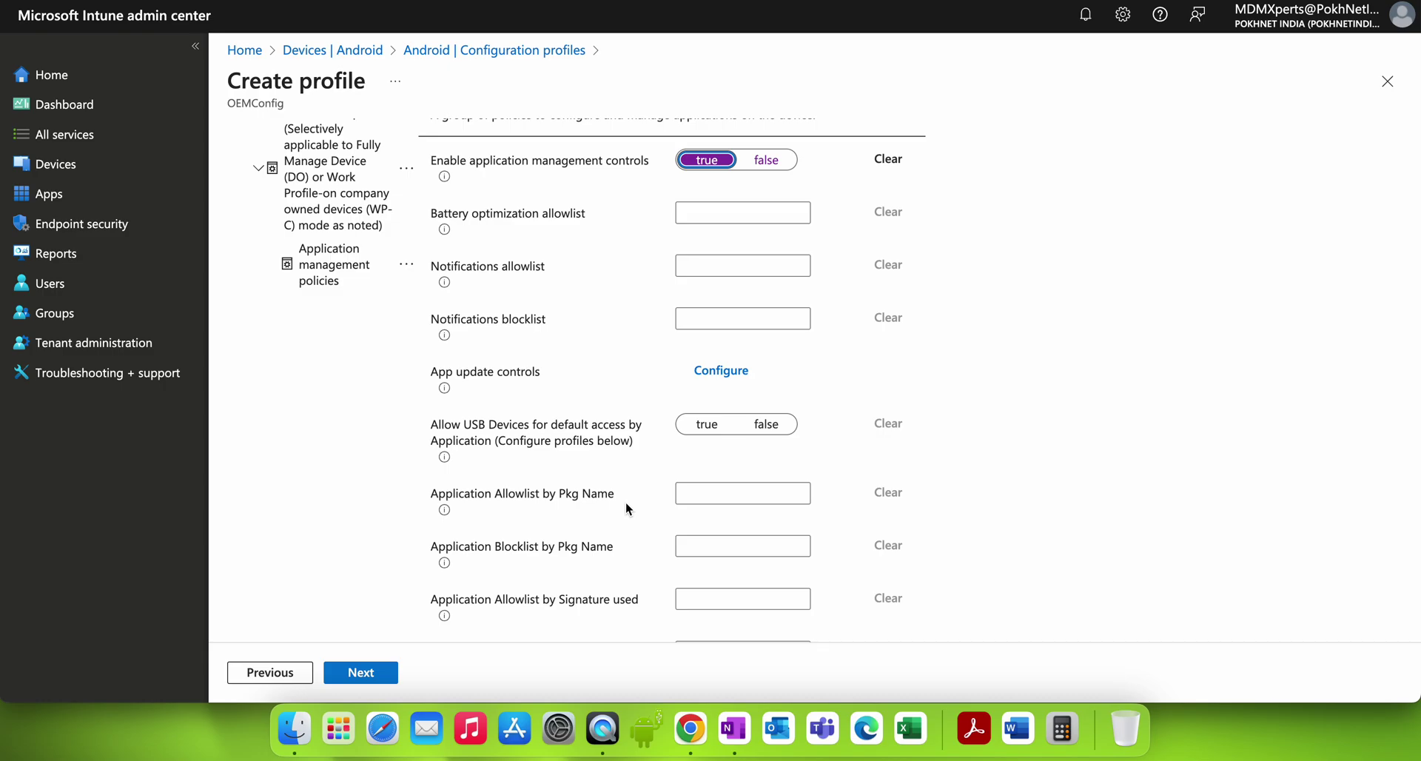
click(697, 497)
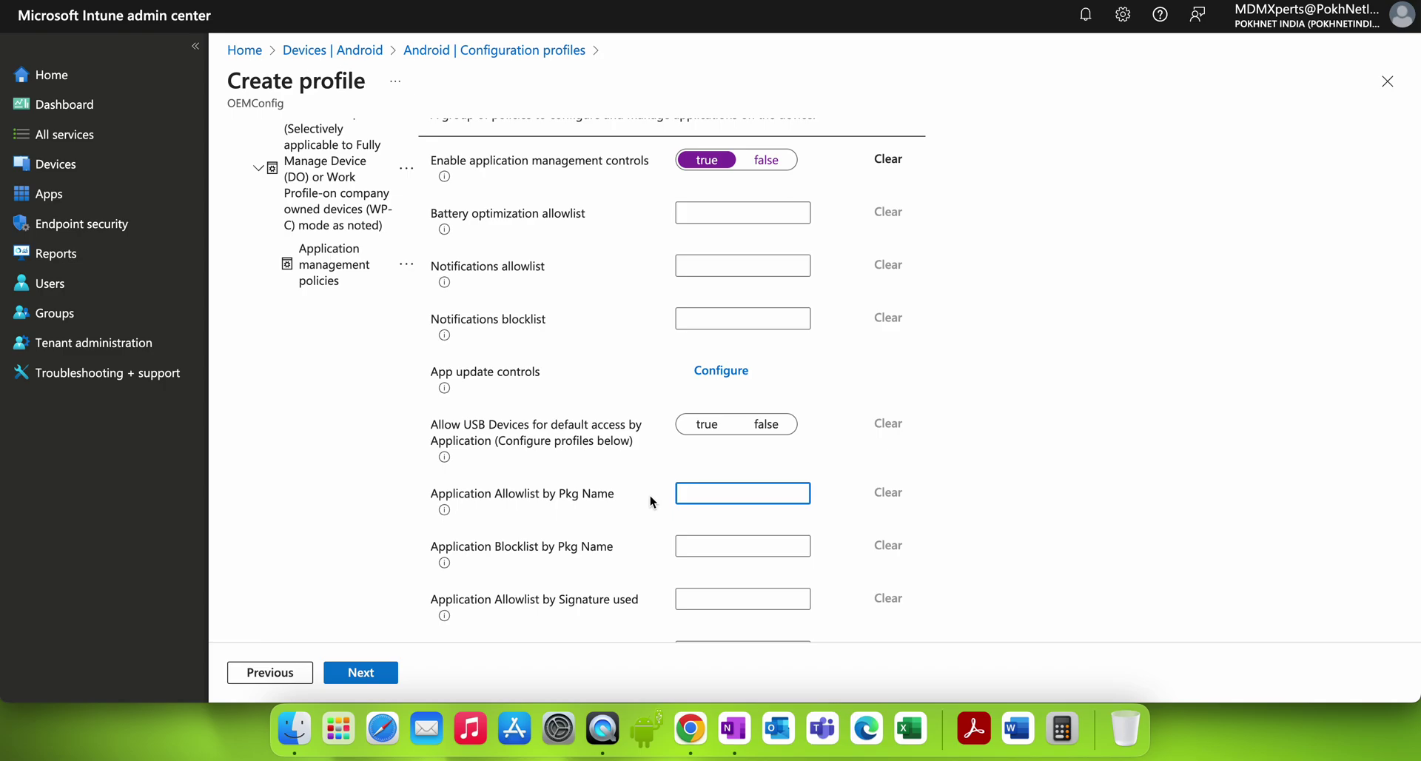
click(697, 545)
scroll(703, 547, down, 3)
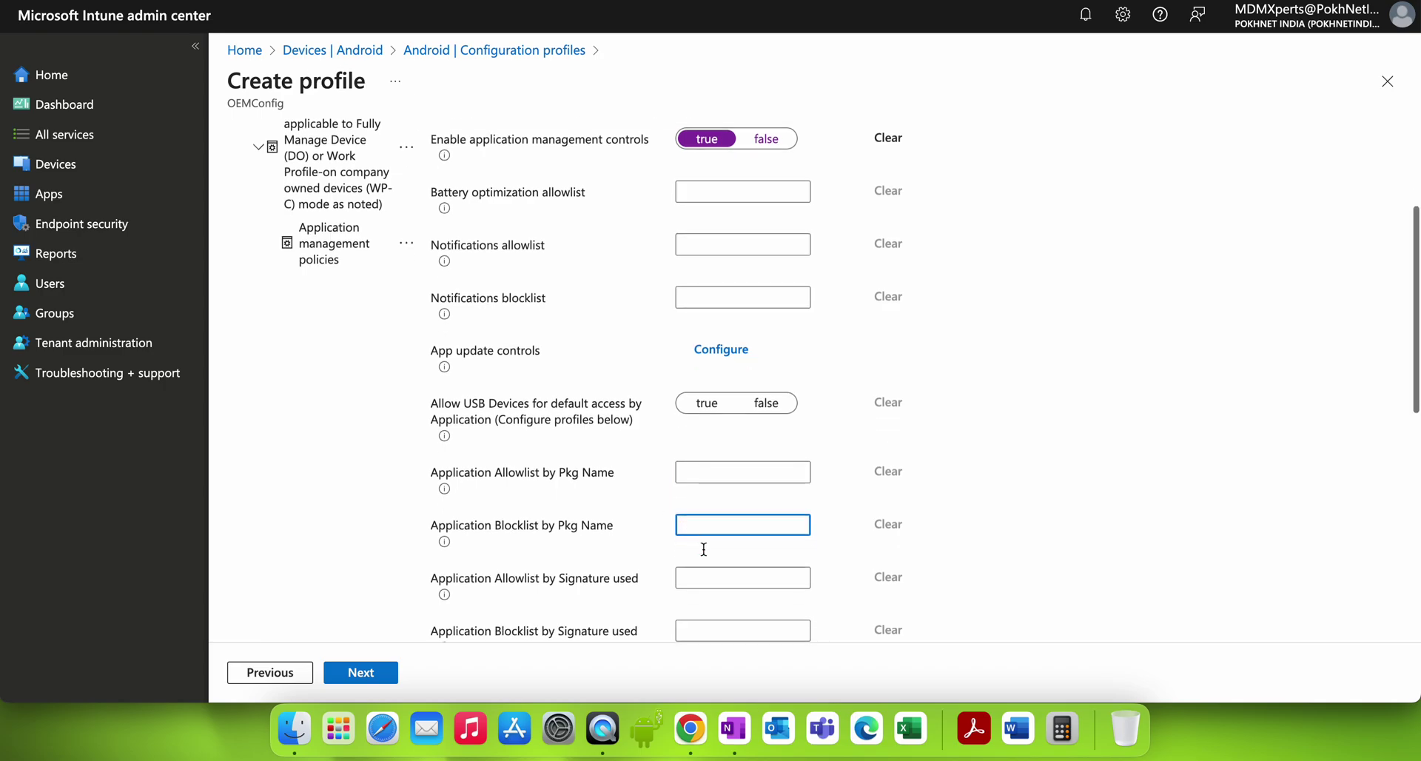
scroll(703, 548, down, 6)
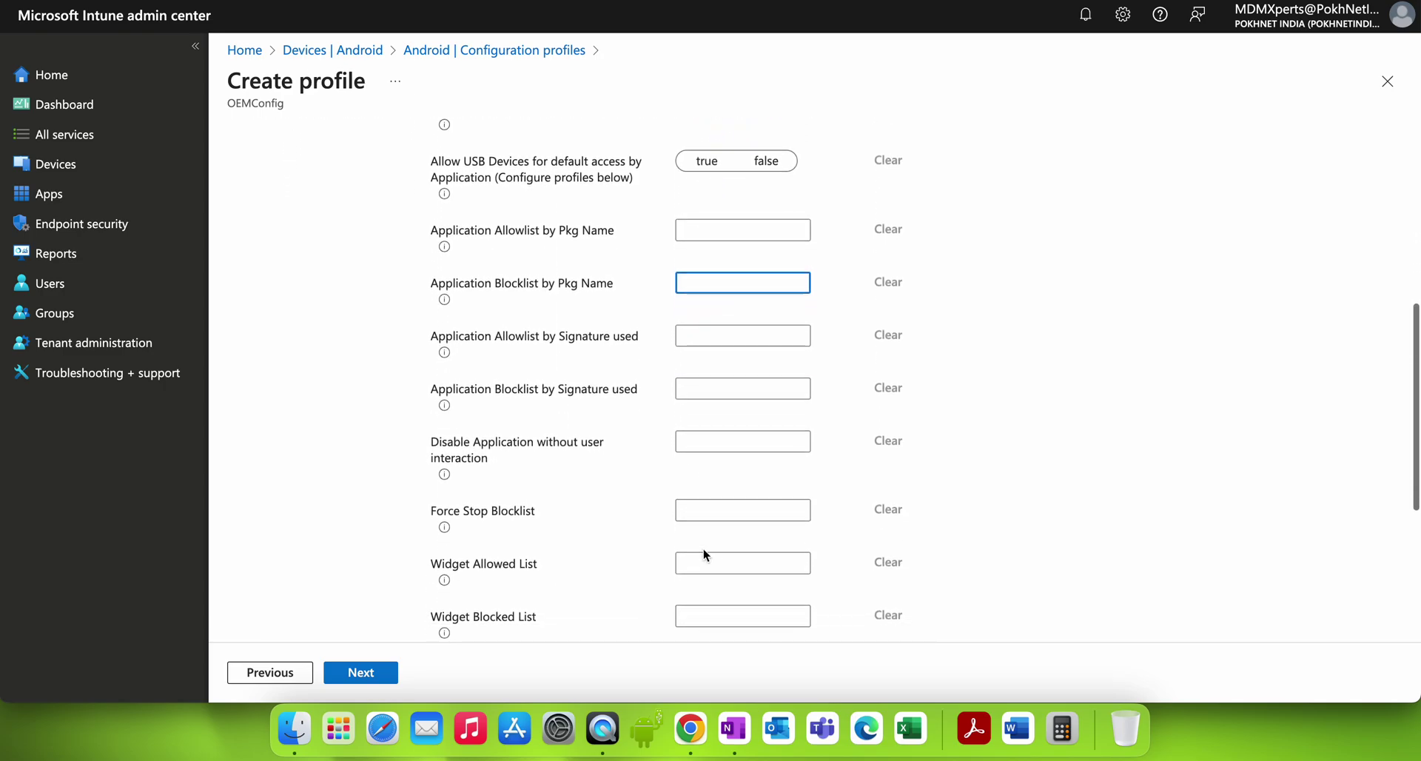
scroll(703, 549, down, 6)
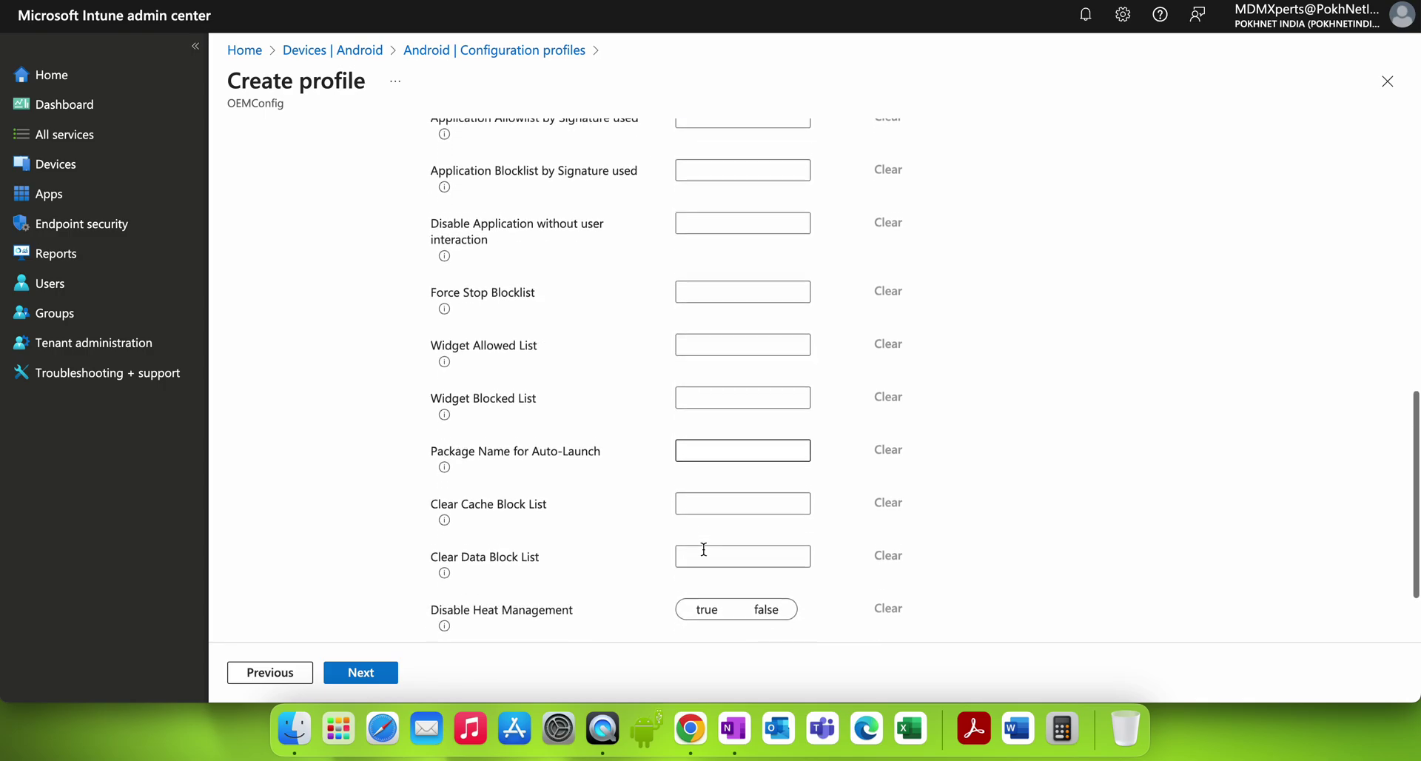
scroll(704, 549, down, 3)
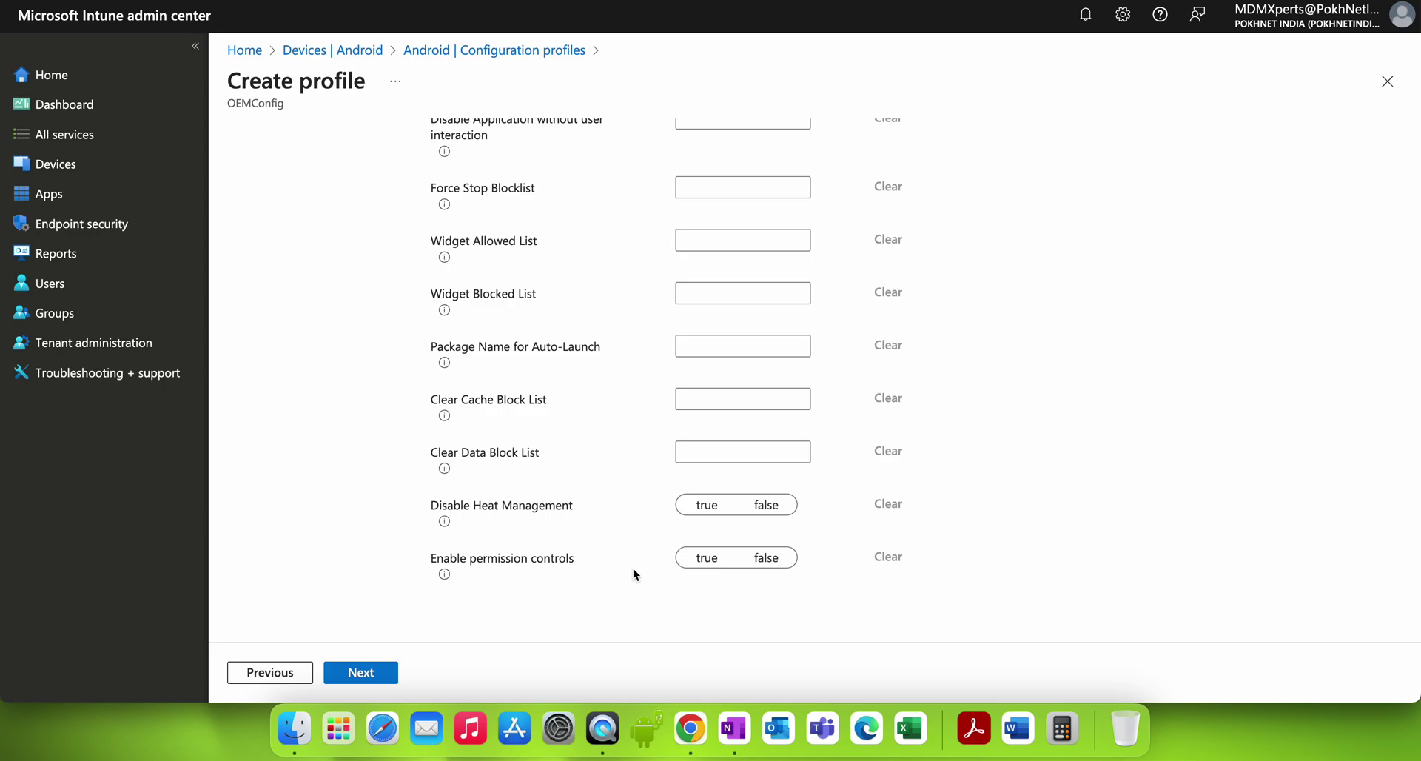
scroll(623, 404, up, 15)
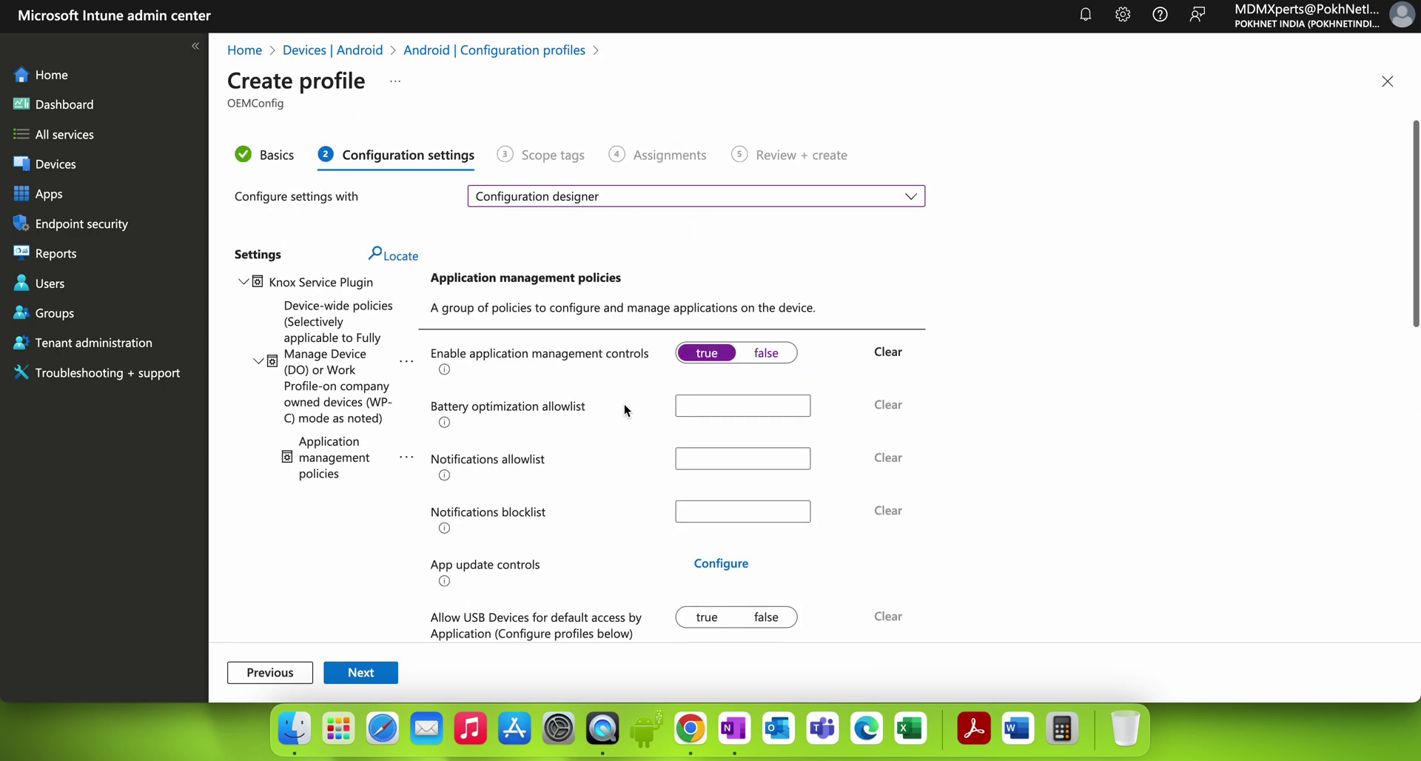
scroll(623, 447, down, 1)
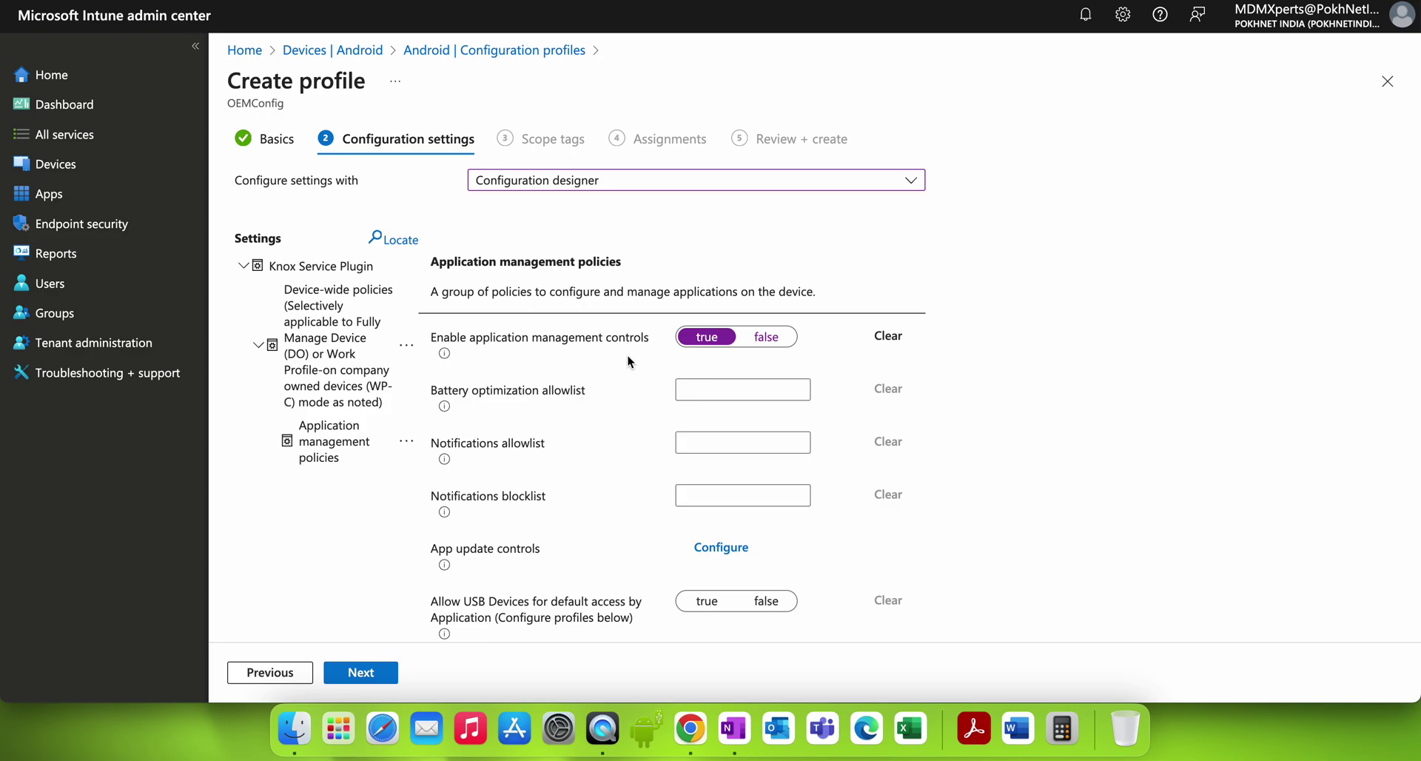
scroll(558, 482, up, 1)
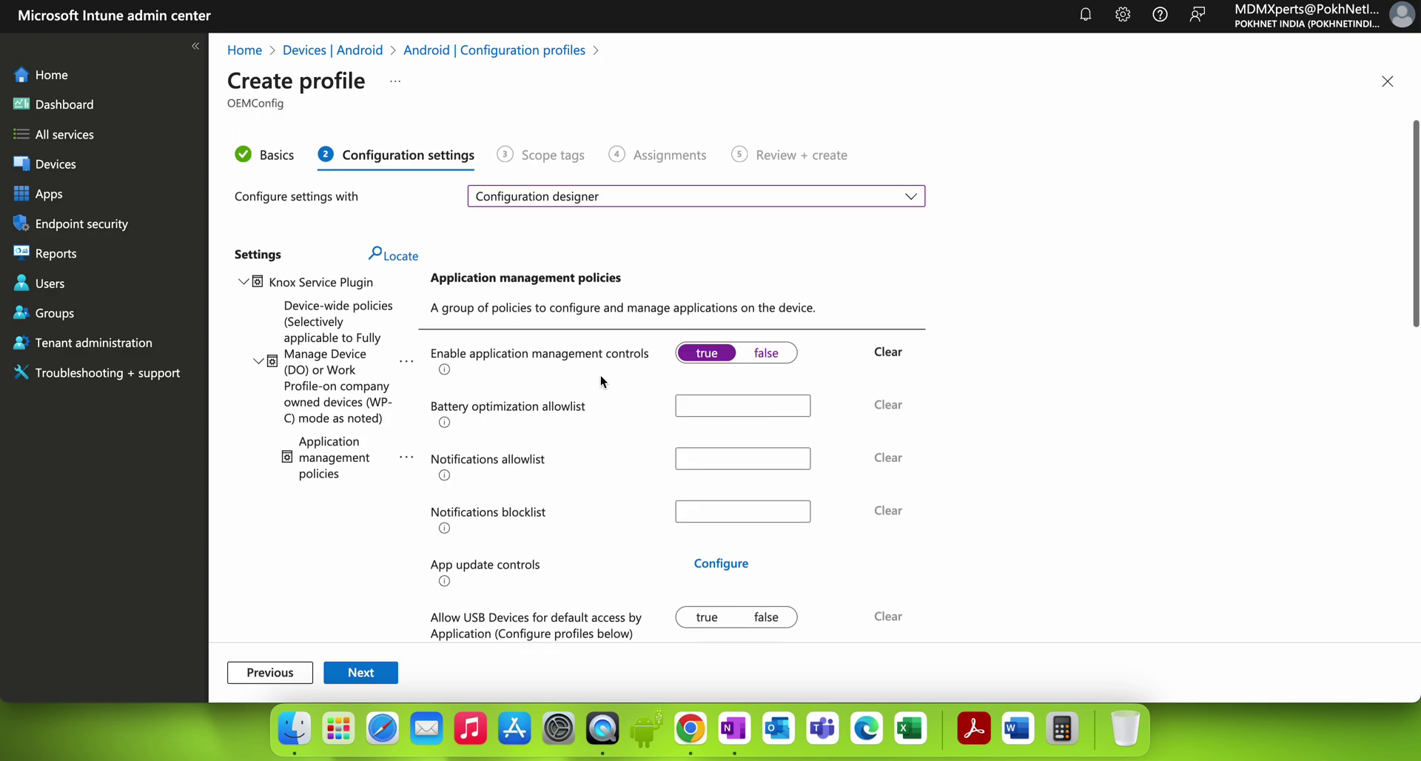
Step: Return to the Device-wide policies level and look over its remaining configurable policy groups
click(357, 310)
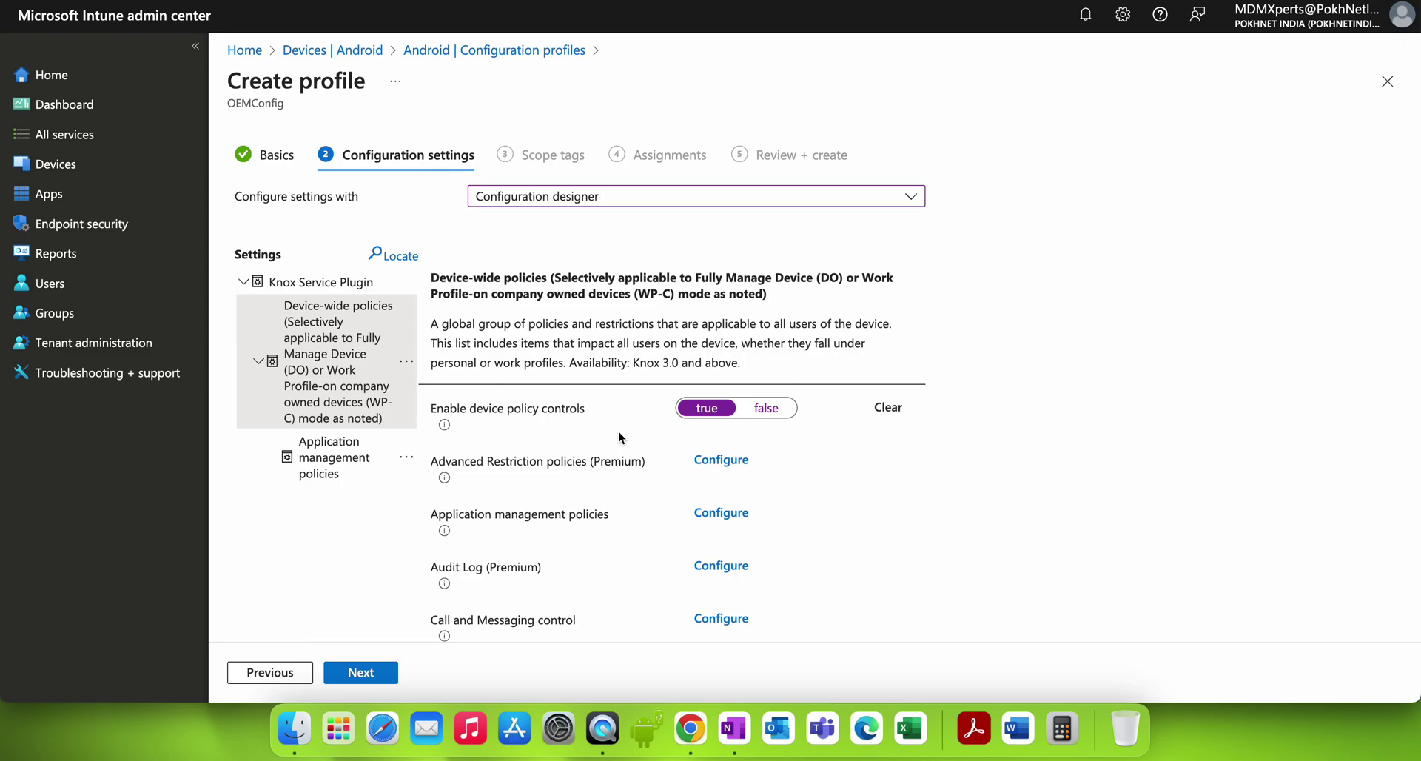
scroll(618, 436, down, 5)
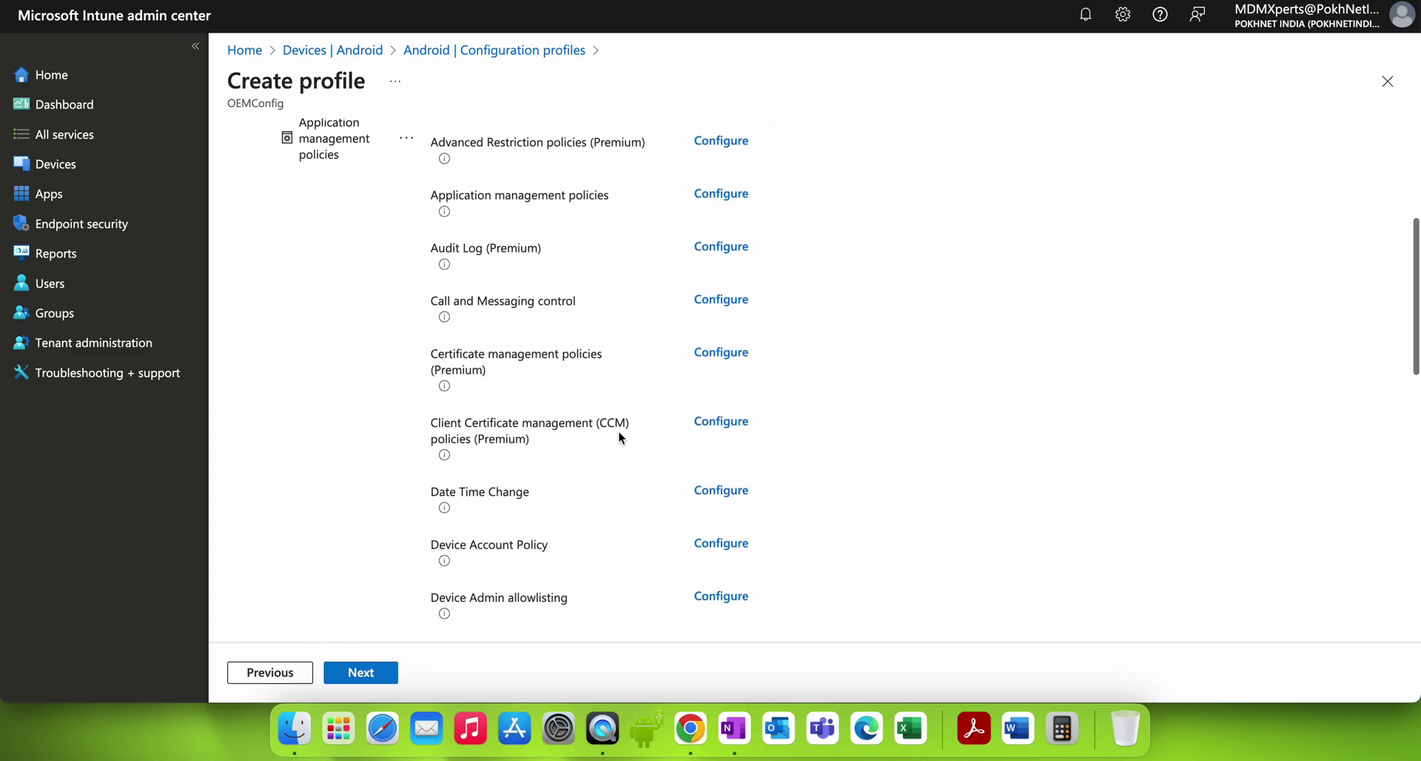
scroll(619, 437, down, 5)
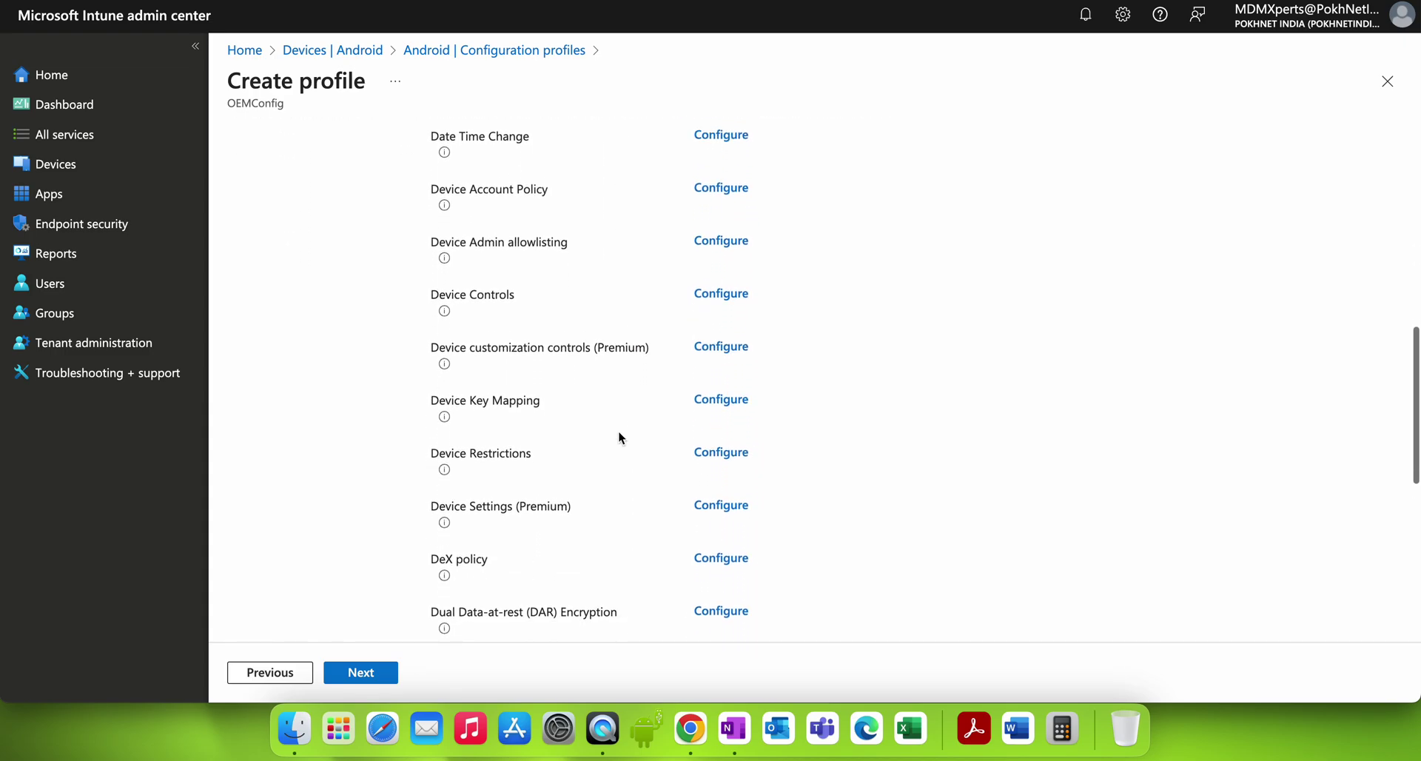
scroll(619, 436, down, 8)
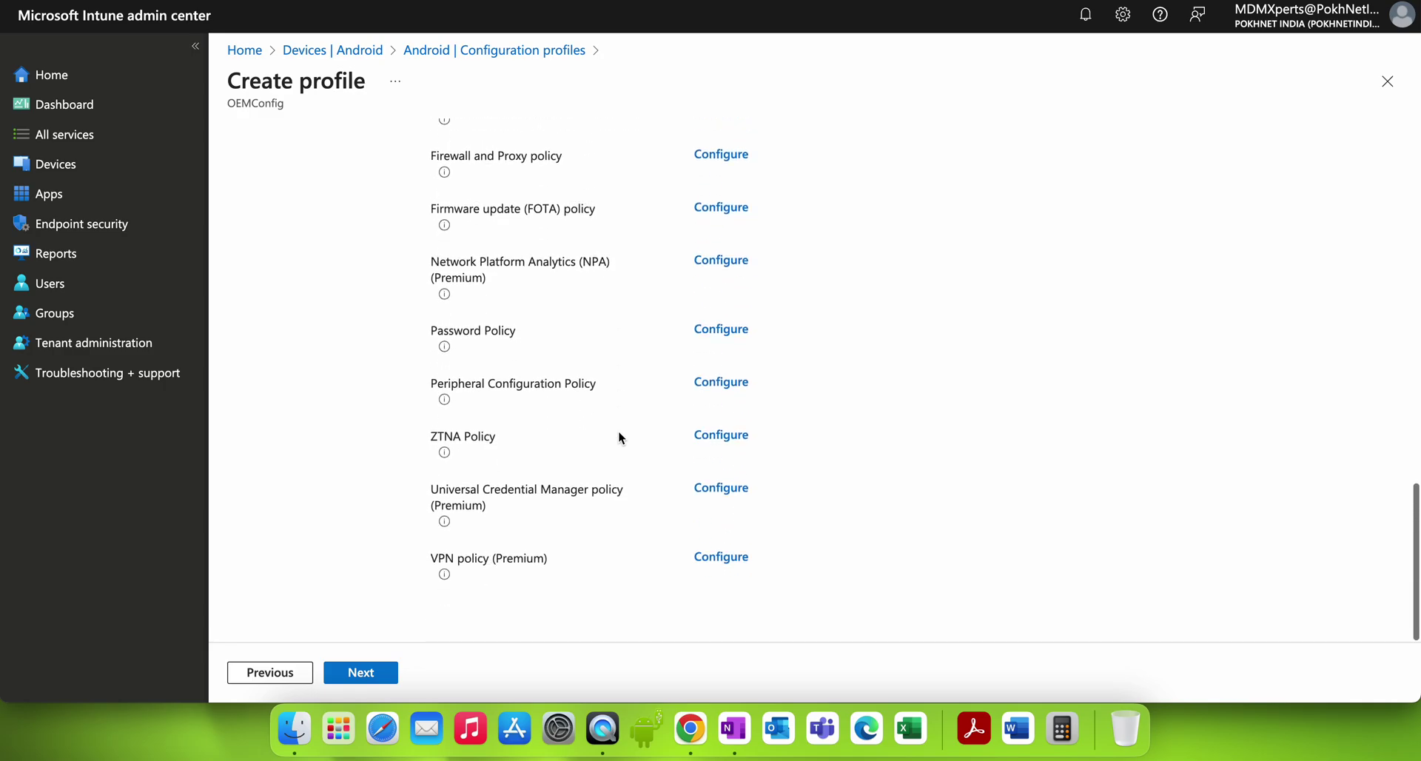
scroll(619, 436, up, 15)
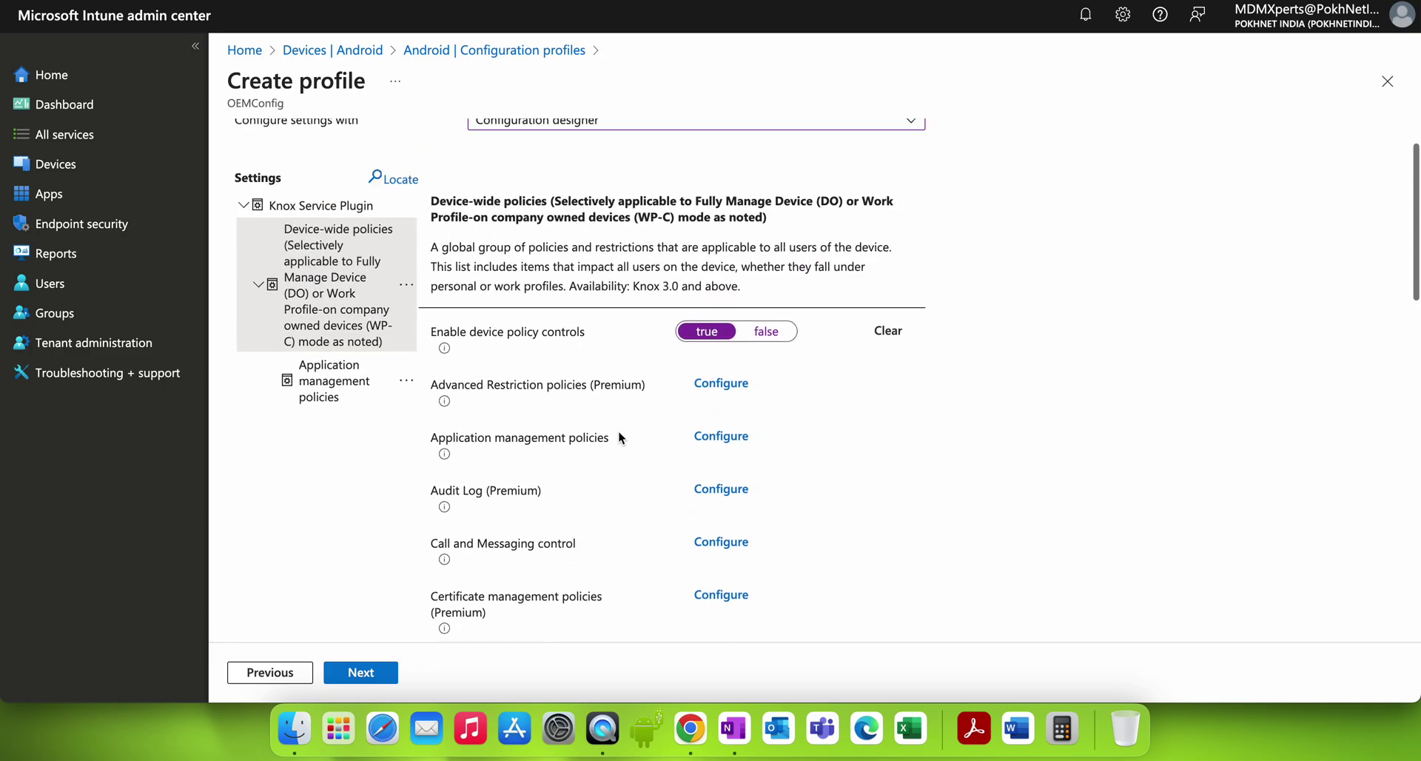
Step: Go back to the Application management policies and look over their settings again
click(348, 370)
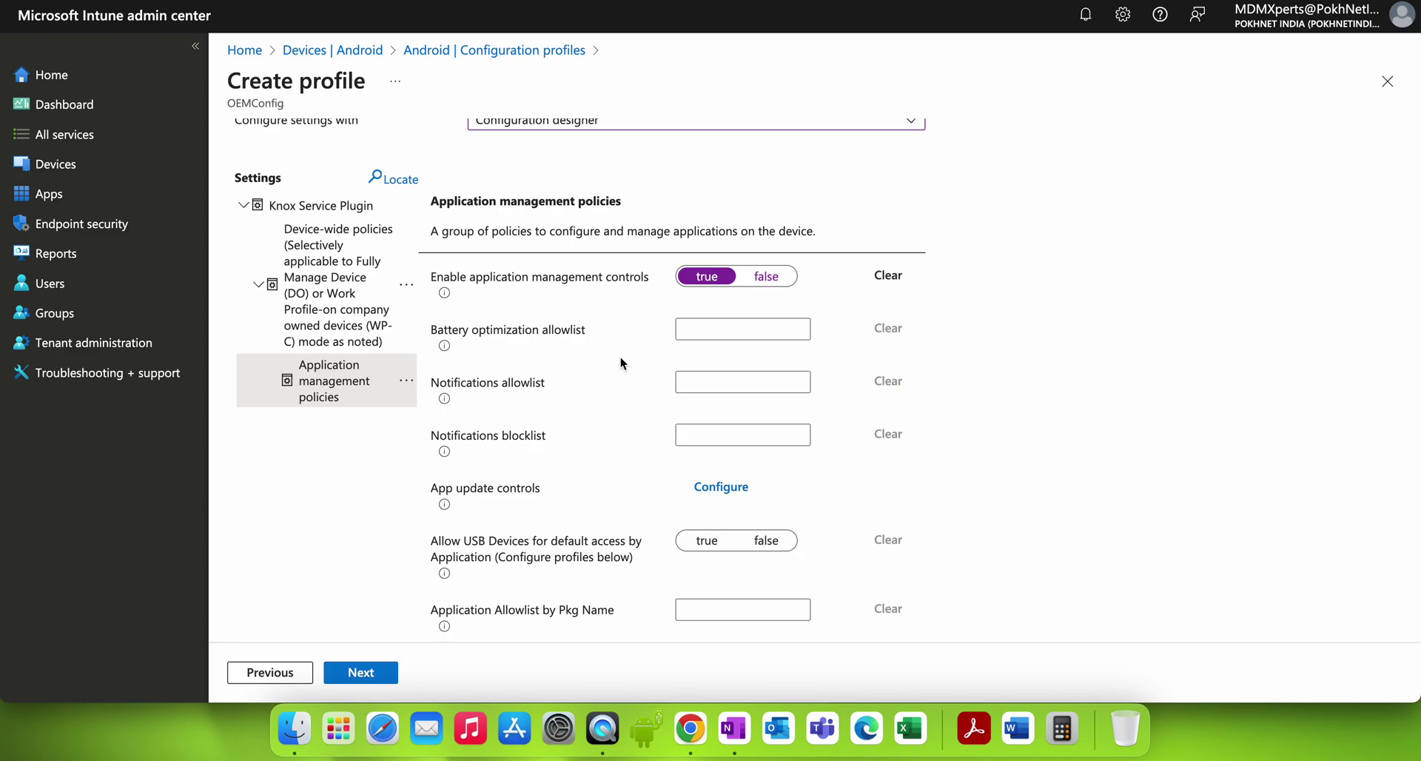
scroll(620, 362, up, 2)
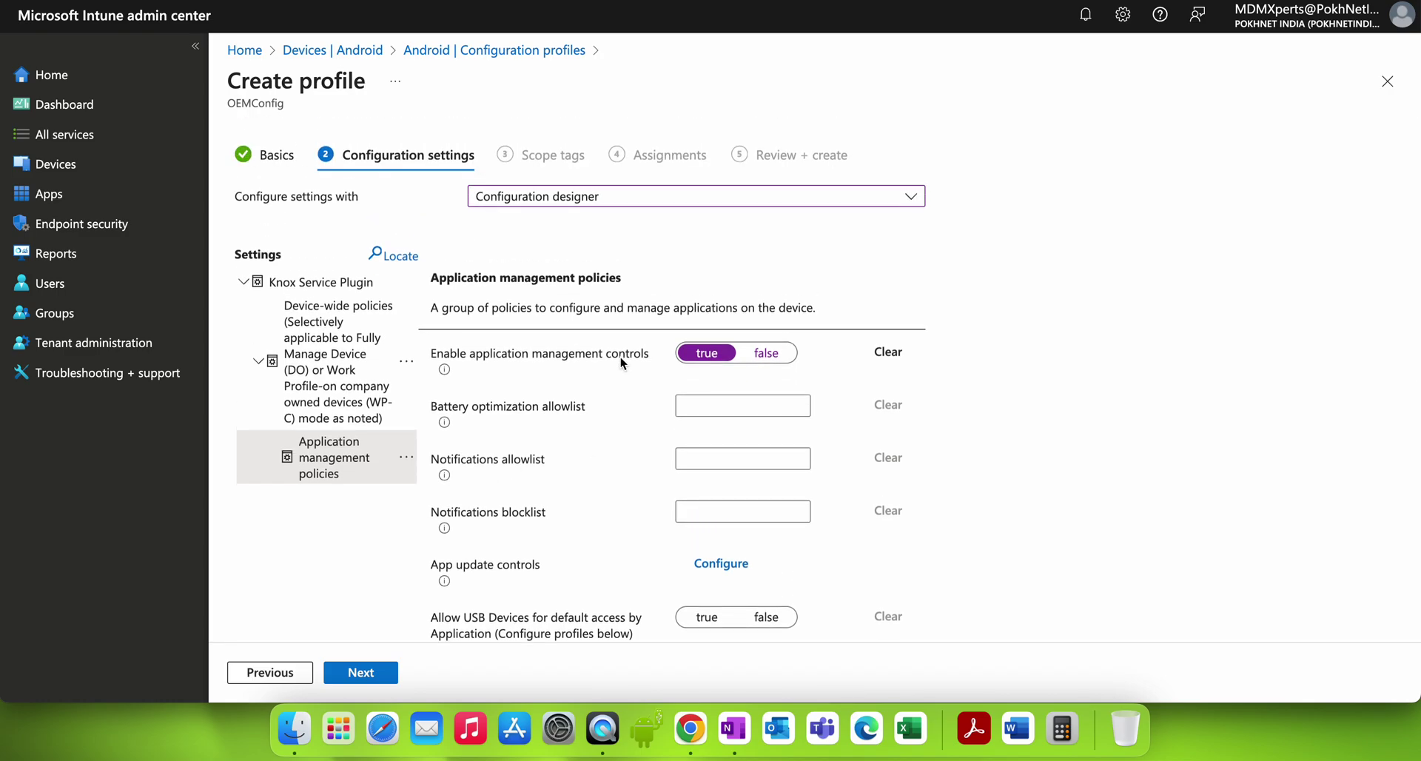
scroll(620, 363, down, 2)
scroll(621, 357, down, 1)
scroll(620, 357, up, 2)
scroll(620, 357, down, 5)
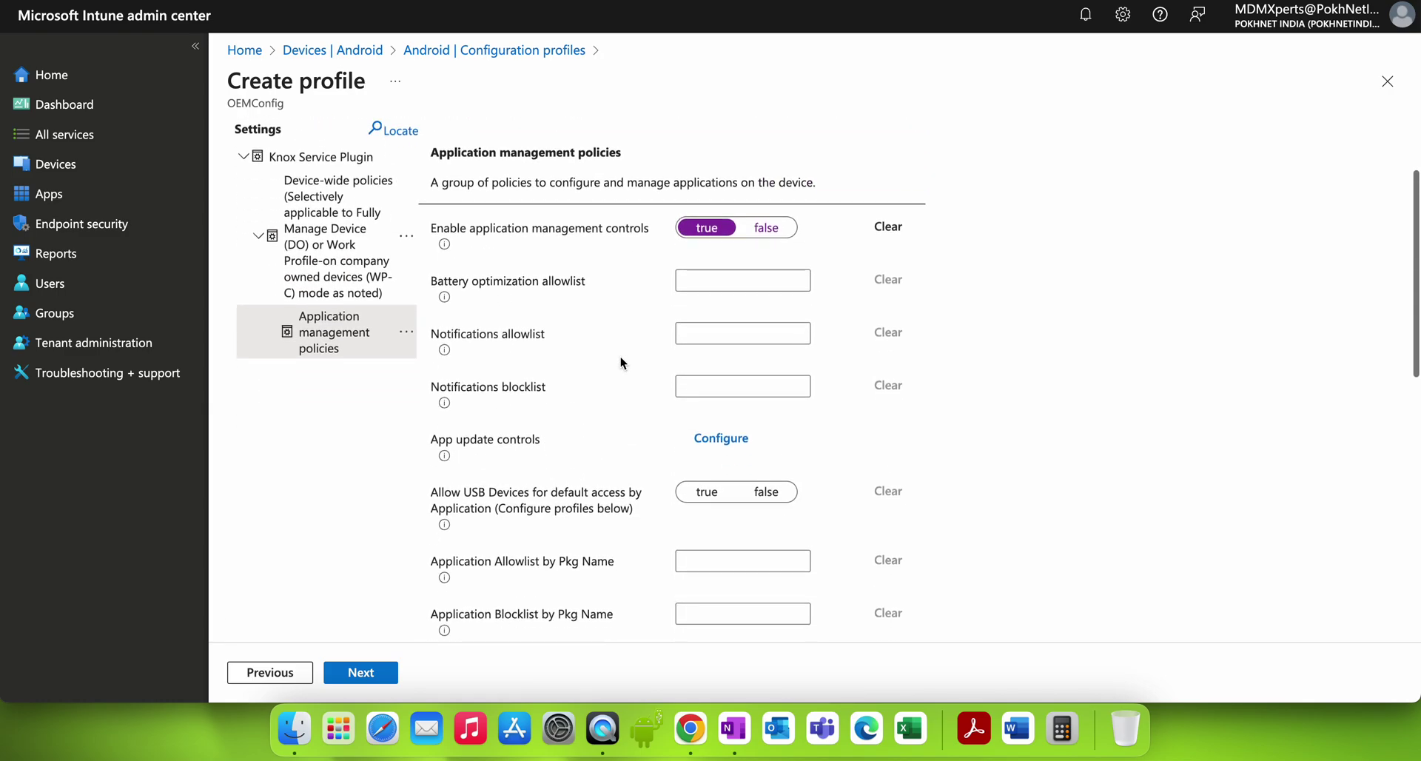
Step: Set Enable permission controls to true in the Application management policies
scroll(620, 357, down, 3)
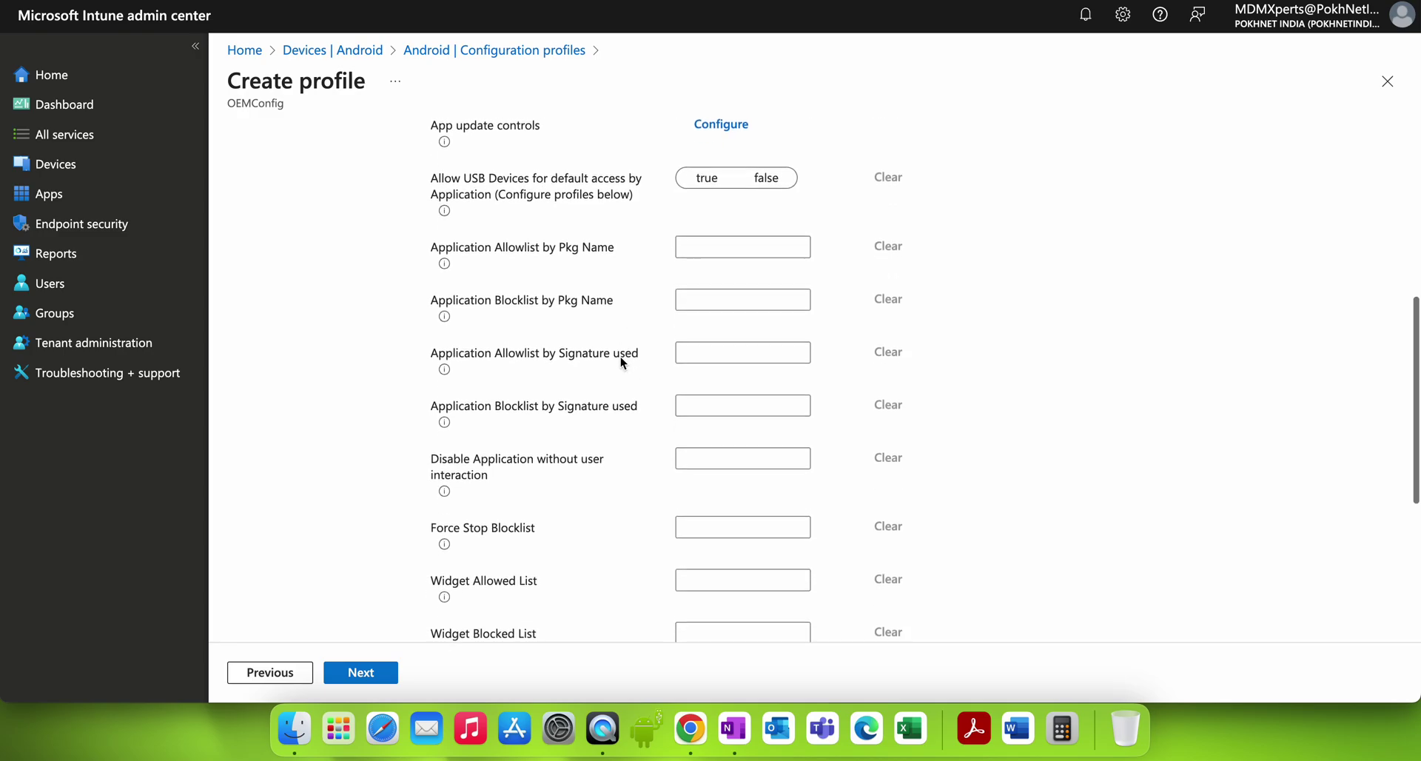
scroll(621, 363, down, 8)
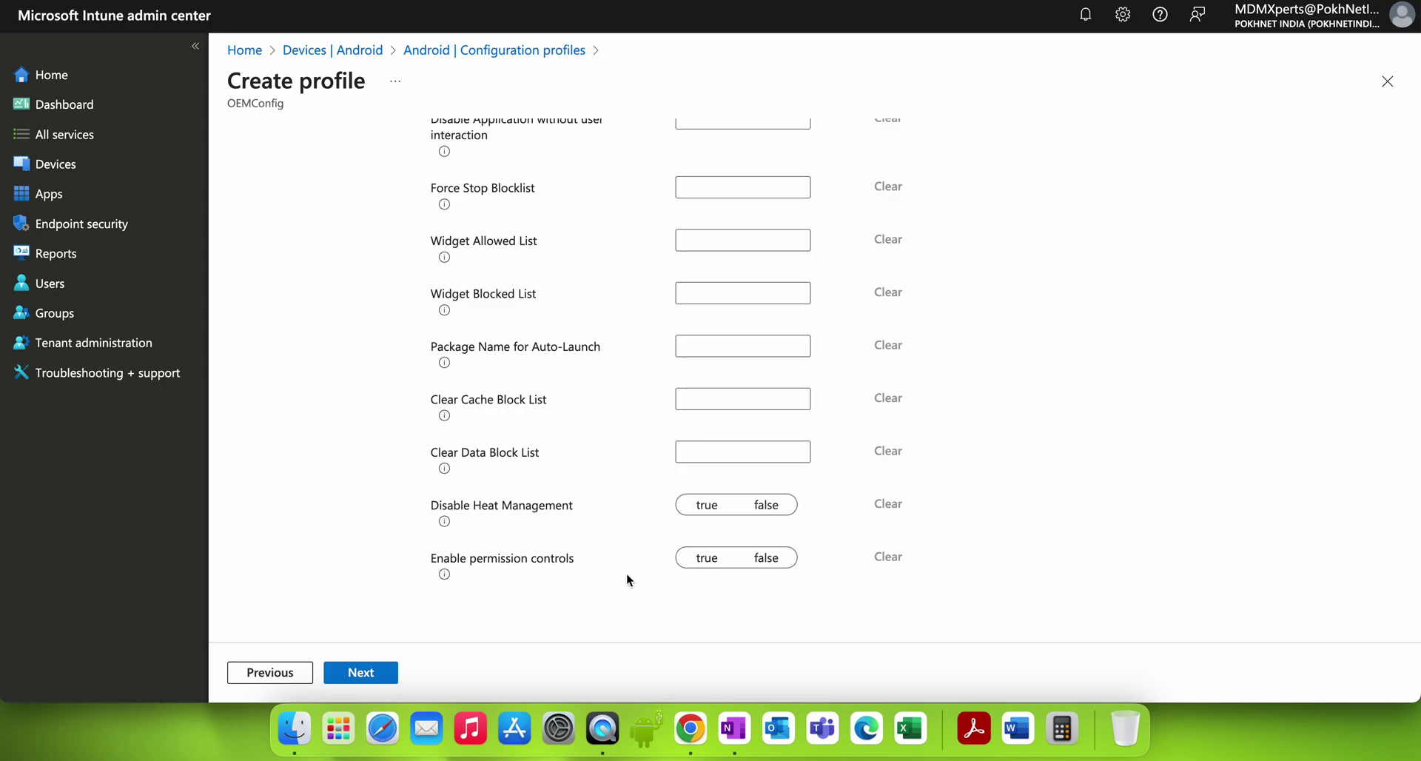
click(707, 560)
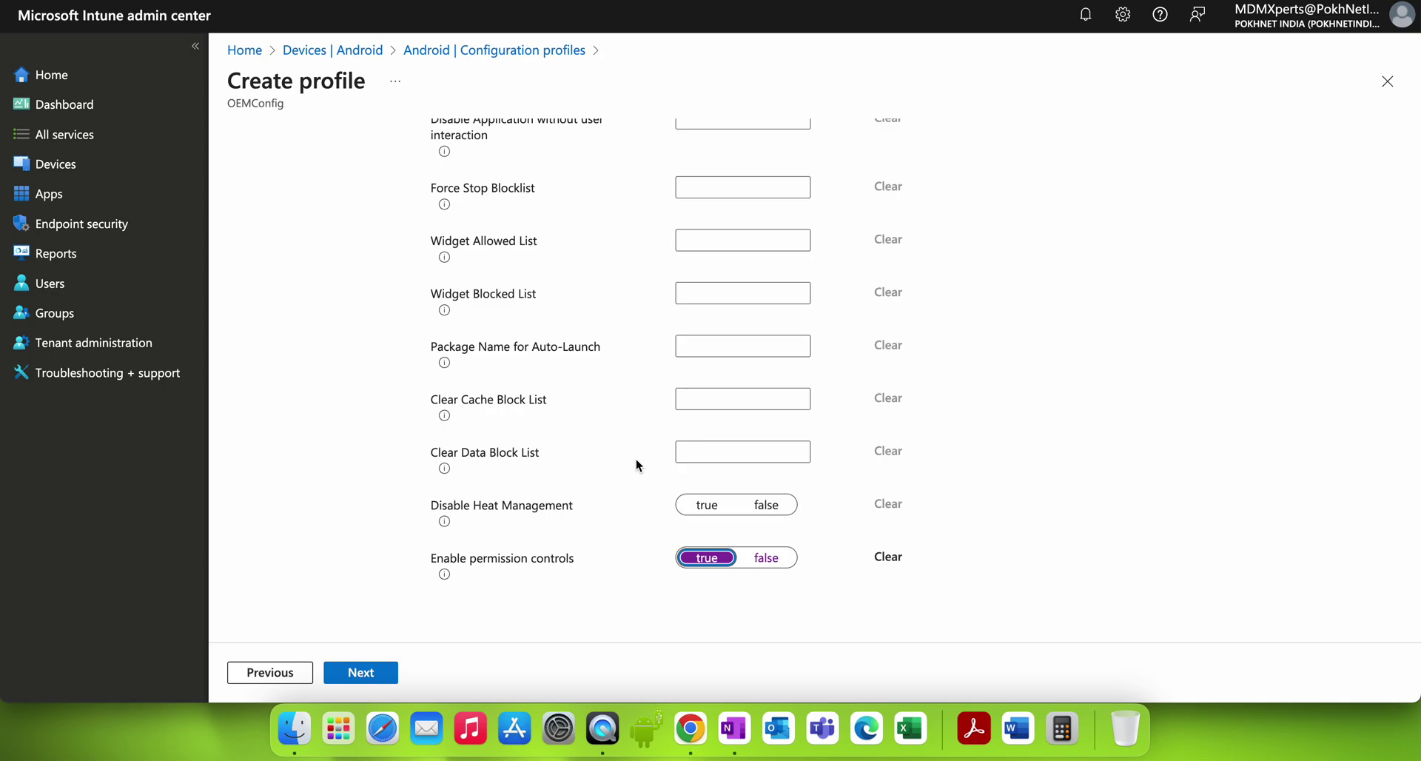
Step: Look at the Scope tags stage of the profile and return to the configuration settings
scroll(627, 344, up, 6)
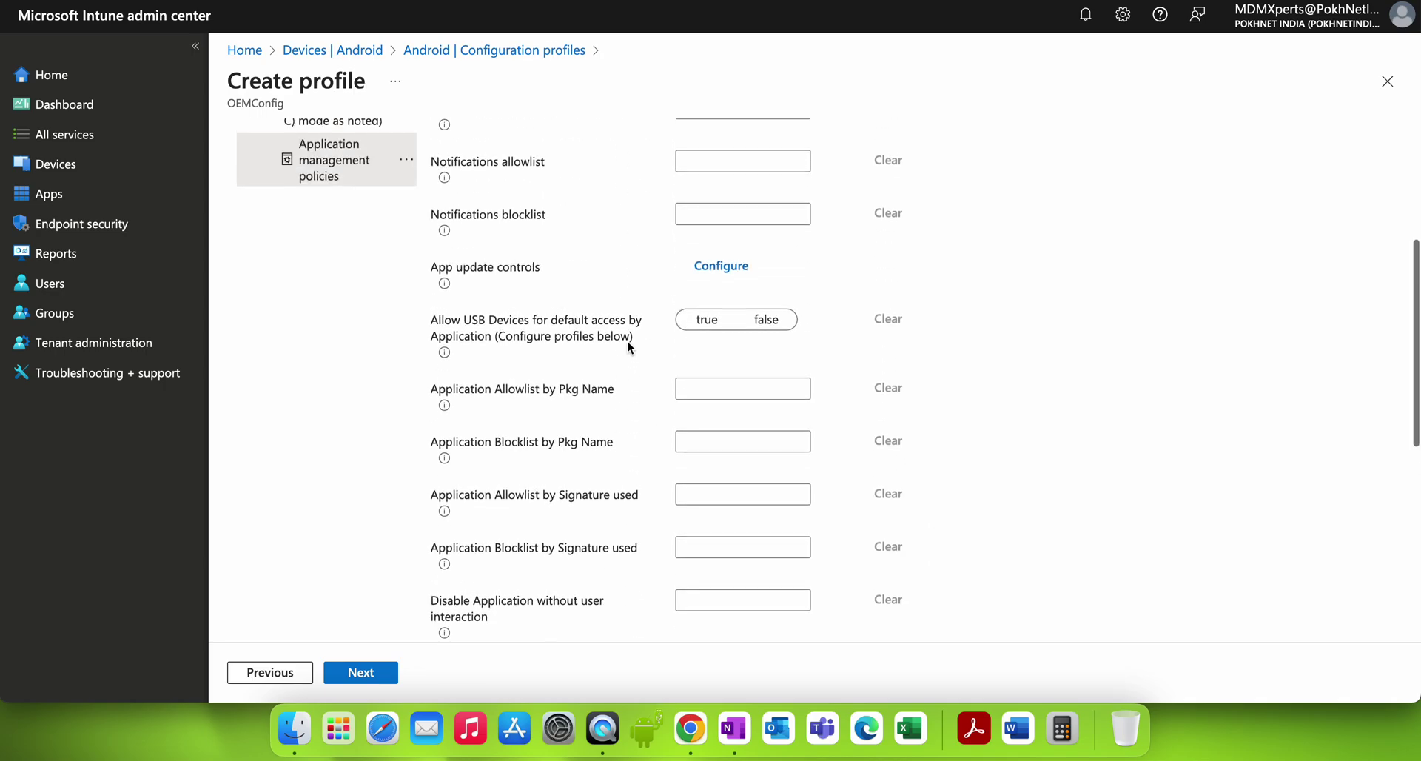
scroll(629, 347, up, 5)
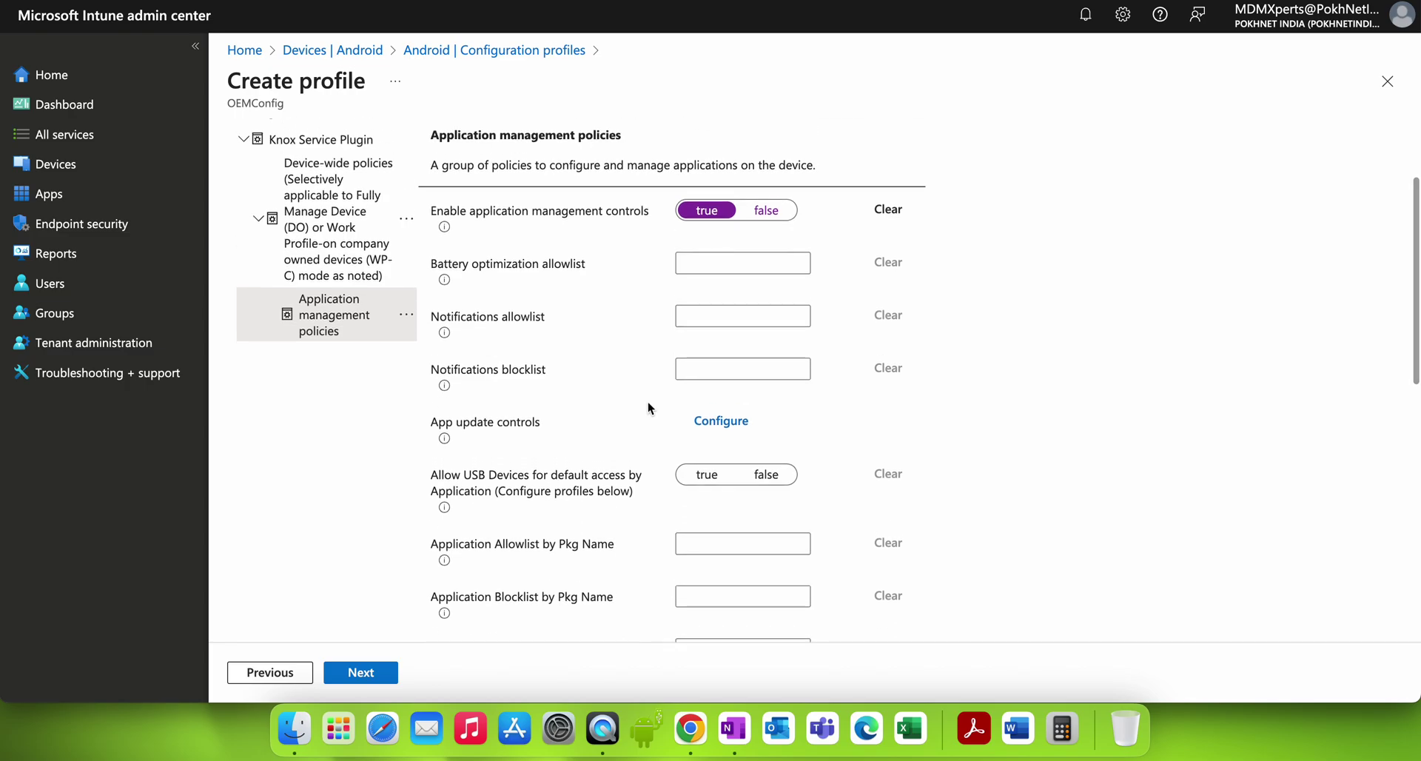
scroll(648, 406, up, 1)
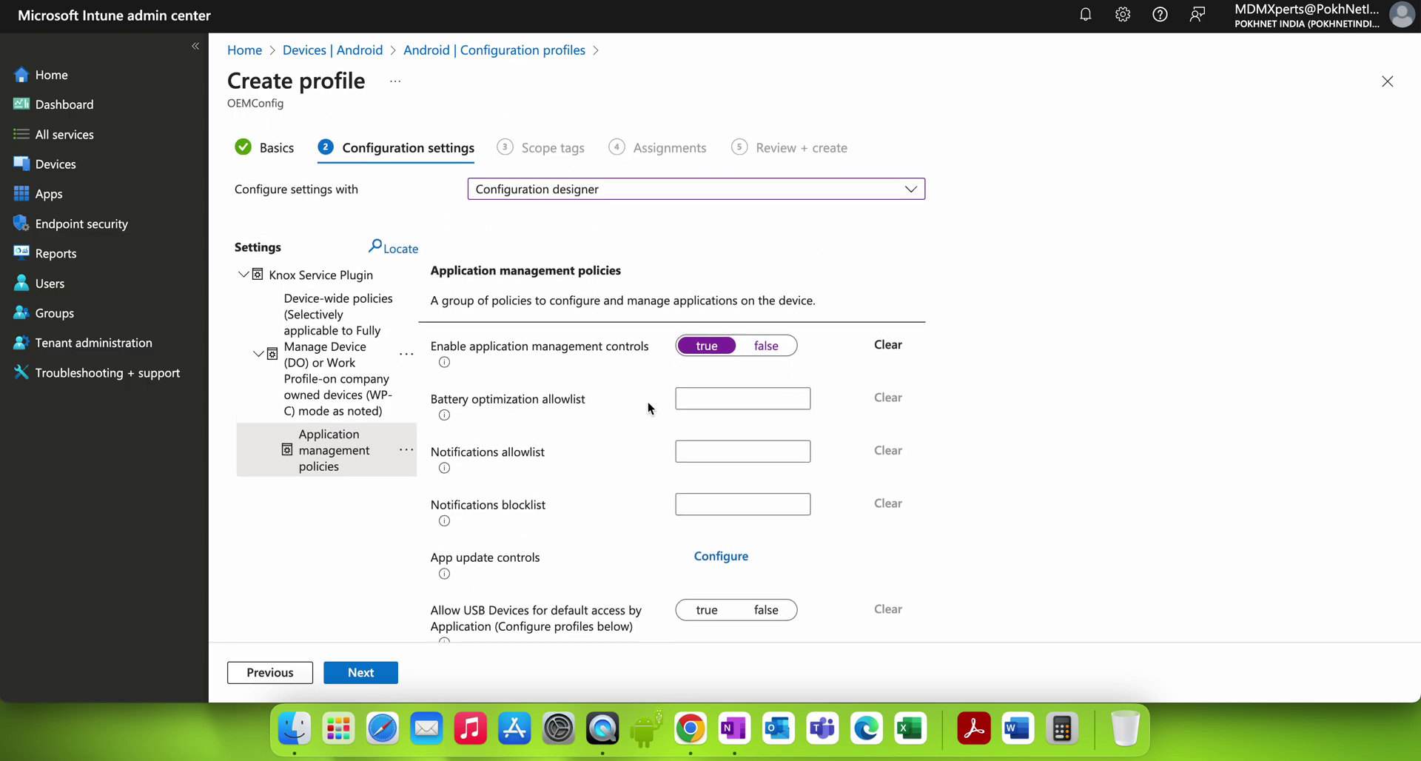
click(383, 673)
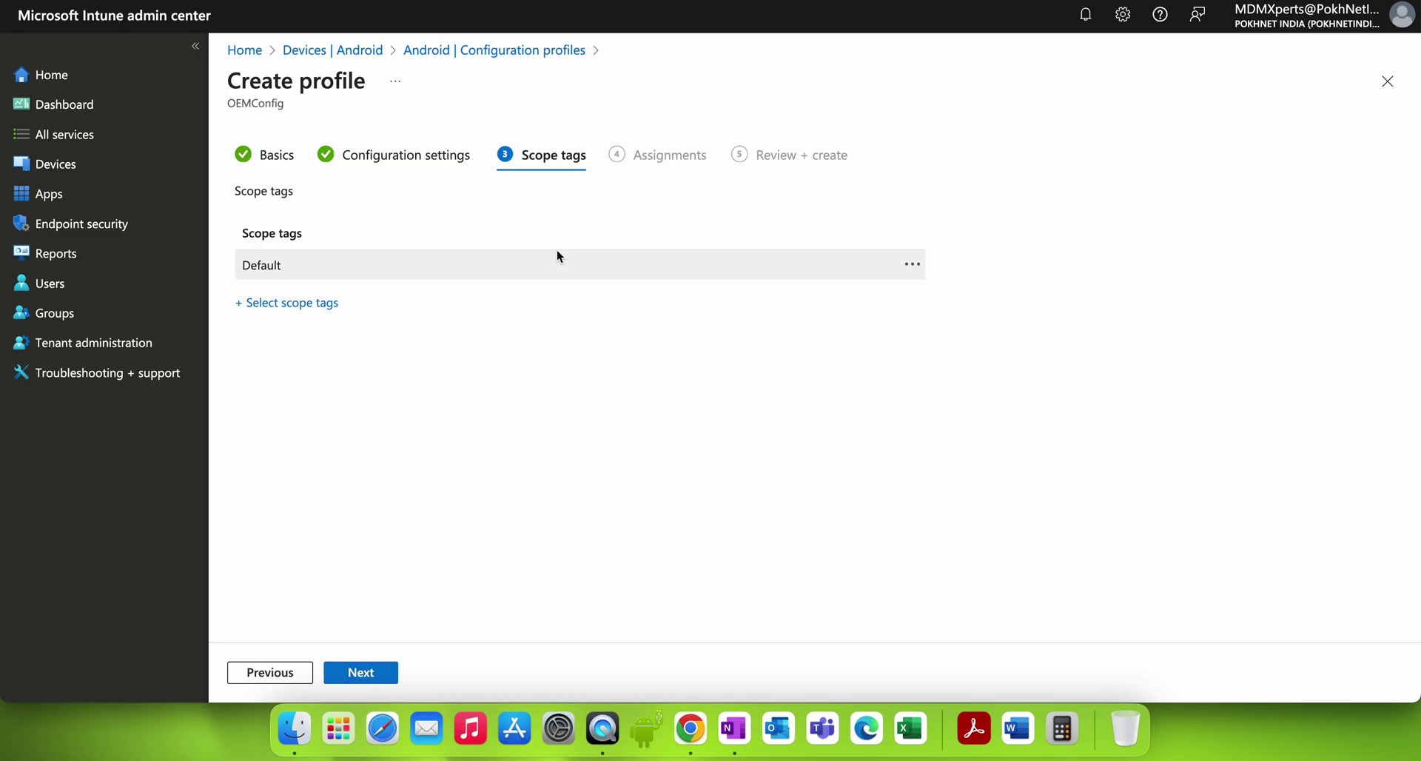
click(295, 680)
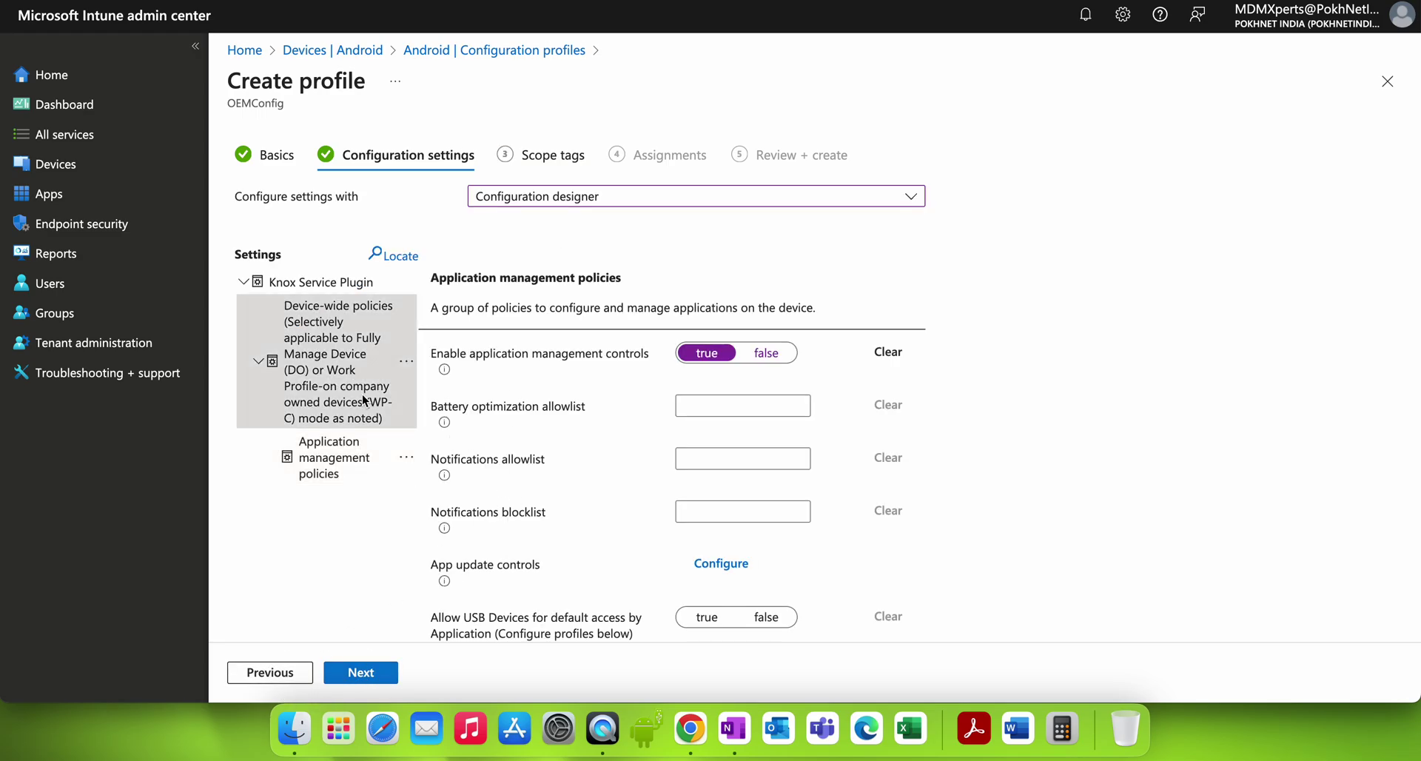
Step: Open the Device Controls configuration from the Device-wide policies and look over its policy groups
click(364, 400)
scroll(846, 433, down, 3)
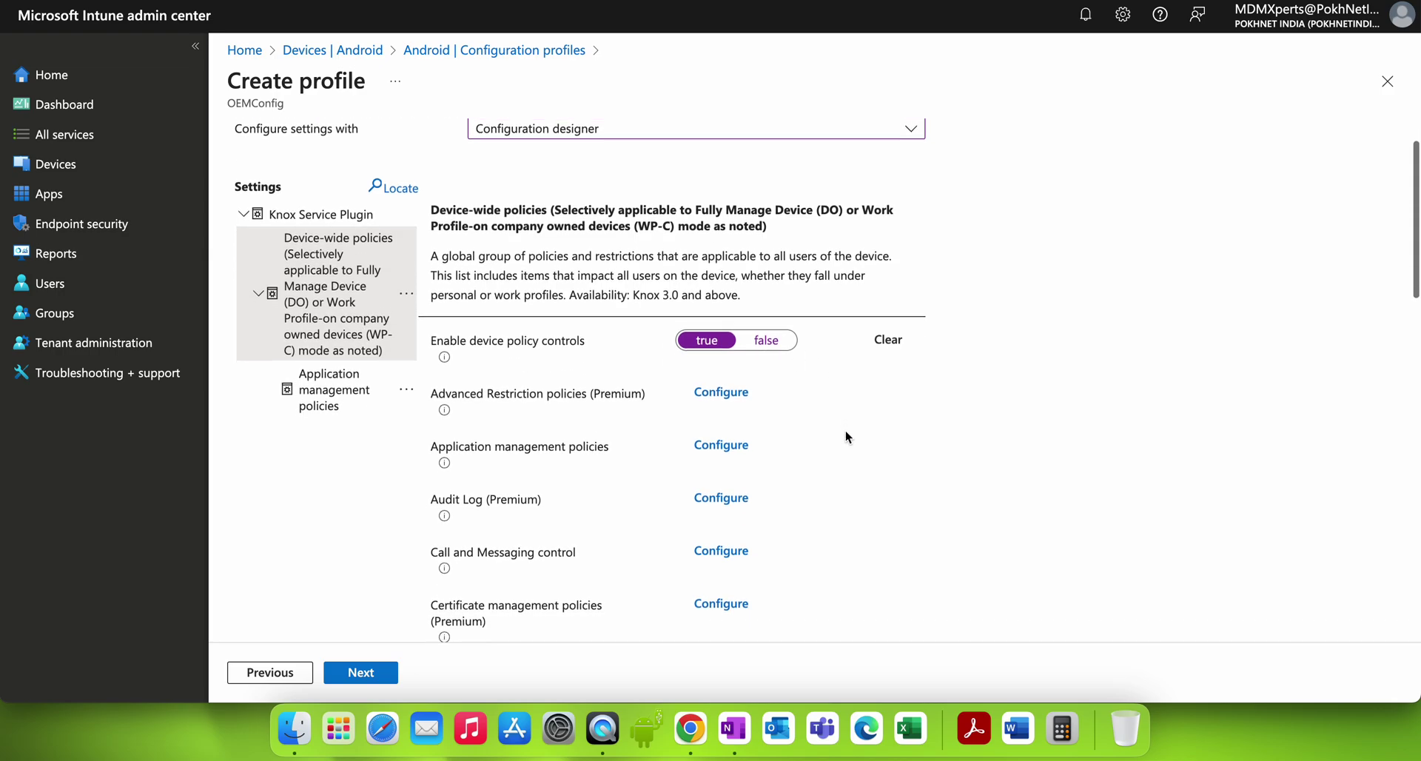
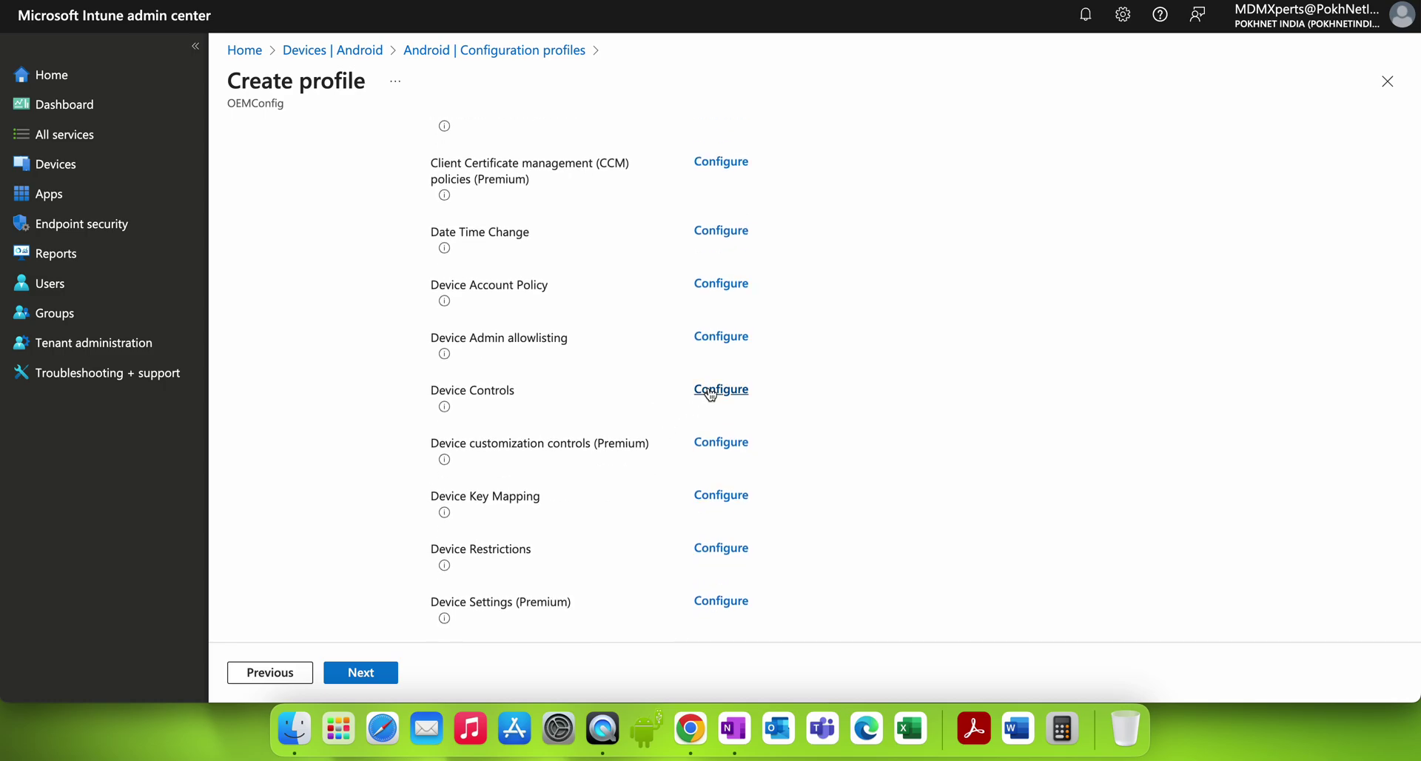
scroll(650, 428, down, 1)
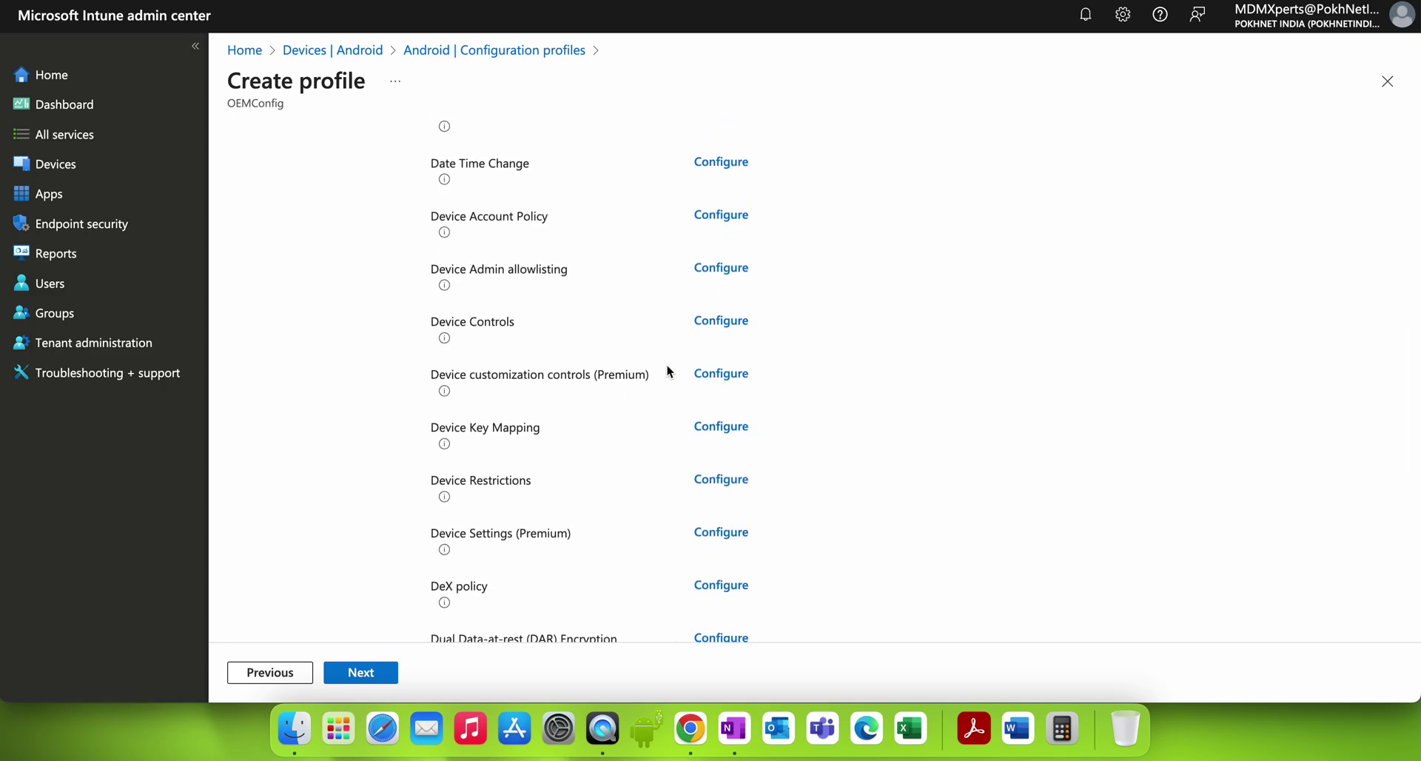
click(722, 328)
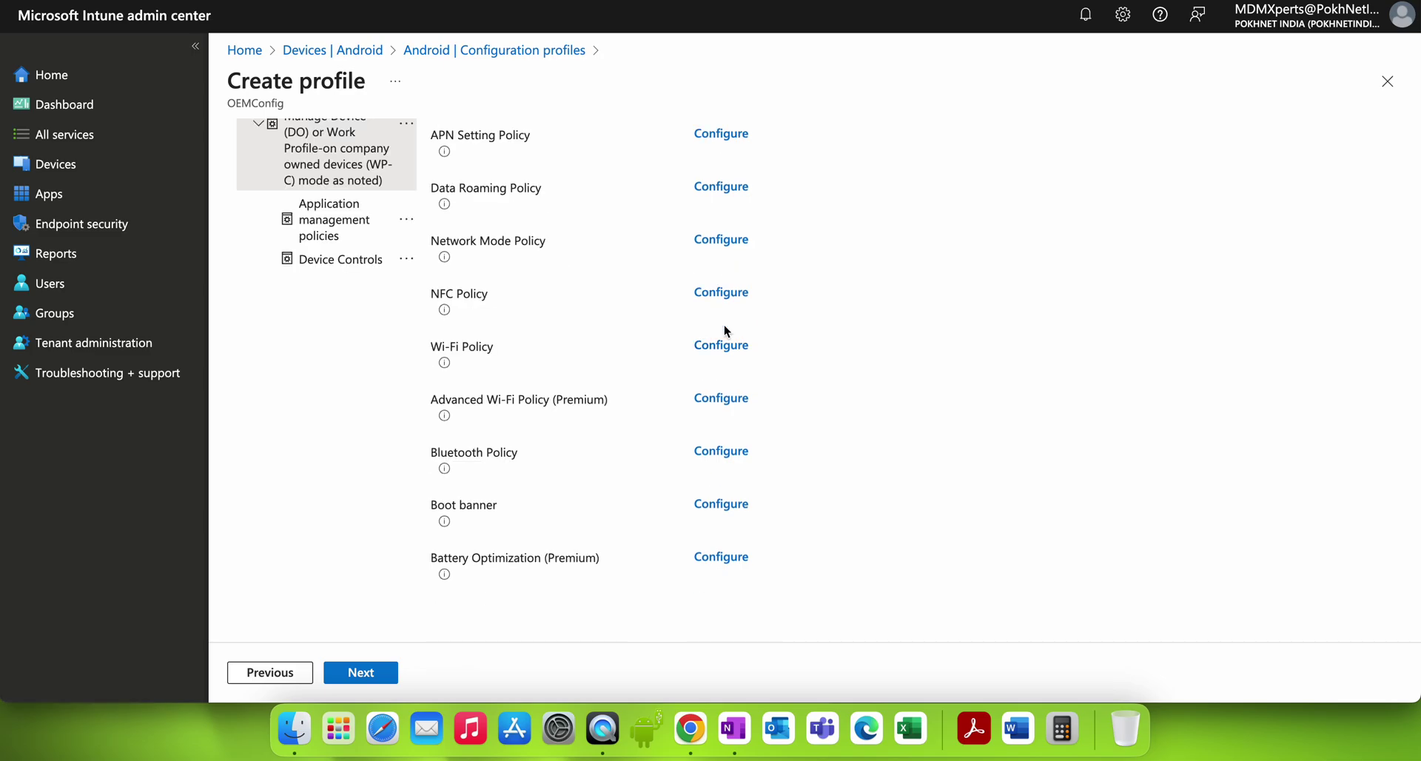
scroll(621, 348, up, 3)
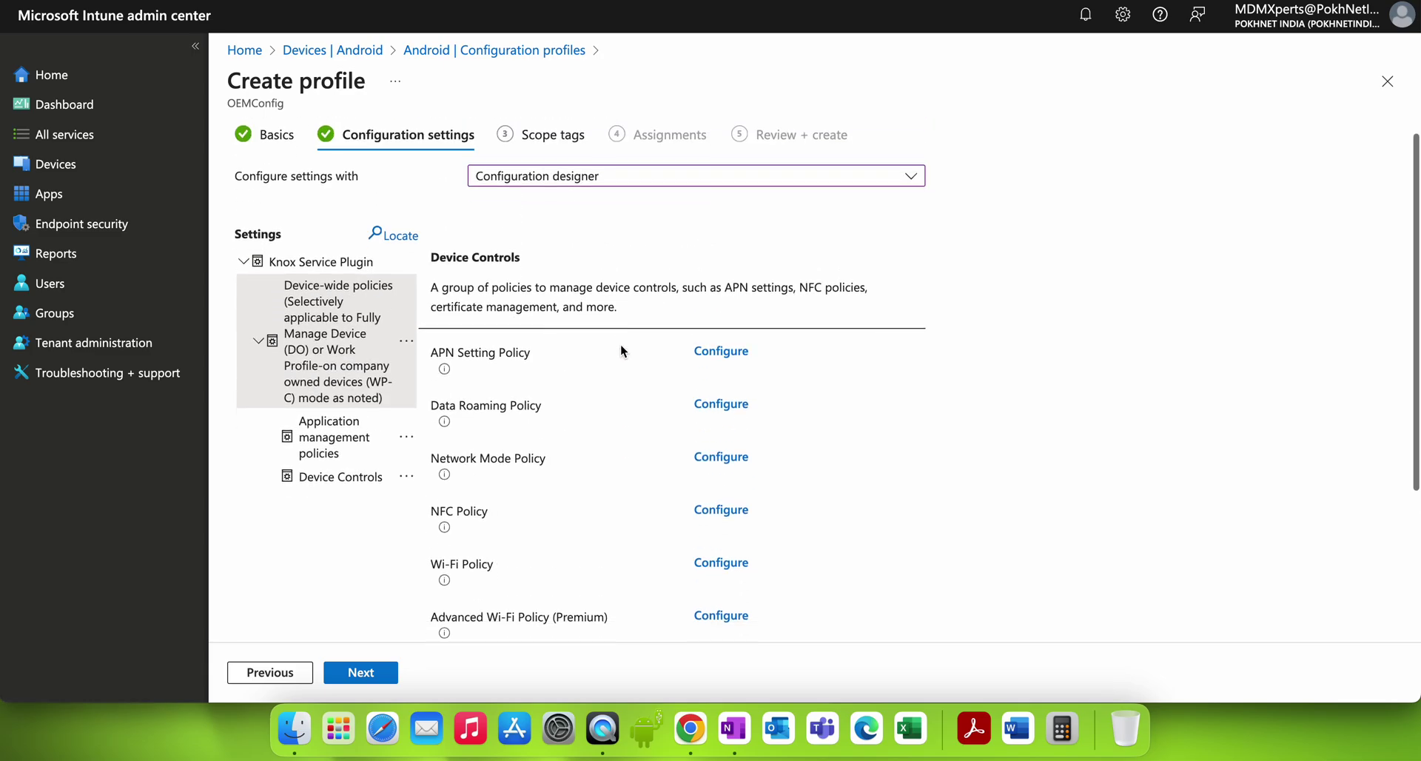
scroll(620, 344, down, 3)
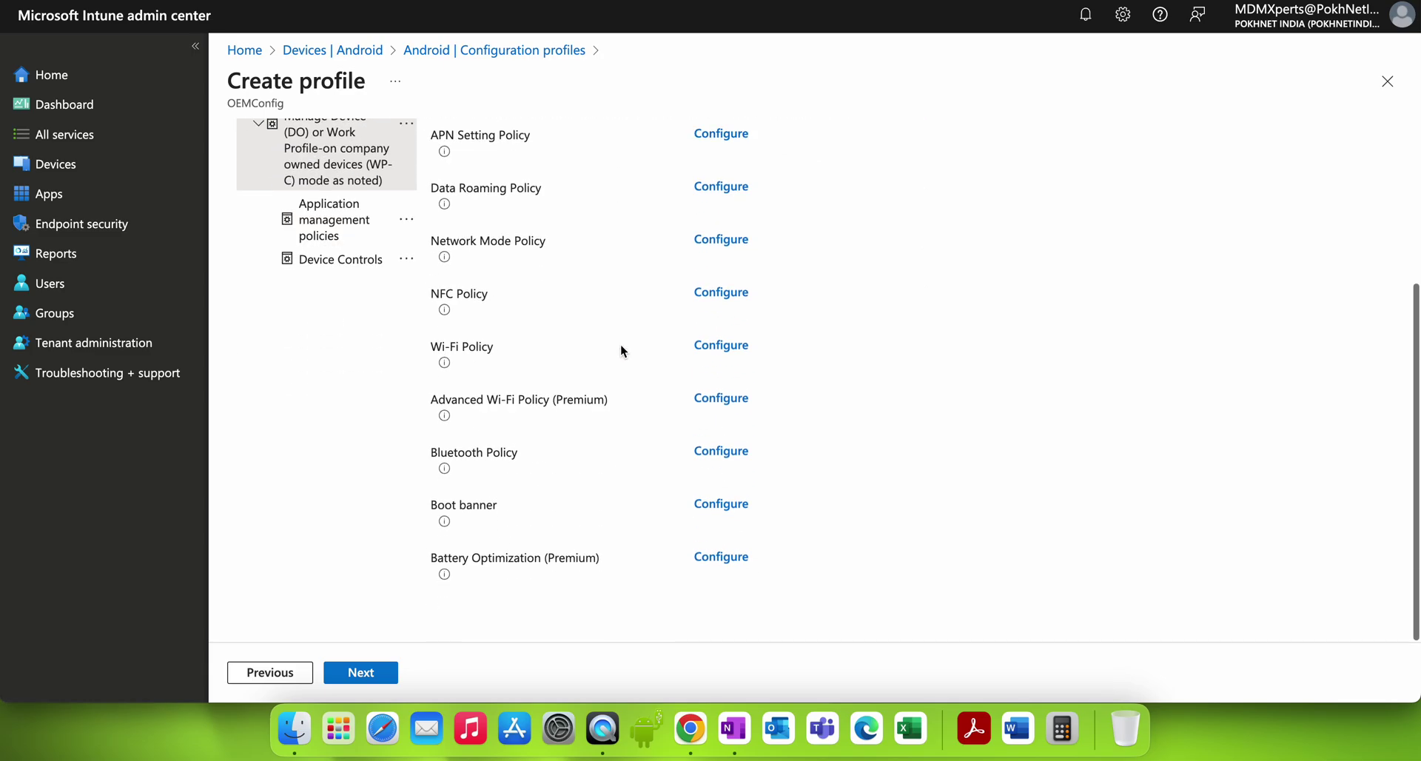
Step: Review the Application management policies again, from the application management controls to the permission controls
click(380, 230)
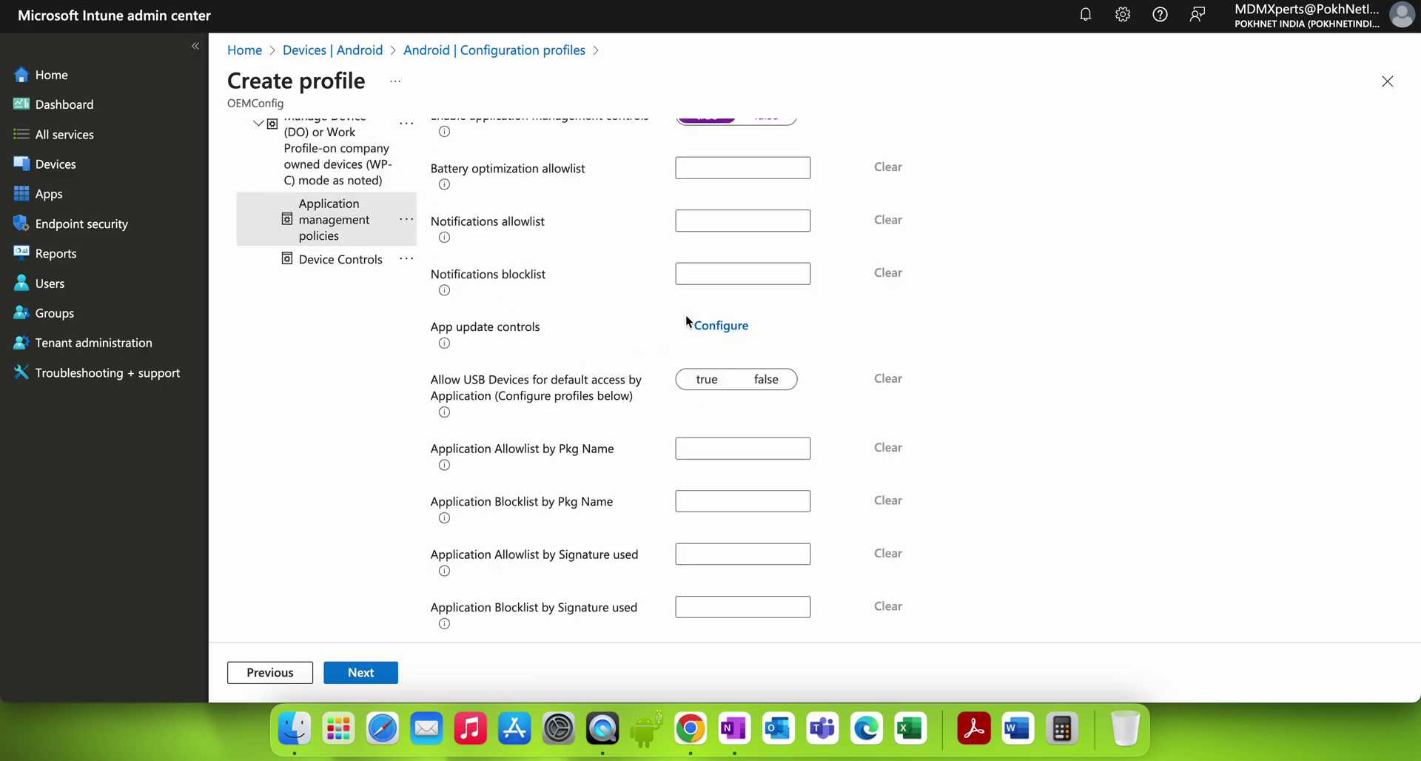
scroll(650, 280, up, 2)
scroll(650, 285, up, 1)
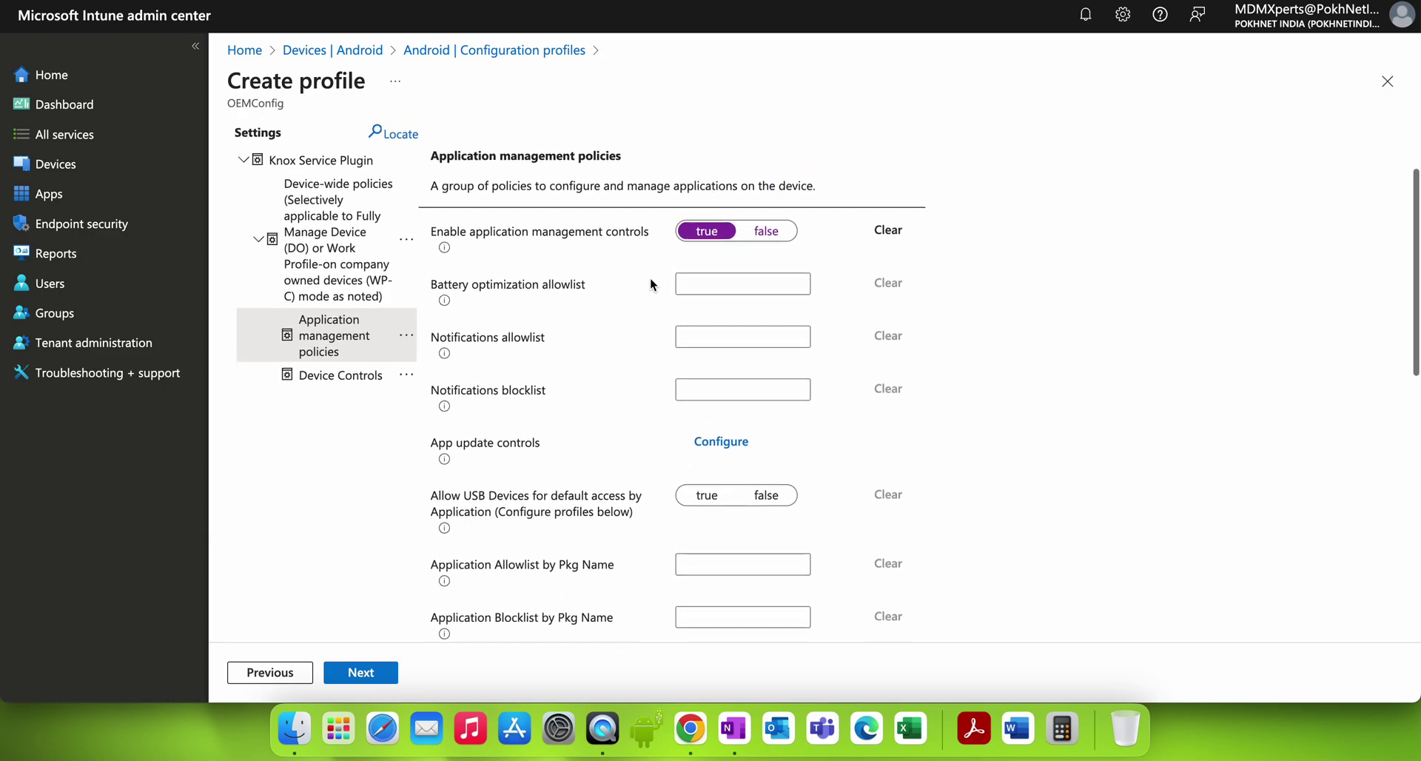
mouse_move(448, 254)
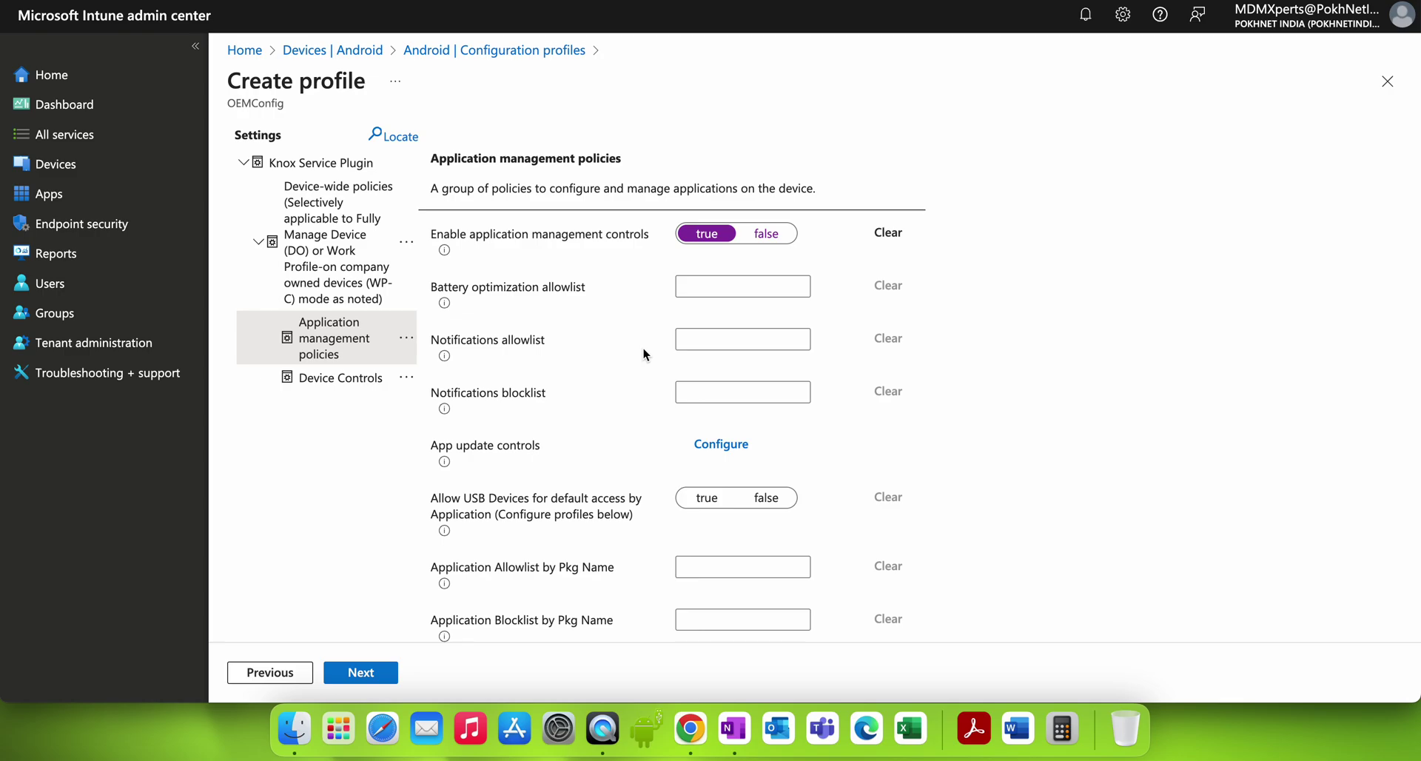
scroll(642, 348, down, 5)
scroll(644, 353, down, 4)
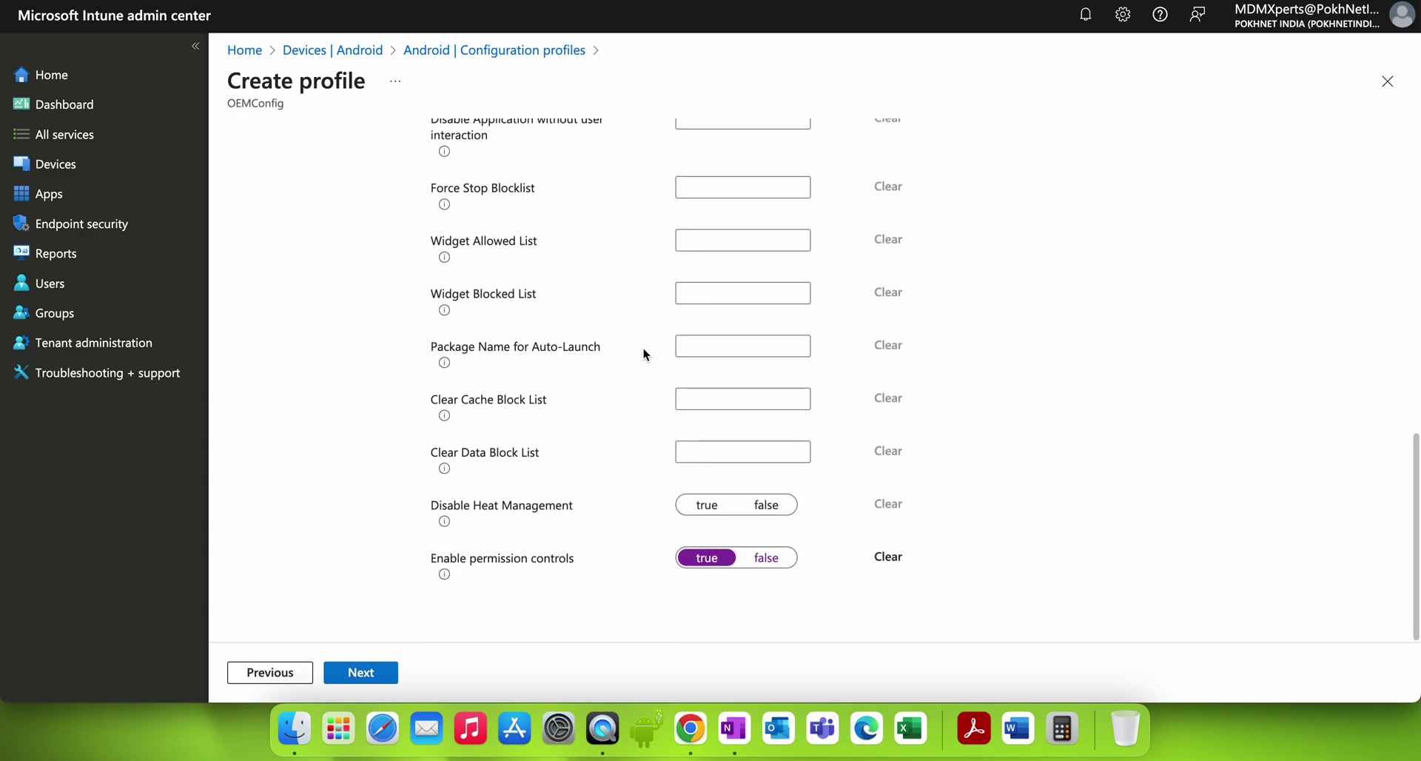
mouse_move(443, 572)
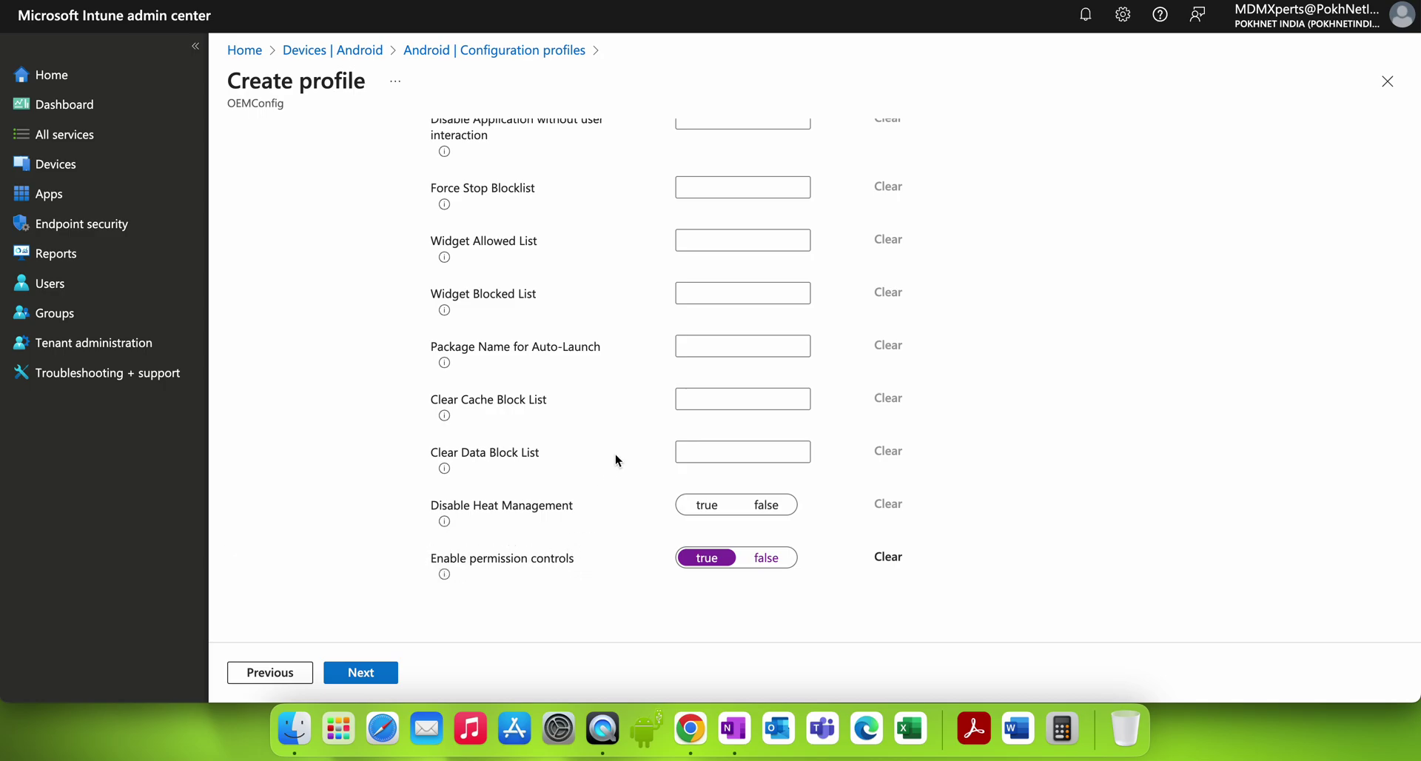
scroll(615, 455, down, 5)
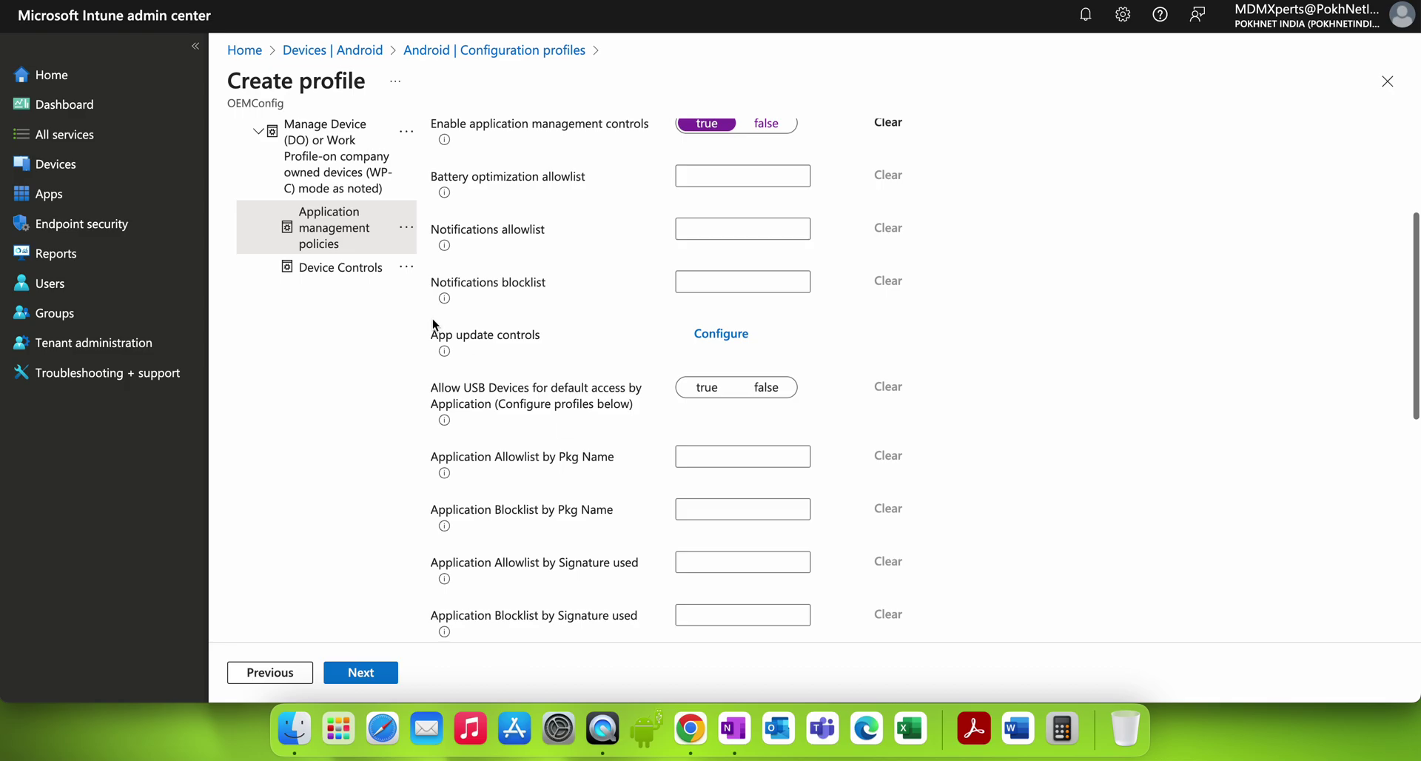
Step: Revisit Device Controls, return to the Device-wide policies and examine their configurable groups down to the VPN policy
click(353, 271)
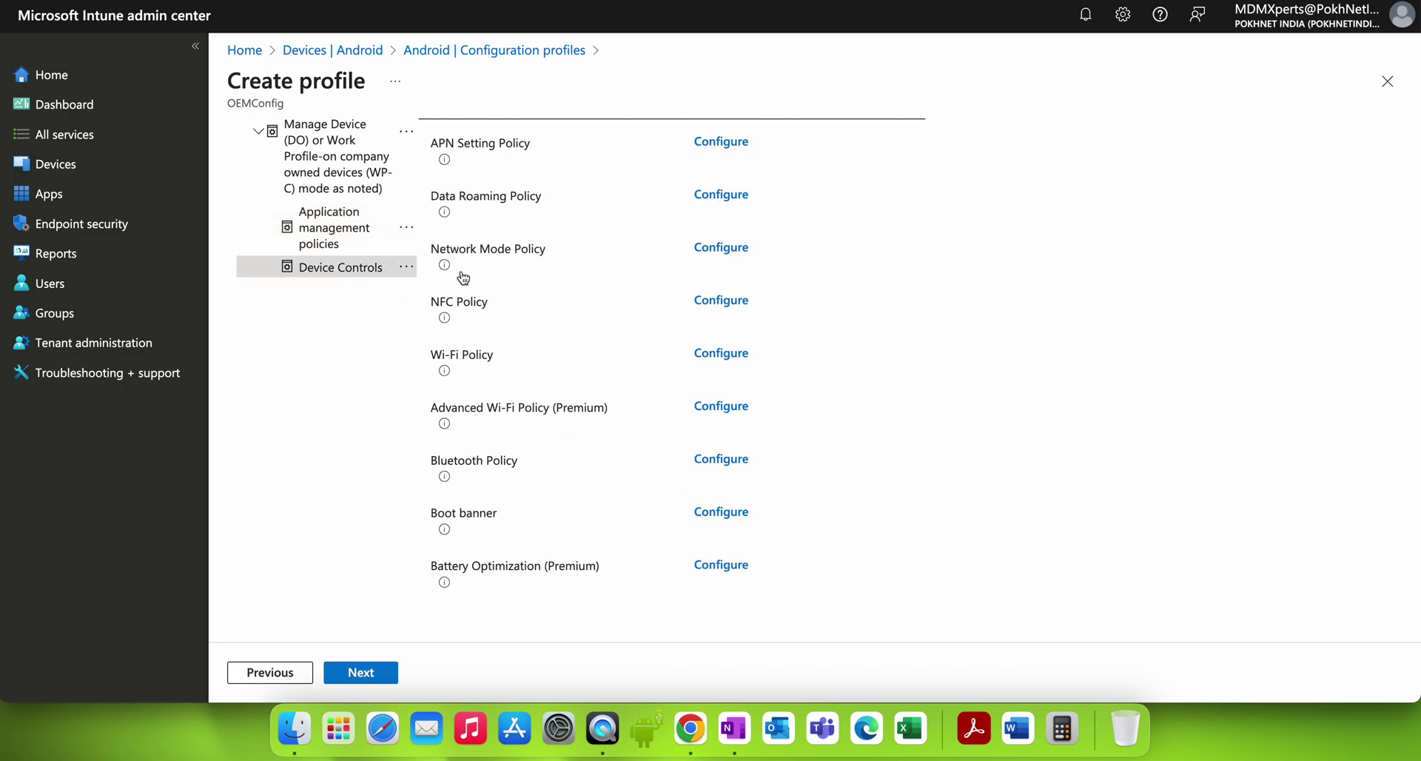
scroll(641, 300, up, 3)
click(327, 326)
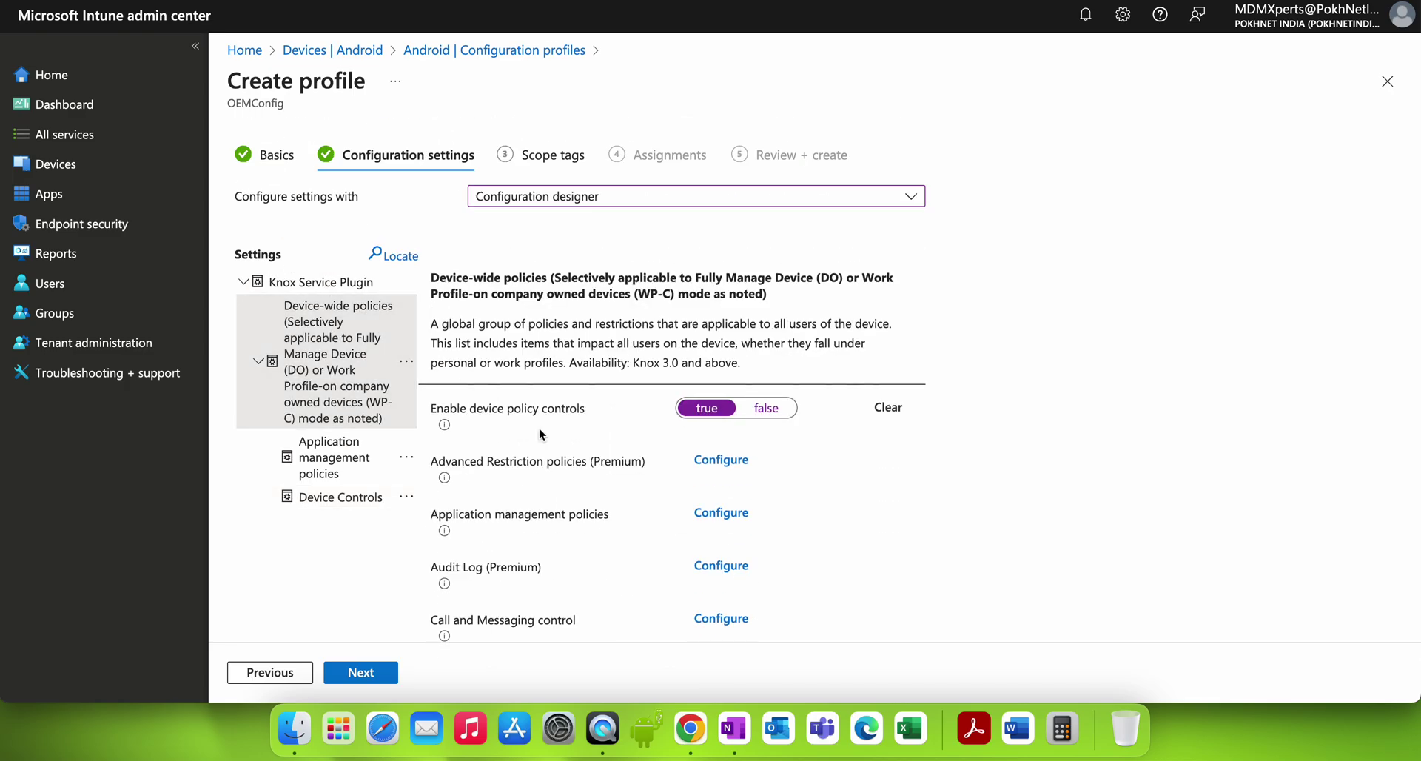
scroll(539, 428, down, 3)
scroll(539, 434, down, 3)
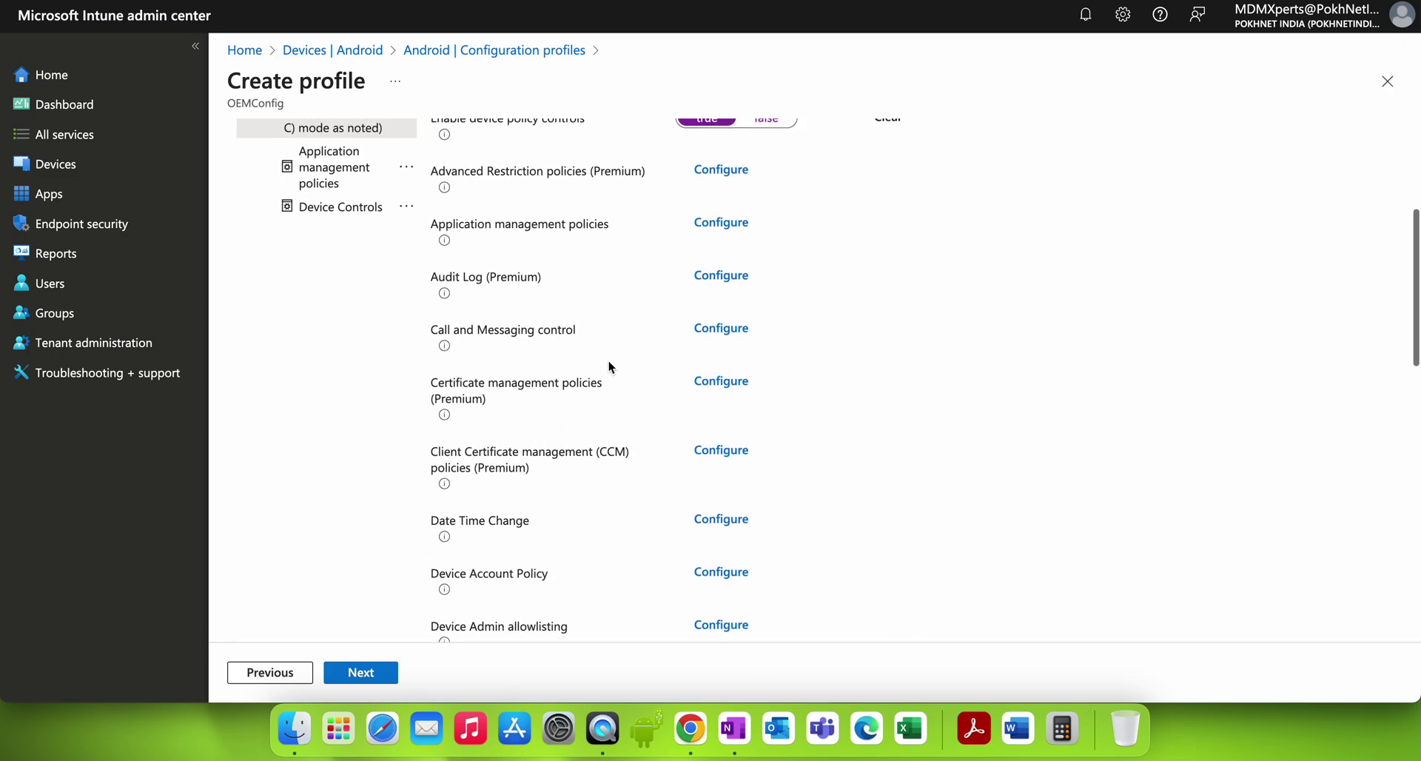
scroll(608, 366, down, 5)
scroll(608, 365, down, 3)
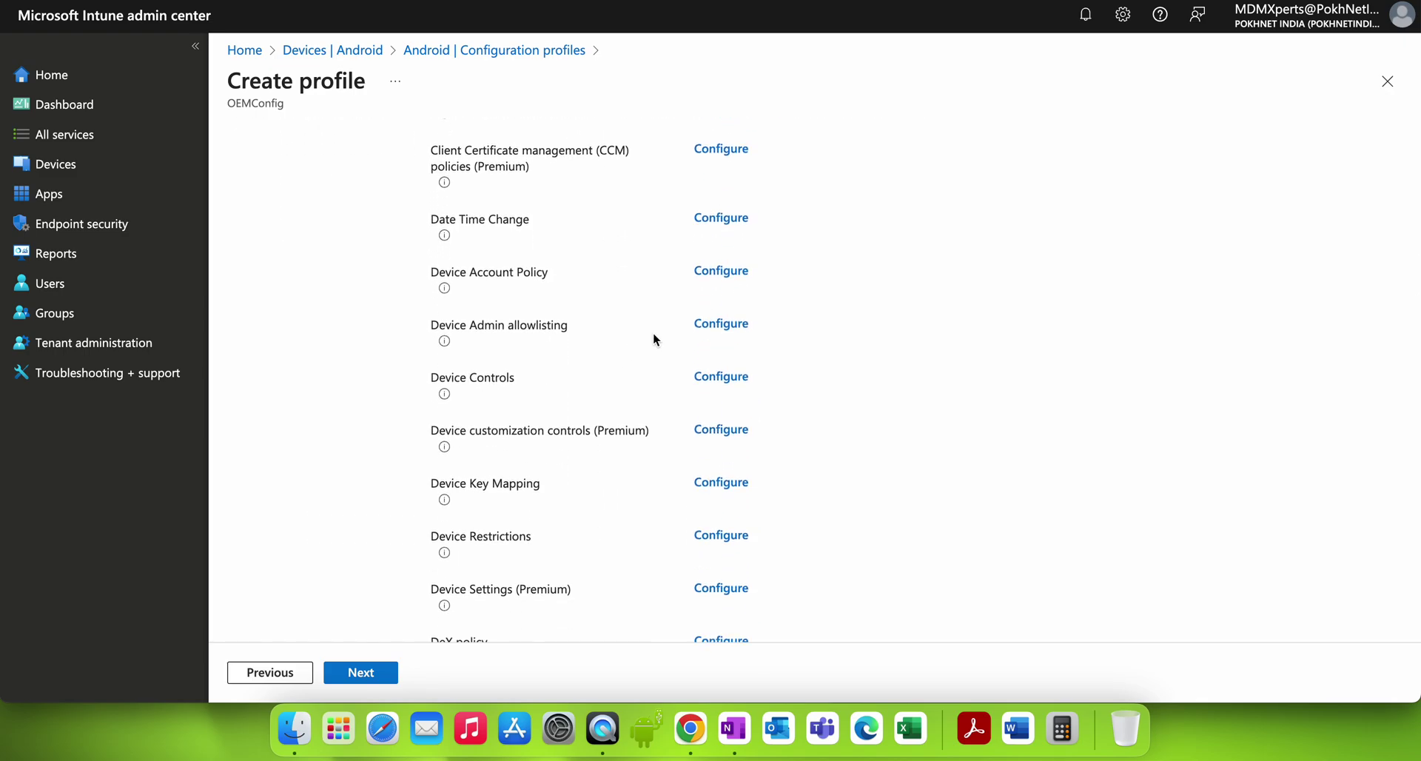
scroll(641, 425, down, 3)
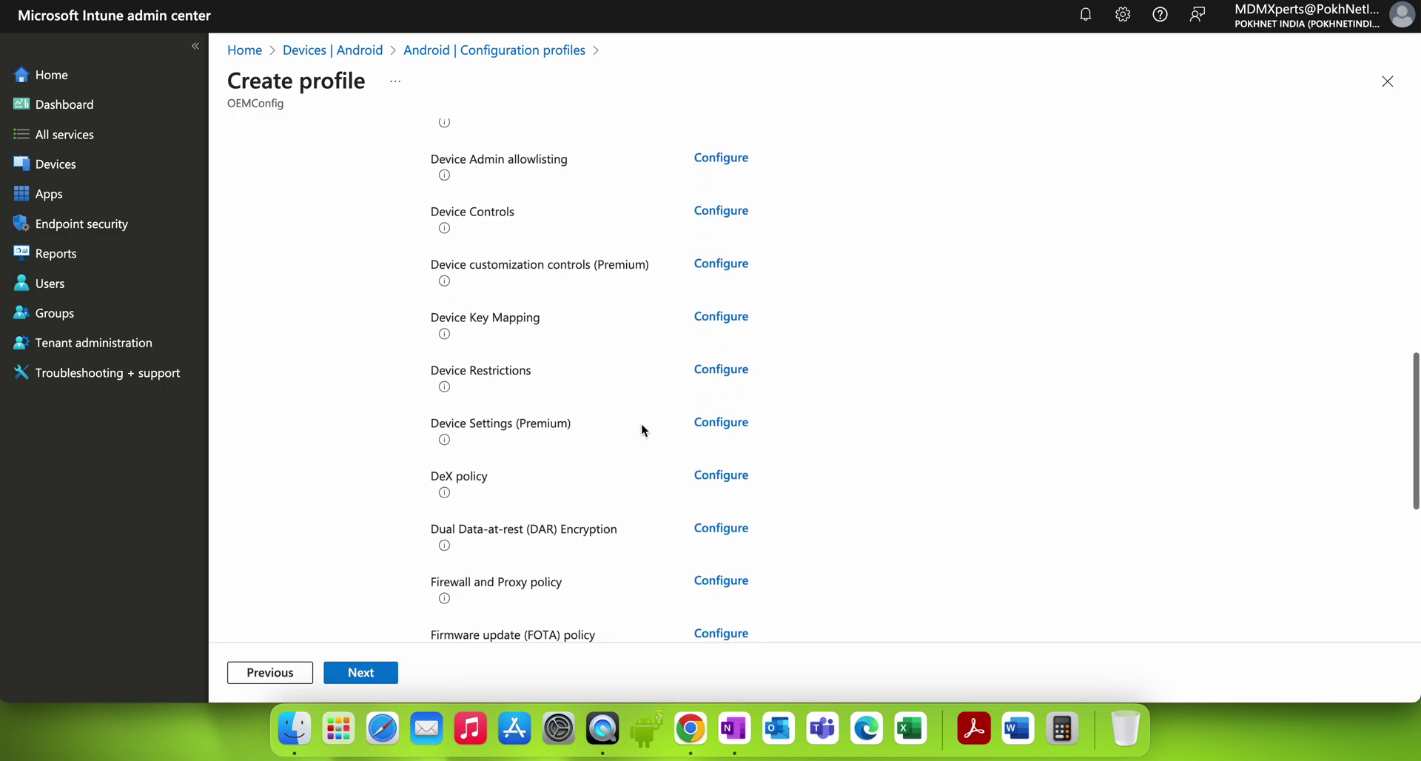
scroll(641, 428, down, 2)
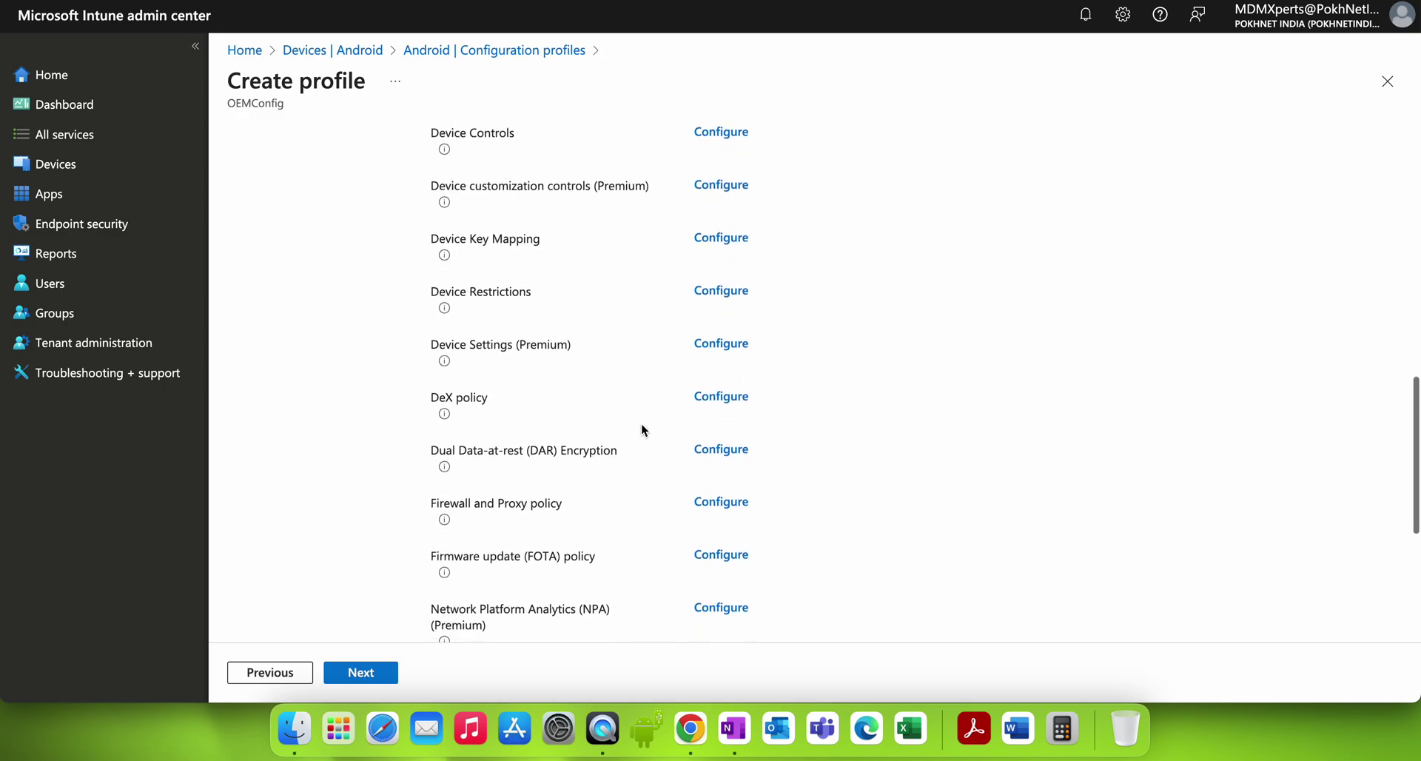
scroll(641, 430, down, 3)
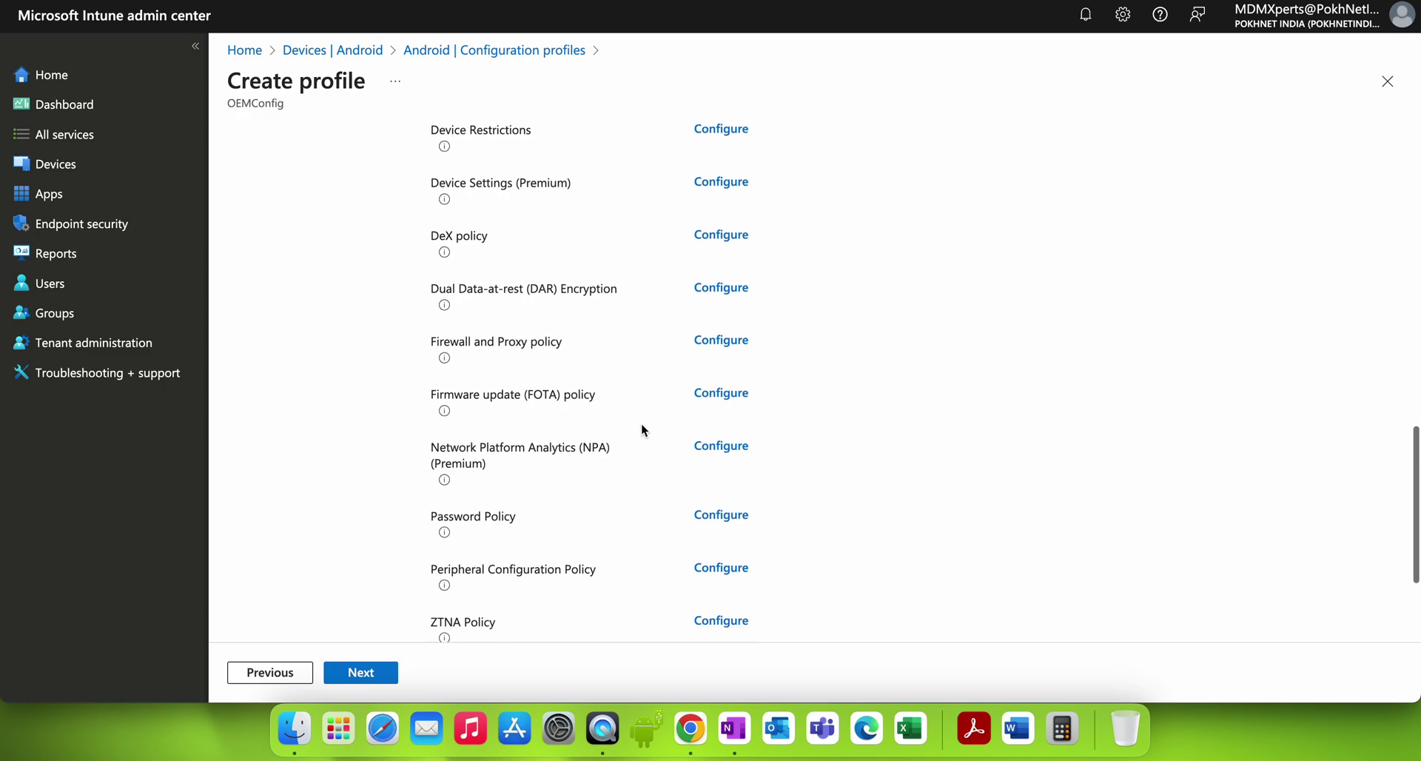
scroll(641, 429, down, 3)
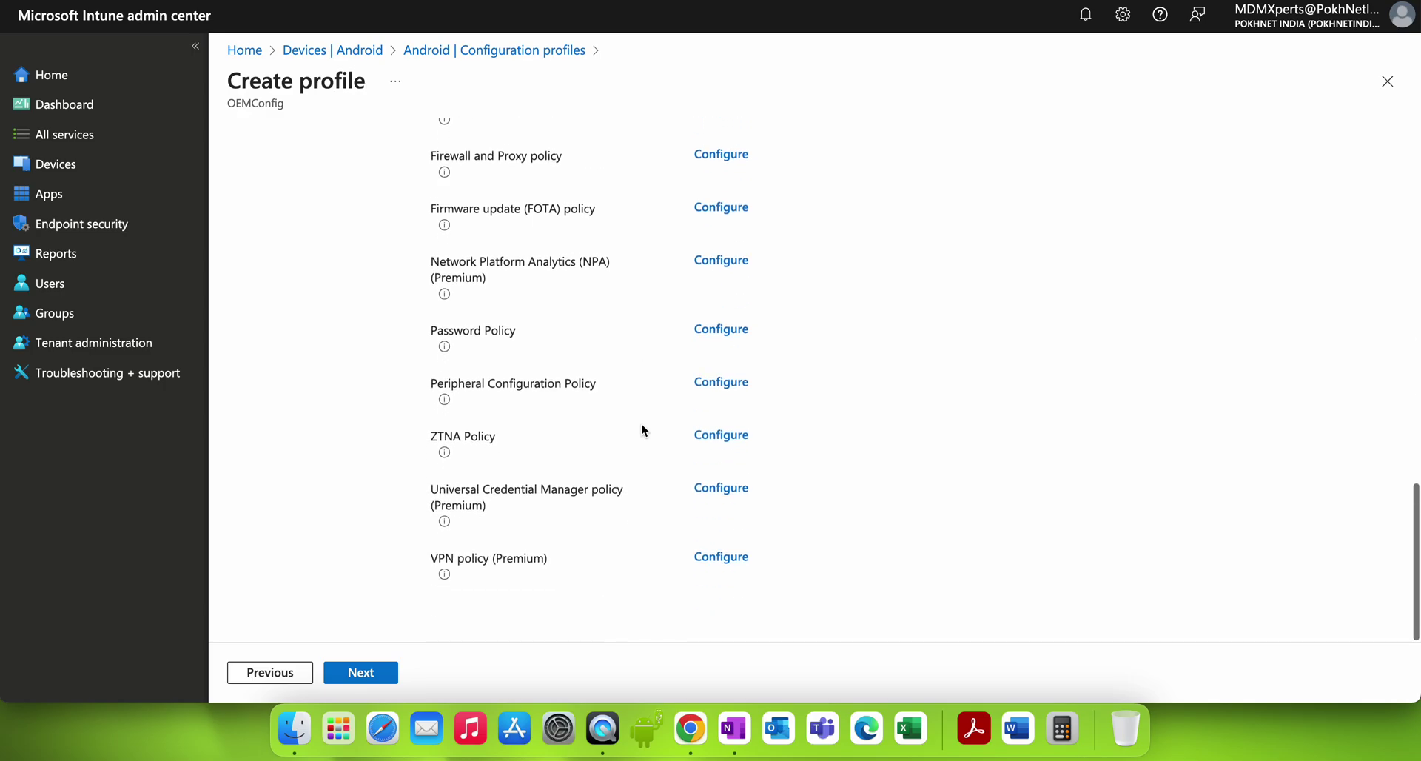
scroll(641, 424, up, 5)
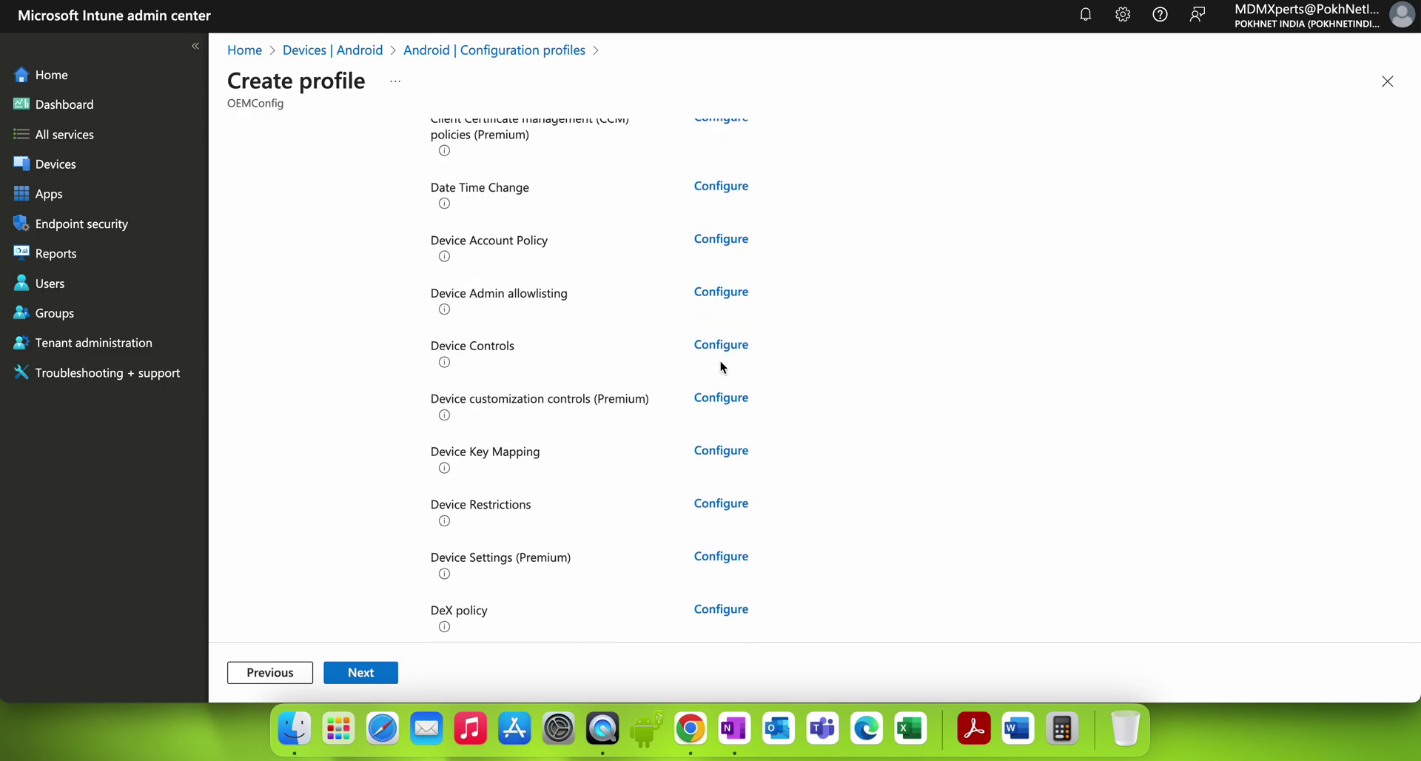
Step: Revisit Device Controls and return to the Knox Service Plugin's top-level settings to examine its configurable groups down to the VPN profiles
click(722, 346)
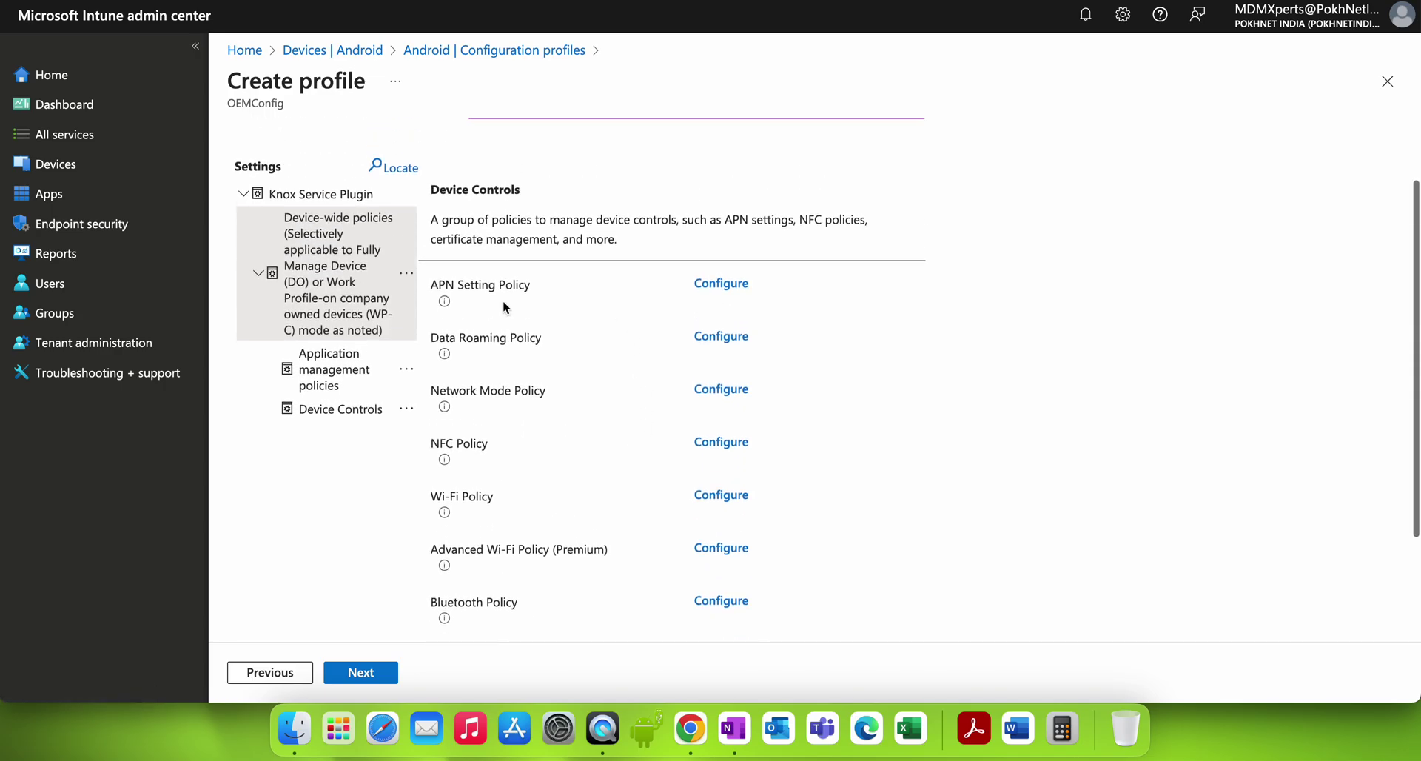
click(329, 268)
click(327, 194)
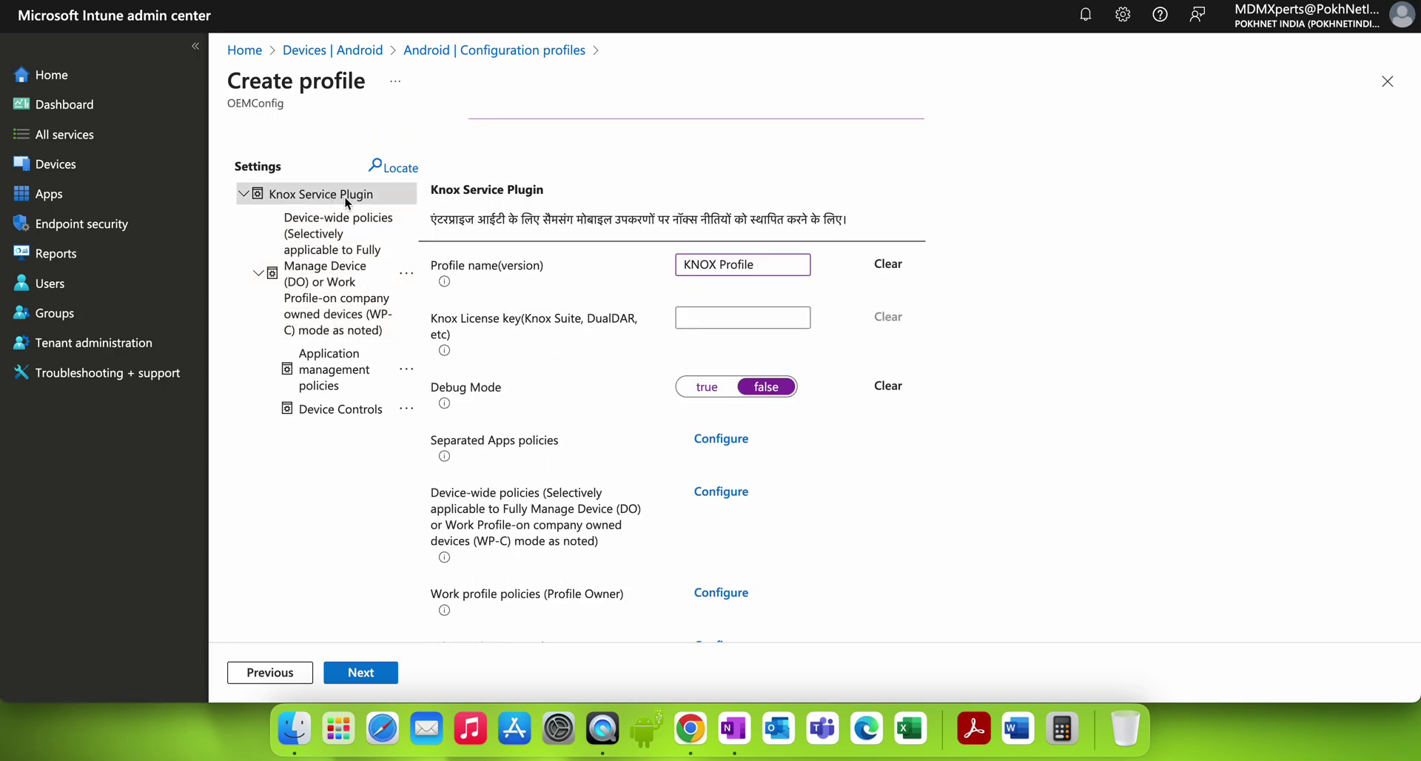
scroll(662, 349, down, 4)
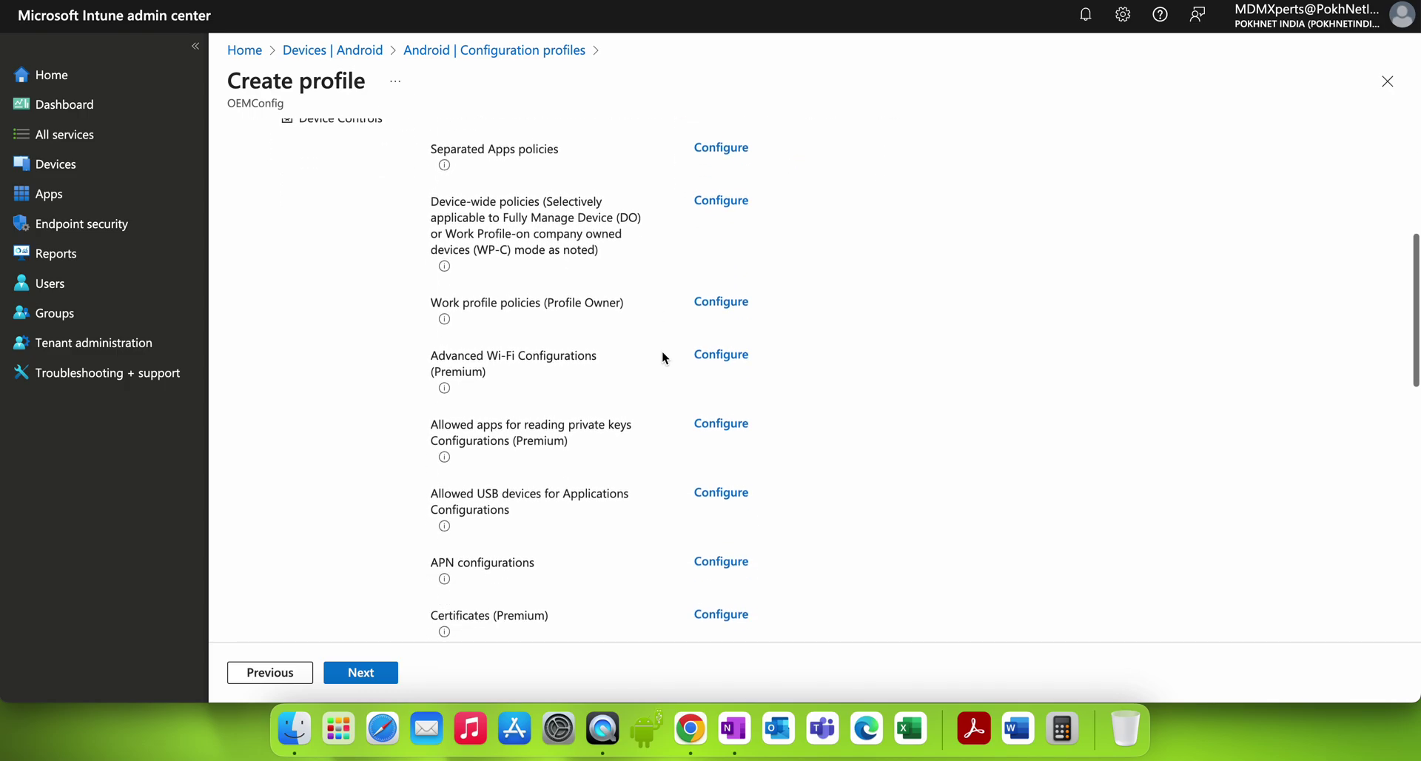
scroll(662, 349, down, 2)
scroll(662, 350, up, 10)
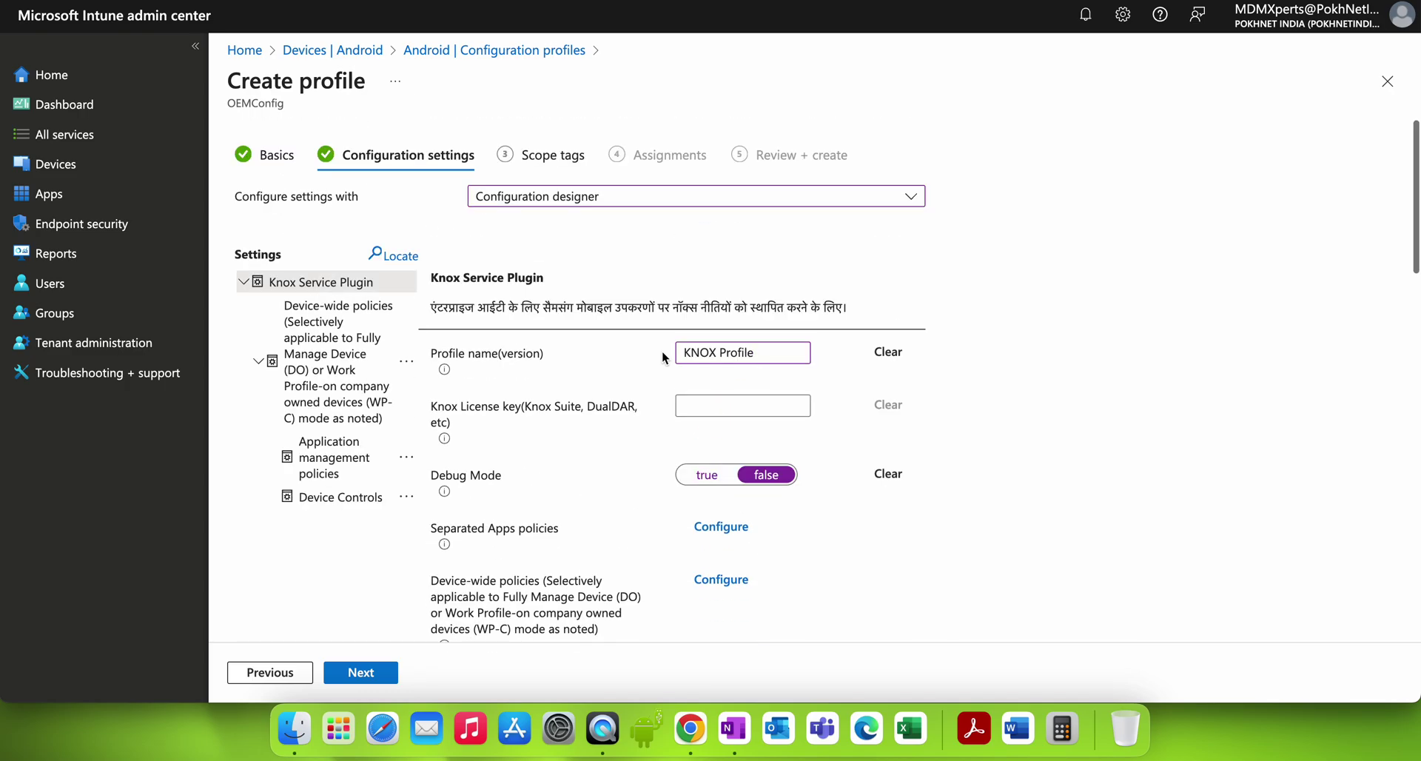
scroll(661, 357, down, 5)
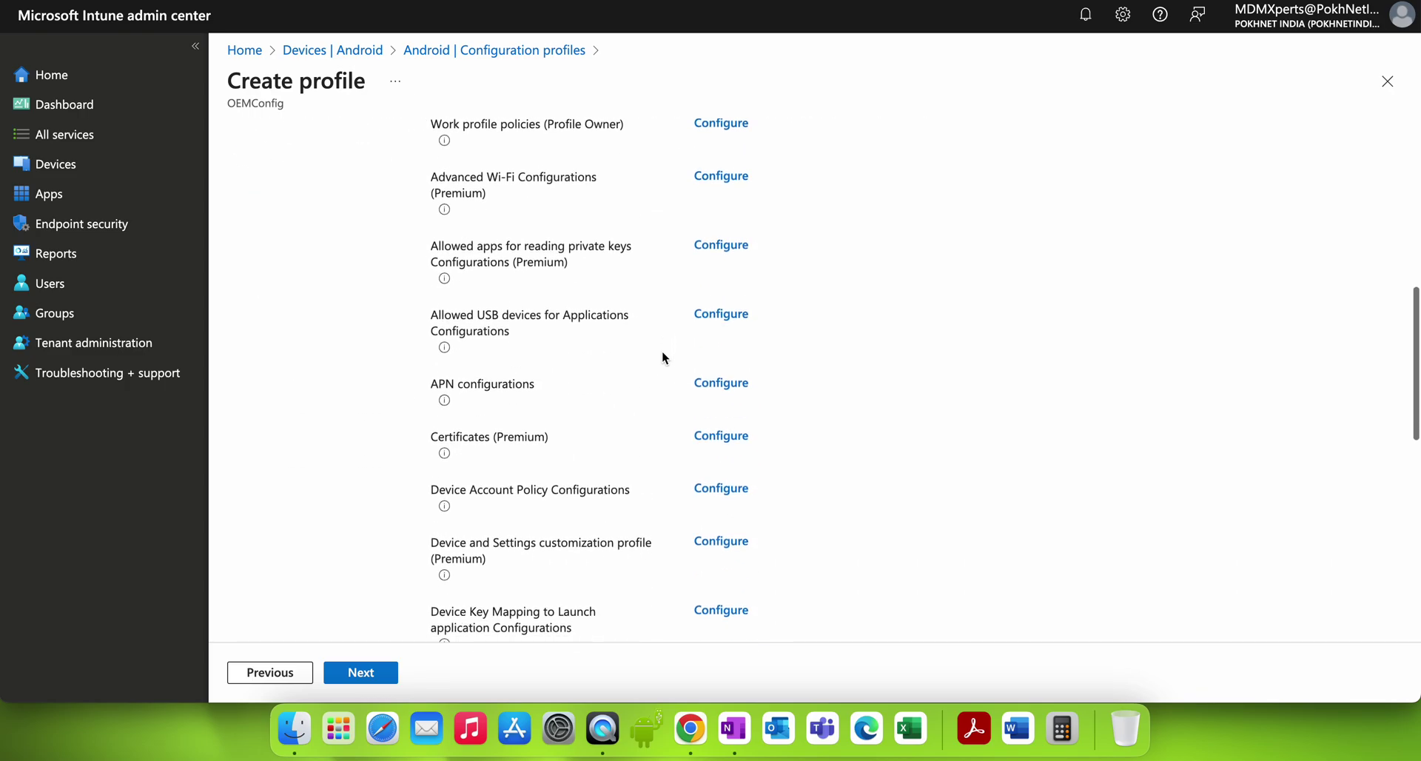
scroll(661, 357, down, 3)
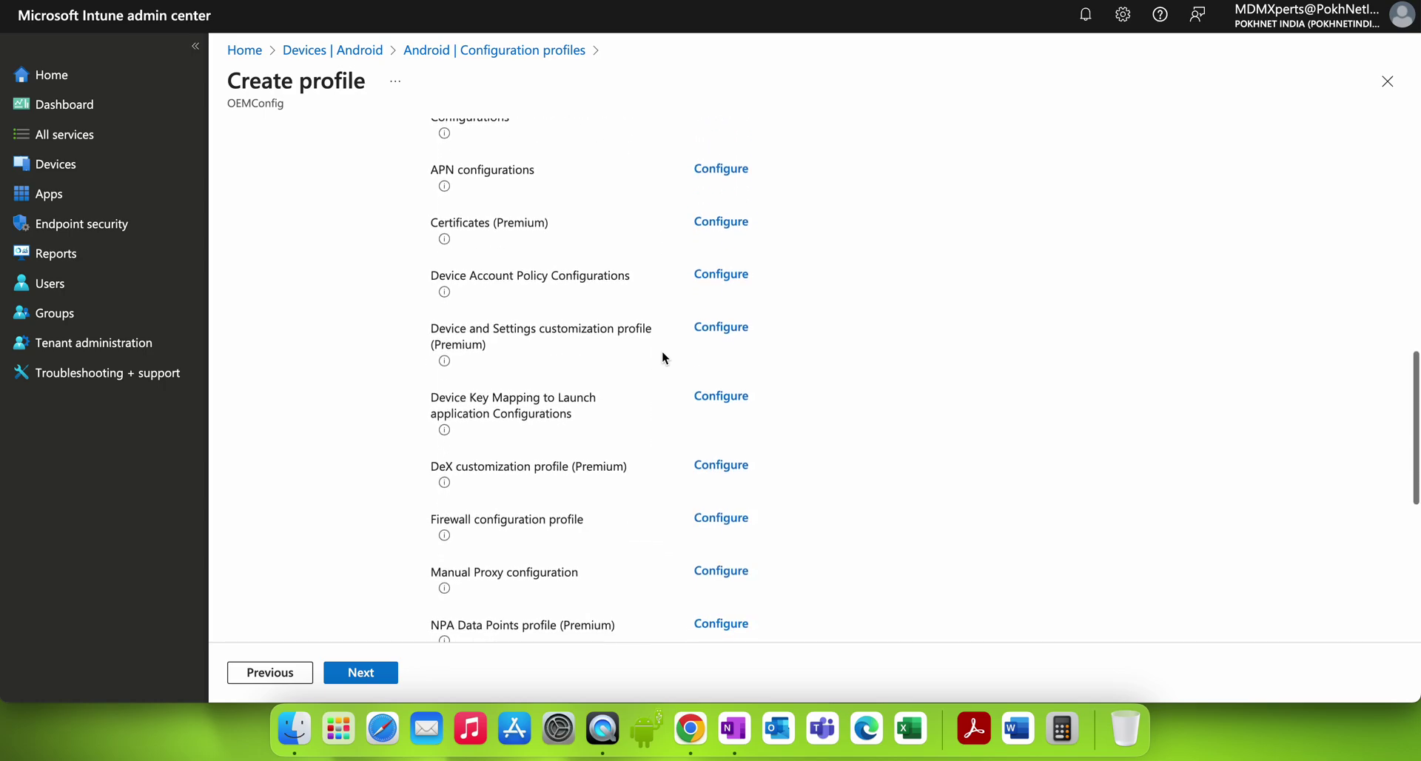
scroll(663, 354, down, 2)
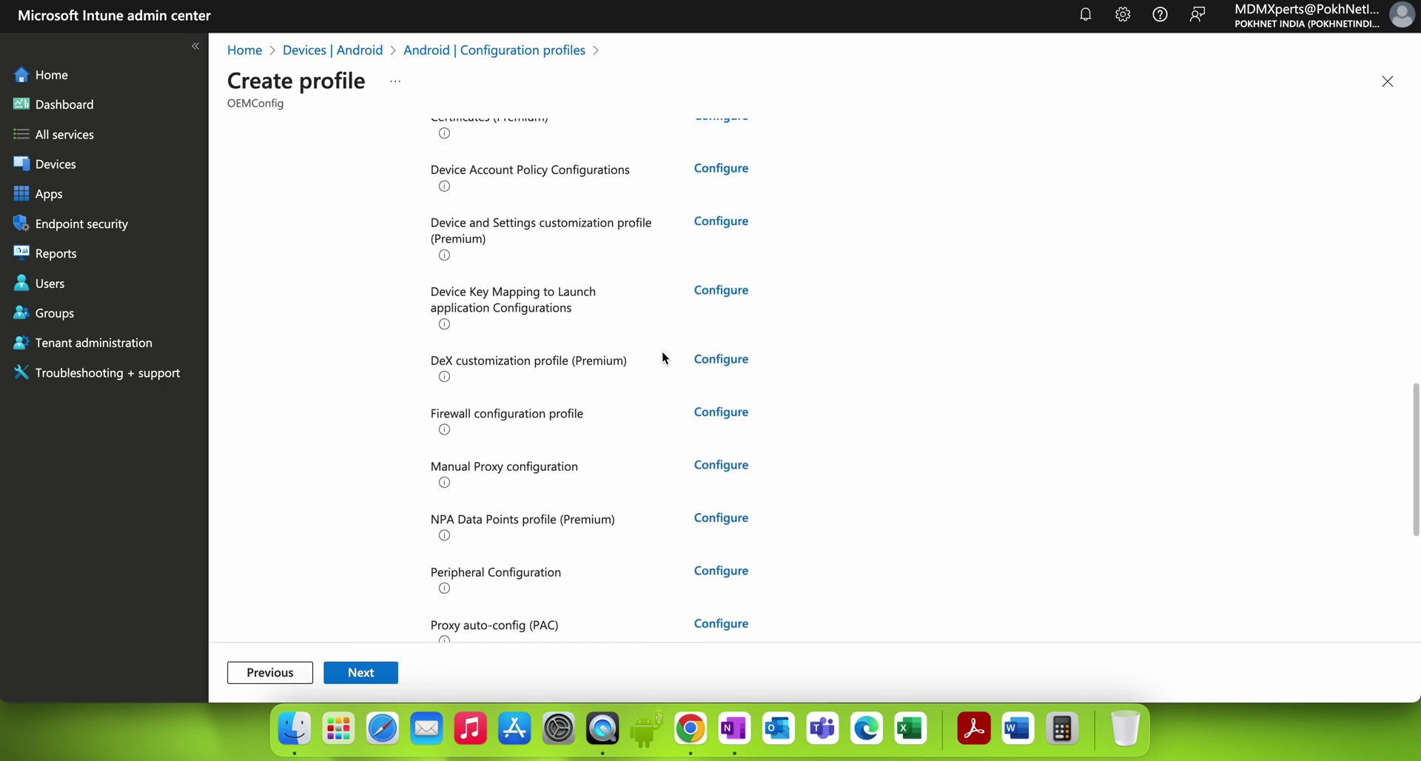
scroll(663, 357, down, 3)
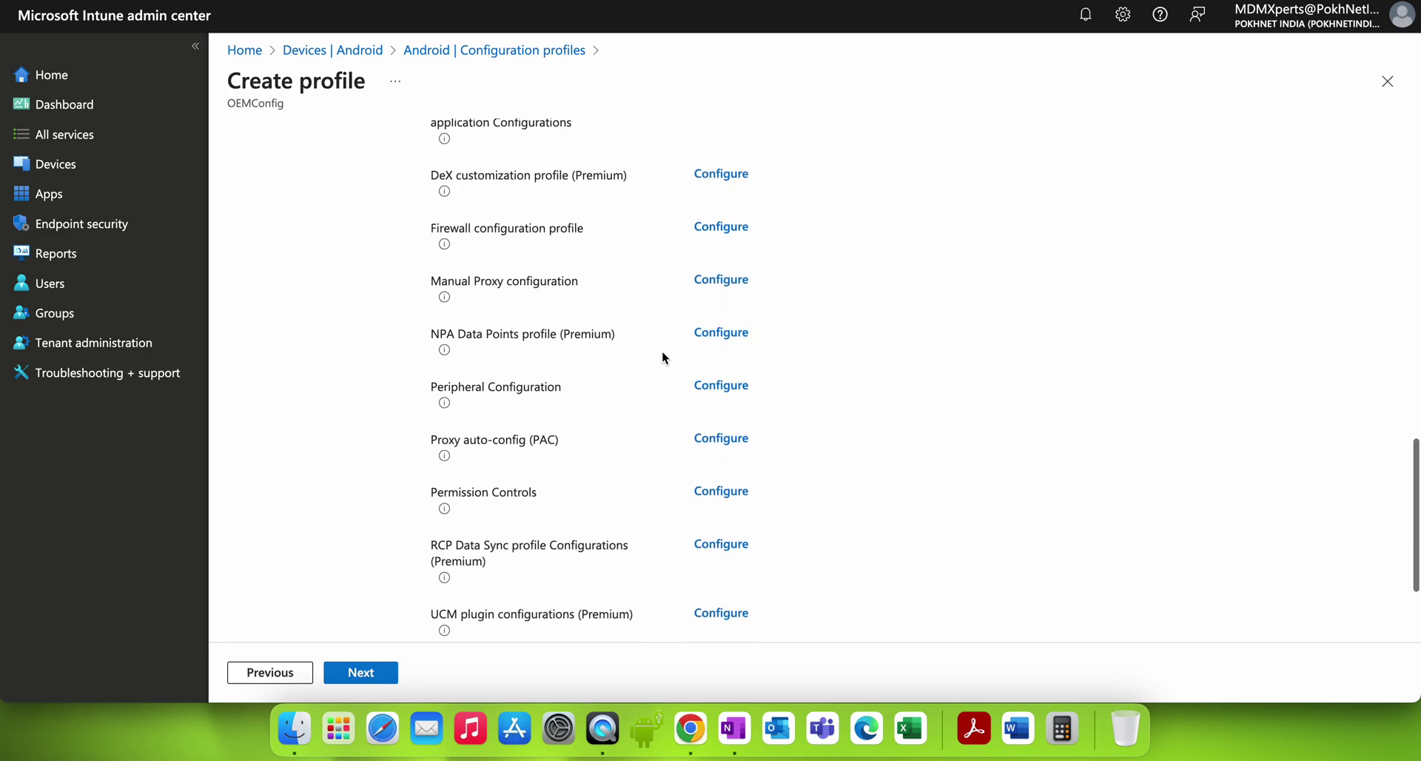
scroll(662, 356, down, 1)
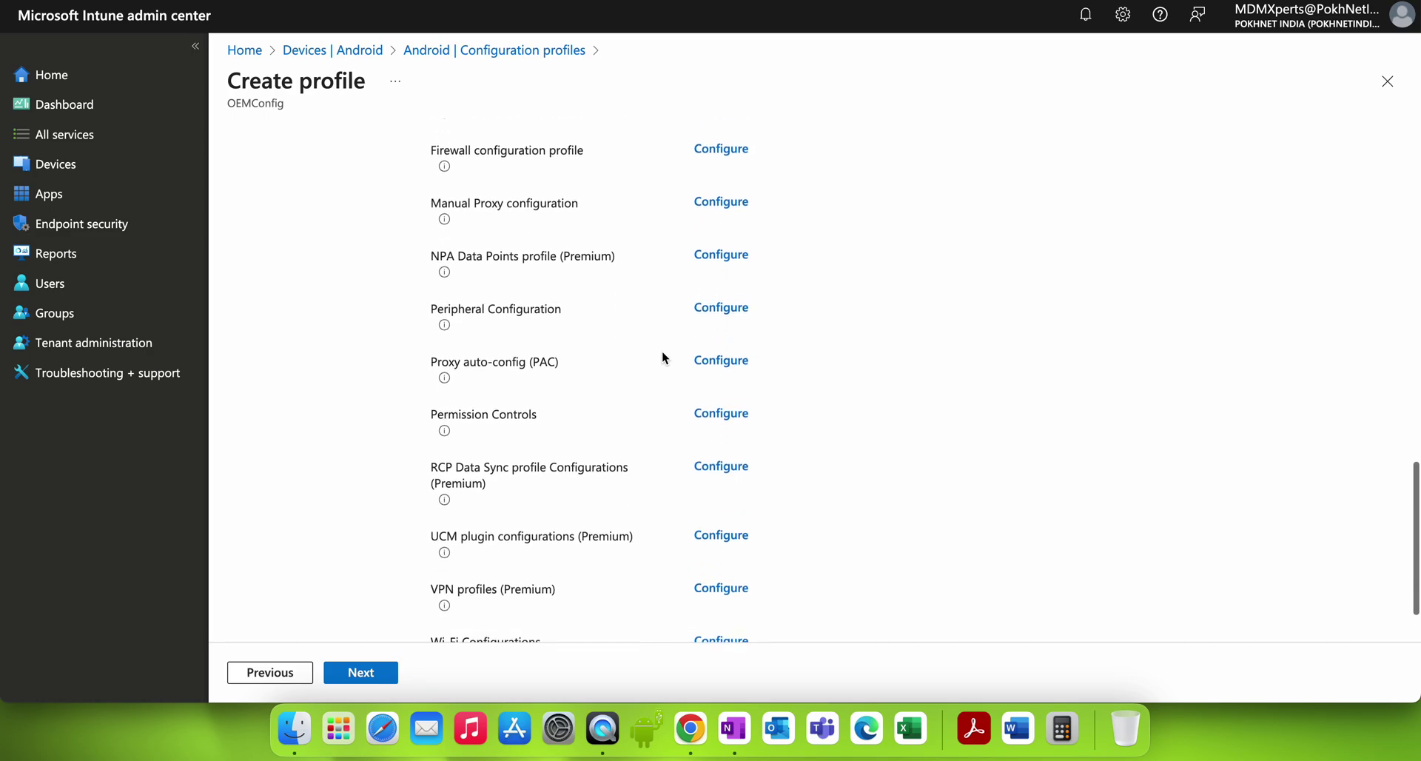
Step: Open the Permission Controls configuration of the Knox Service Plugin and read its instruction on adding settings
click(721, 409)
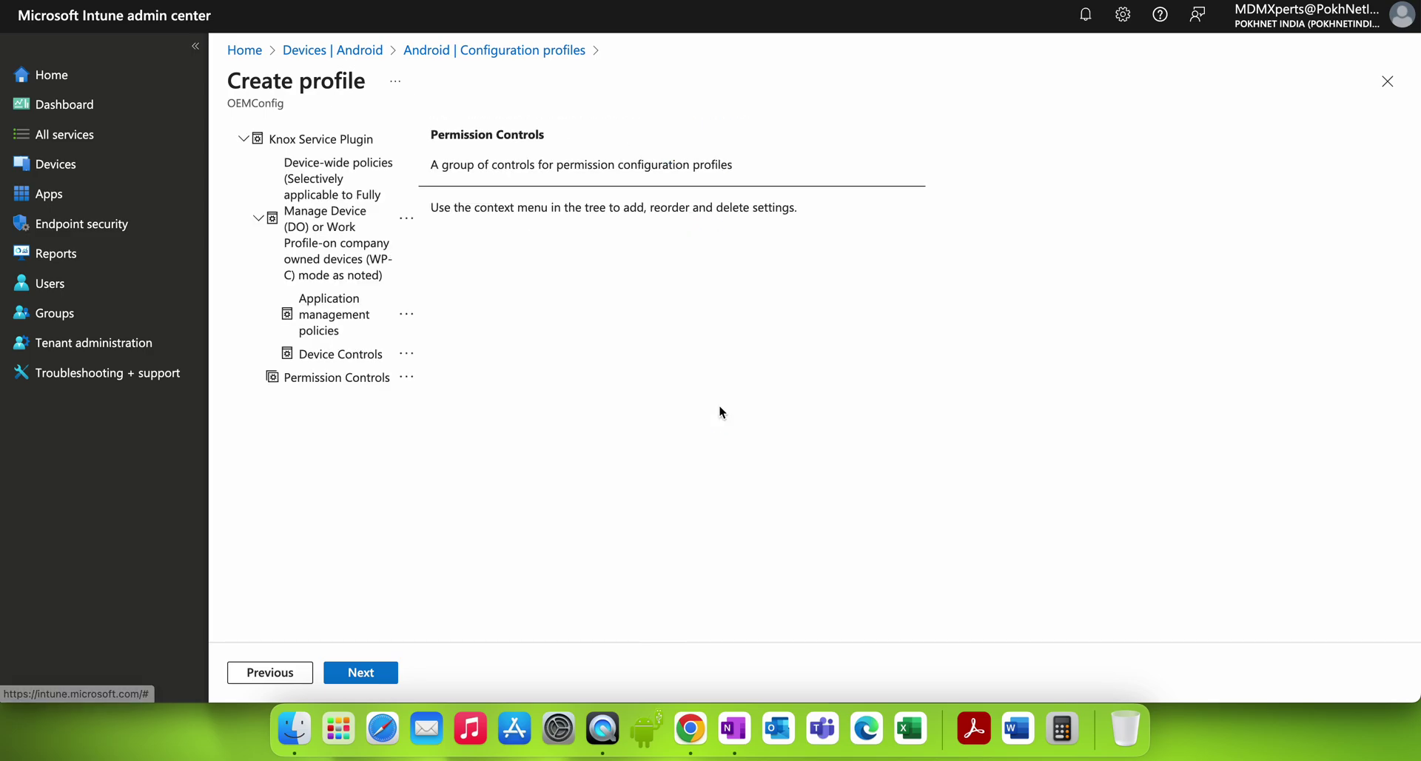
click(365, 378)
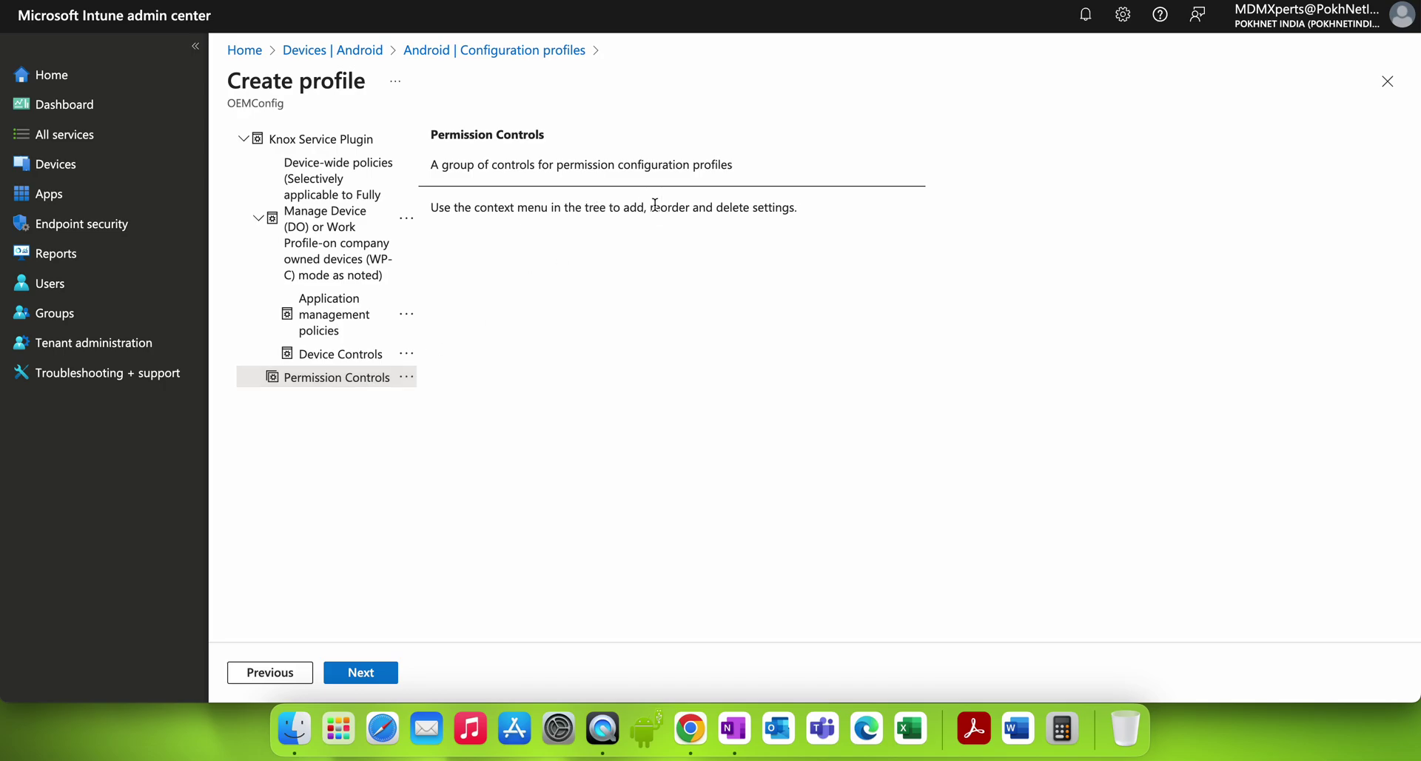
scroll(678, 248, up, 2)
drag(452, 351, 650, 358)
click(673, 363)
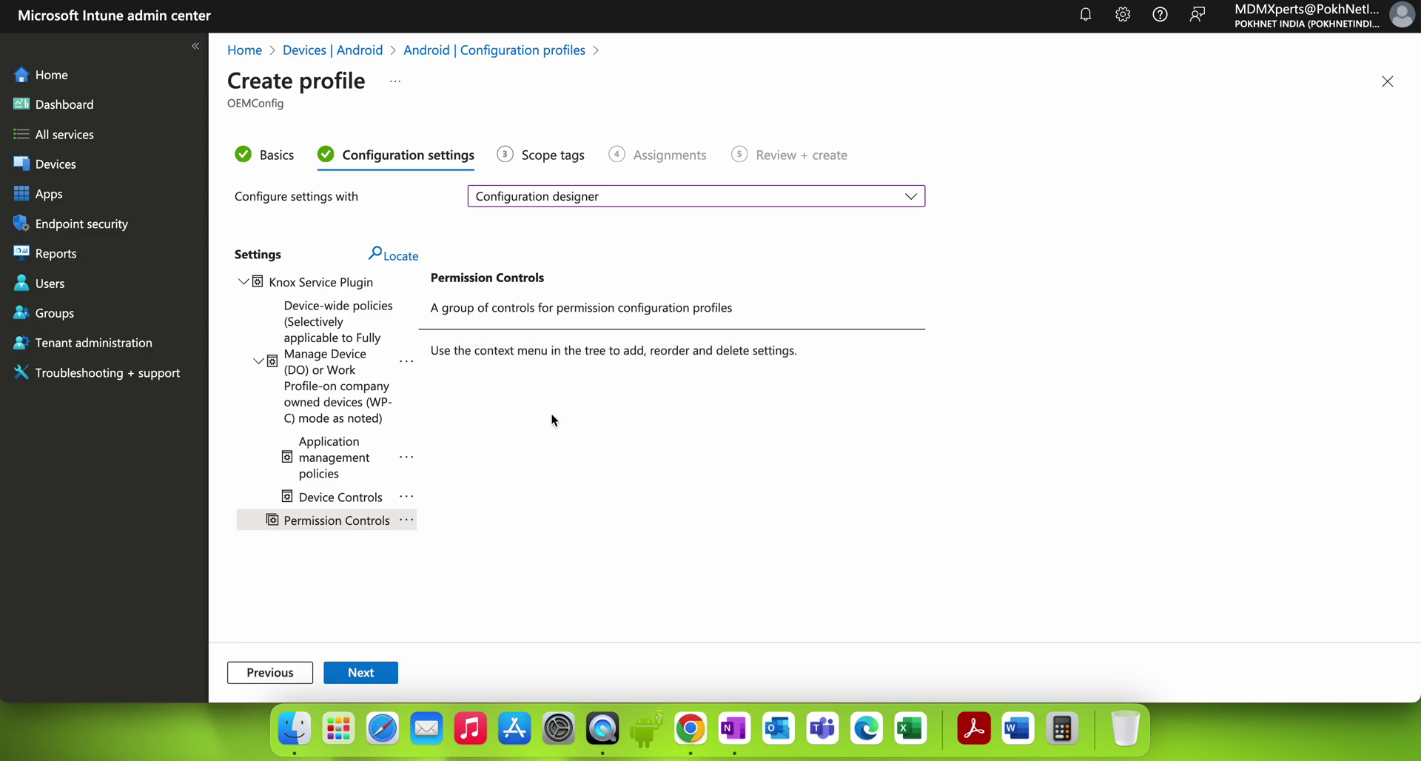
Step: Revisit Device Controls and the Application management policies, and reopen Device Controls from the Device-wide policies
click(339, 497)
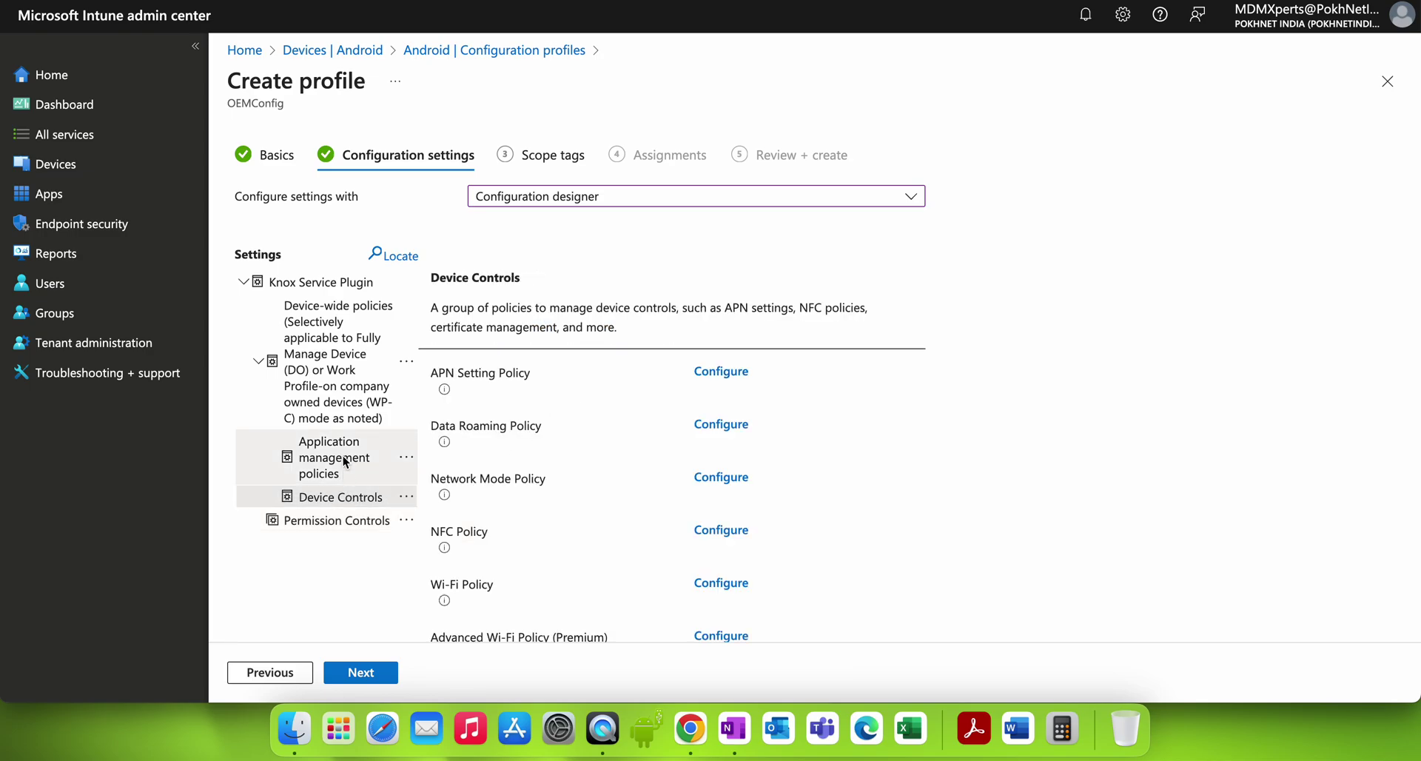
click(343, 456)
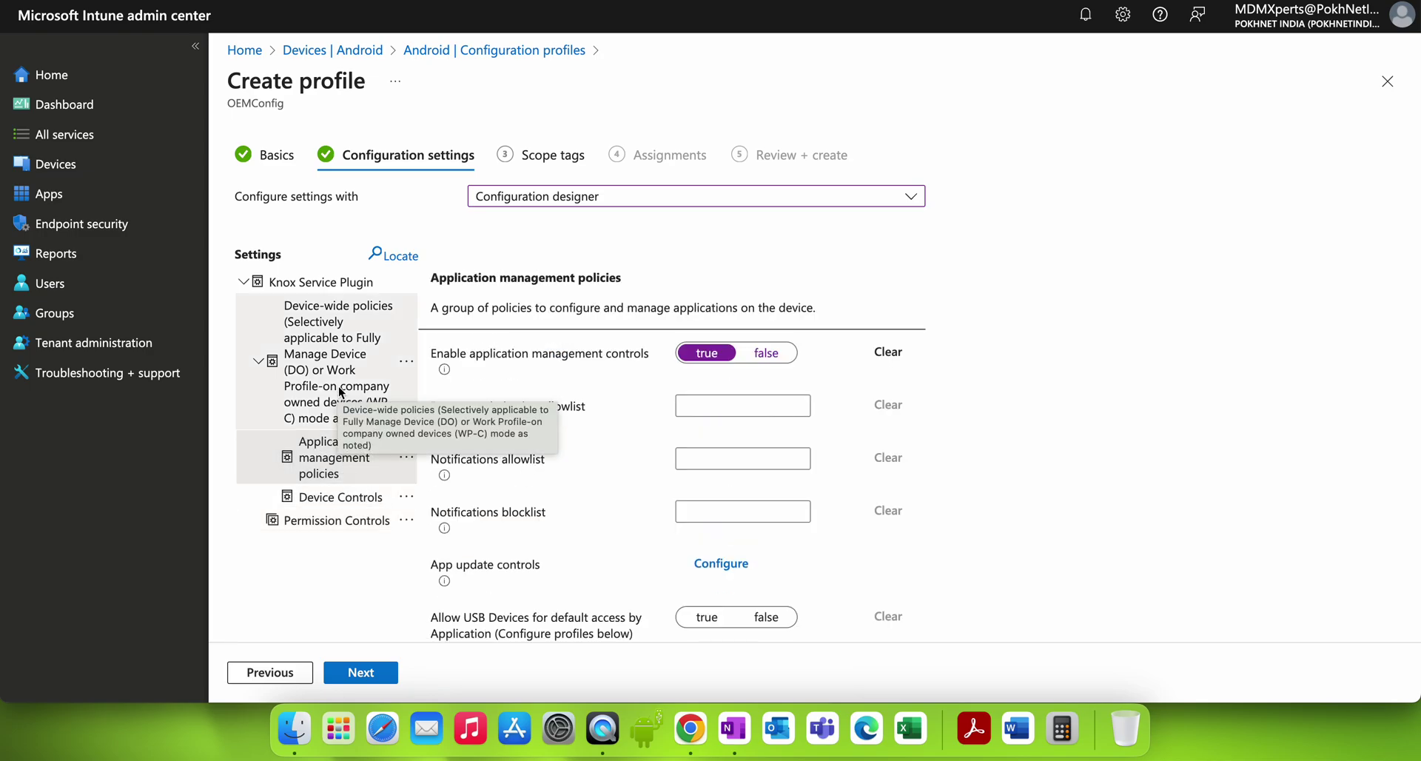
click(339, 387)
scroll(564, 445, down, 7)
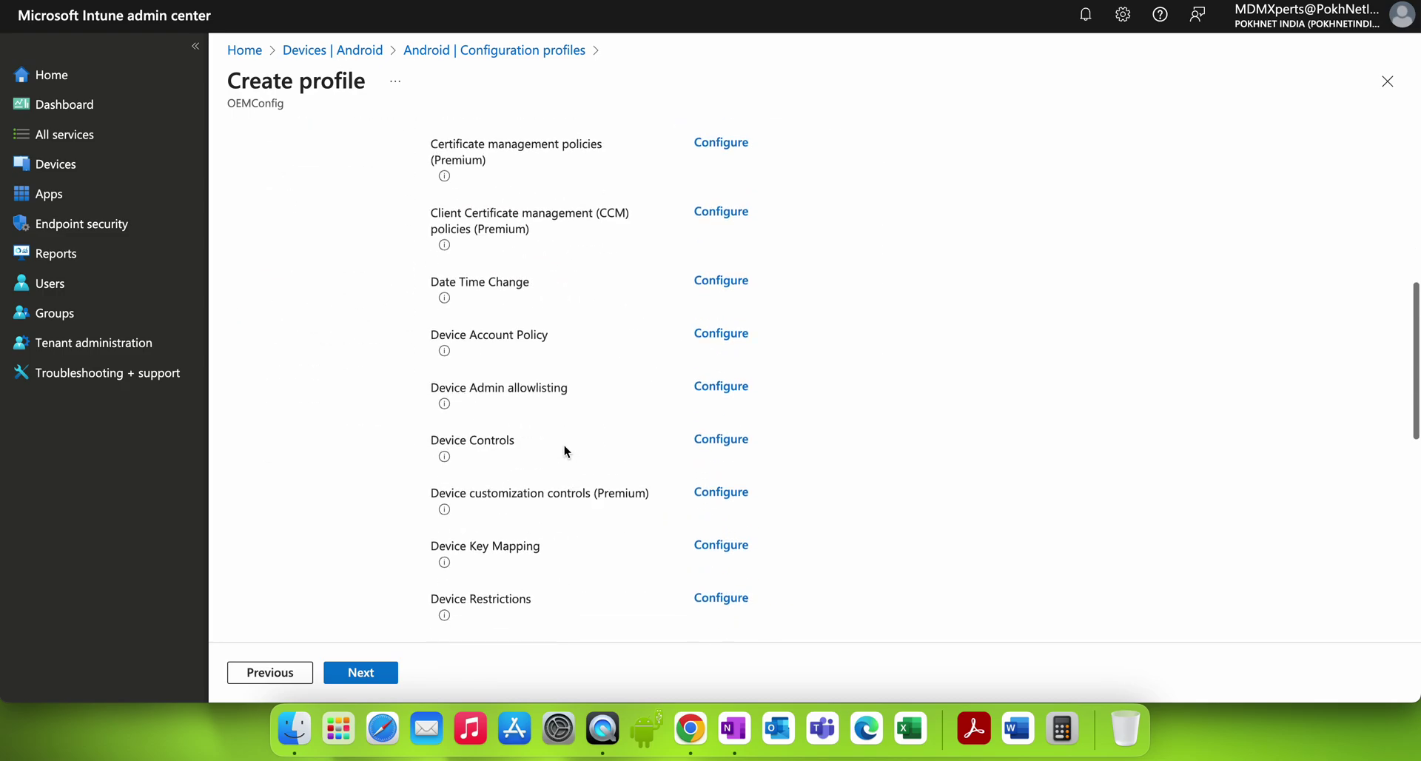
scroll(614, 423, down, 2)
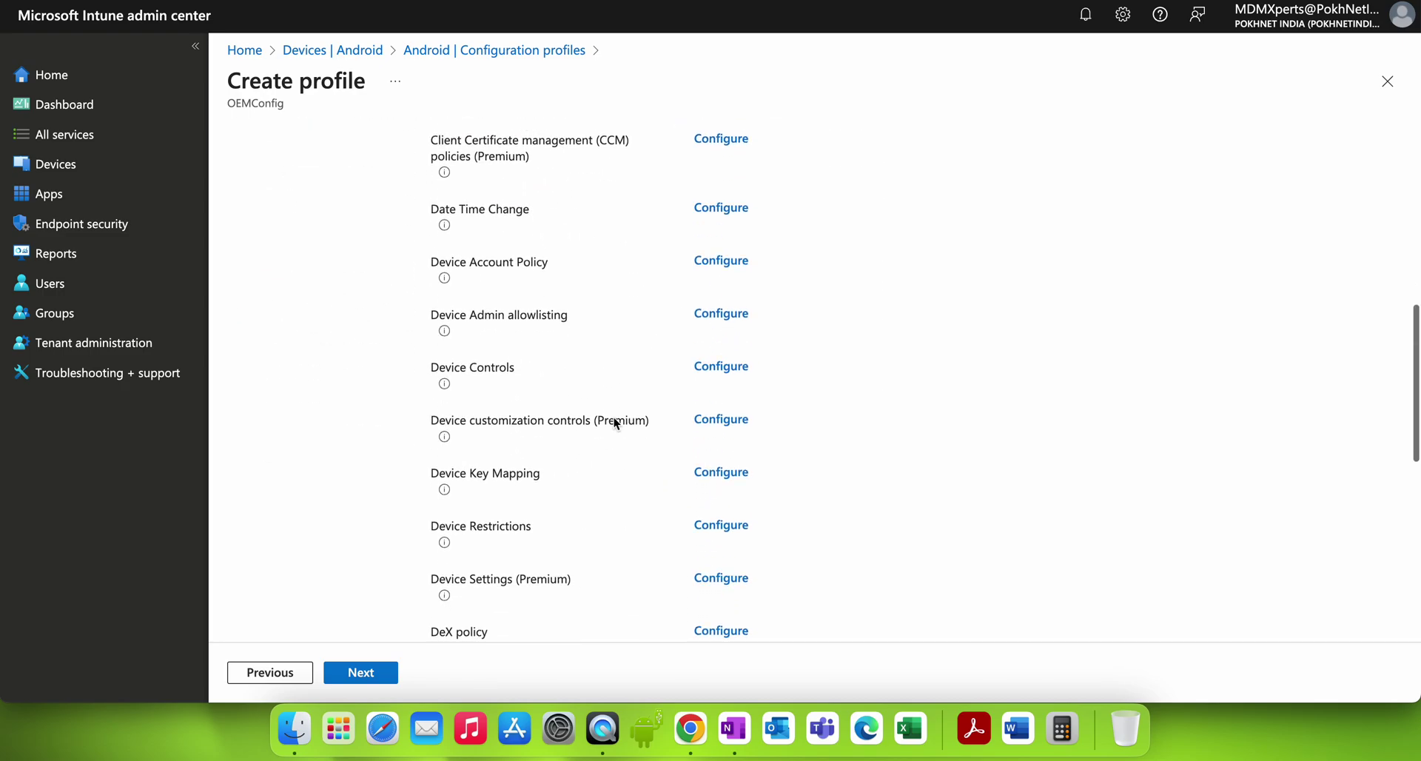
scroll(707, 315, down, 5)
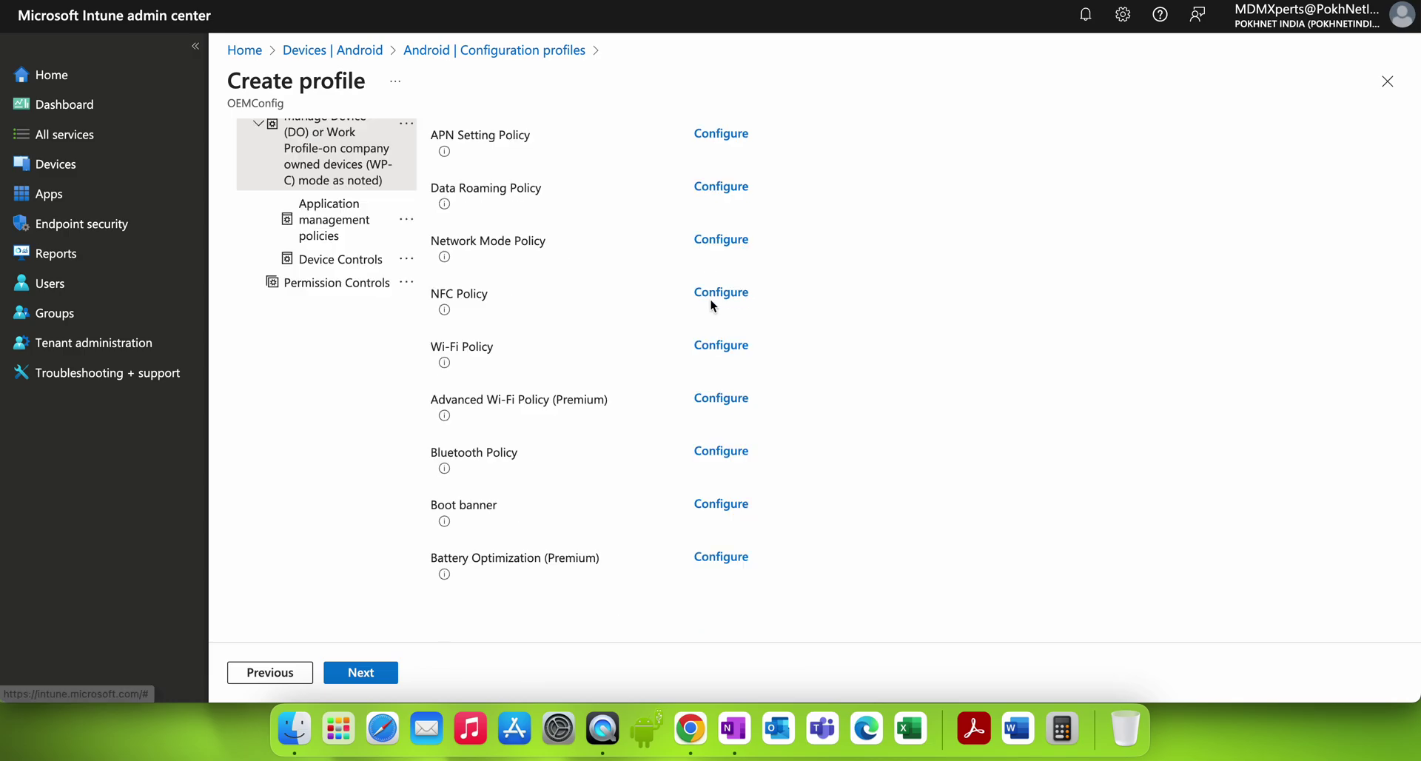
Step: Examine the Device Controls policy groups from APN Setting Policy to Battery Optimization (Premium)
scroll(600, 521, up, 1)
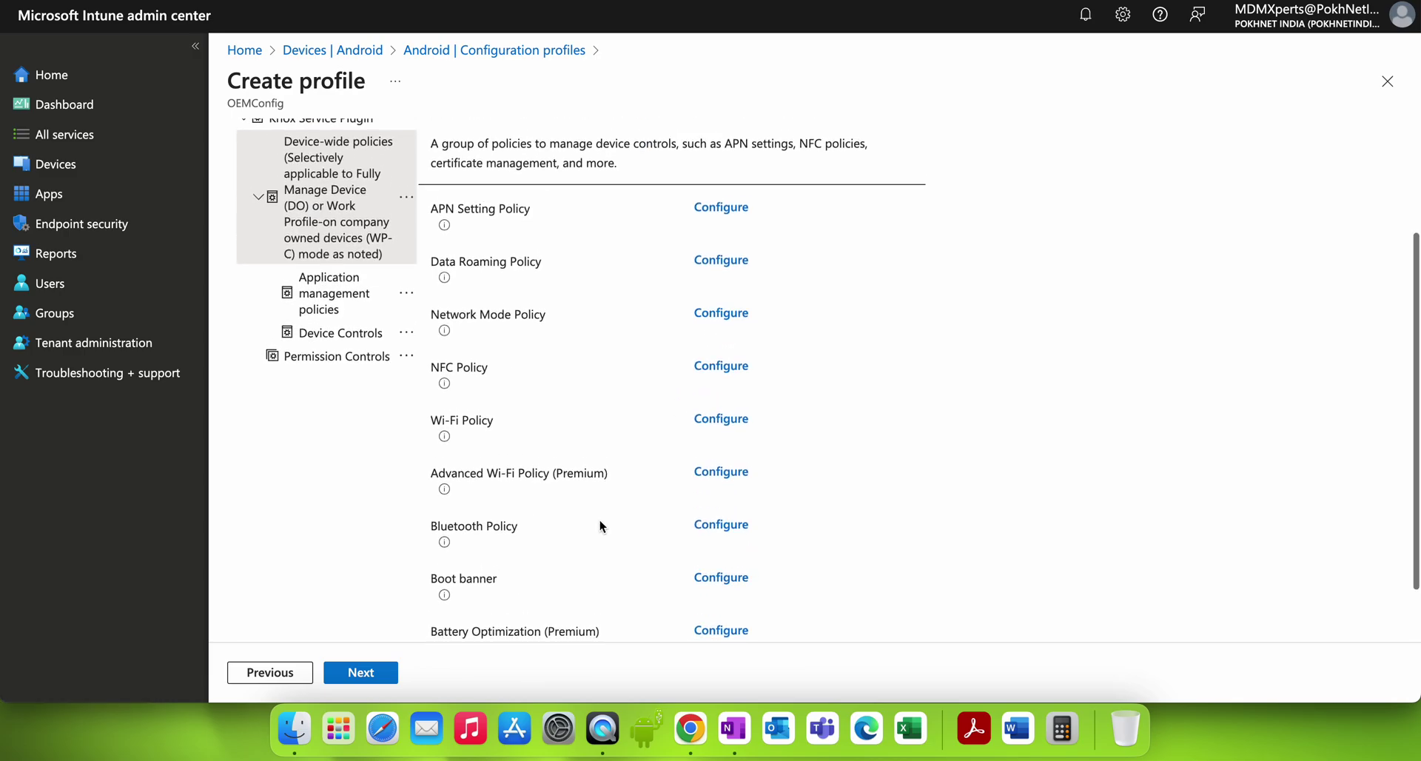
scroll(599, 523, down, 1)
scroll(600, 518, down, 1)
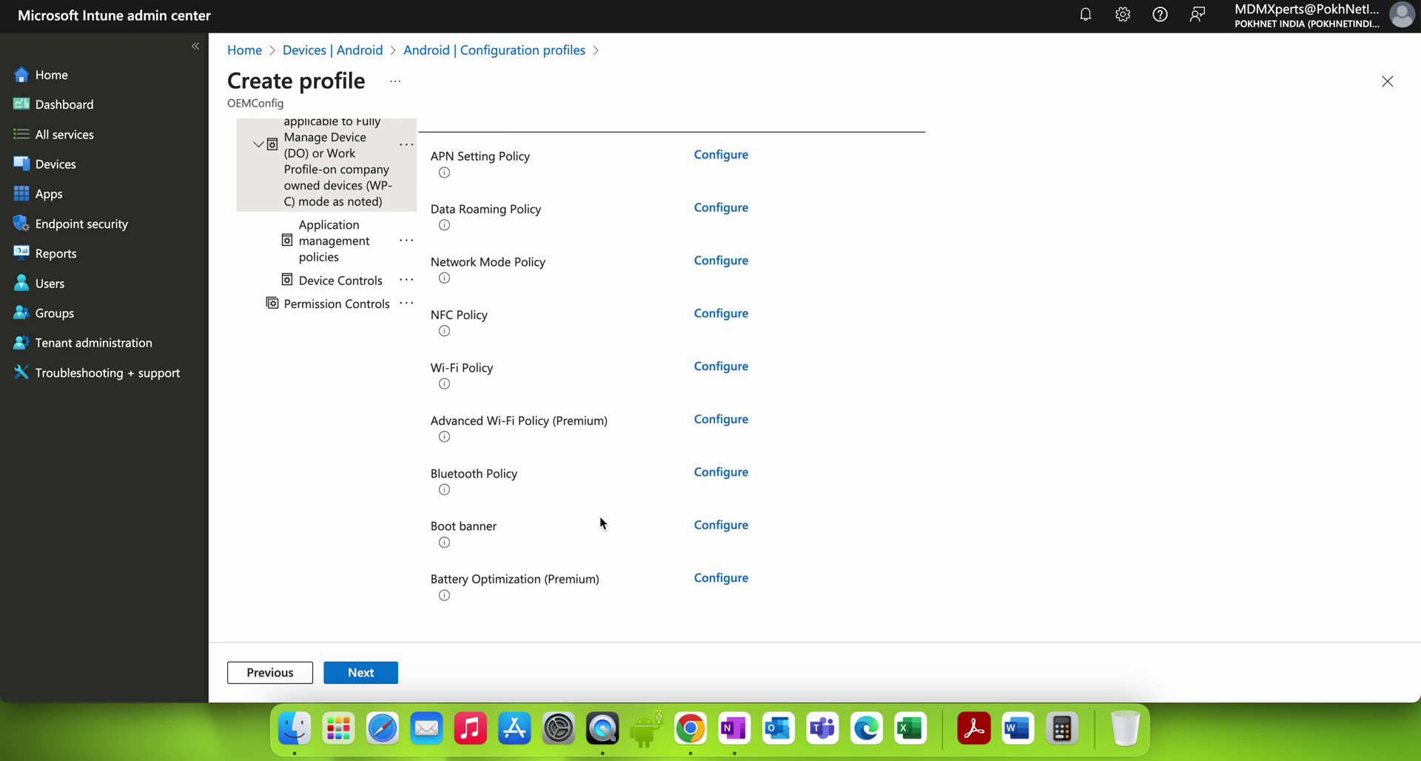
scroll(599, 522, up, 1)
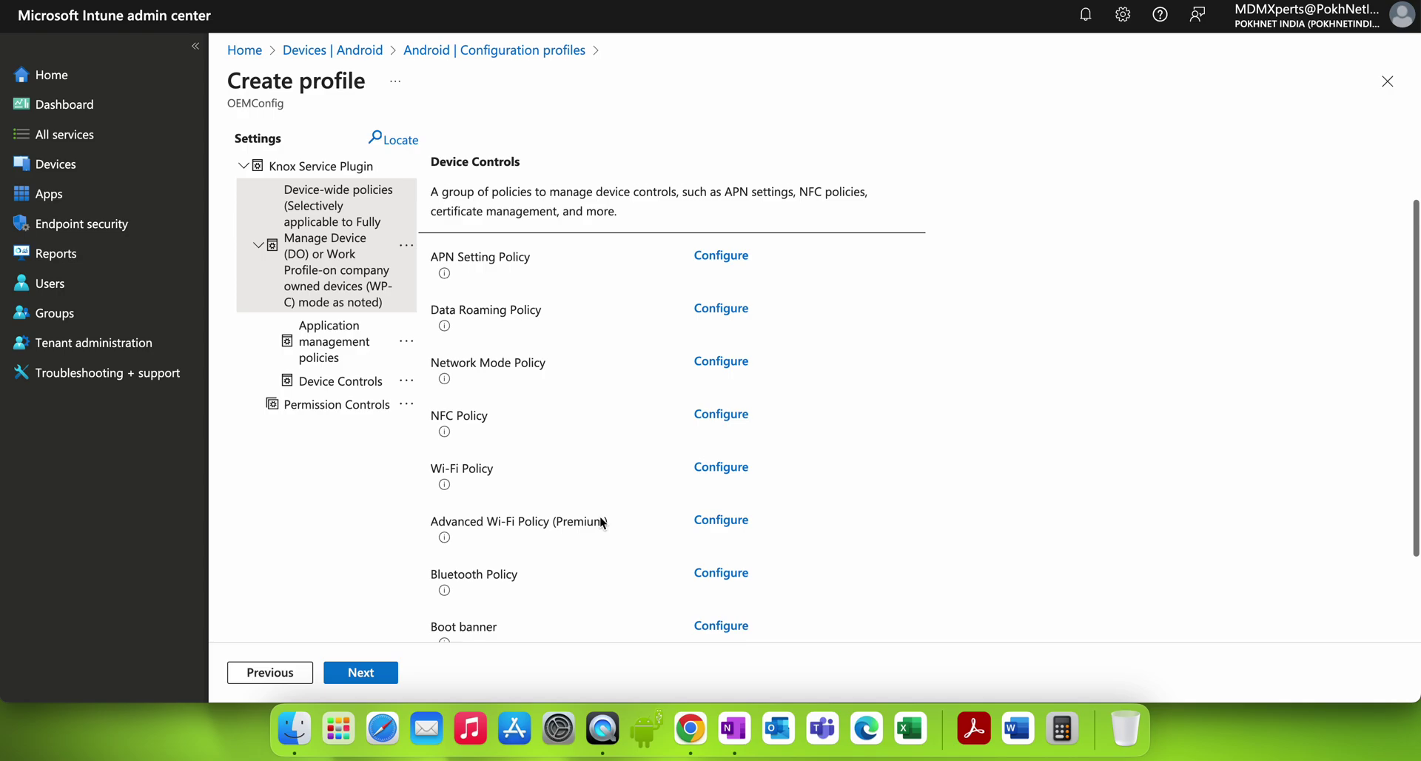
scroll(614, 415, up, 3)
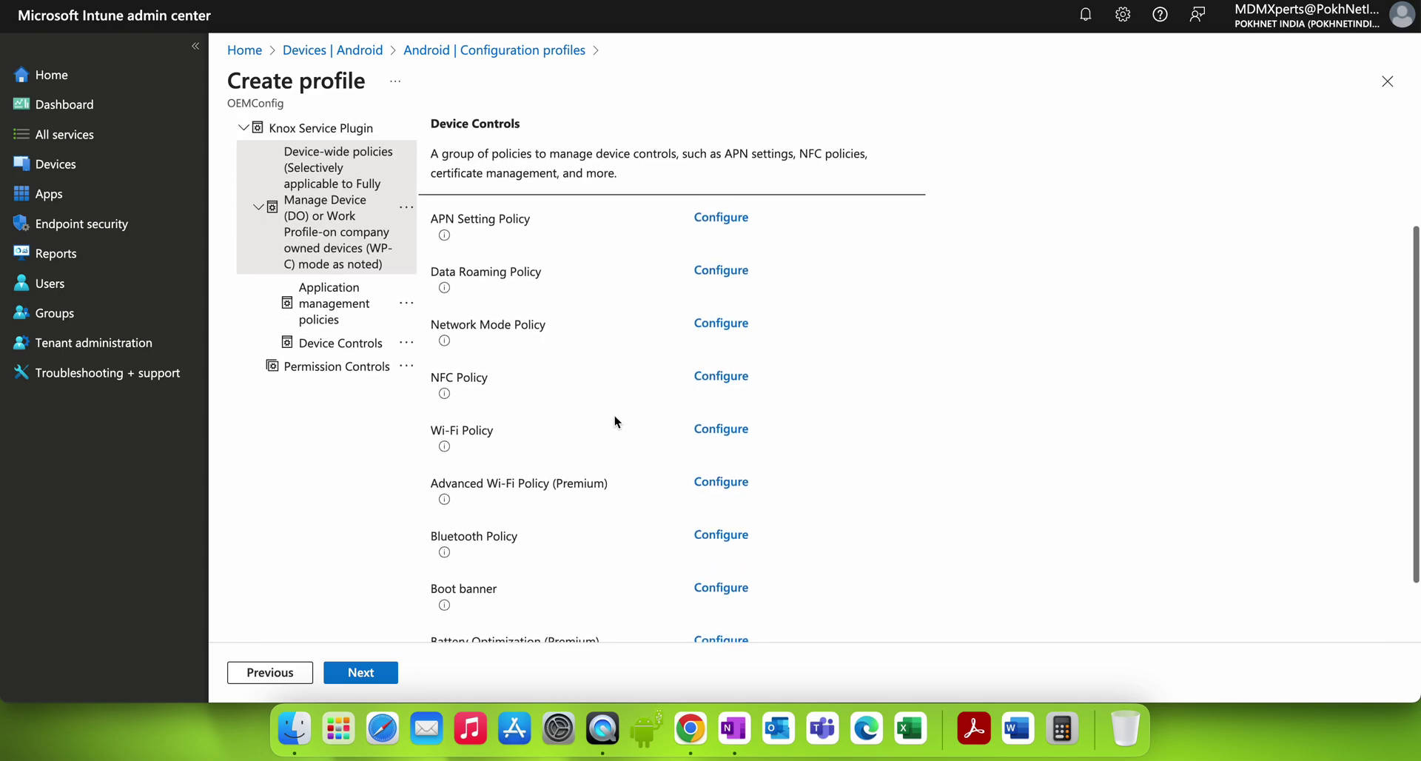
scroll(614, 415, down, 5)
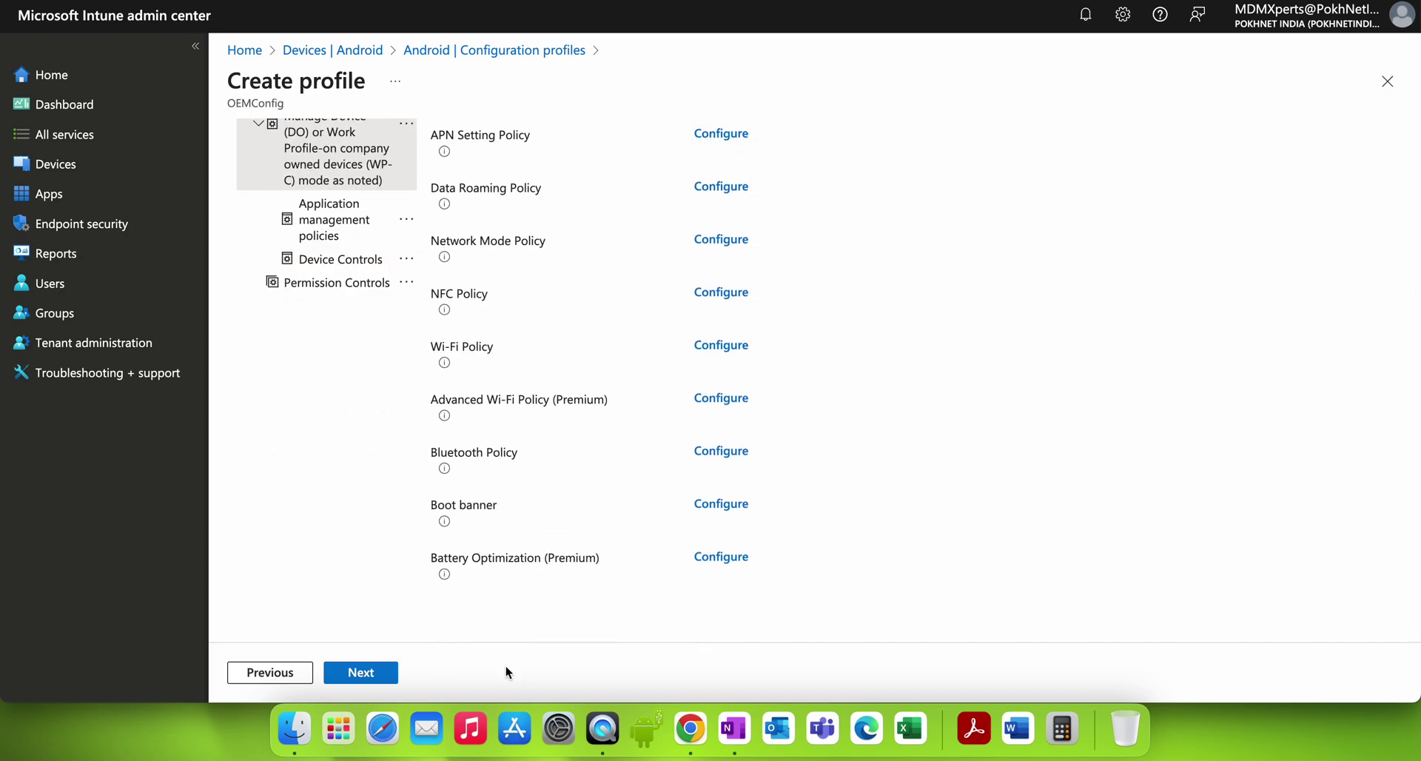
scroll(445, 458, up, 3)
Step: Add a Permission Configuration setting under Permission Controls
click(351, 425)
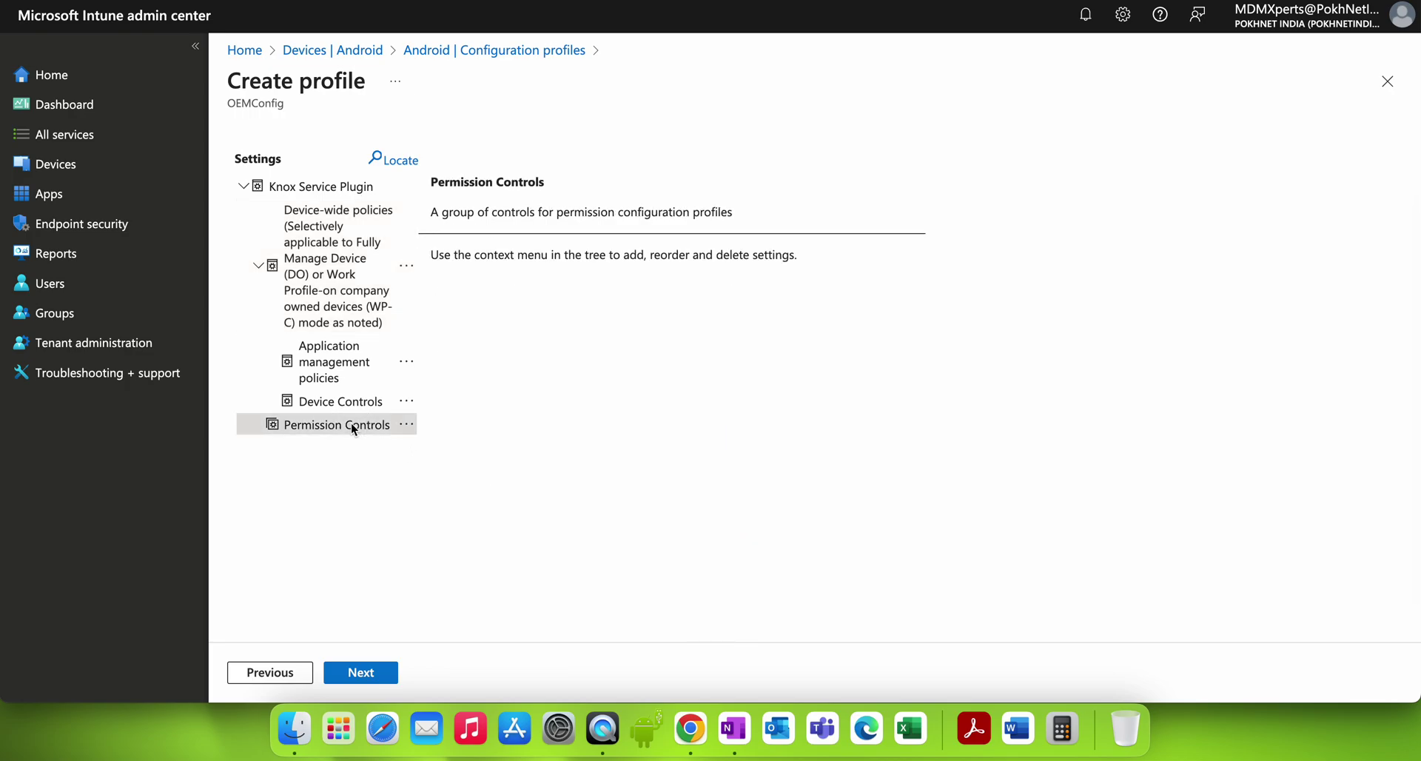
click(406, 424)
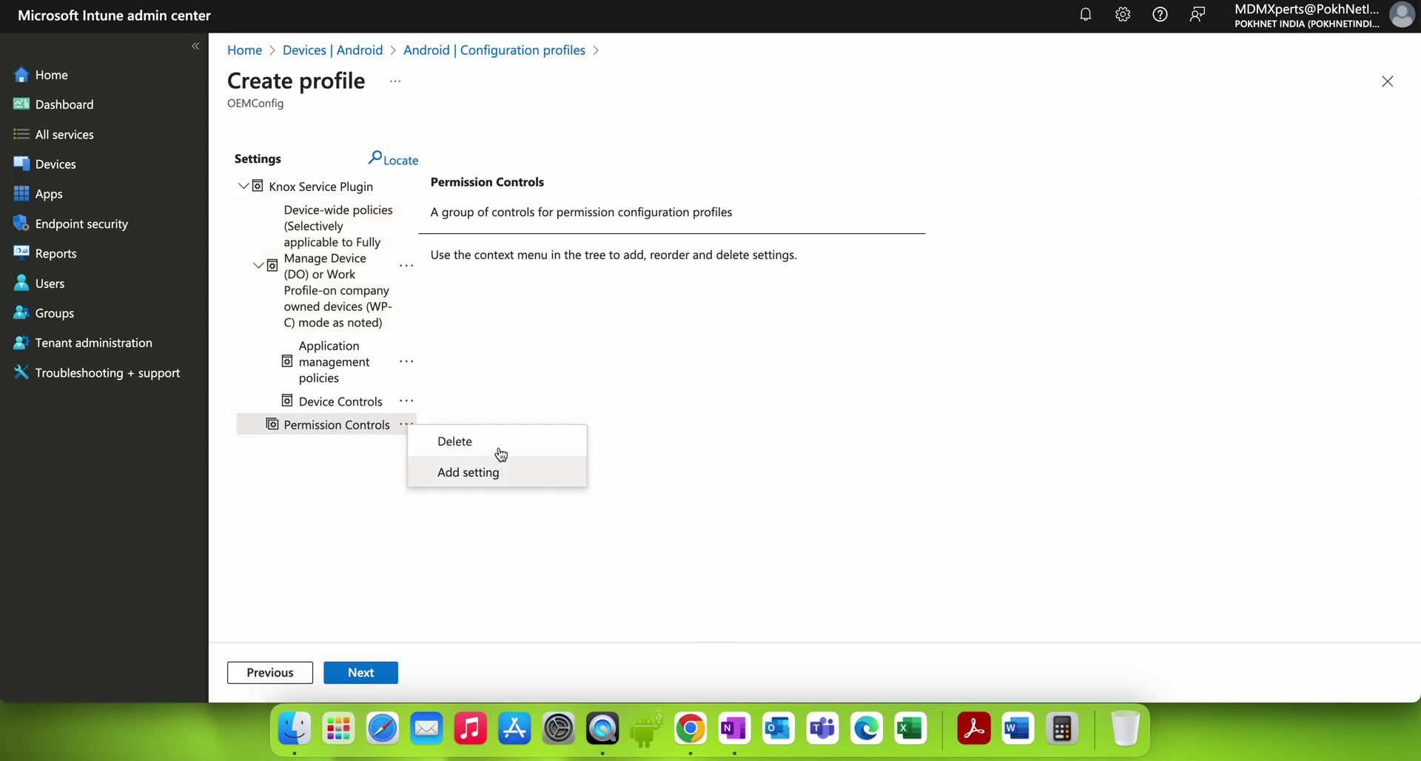
click(491, 398)
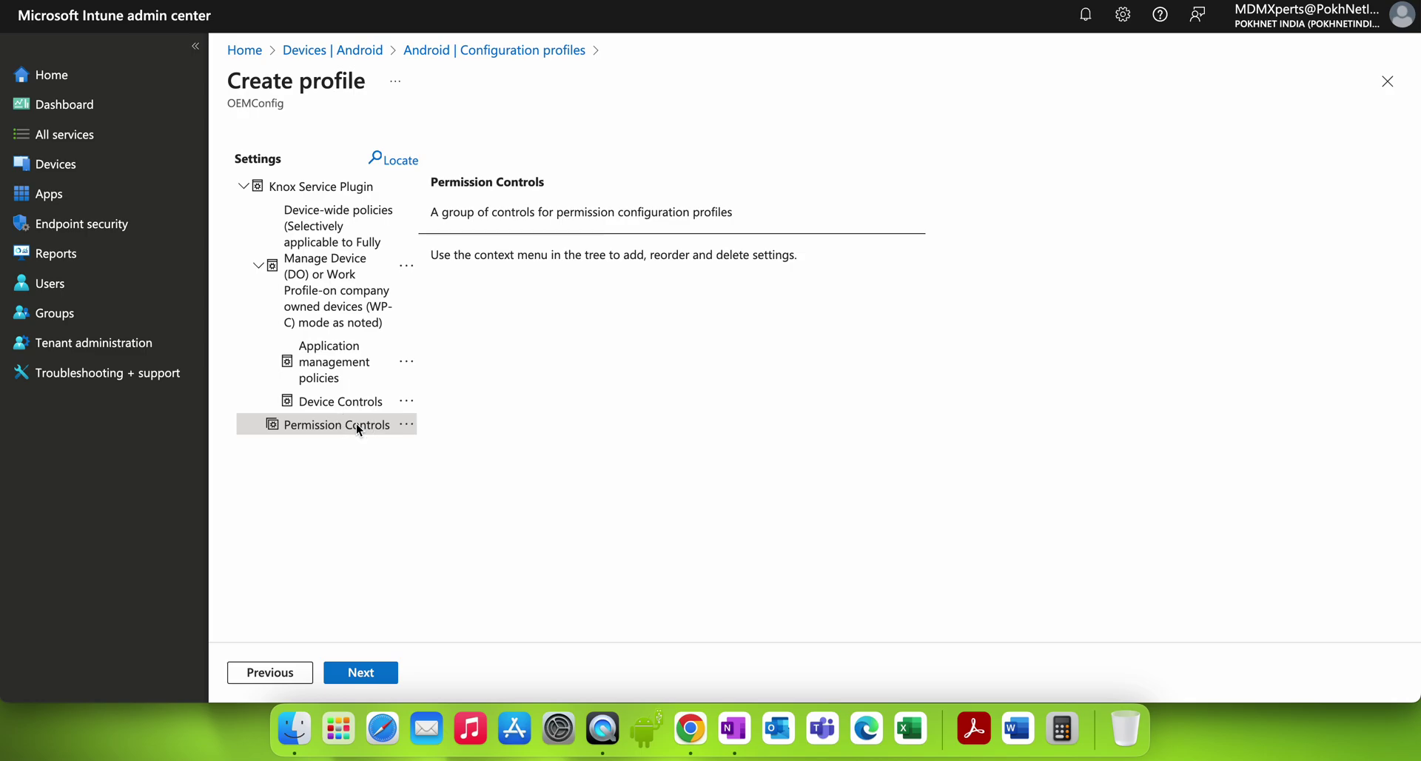
click(407, 424)
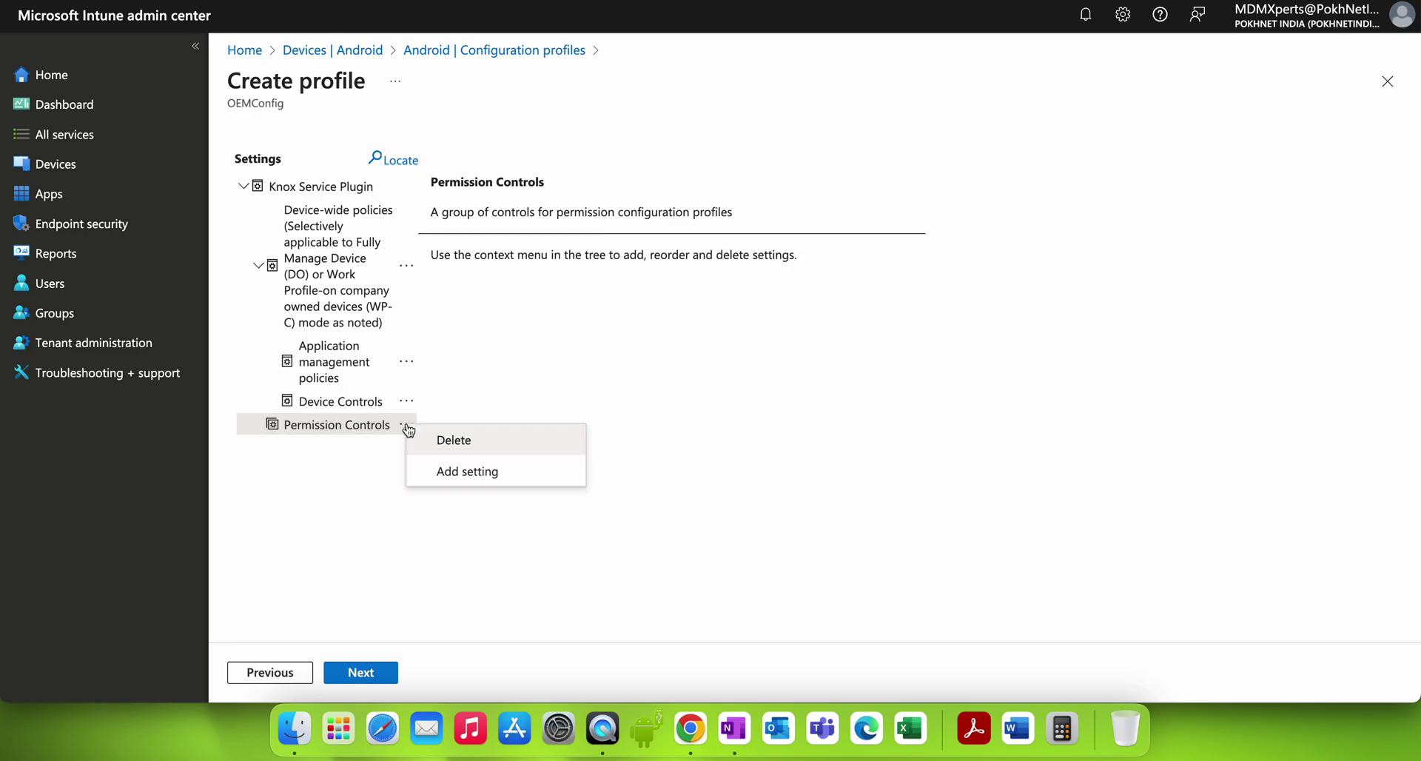
click(478, 469)
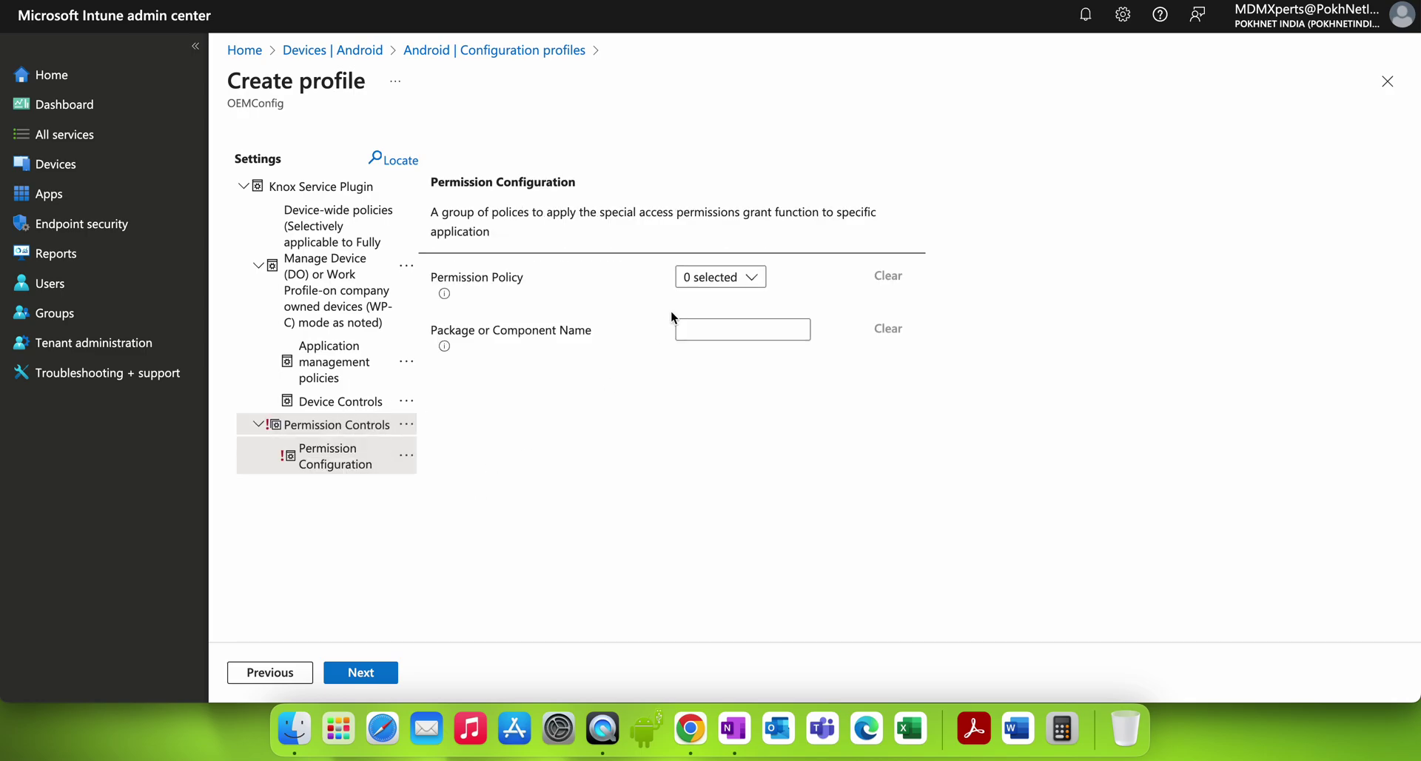
Step: Select Appear on top and Alarms & Reminders as the Permission Policy of the new permission configuration
click(736, 288)
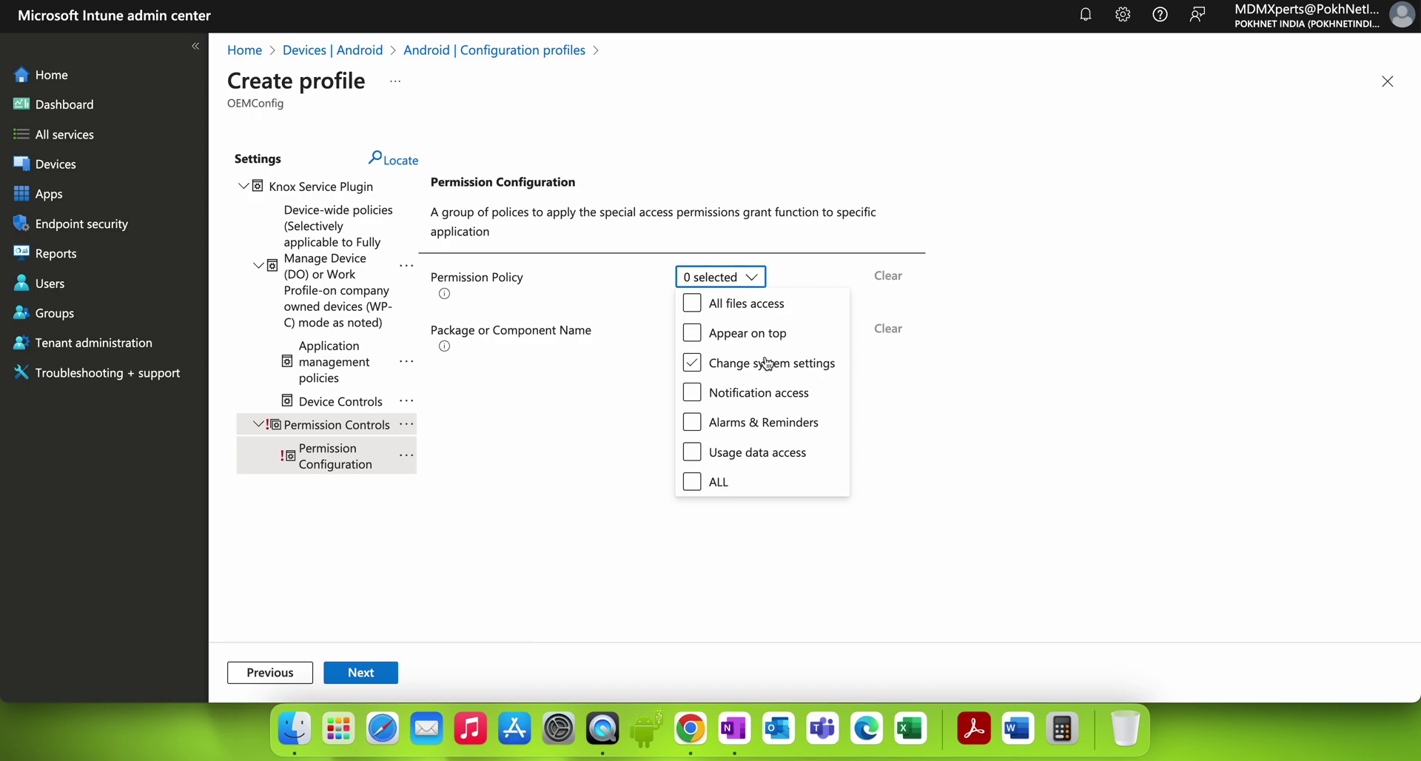
click(694, 334)
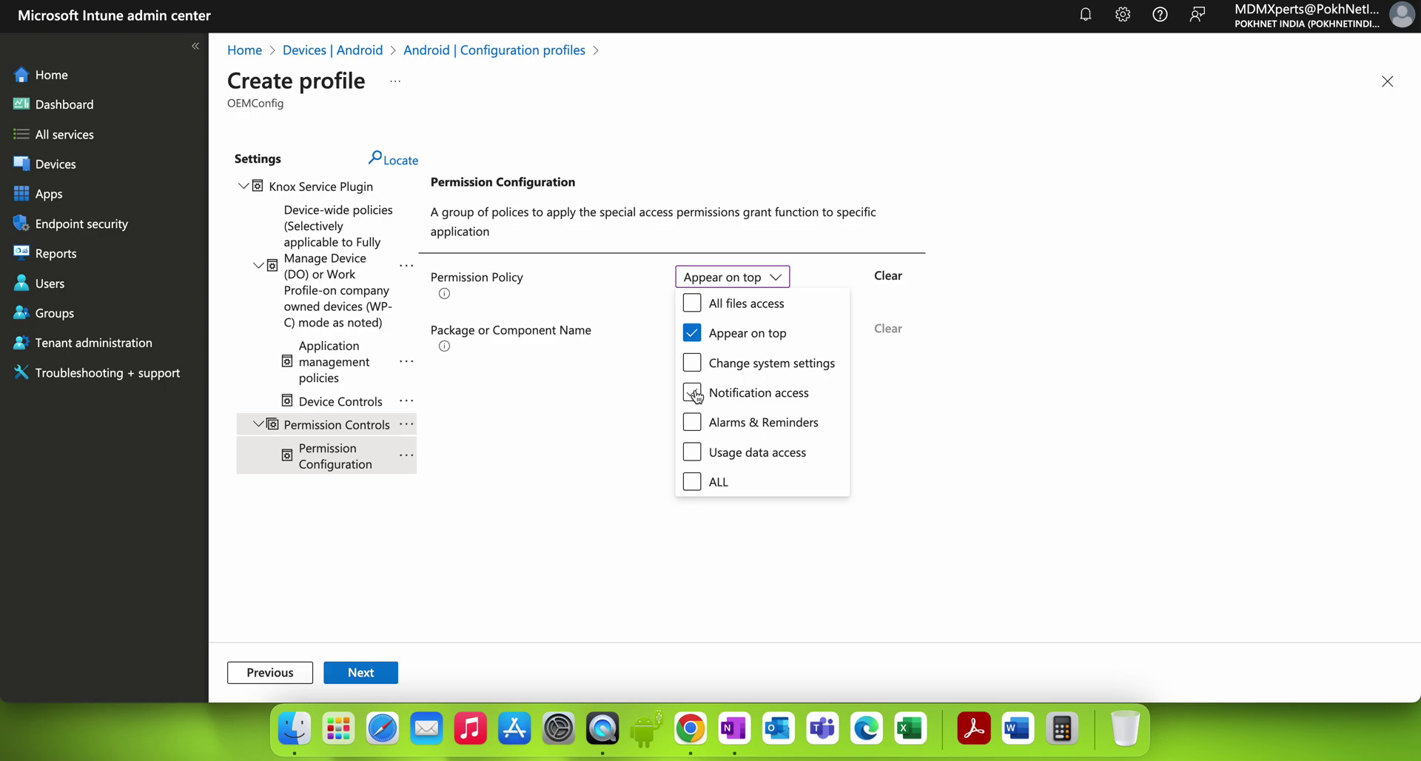
click(694, 422)
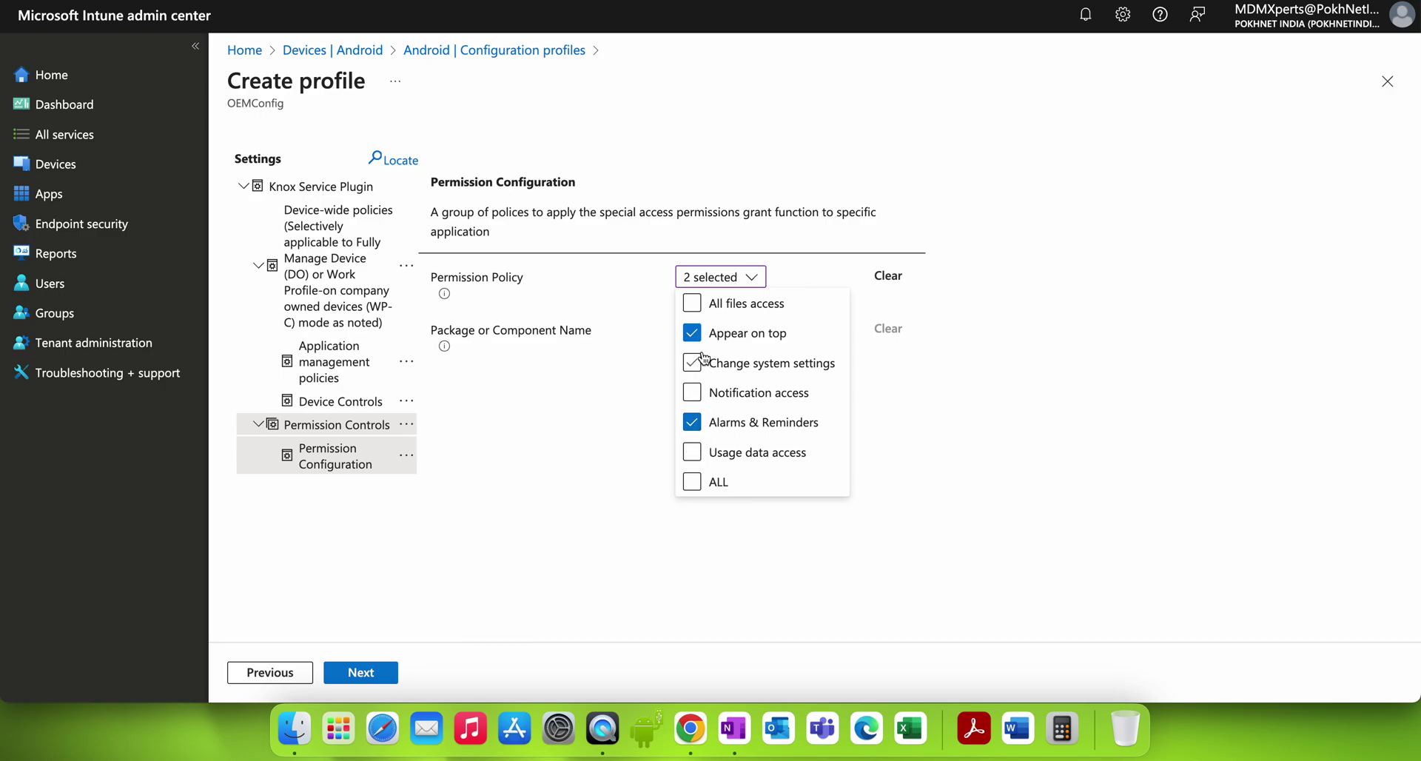
click(610, 459)
Step: Set the permission configuration's Package or Component Name to com.micorsoft.launcher.enterprise
click(721, 331)
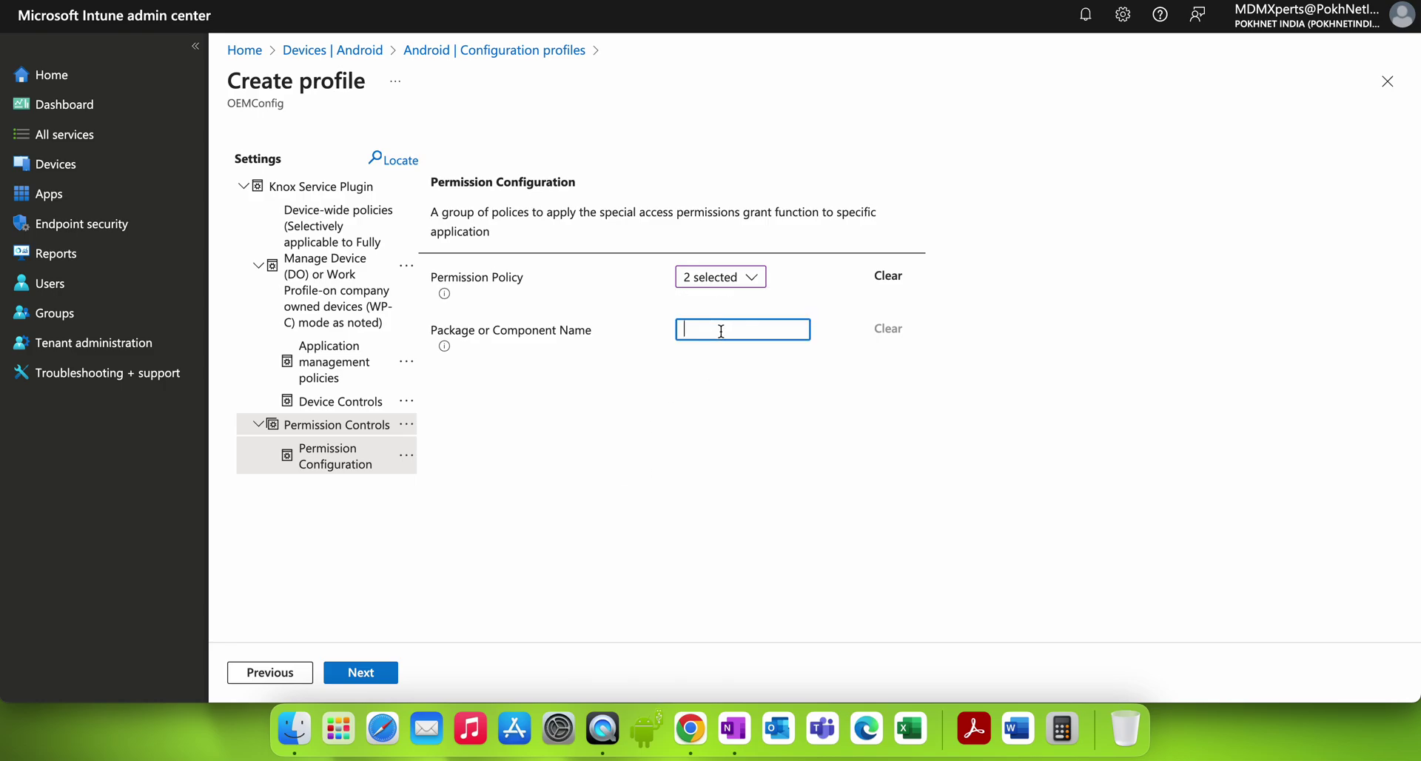
text(com.micorsoft.lanu)
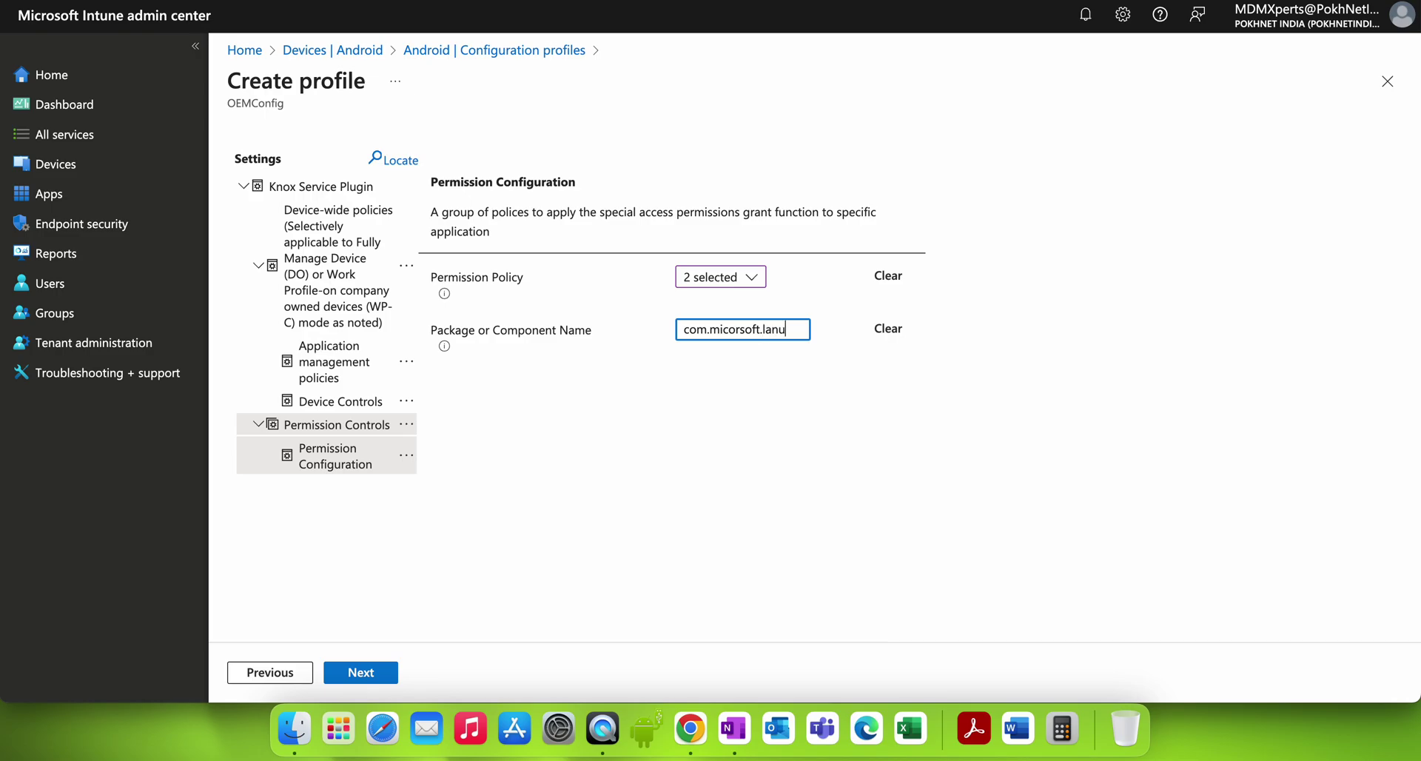
key(BackSpace)
key(BackSpace)
text(uncher.enterprise)
Step: Review which permissions are selected in the Permission Policy for the launcher package
click(733, 277)
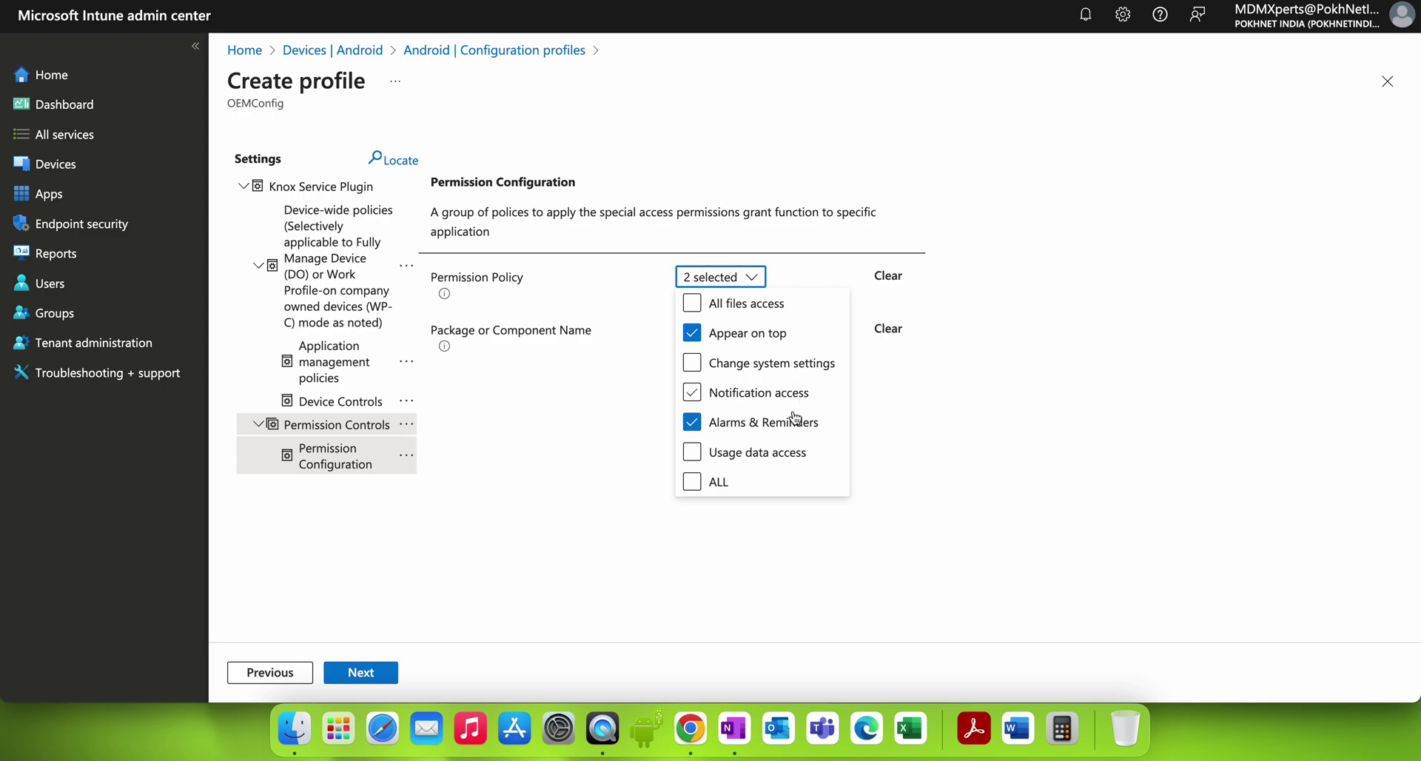
click(904, 424)
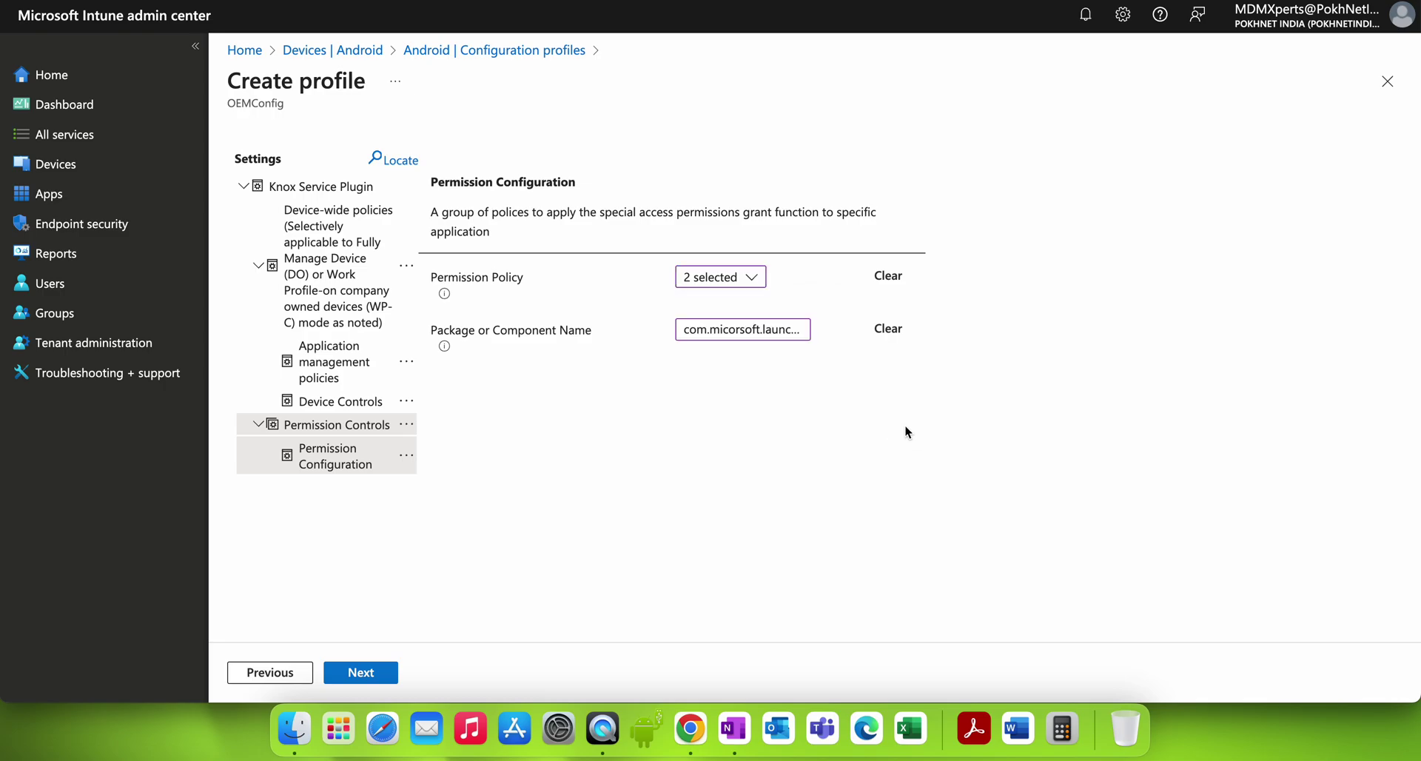
click(742, 281)
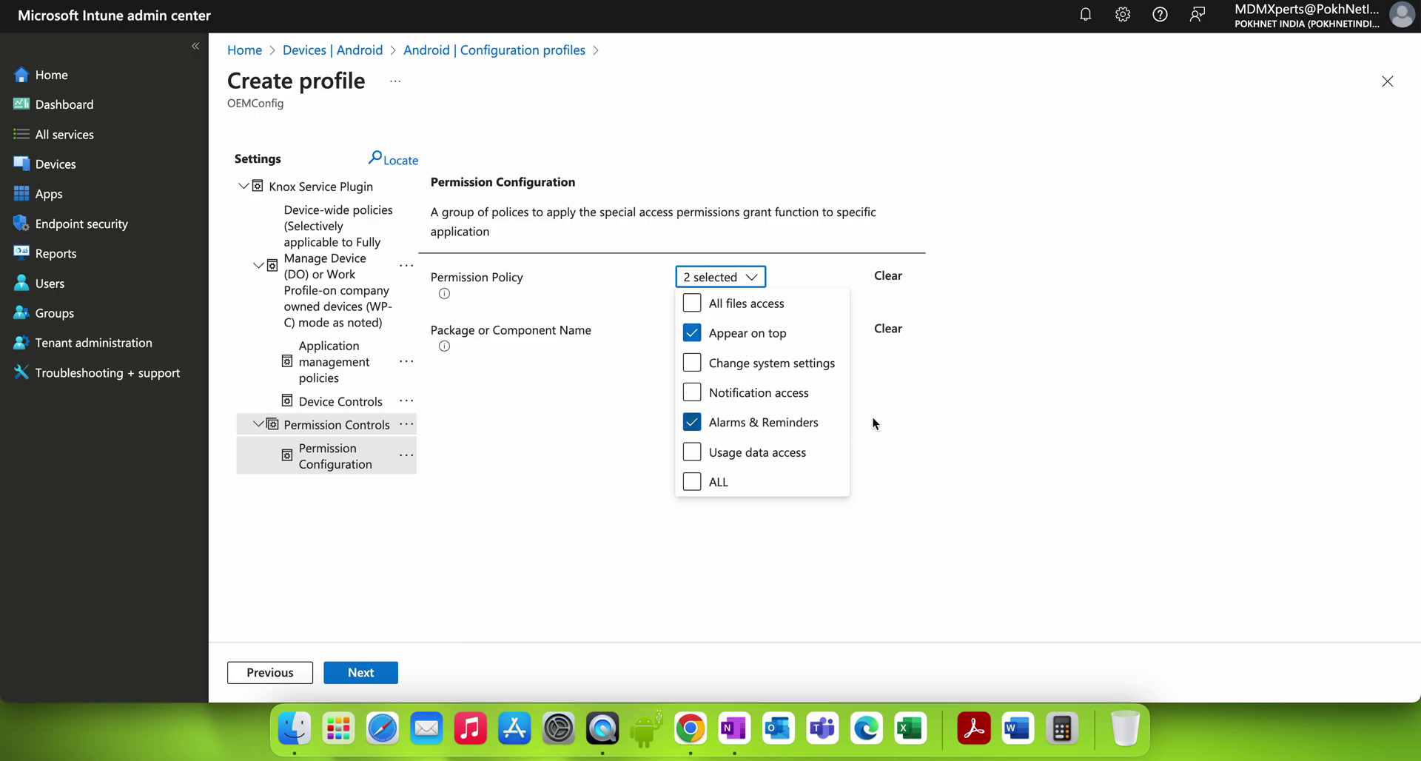
click(904, 420)
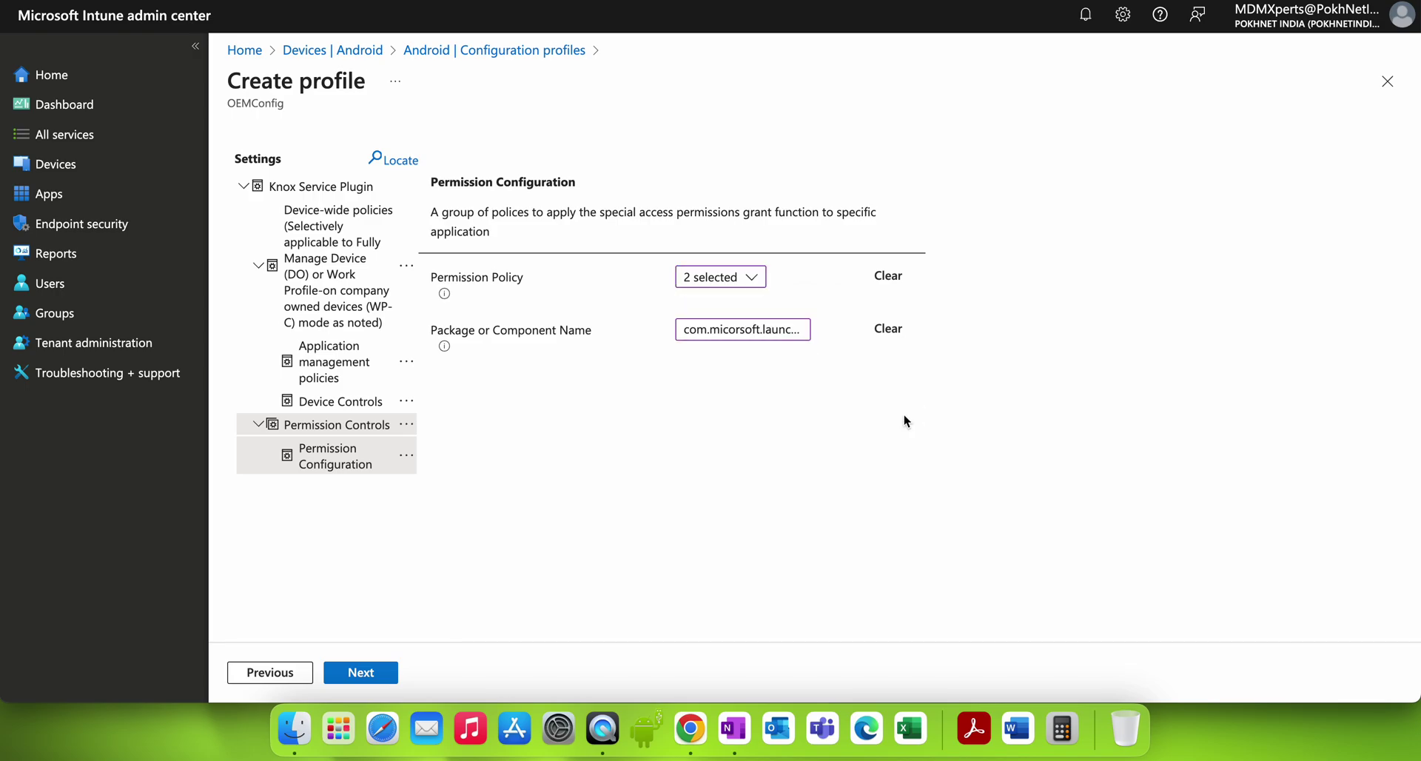
click(386, 677)
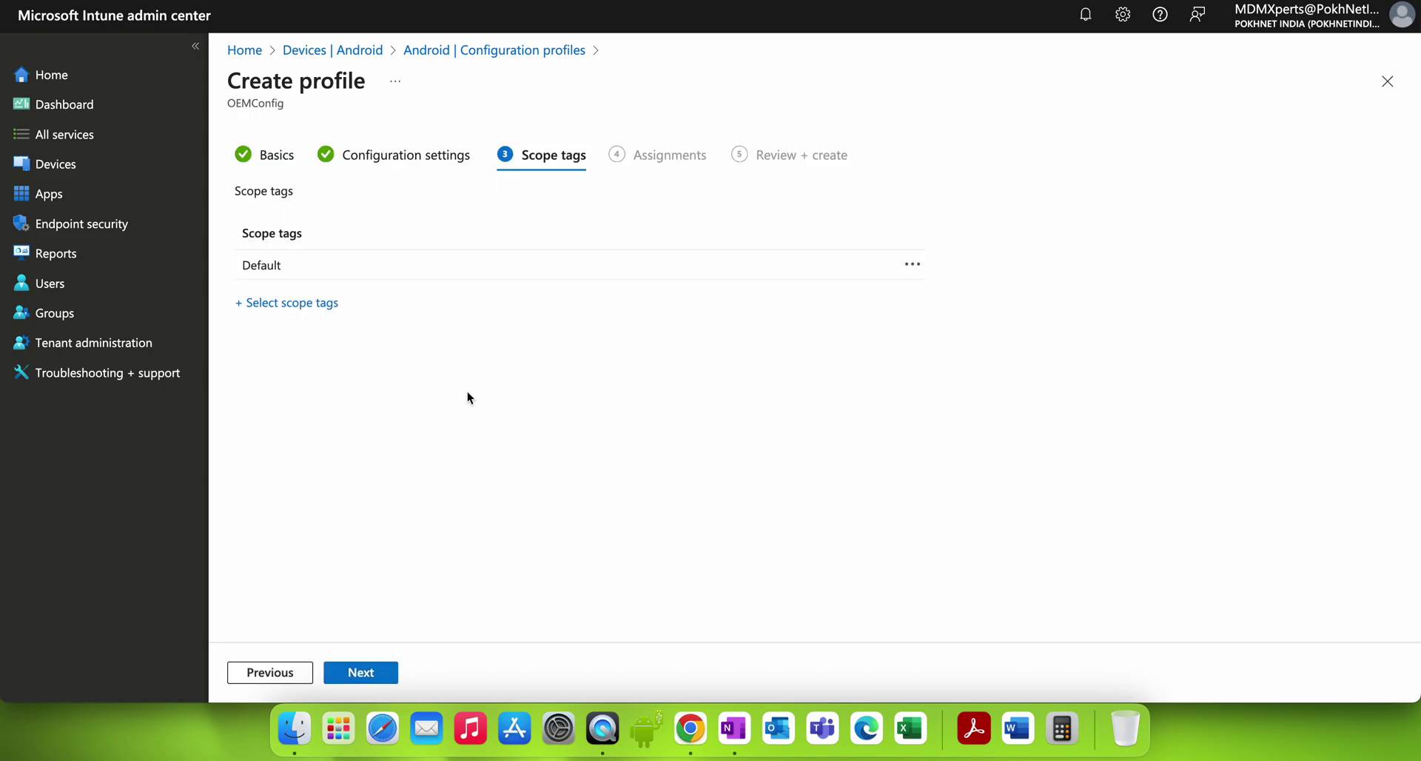
click(298, 673)
click(407, 552)
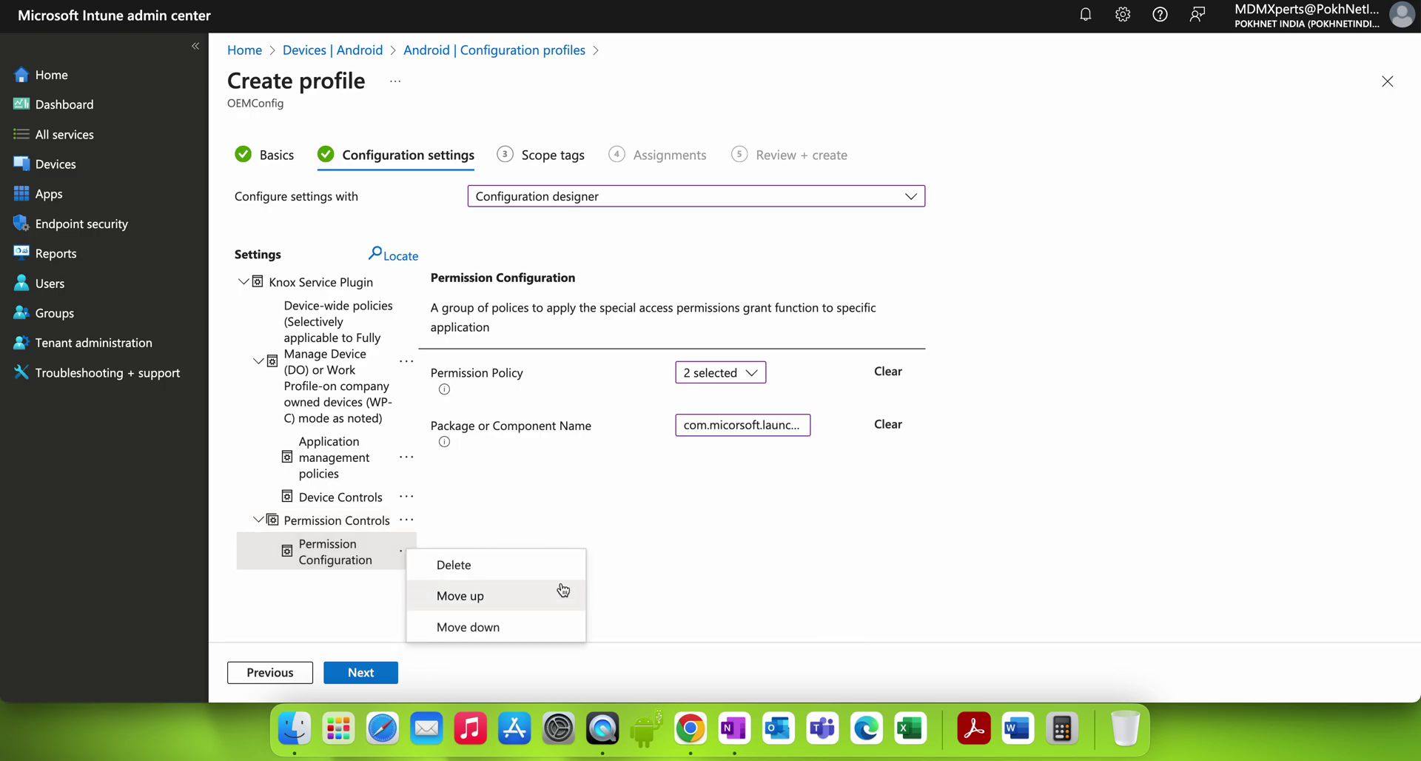
click(638, 553)
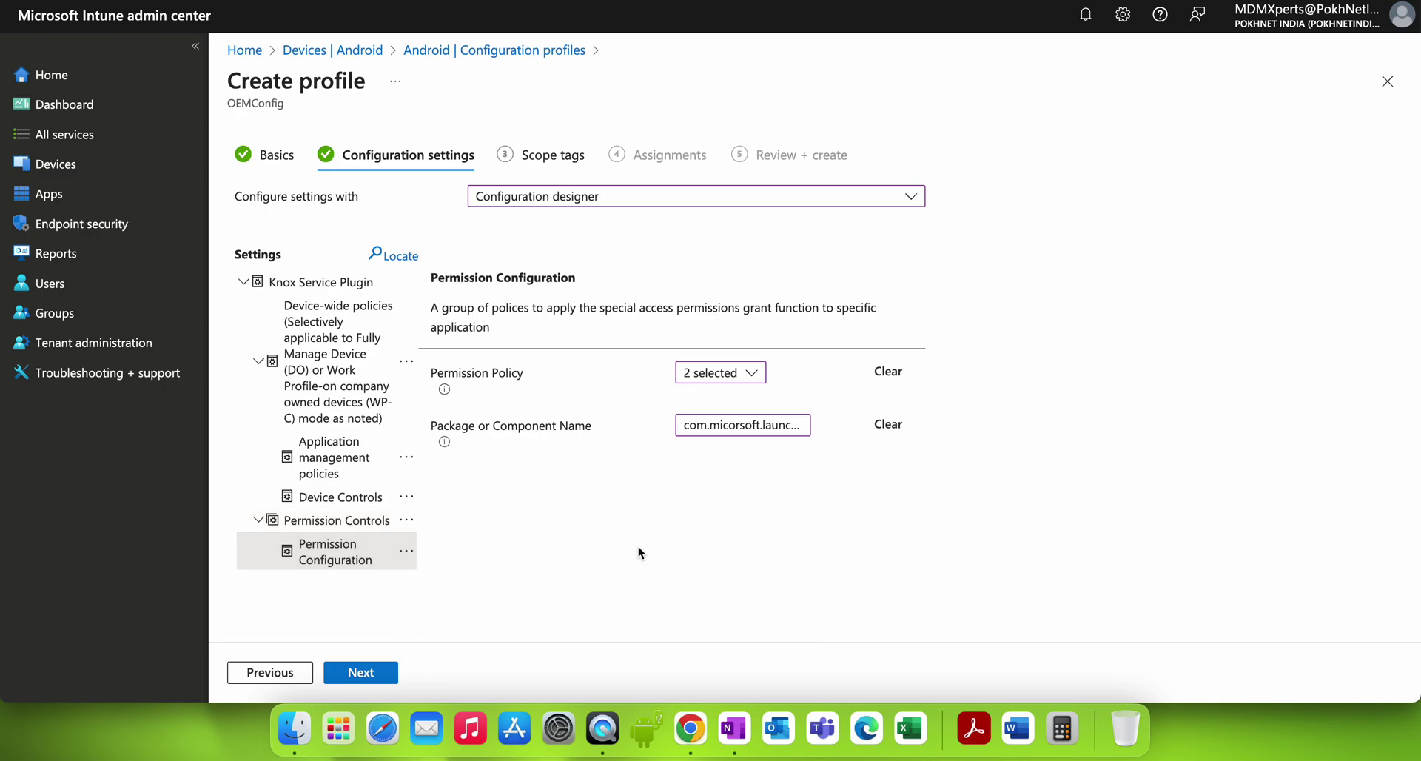
right_click(357, 553)
Step: Review the Device Controls, Device-wide policies and Application management policies settings, including Enable device policy controls and Enable permission controls
click(362, 499)
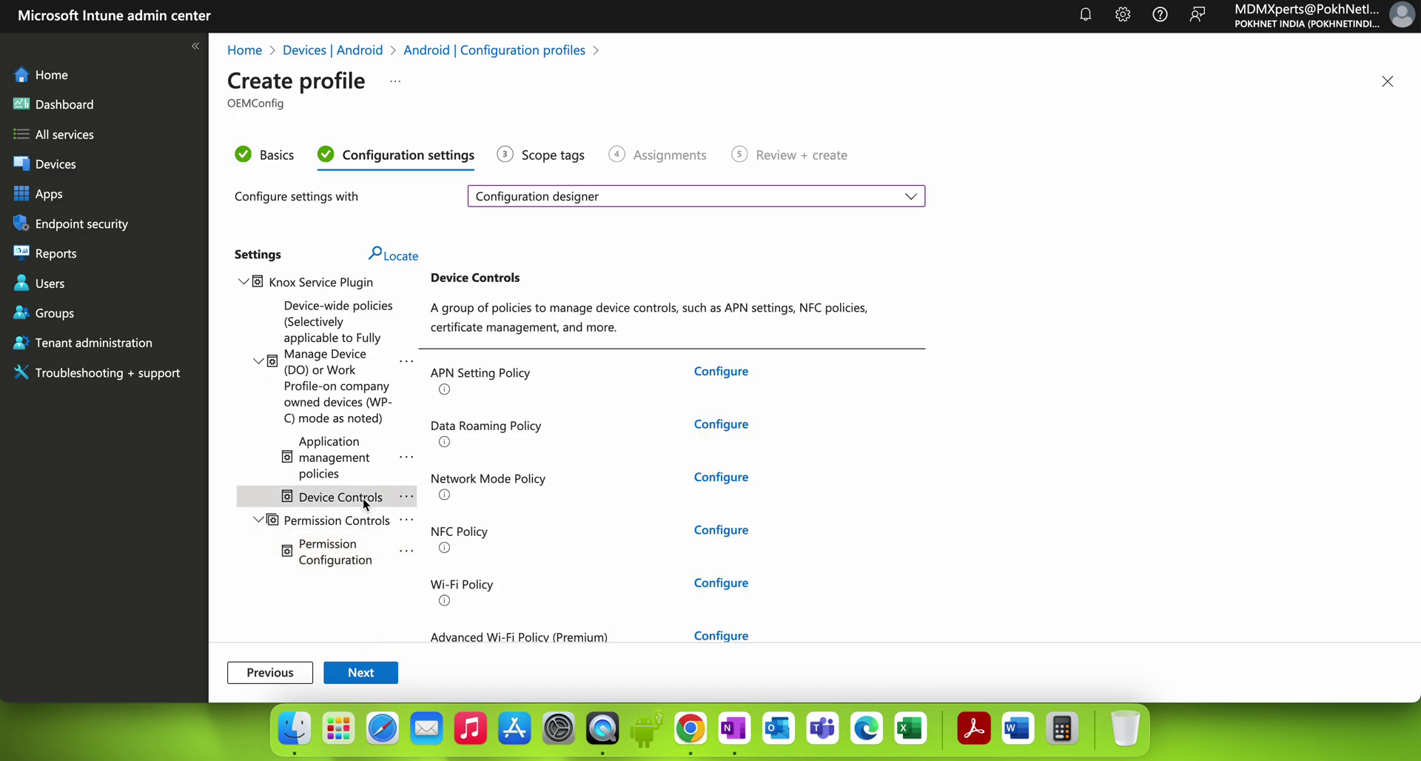
click(347, 319)
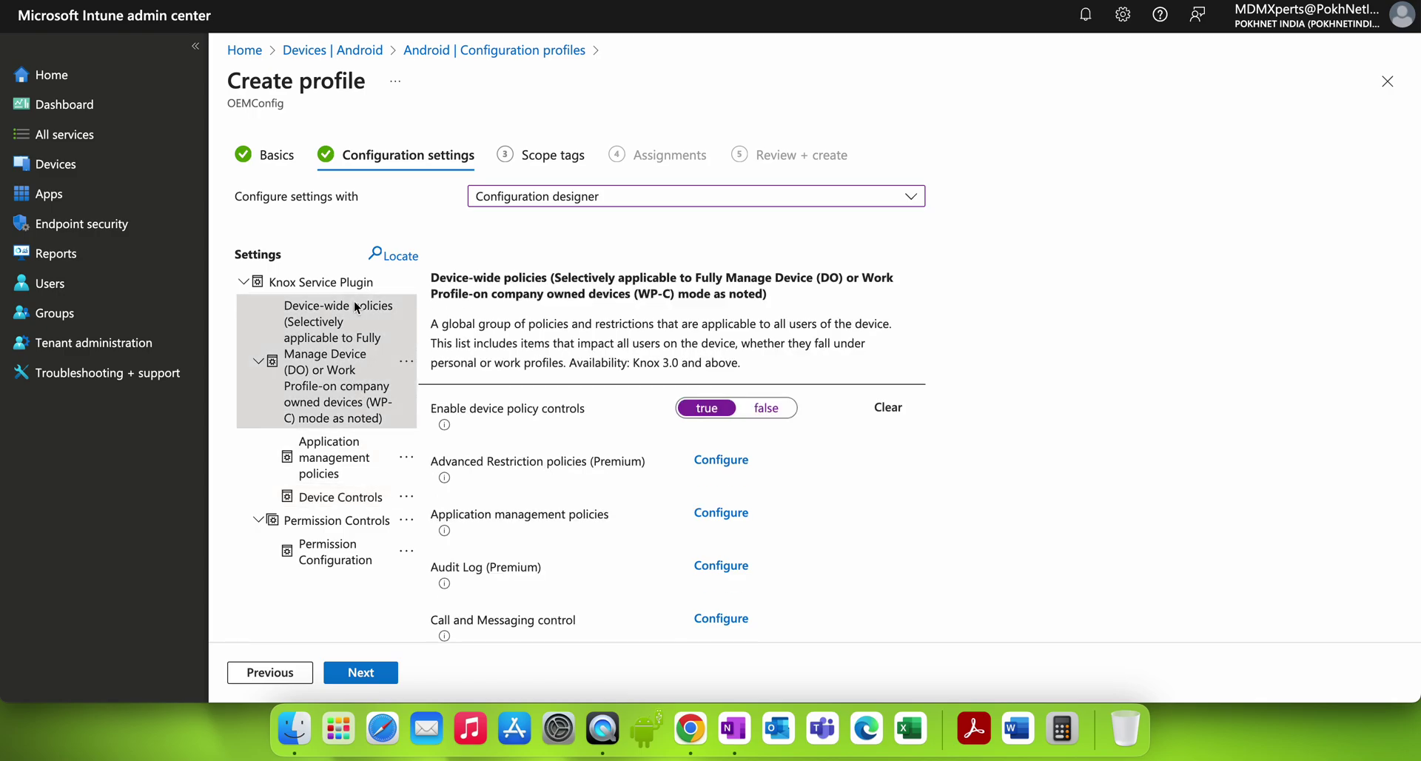
scroll(633, 420, down, 3)
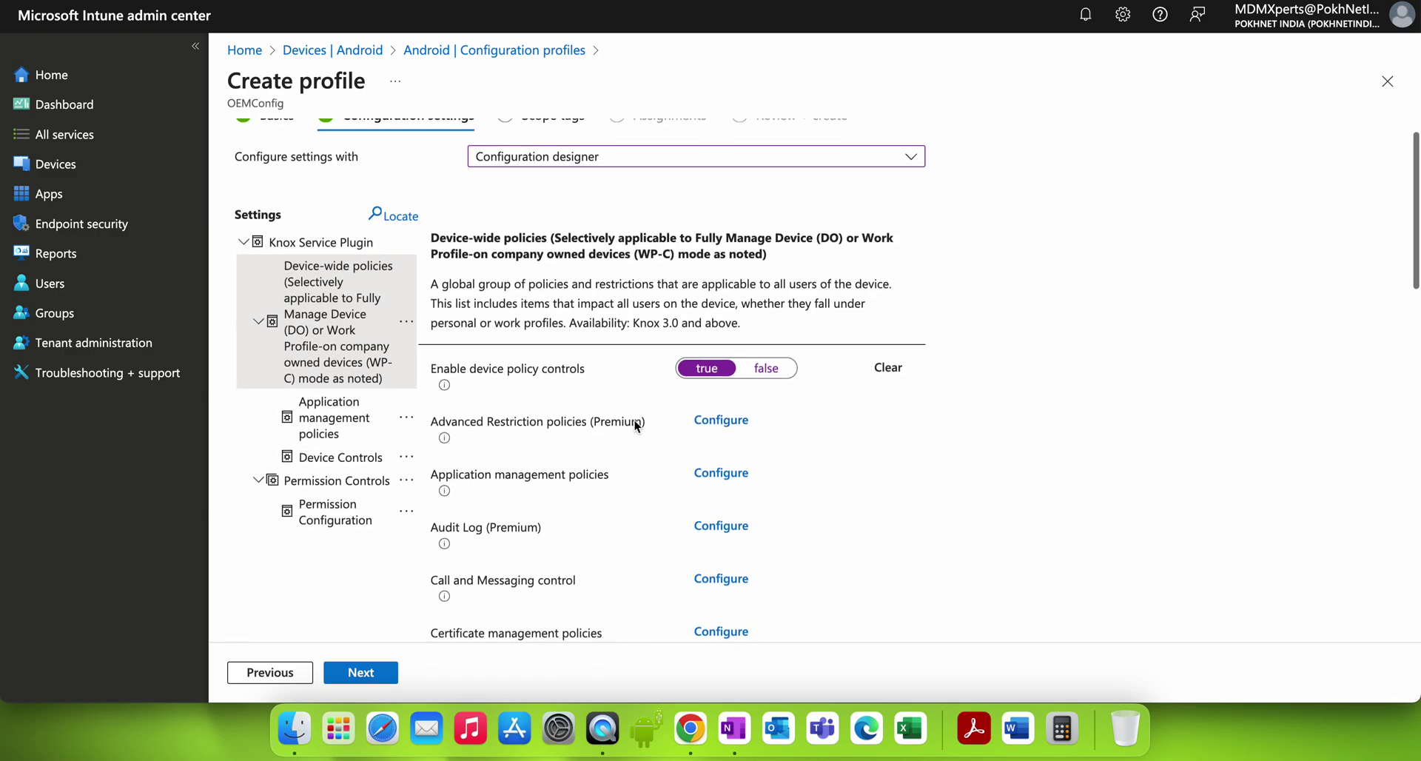
scroll(635, 420, down, 5)
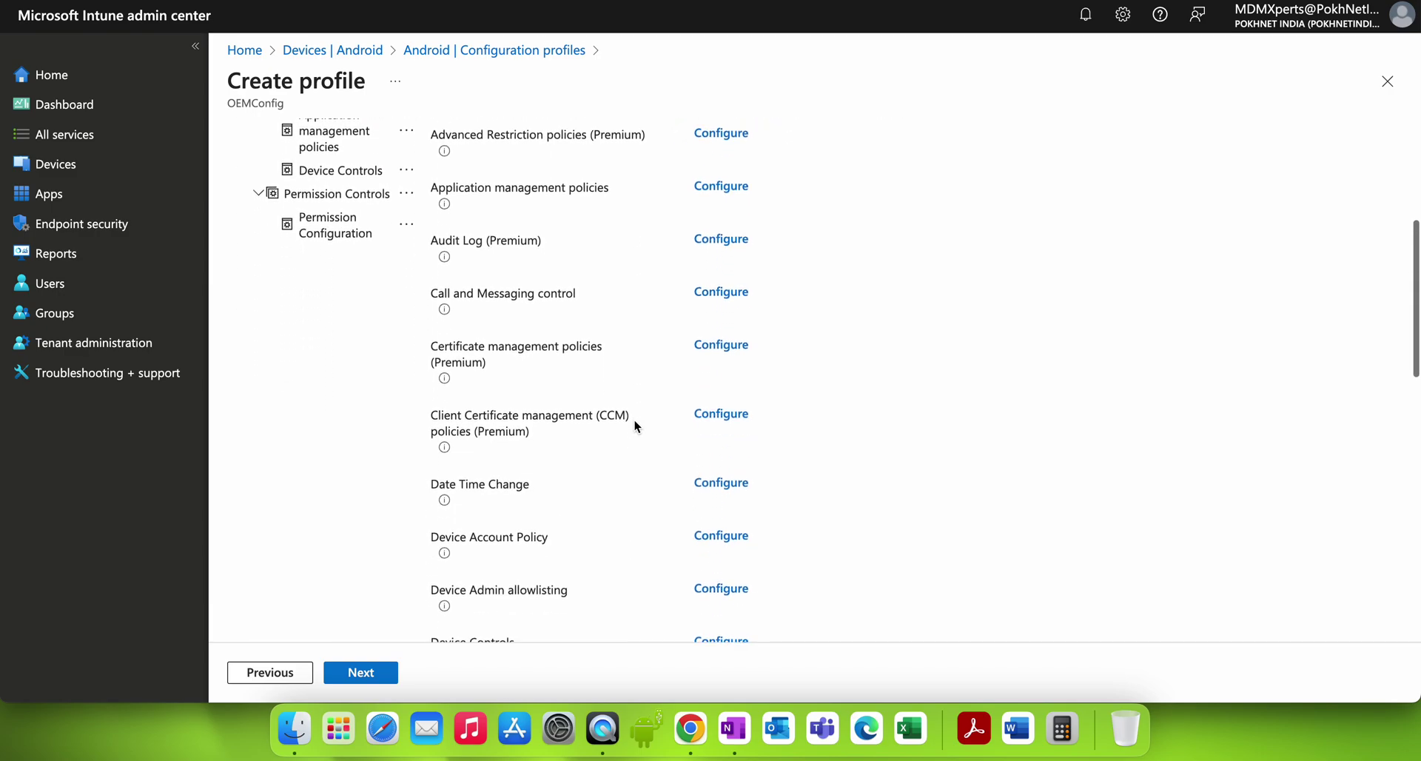
scroll(633, 421, down, 3)
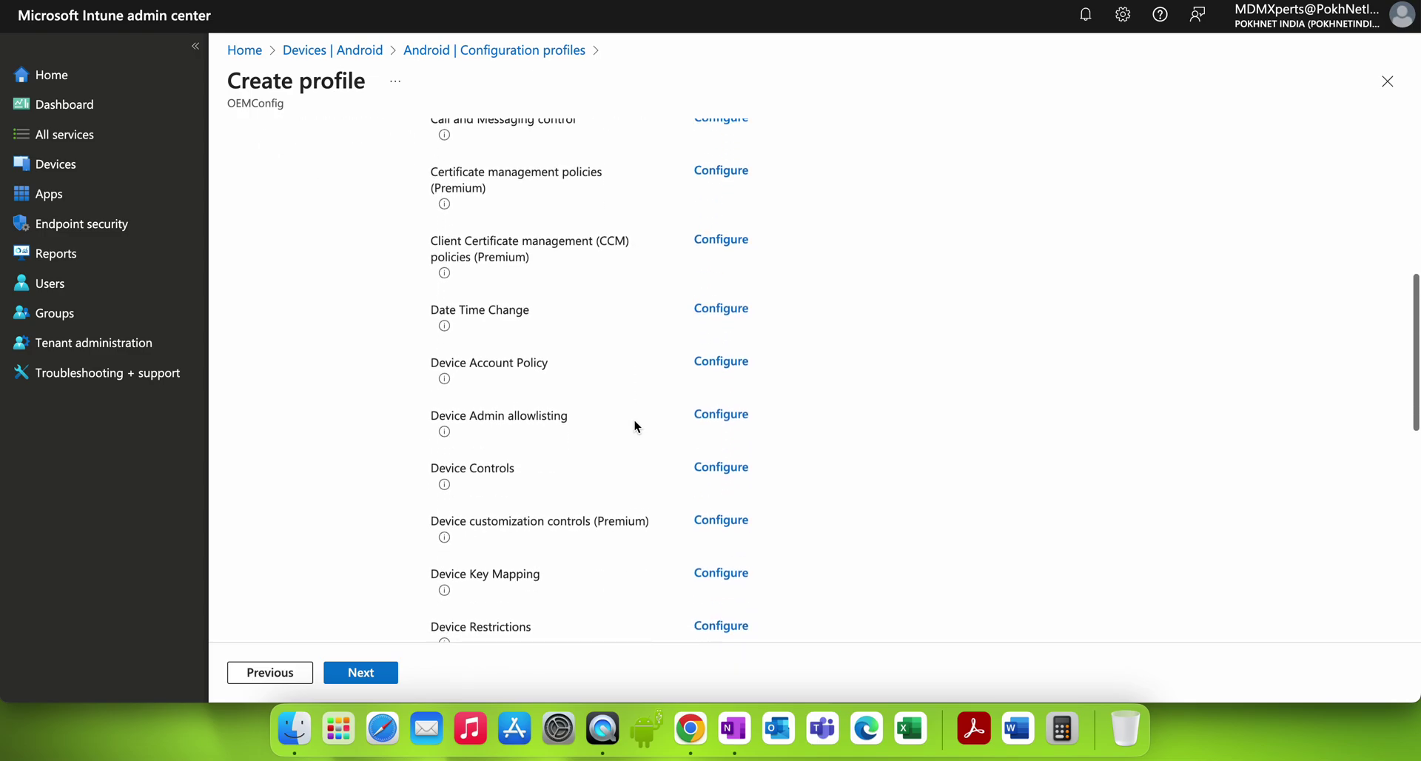
click(712, 443)
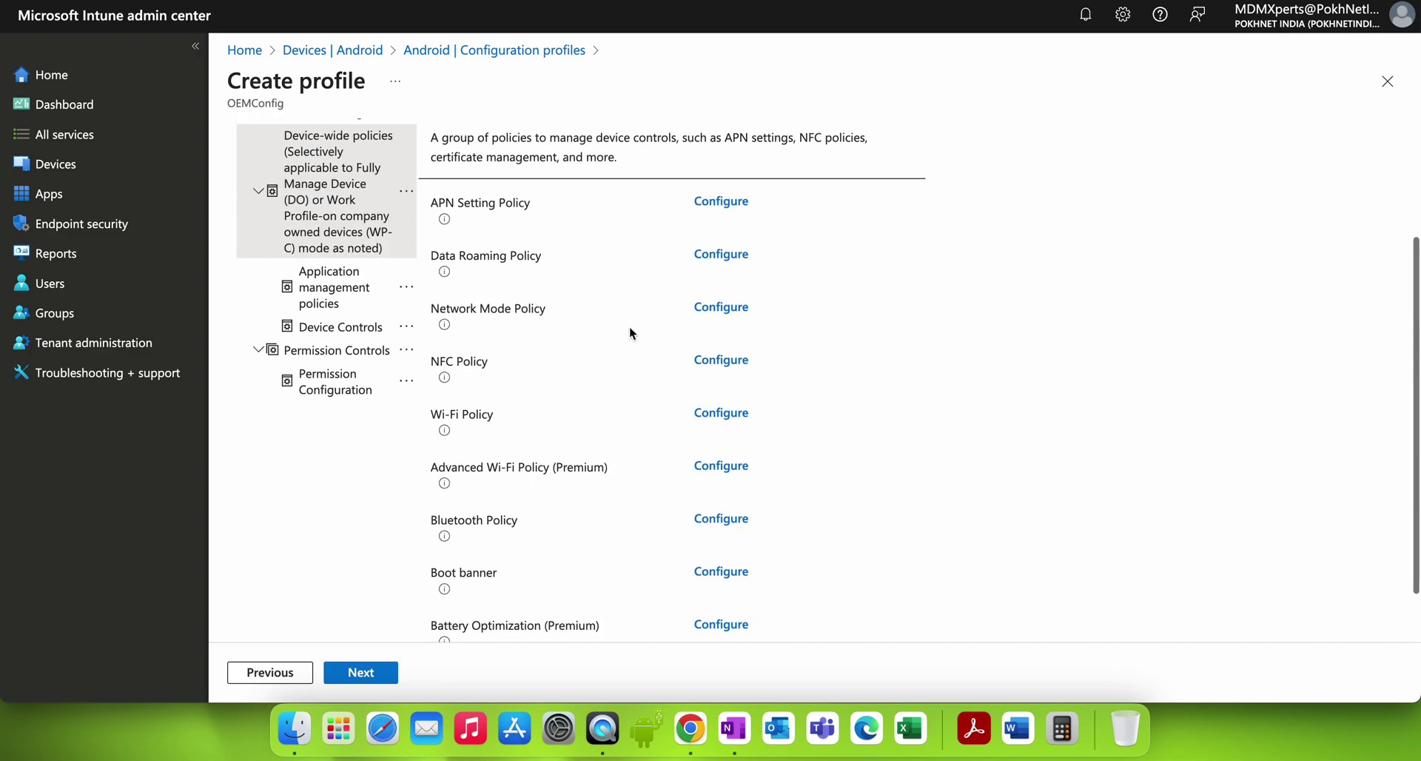
click(334, 311)
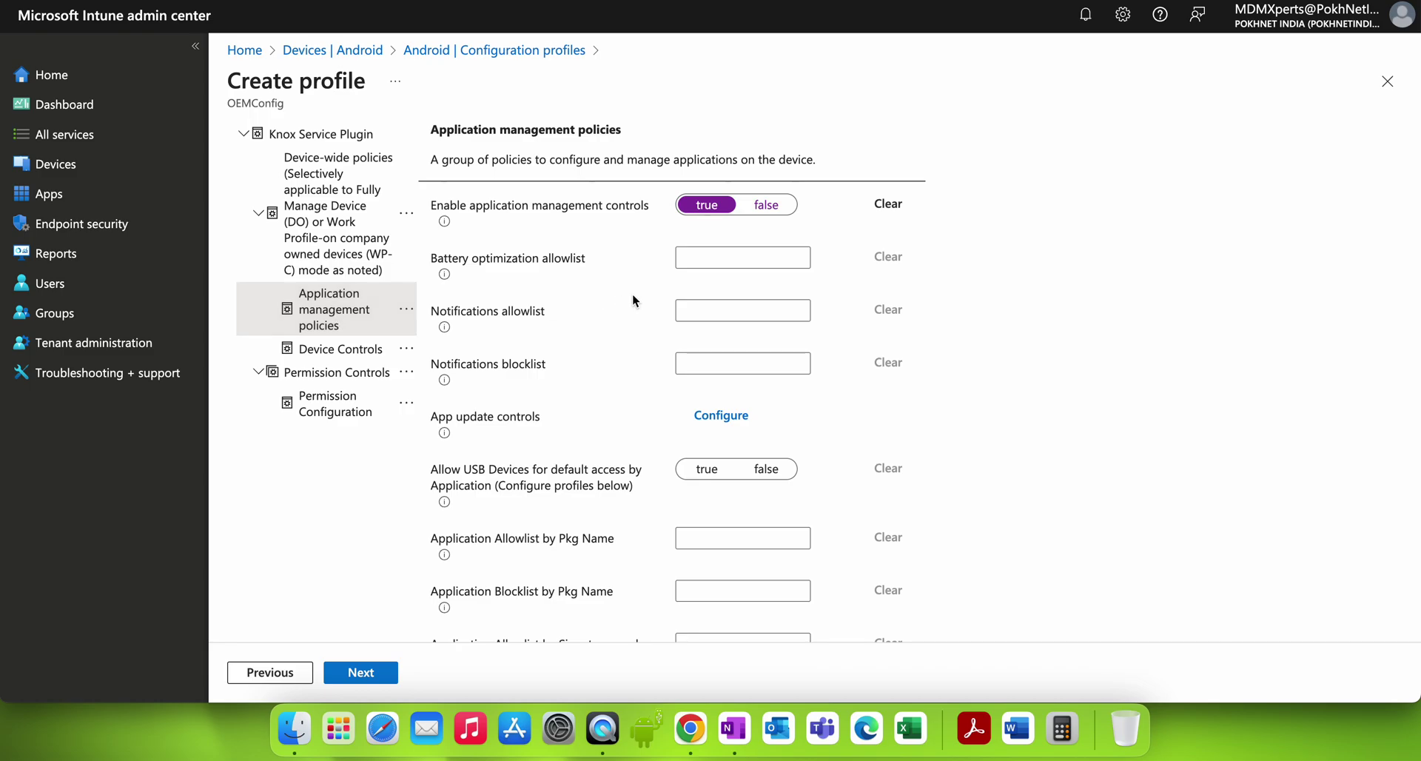
scroll(633, 298, down, 7)
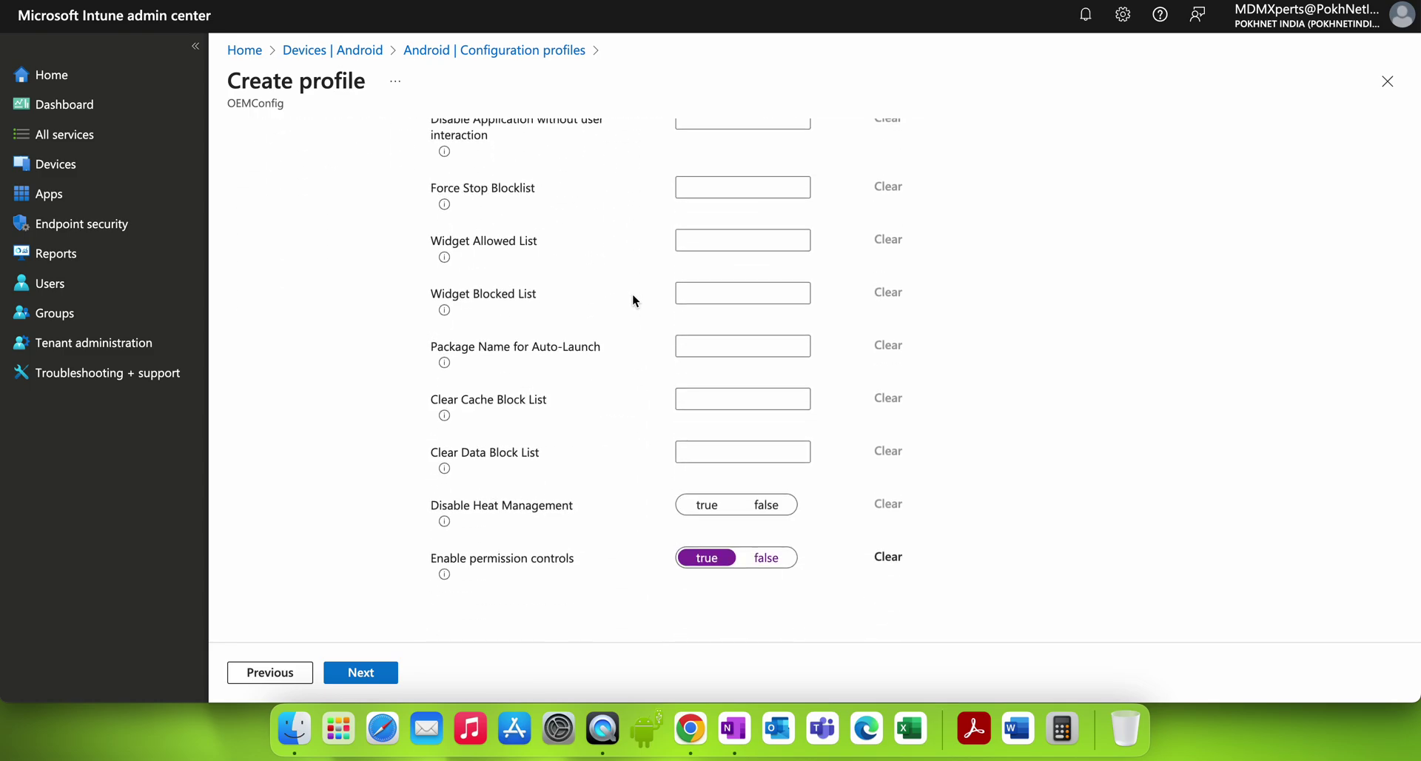
scroll(632, 300, up, 1)
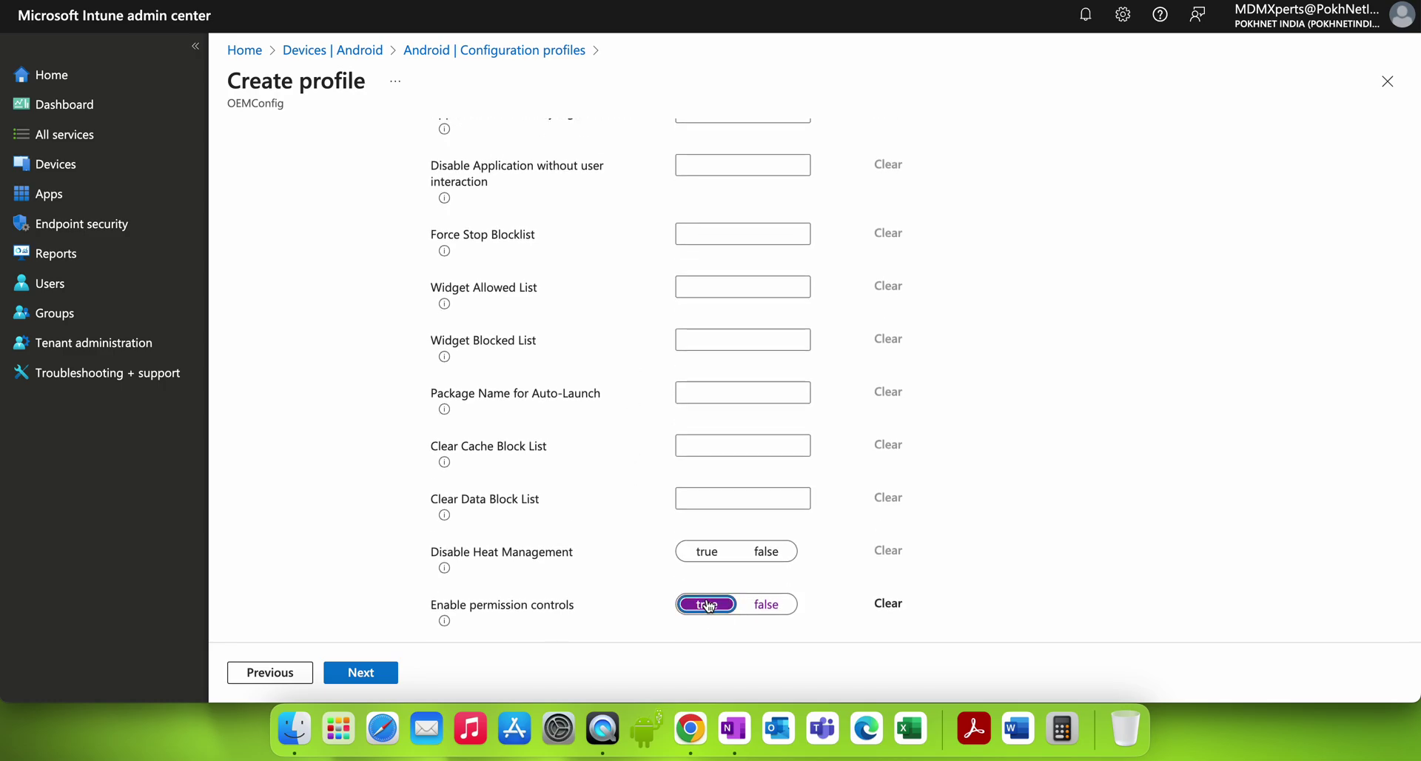
scroll(392, 318, up, 7)
click(350, 312)
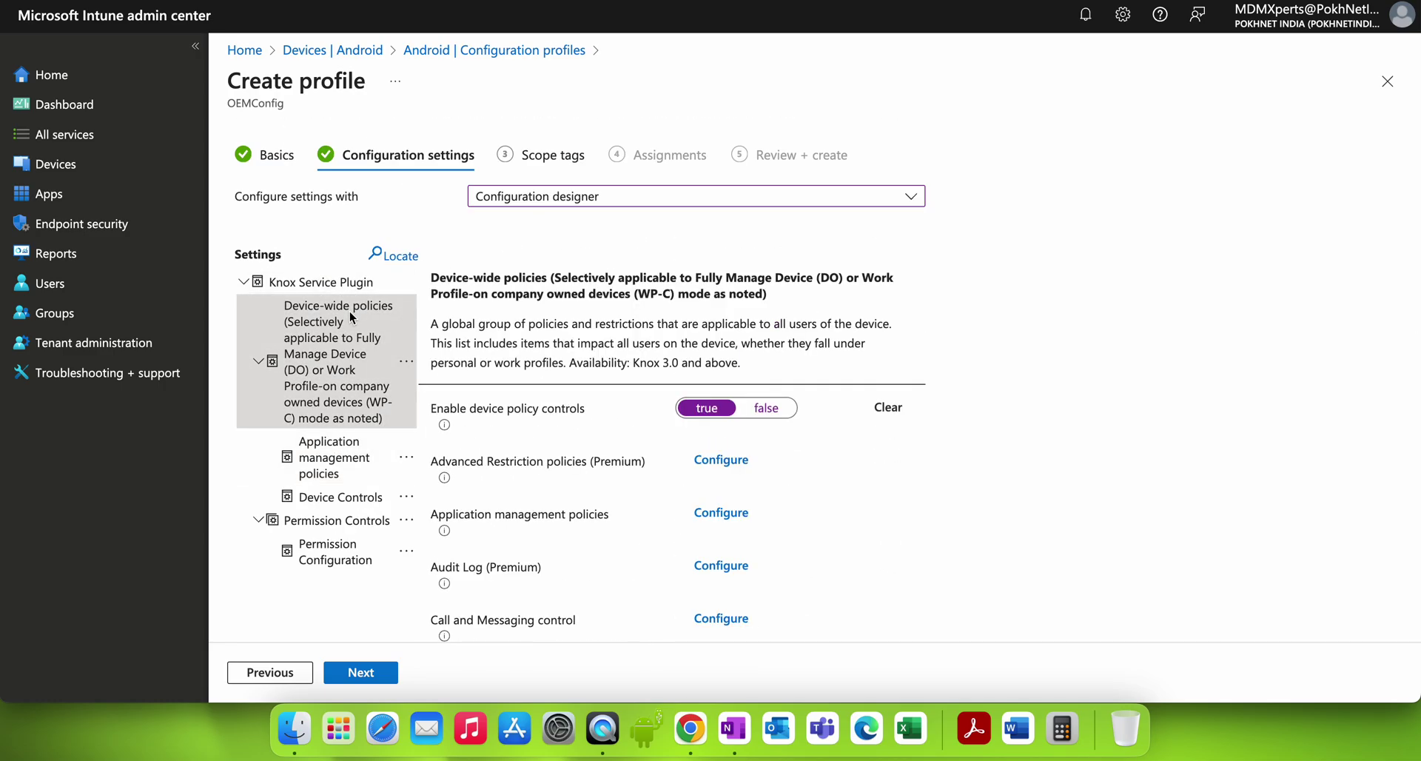
scroll(593, 434, down, 15)
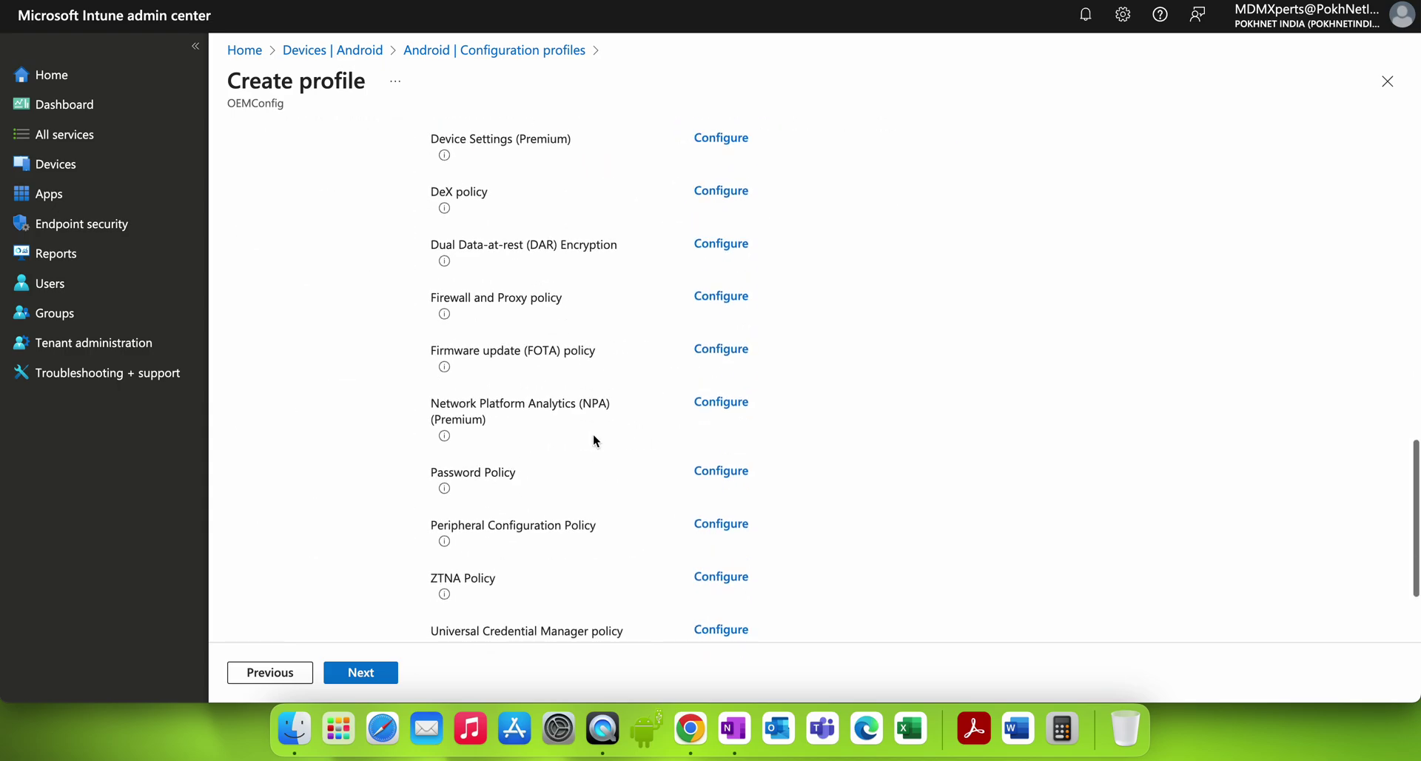
scroll(593, 434, up, 15)
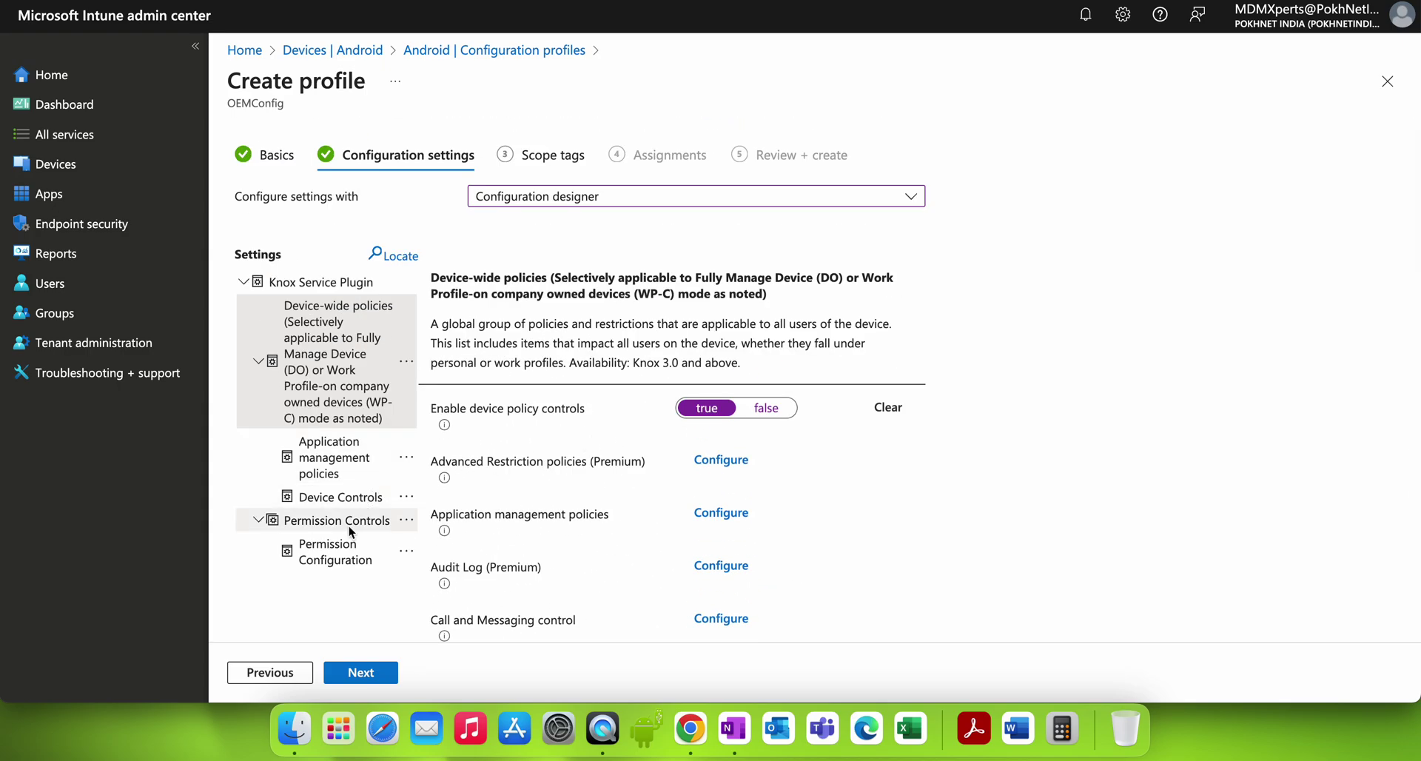
Step: Add a second Permission Configuration setting under Permission Controls
click(328, 546)
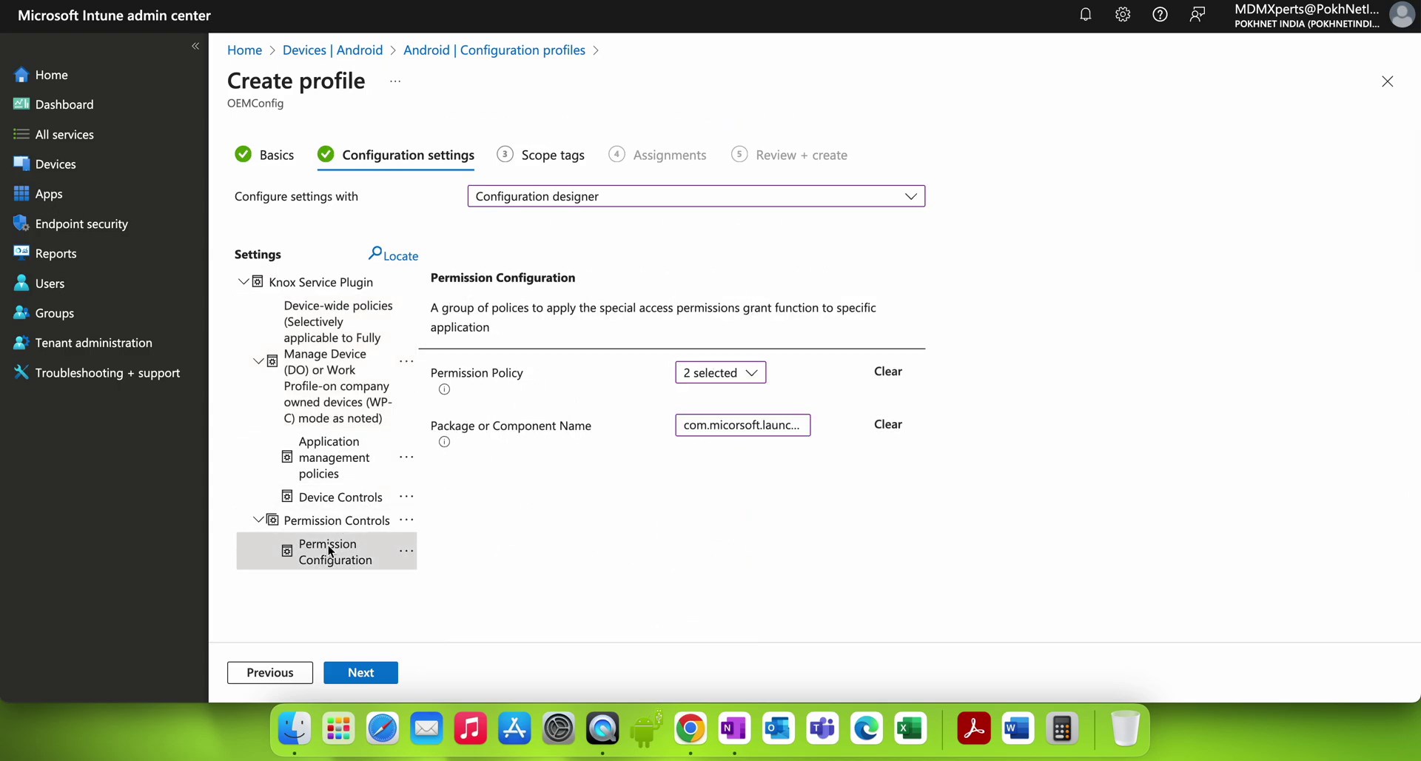
click(406, 519)
click(478, 567)
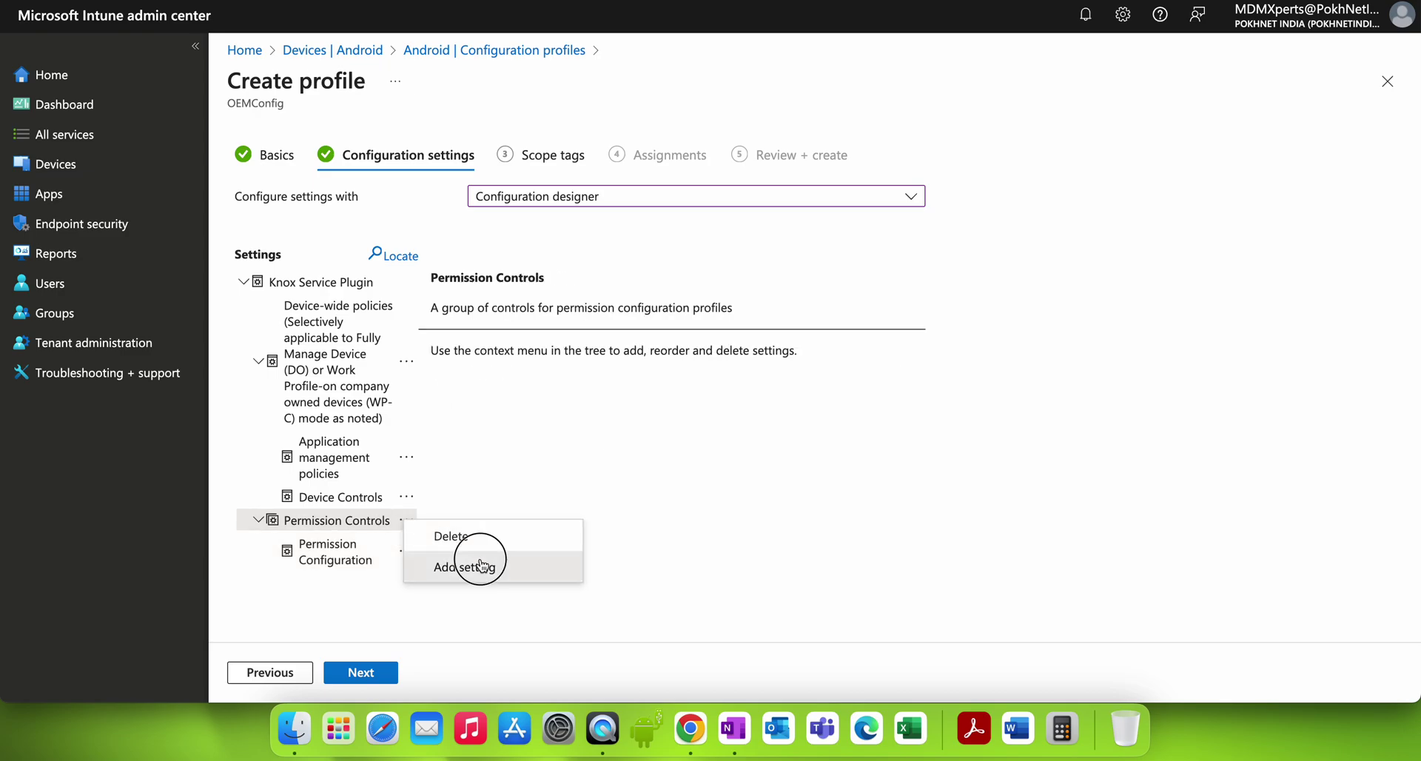
Step: Delete the Application management policies and Device Controls bundles from the profile's settings tree
scroll(580, 444, down, 2)
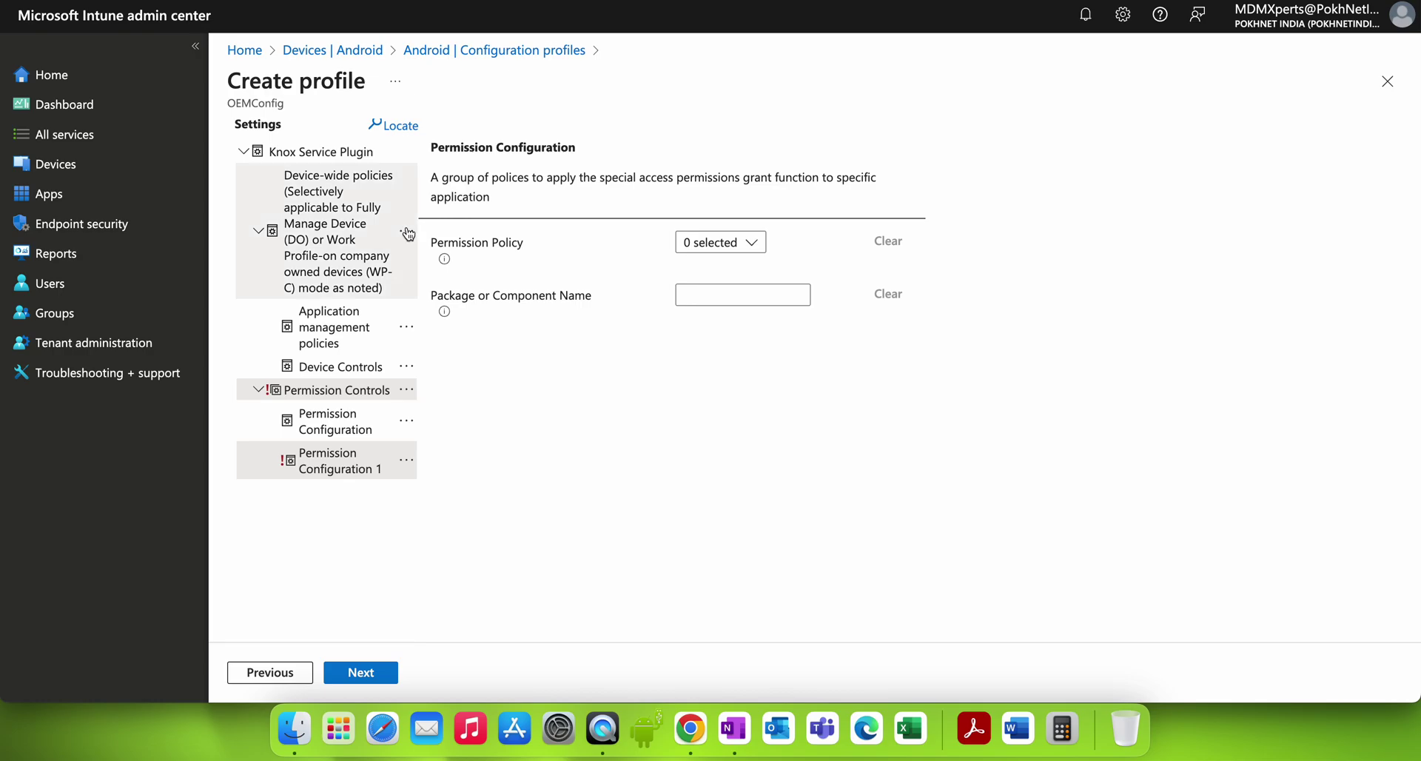
click(408, 332)
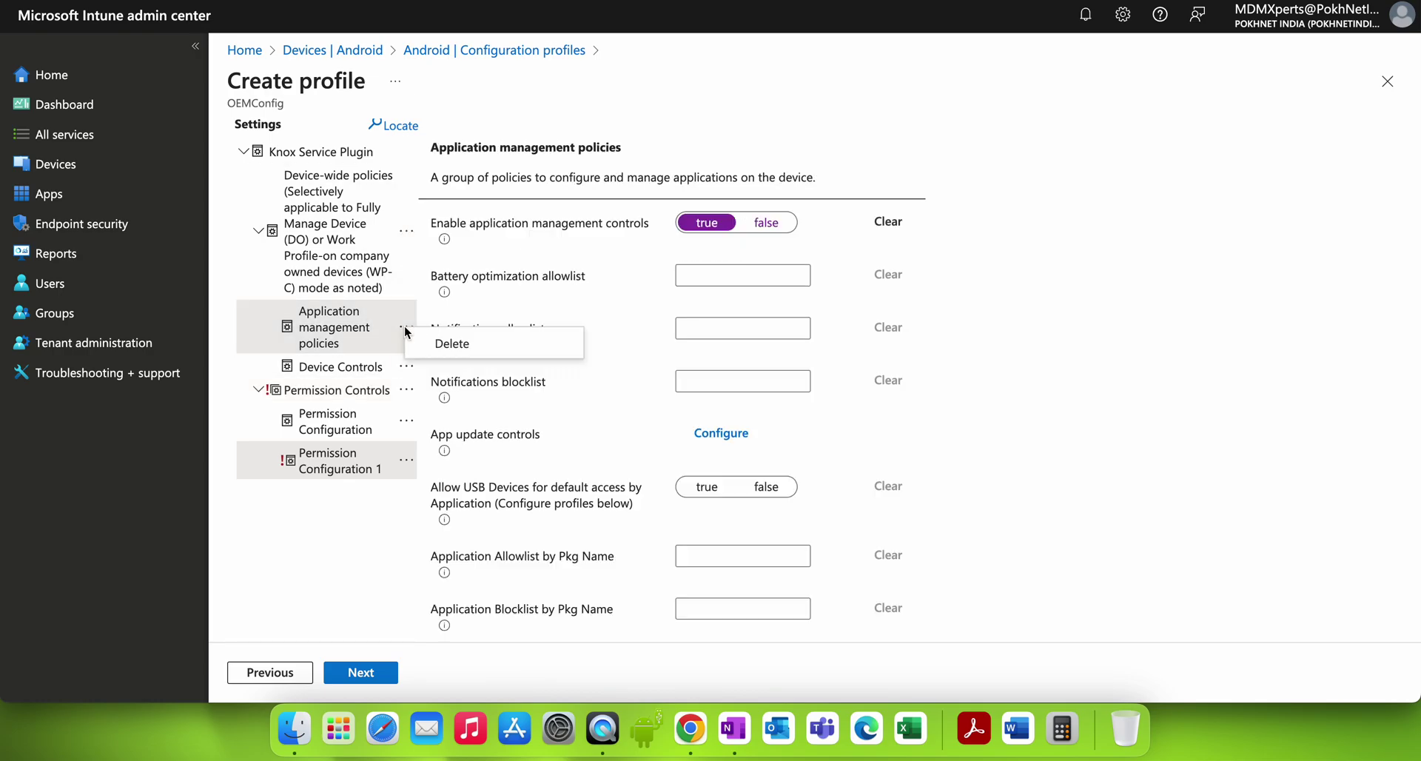
click(415, 343)
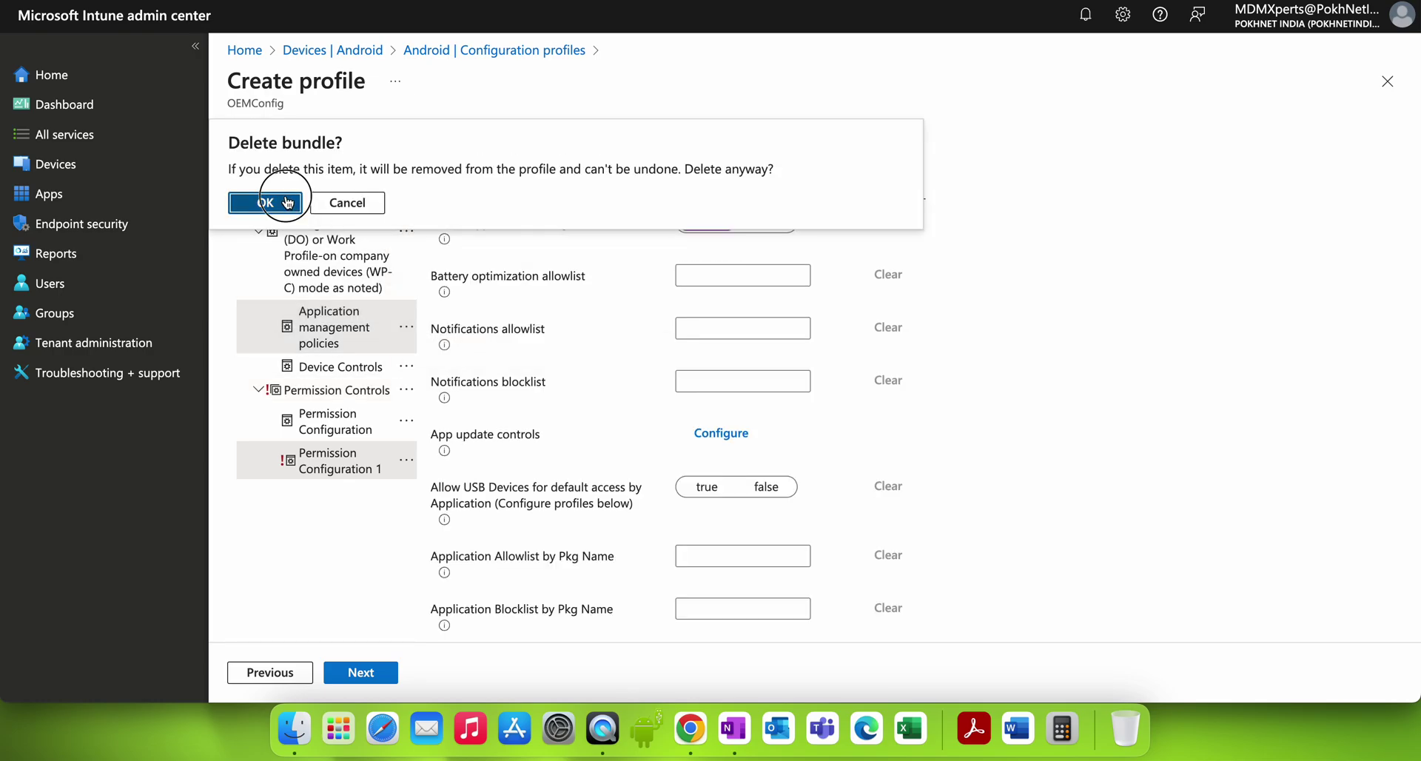
click(287, 201)
click(406, 312)
click(414, 327)
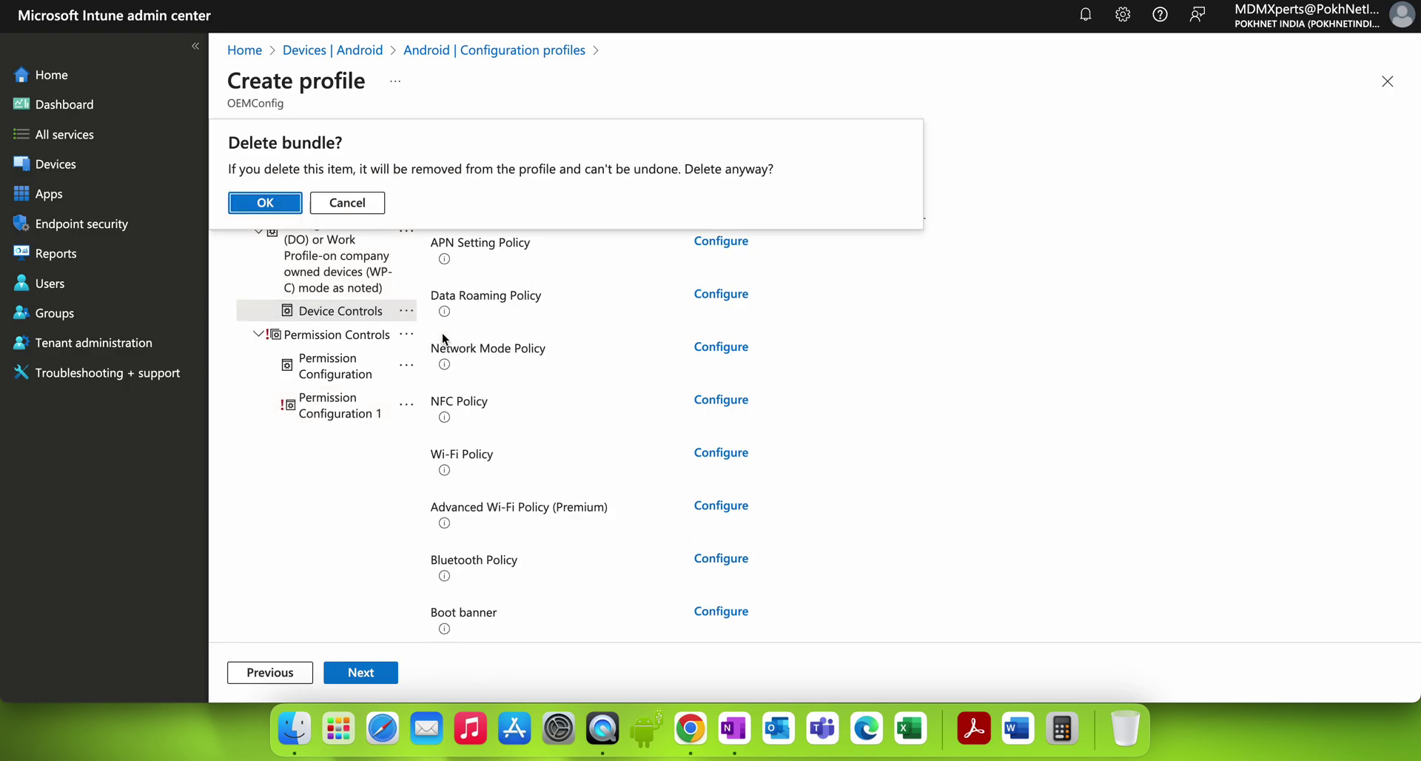
click(288, 199)
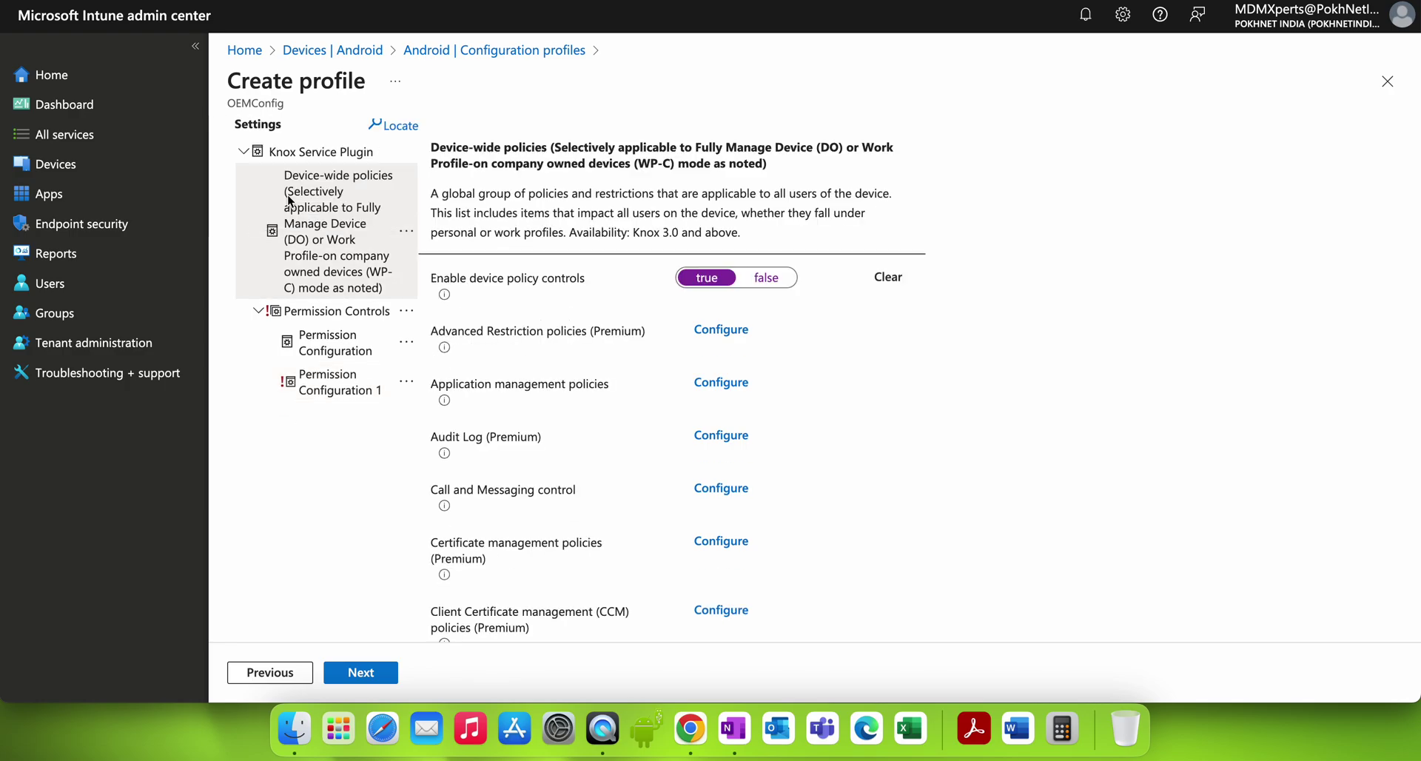
Step: Delete the Device-wide policies bundle from the Knox Service Plugin settings
click(408, 232)
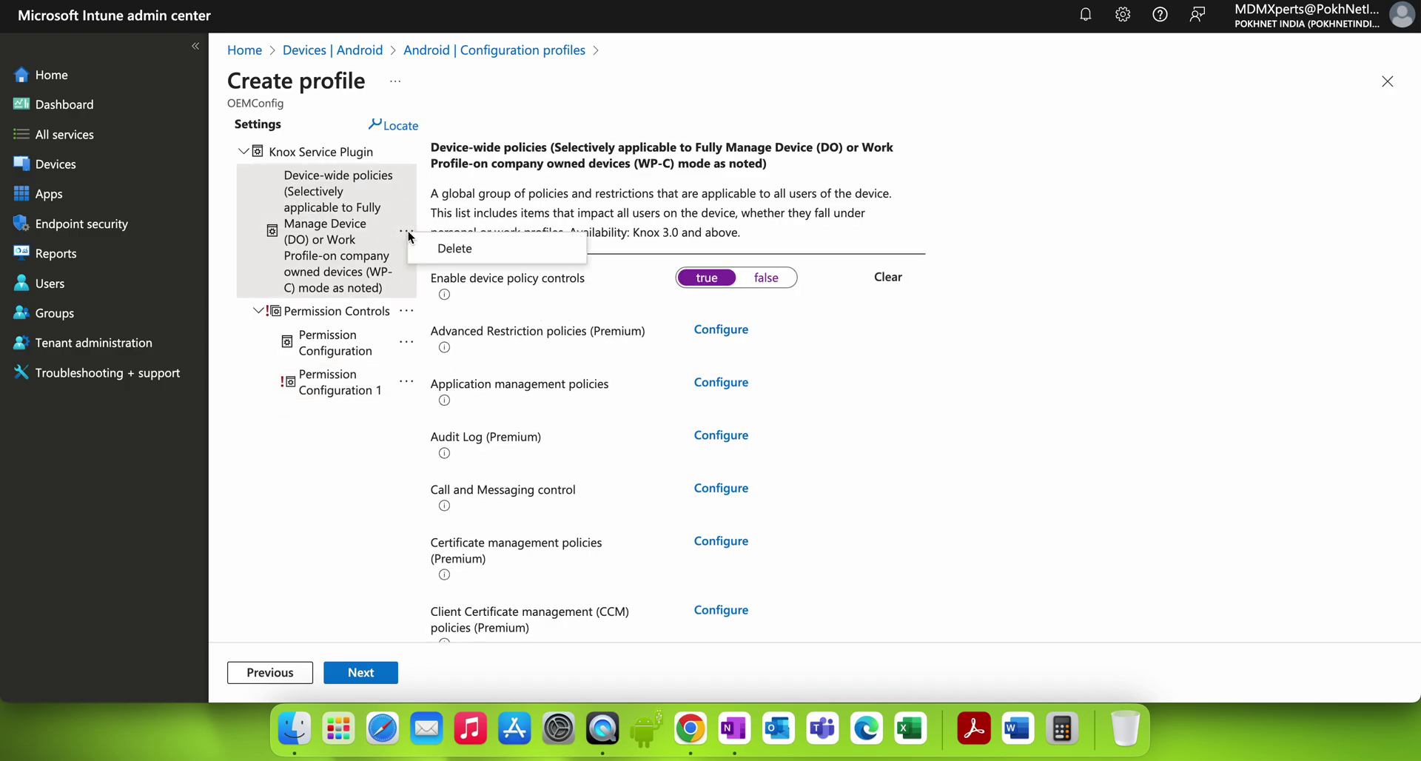
click(453, 249)
click(289, 200)
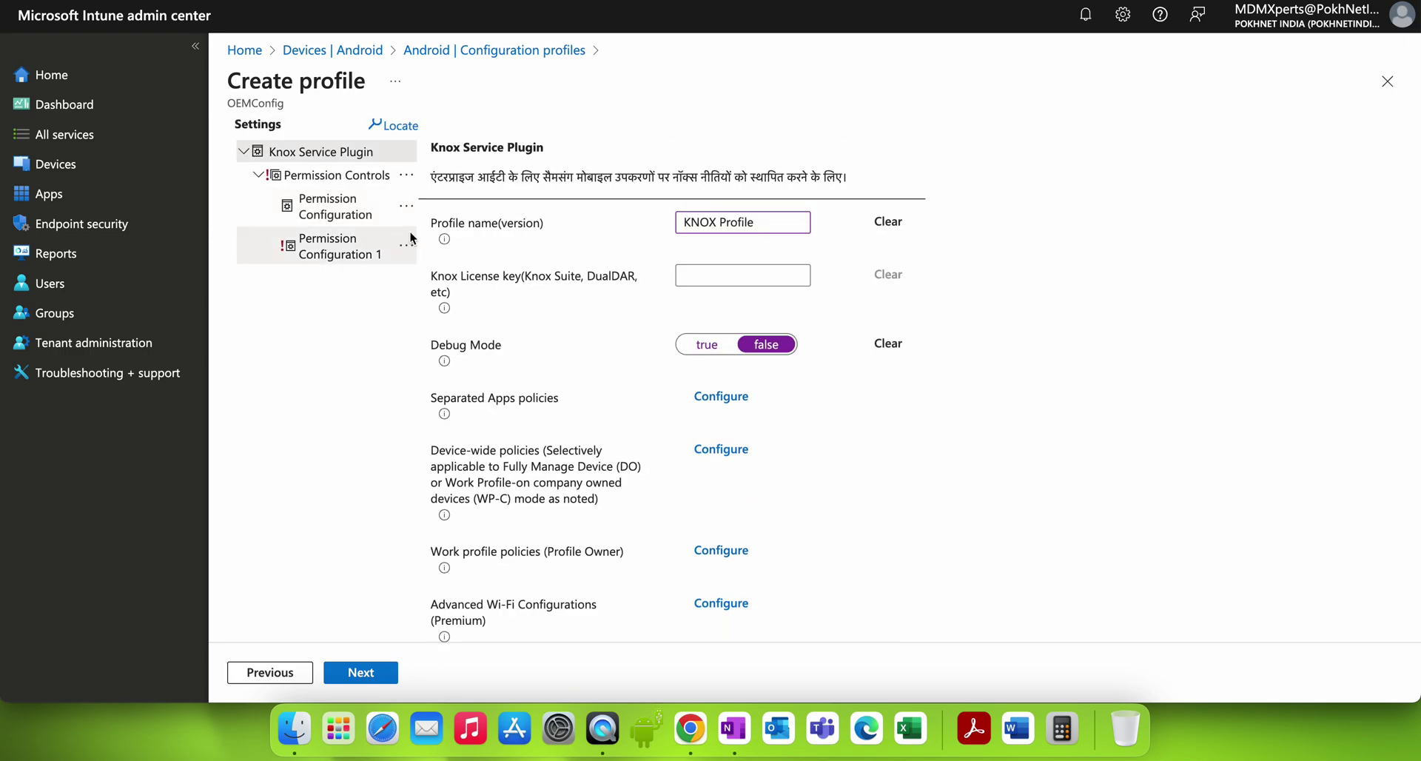
Step: Set the Permission Policy of the second permission configuration to Notification access
click(356, 215)
click(332, 252)
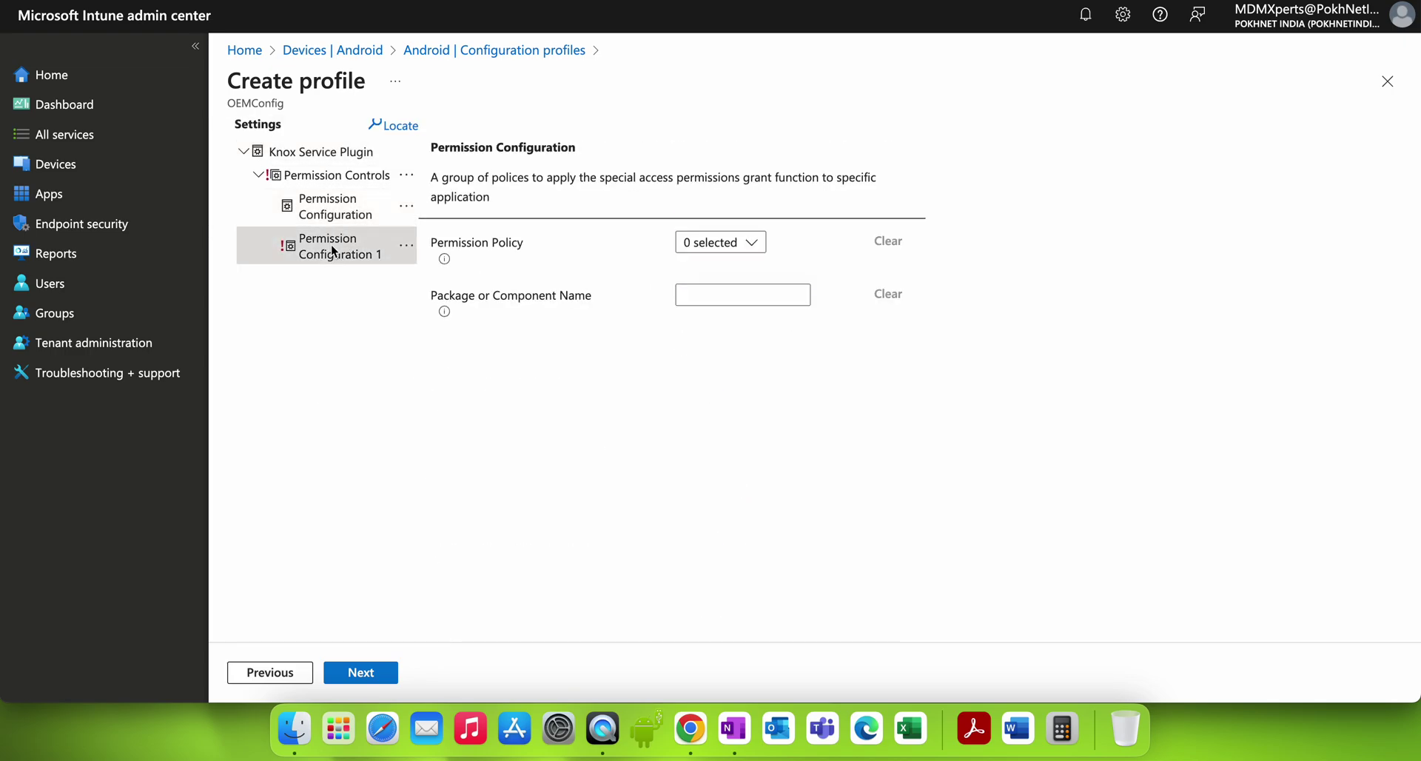
click(388, 207)
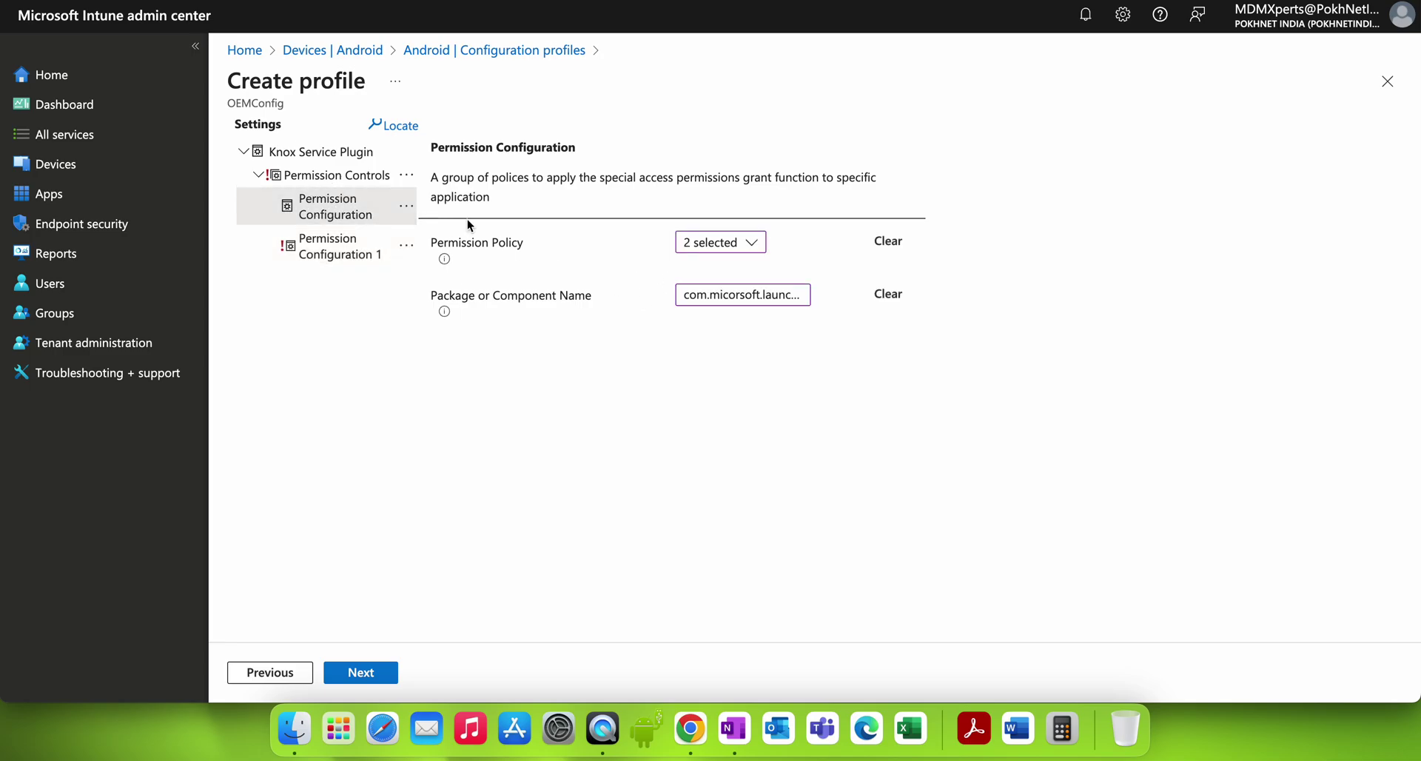
click(326, 242)
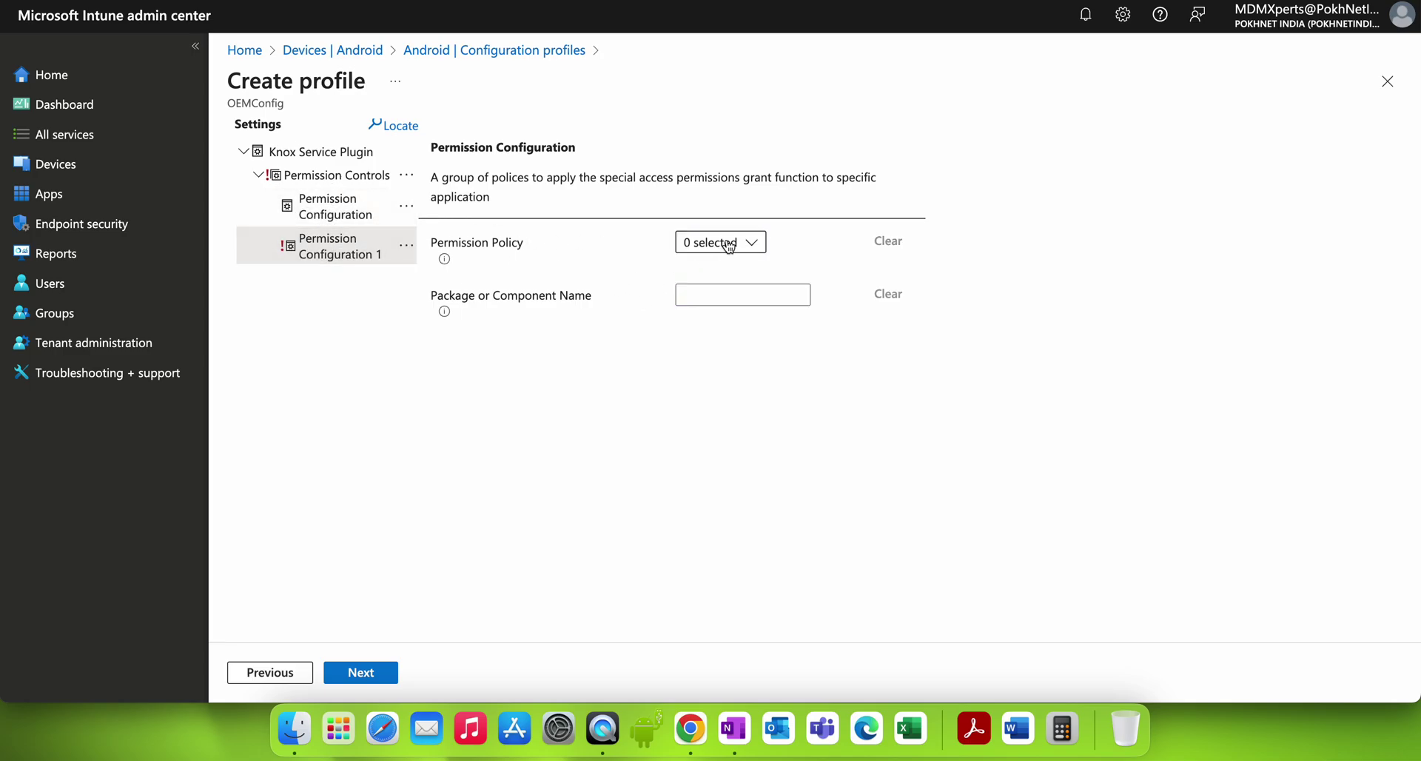
click(406, 245)
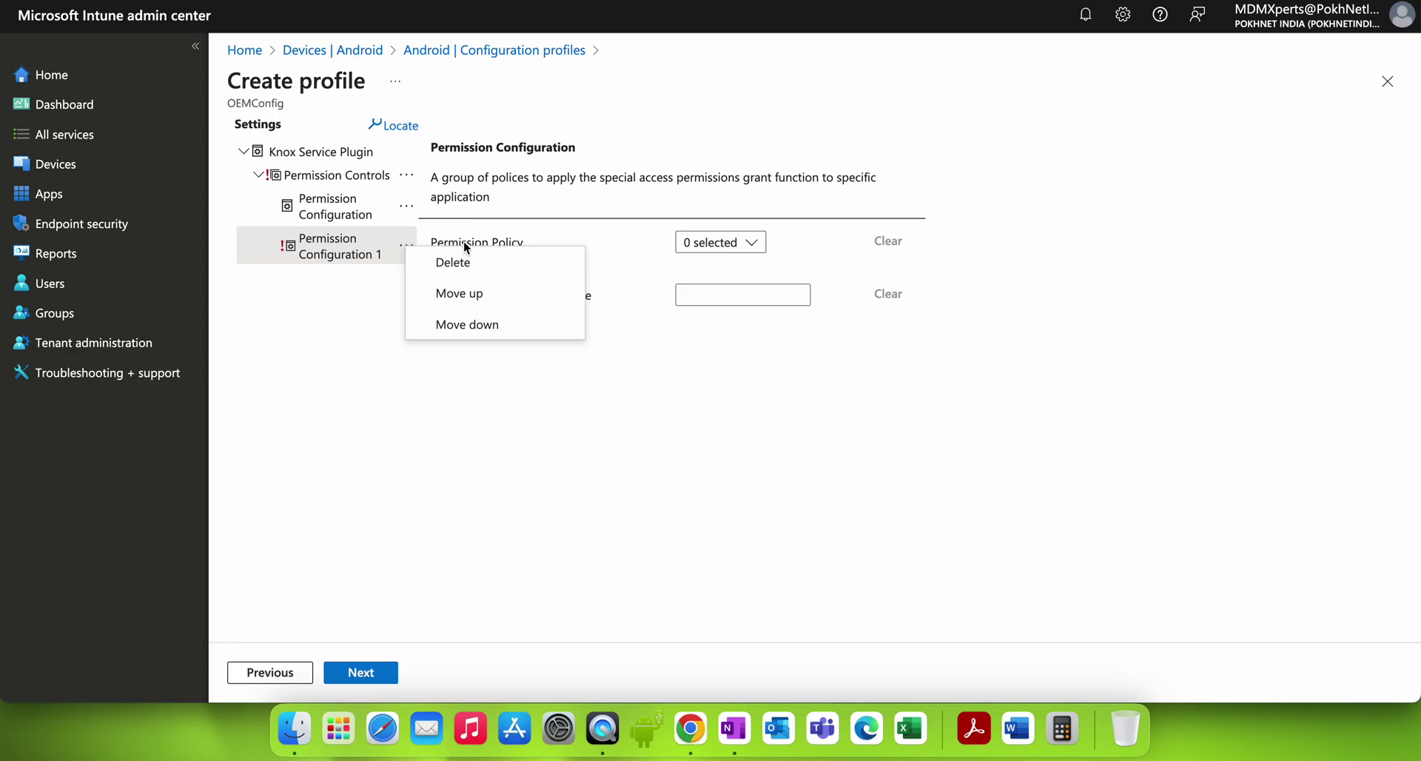
click(674, 357)
click(746, 247)
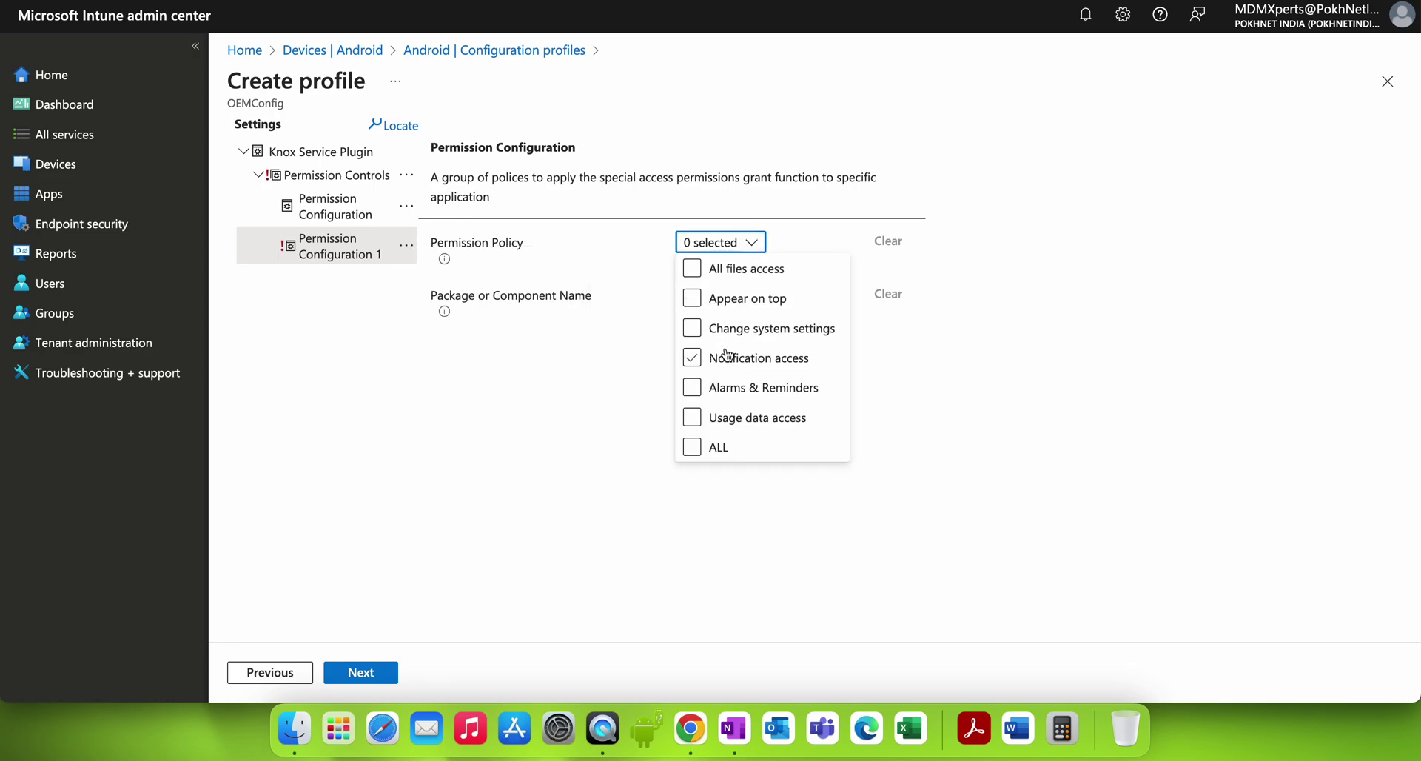
click(700, 360)
click(615, 381)
Step: Copy com.microsoft.launcher.enterprise/com.microsoft.launcher.next.model.notification.AppNotificationService from the Microsoft article into the second permission configuration's Package or Component Name
click(725, 295)
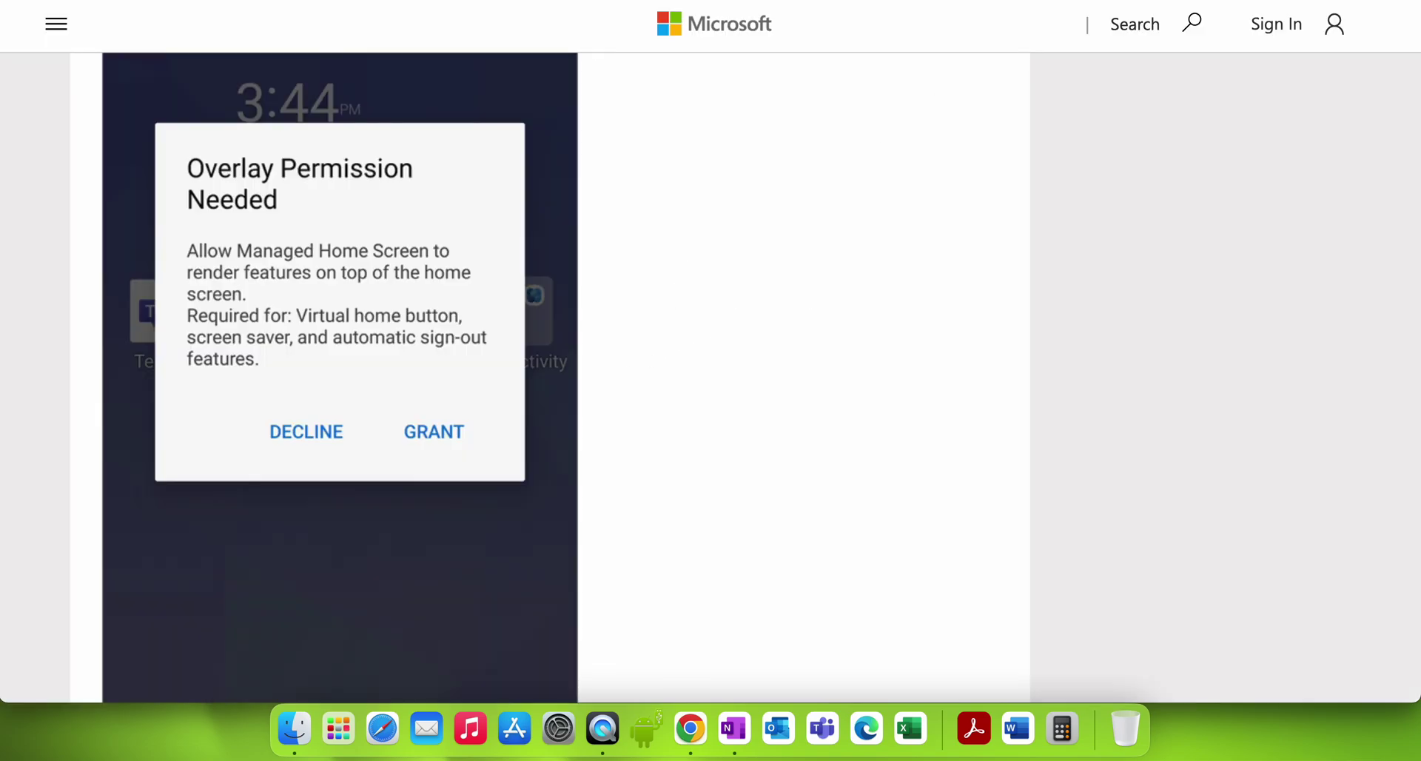
scroll(796, 392, down, 10)
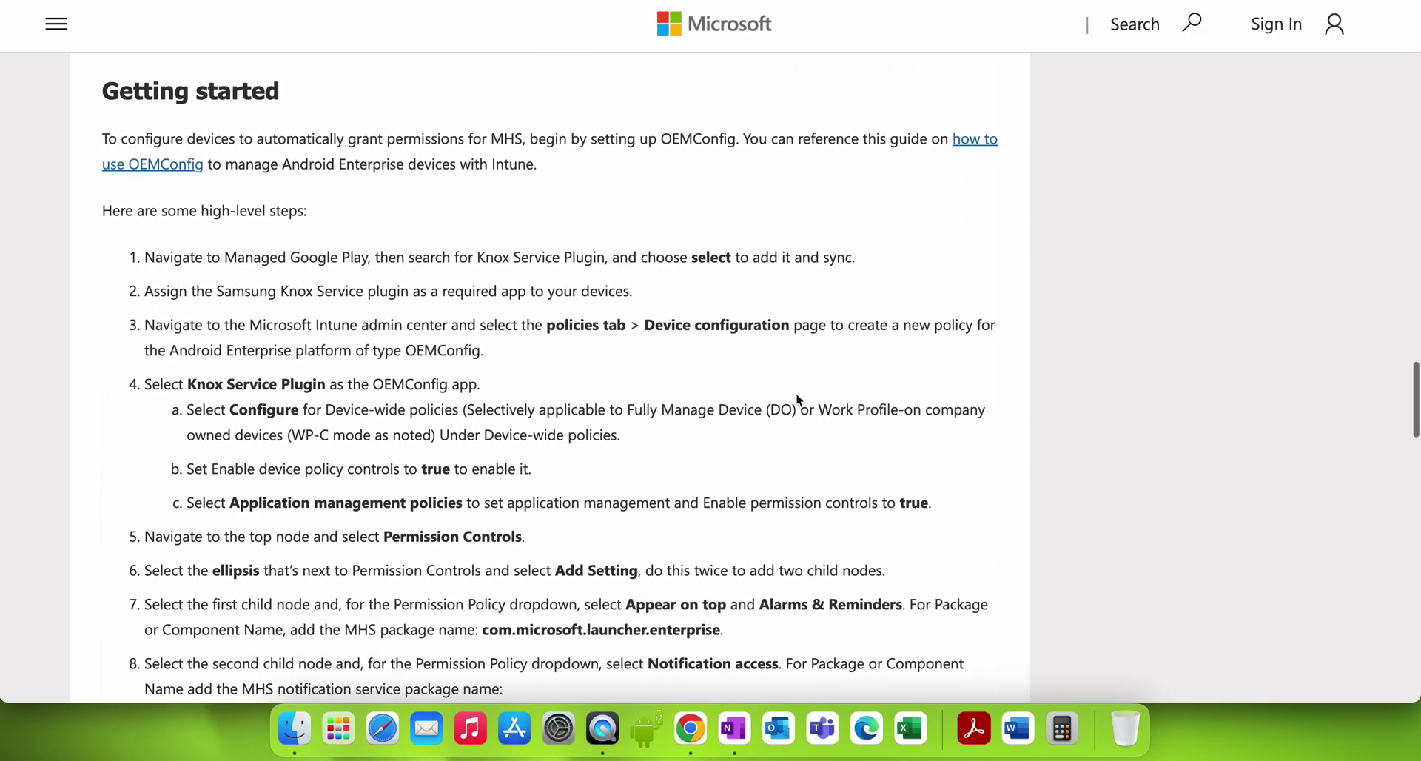
scroll(796, 400, down, 6)
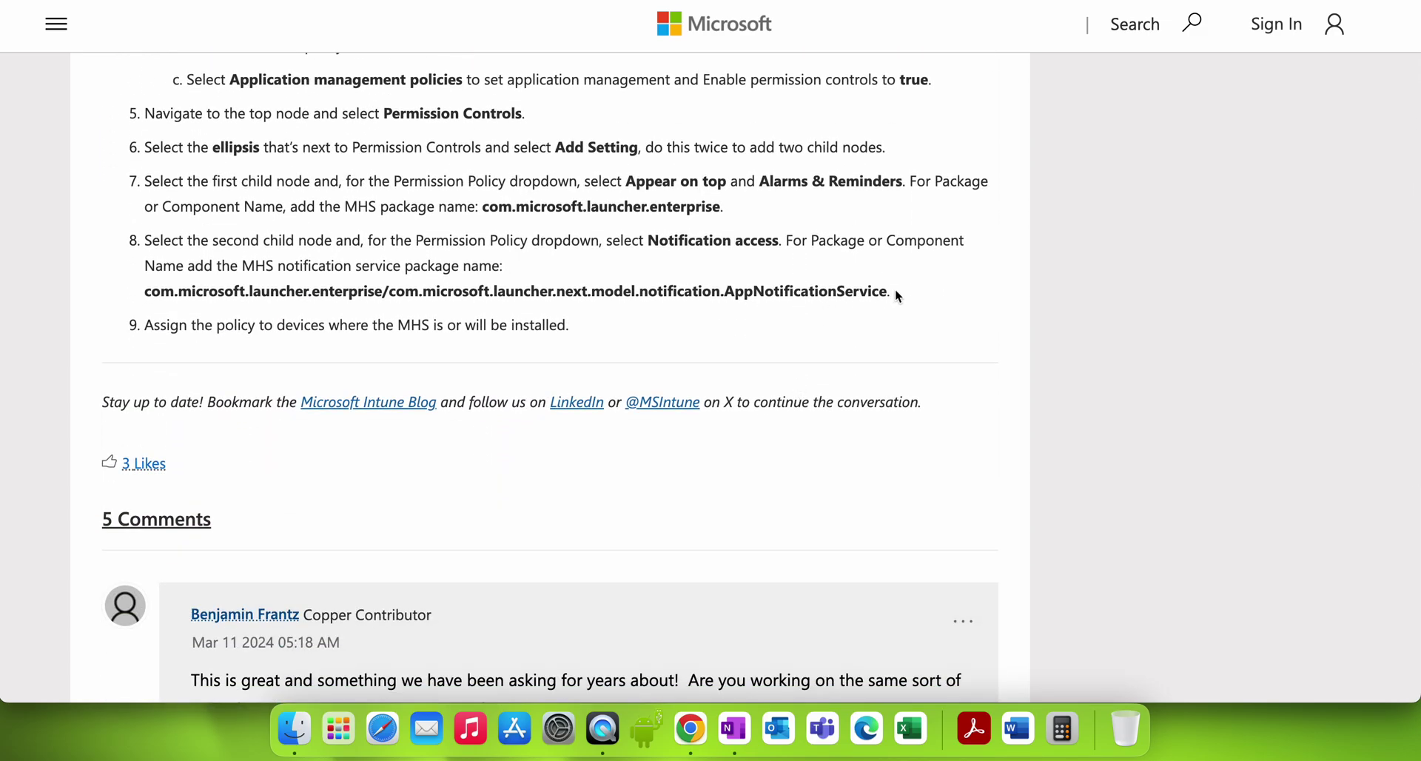
drag(898, 296, 149, 298)
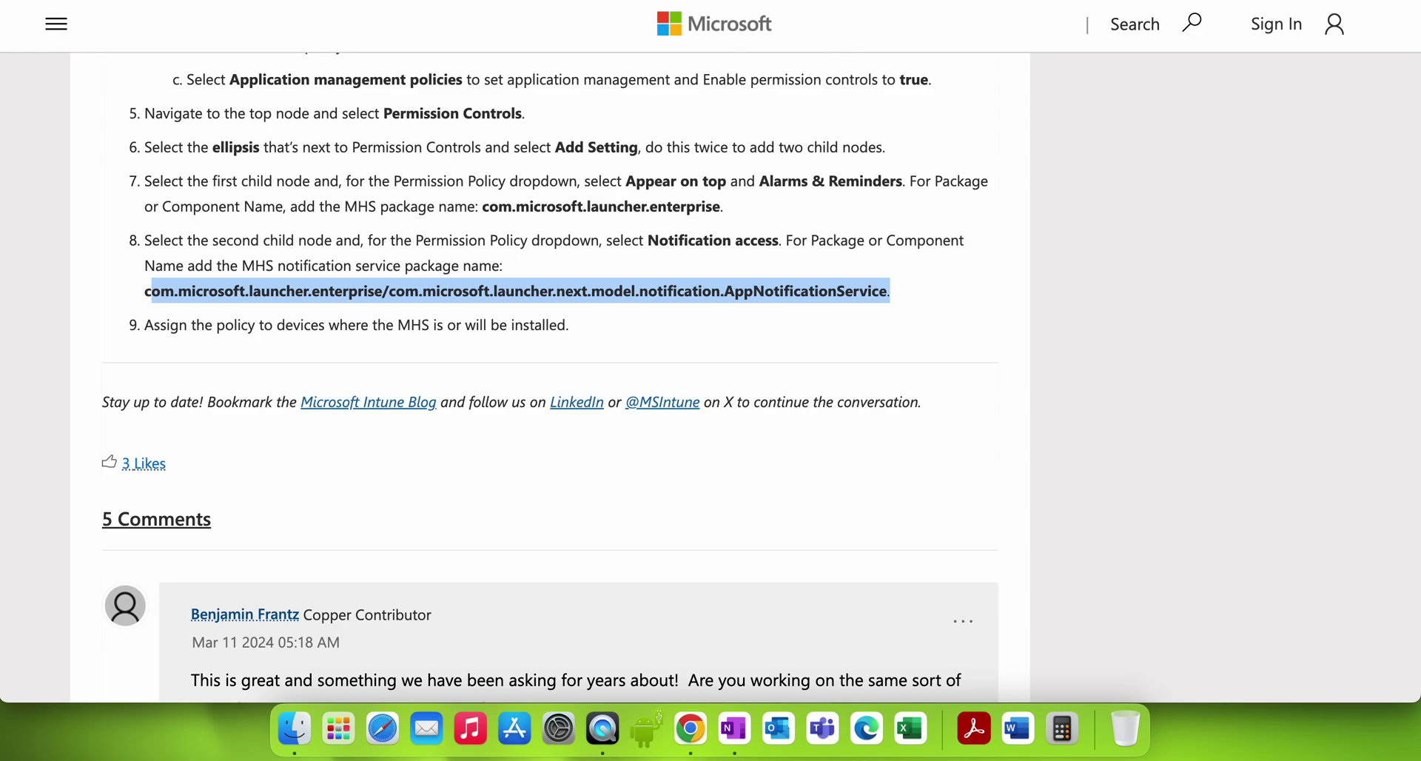
key(super+c)
key(super+Tab)
key(super+v)
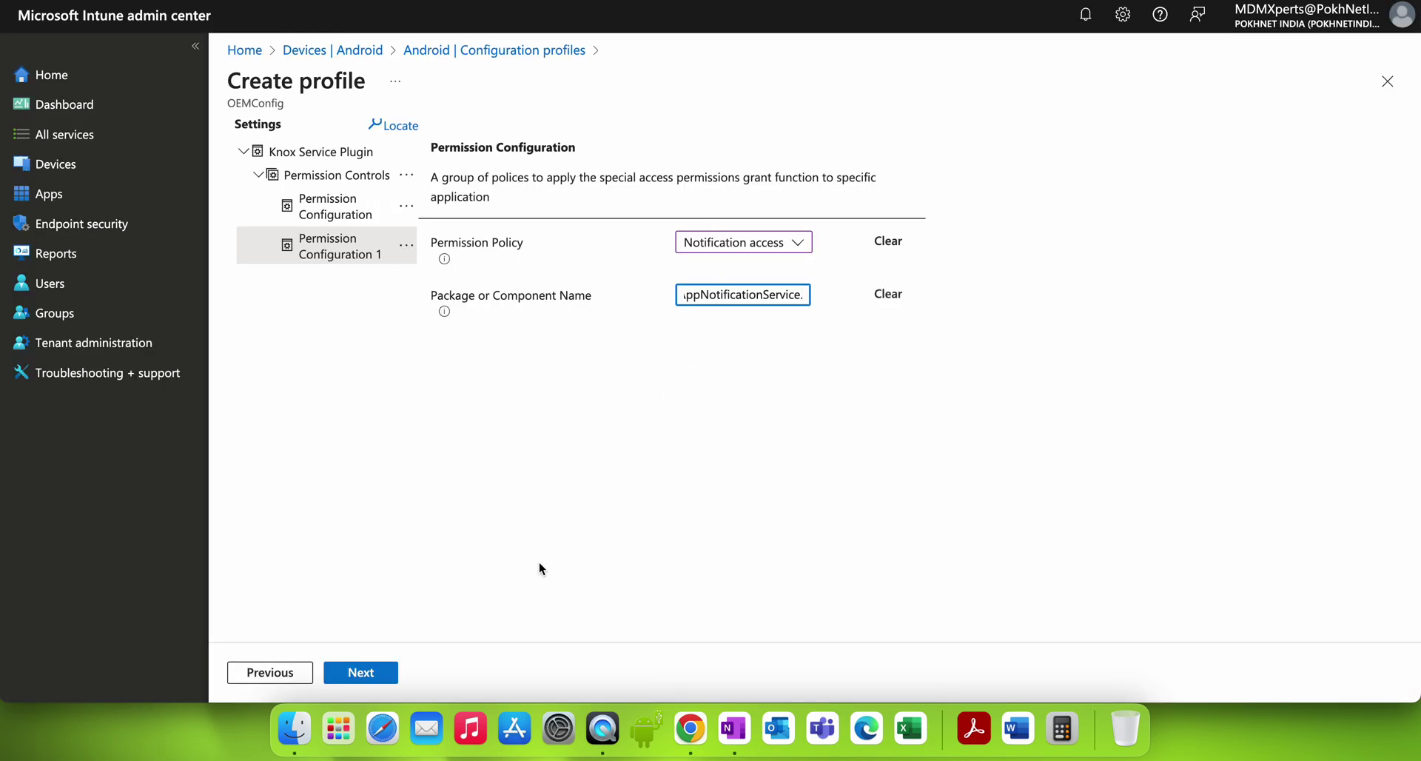
Step: Remove the trailing period from the second permission configuration's Package or Component Name
key(BackSpace)
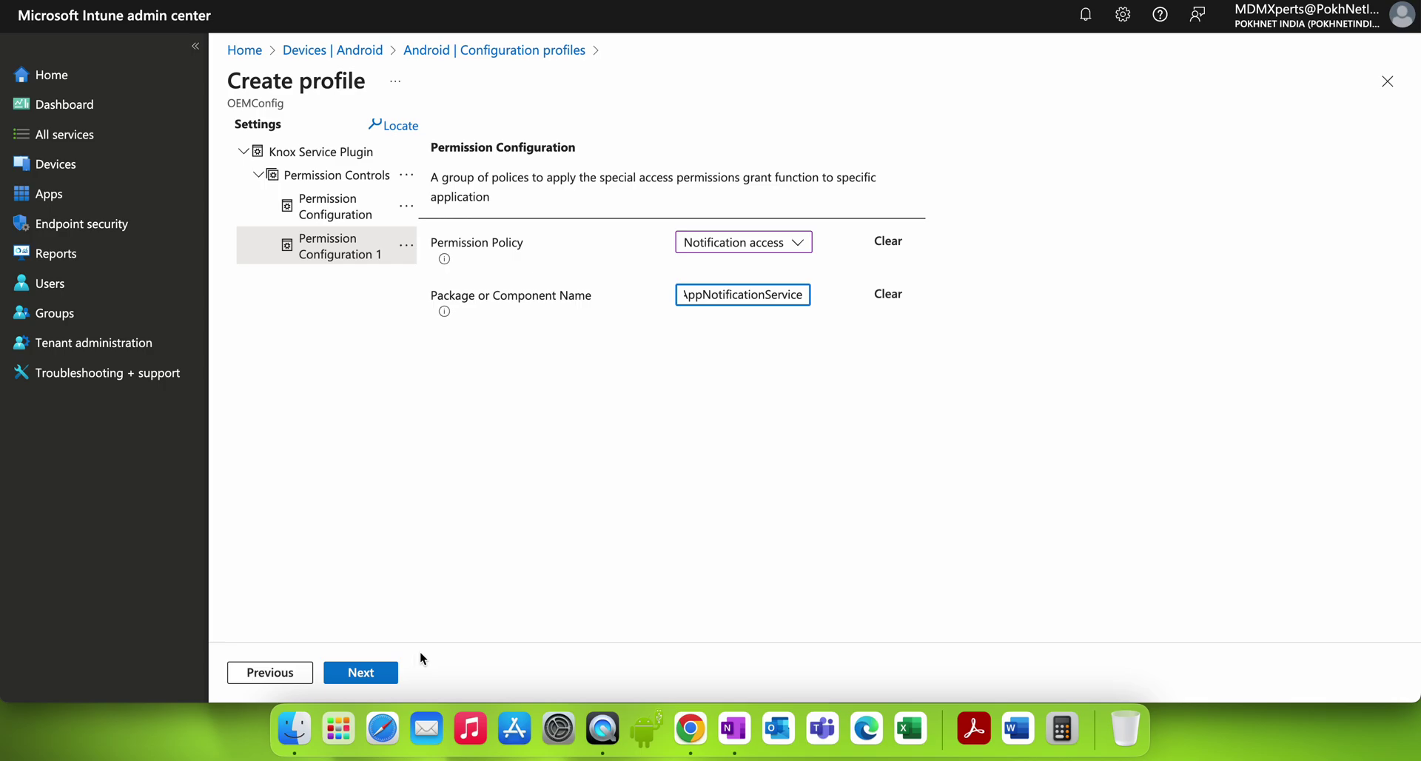
click(386, 672)
click(282, 672)
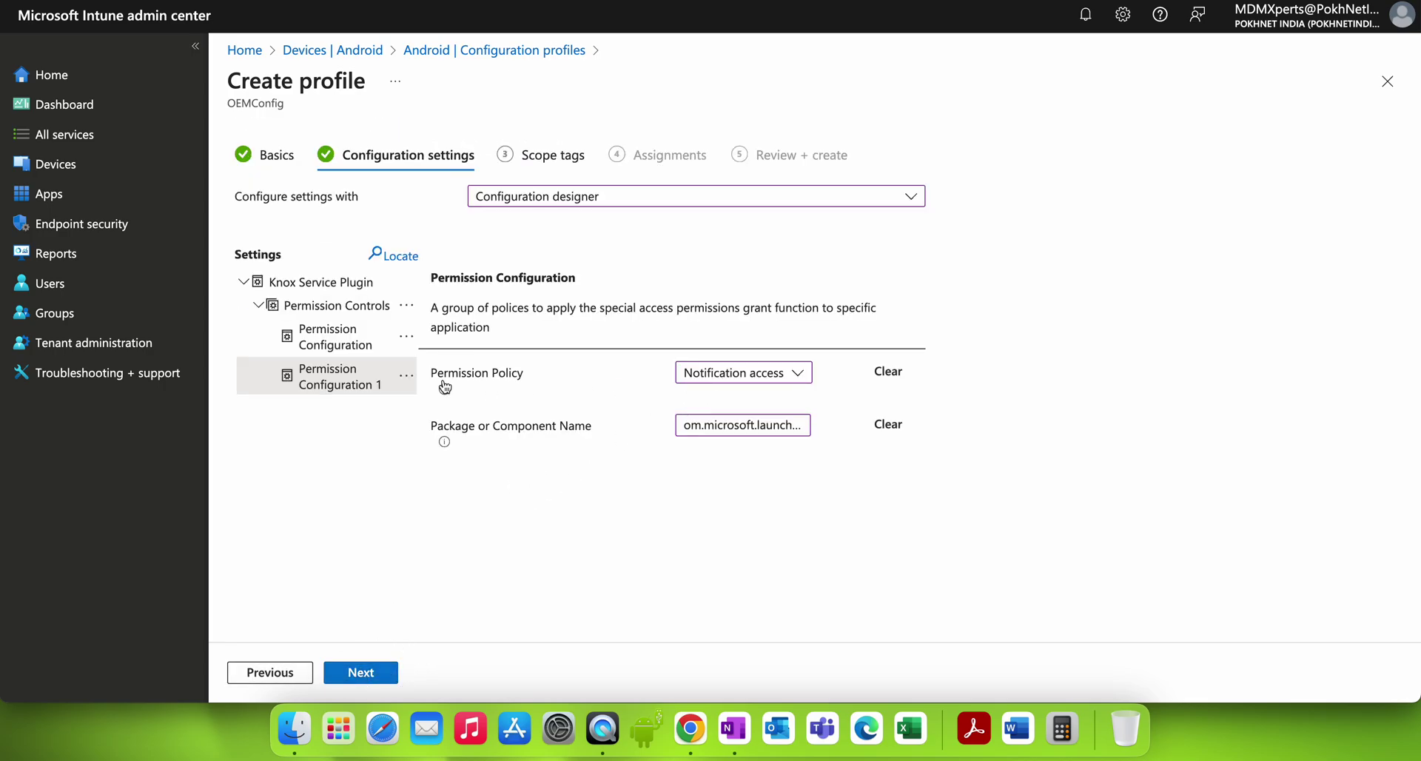
Step: Check the first permission configuration, the Knox Service Plugin node and the Permission Controls node's options in the settings tree
mouse_move(444, 387)
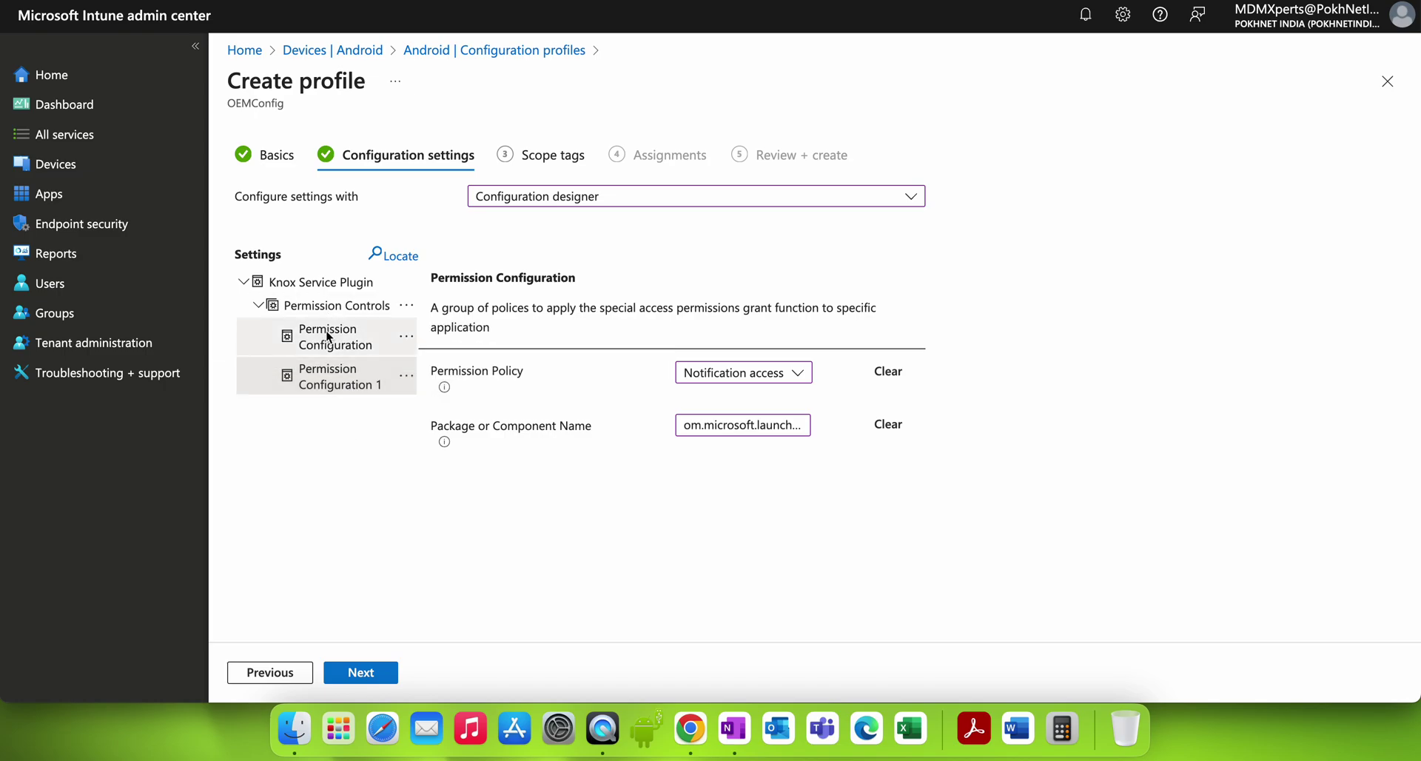
click(332, 335)
click(362, 285)
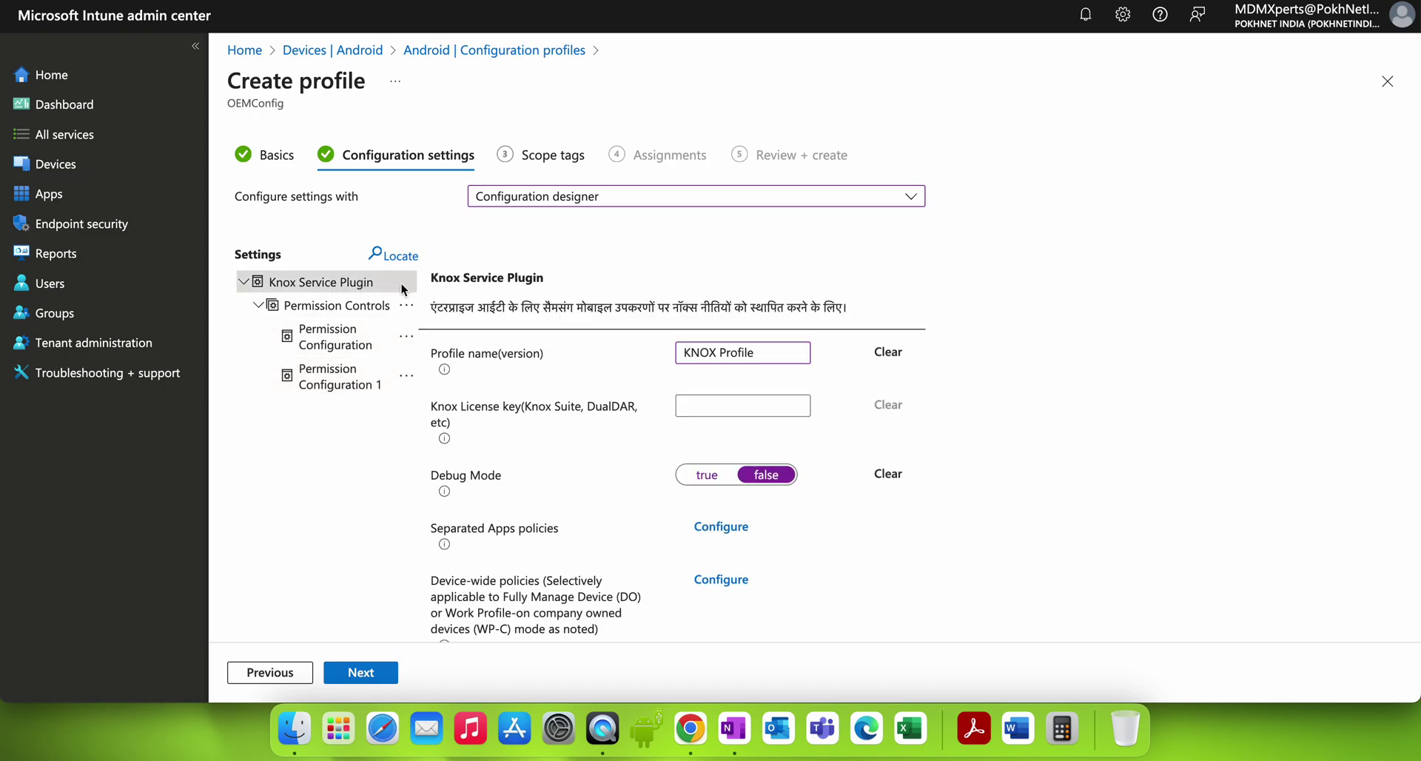
click(386, 307)
click(407, 305)
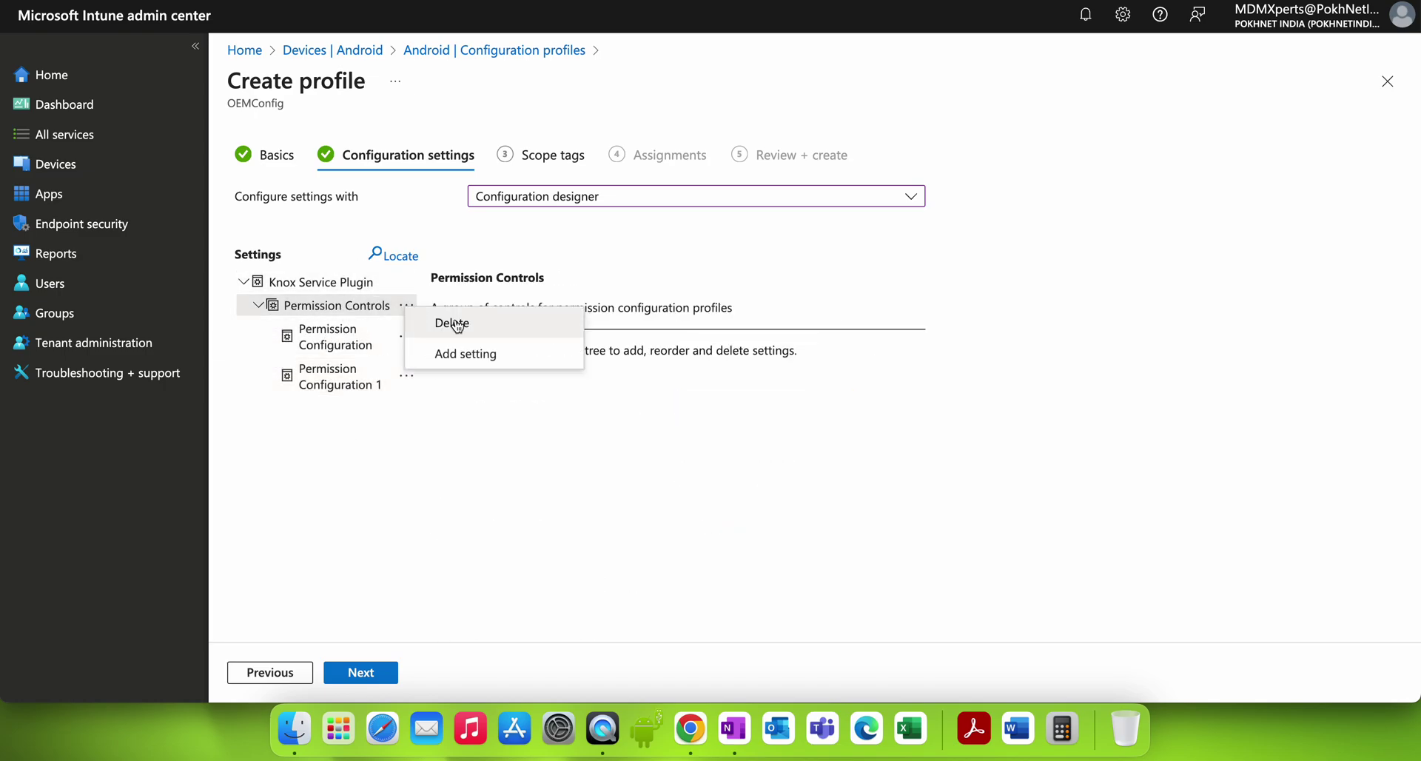
click(419, 390)
Step: Look through all Knox Service Plugin settings and recheck the values of both permission configurations
click(354, 287)
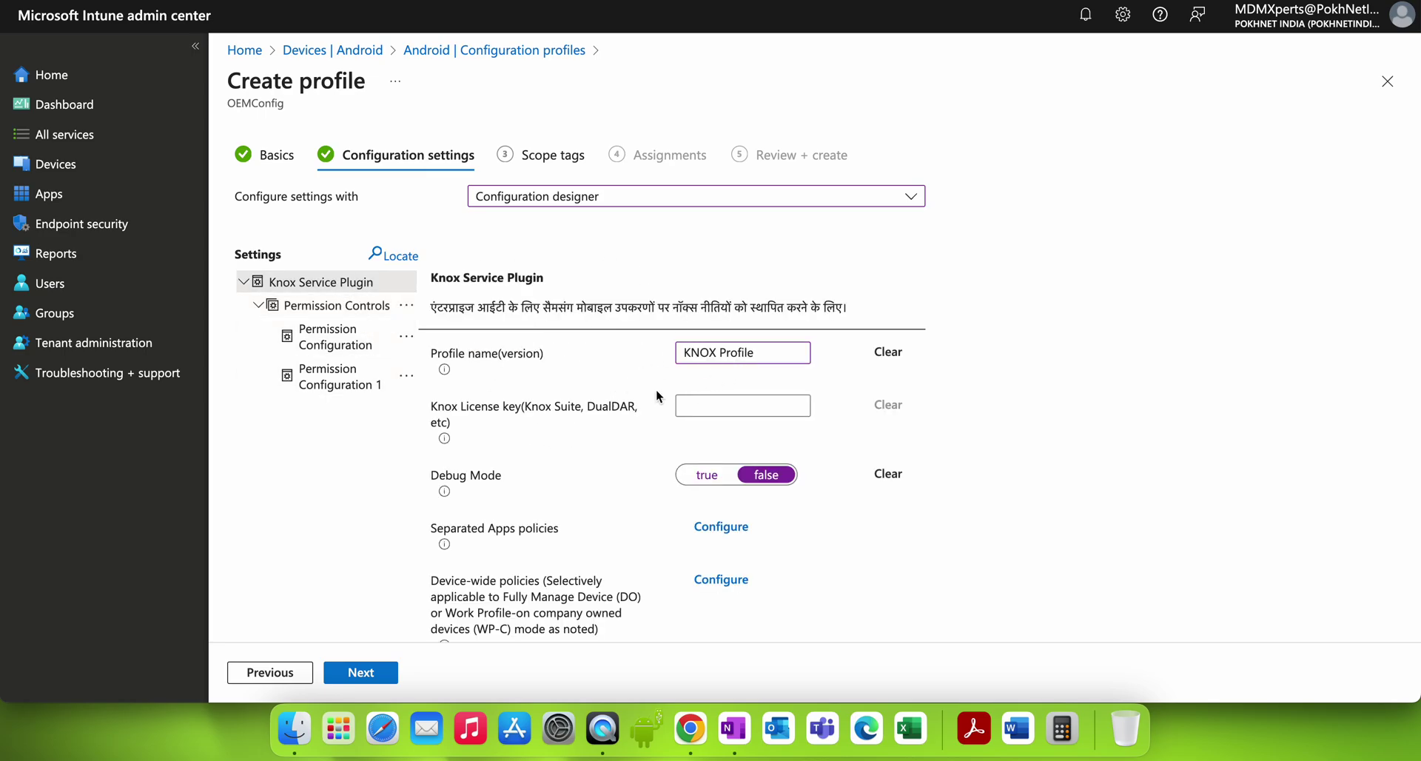
scroll(655, 393, down, 5)
scroll(609, 316, up, 2)
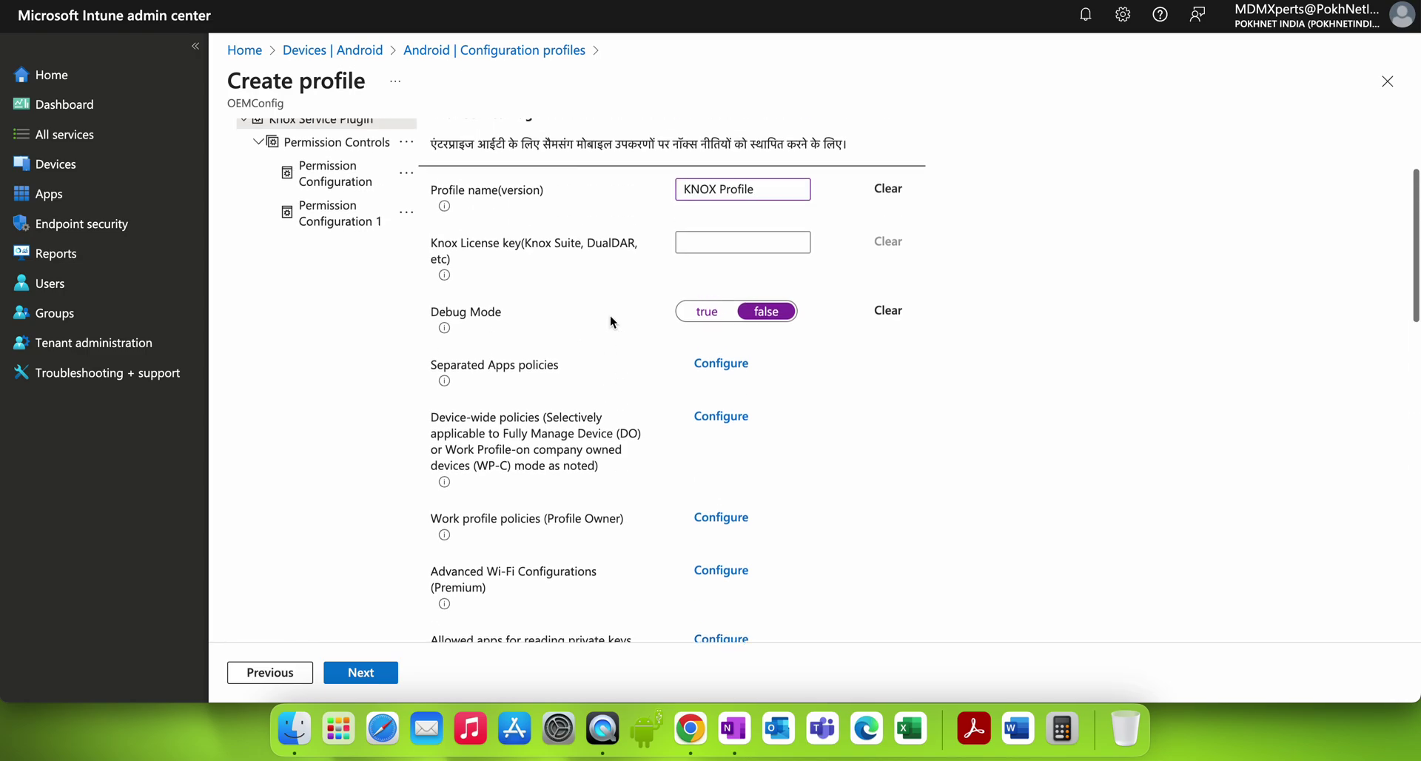
scroll(610, 315, down, 9)
scroll(611, 320, down, 9)
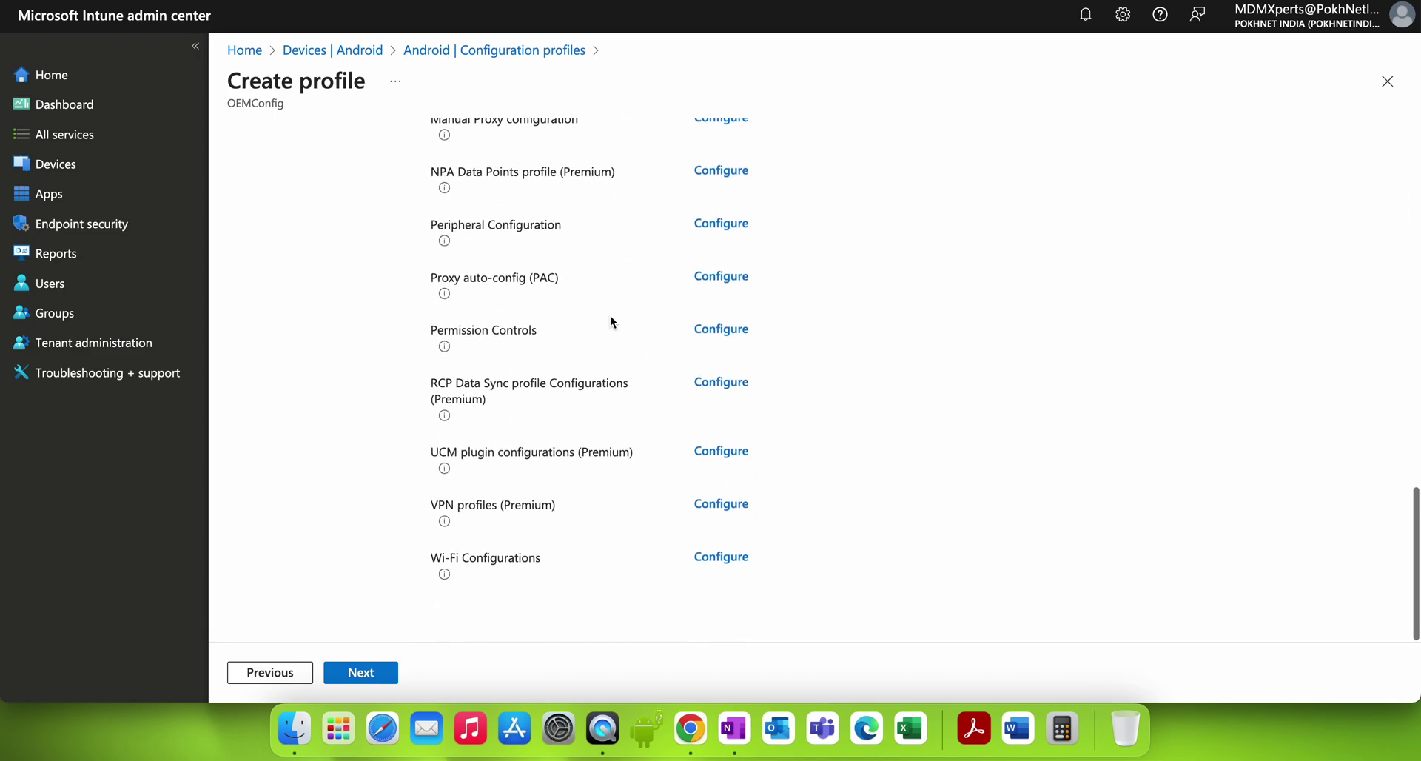
scroll(610, 321, up, 10)
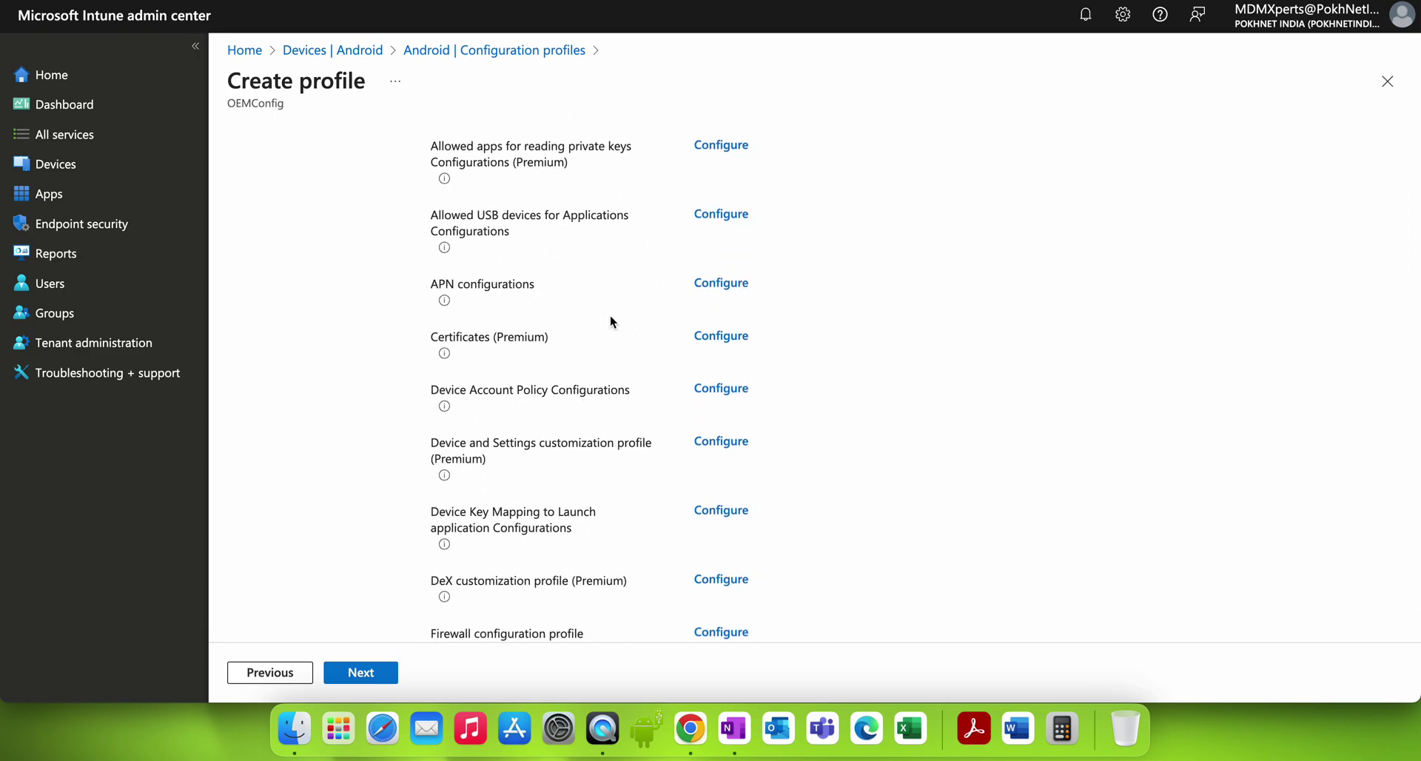
scroll(610, 321, up, 5)
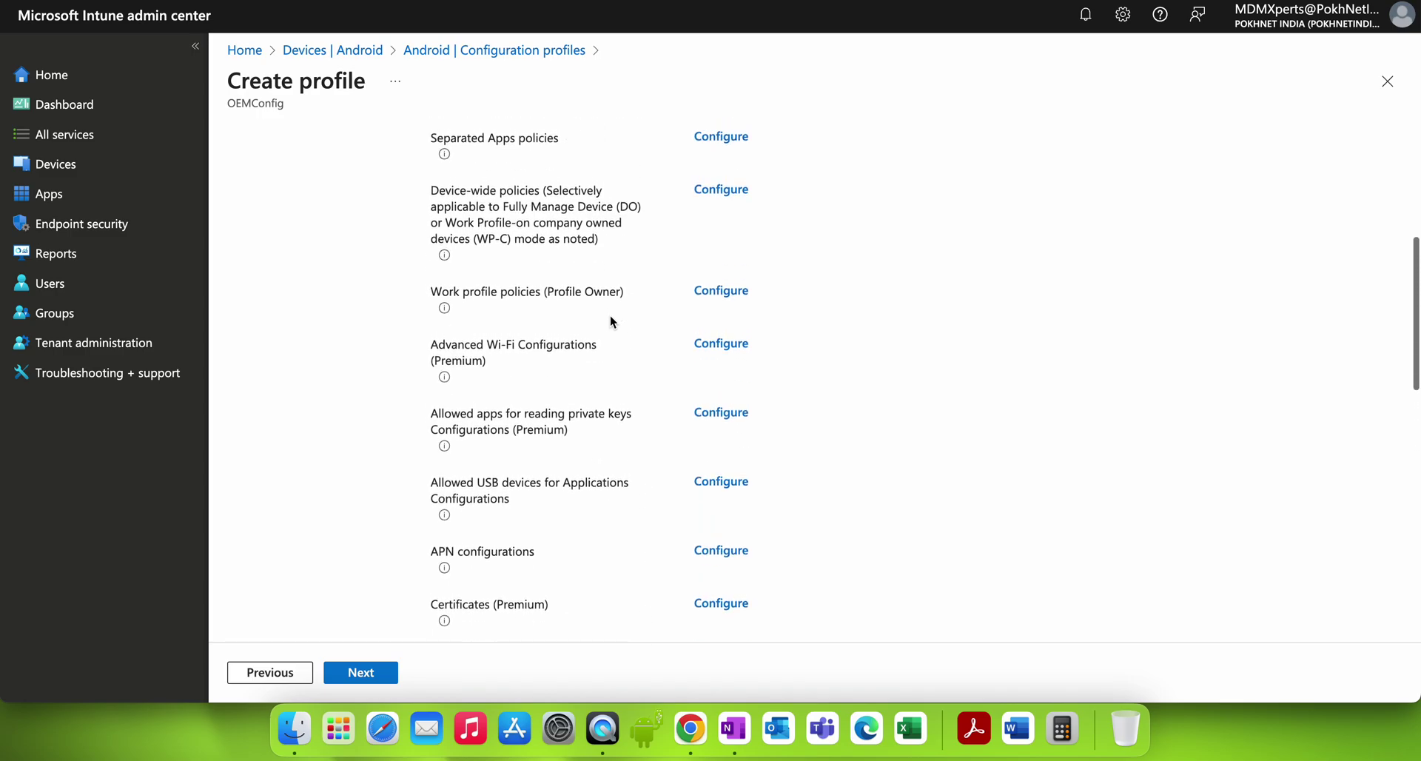
scroll(610, 321, up, 7)
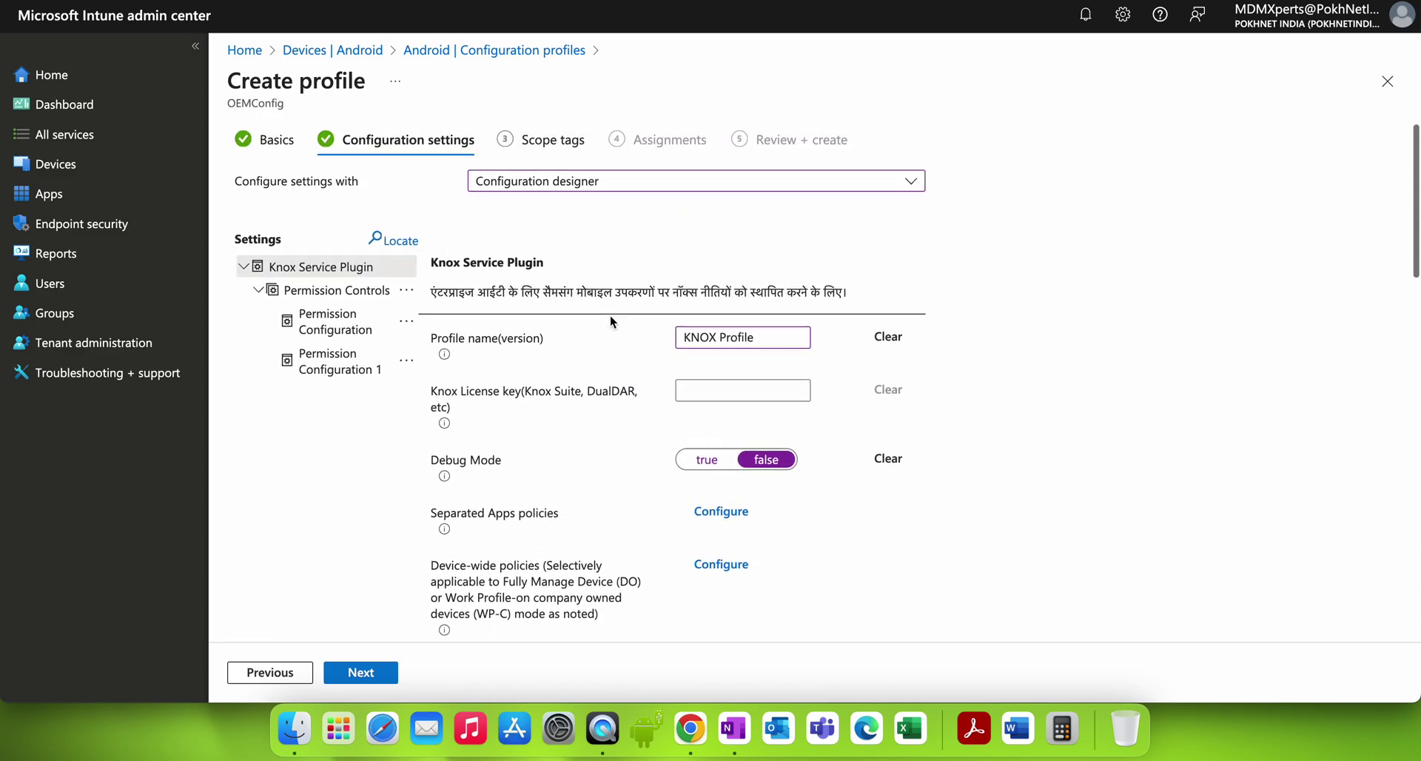
click(352, 348)
click(346, 388)
click(275, 339)
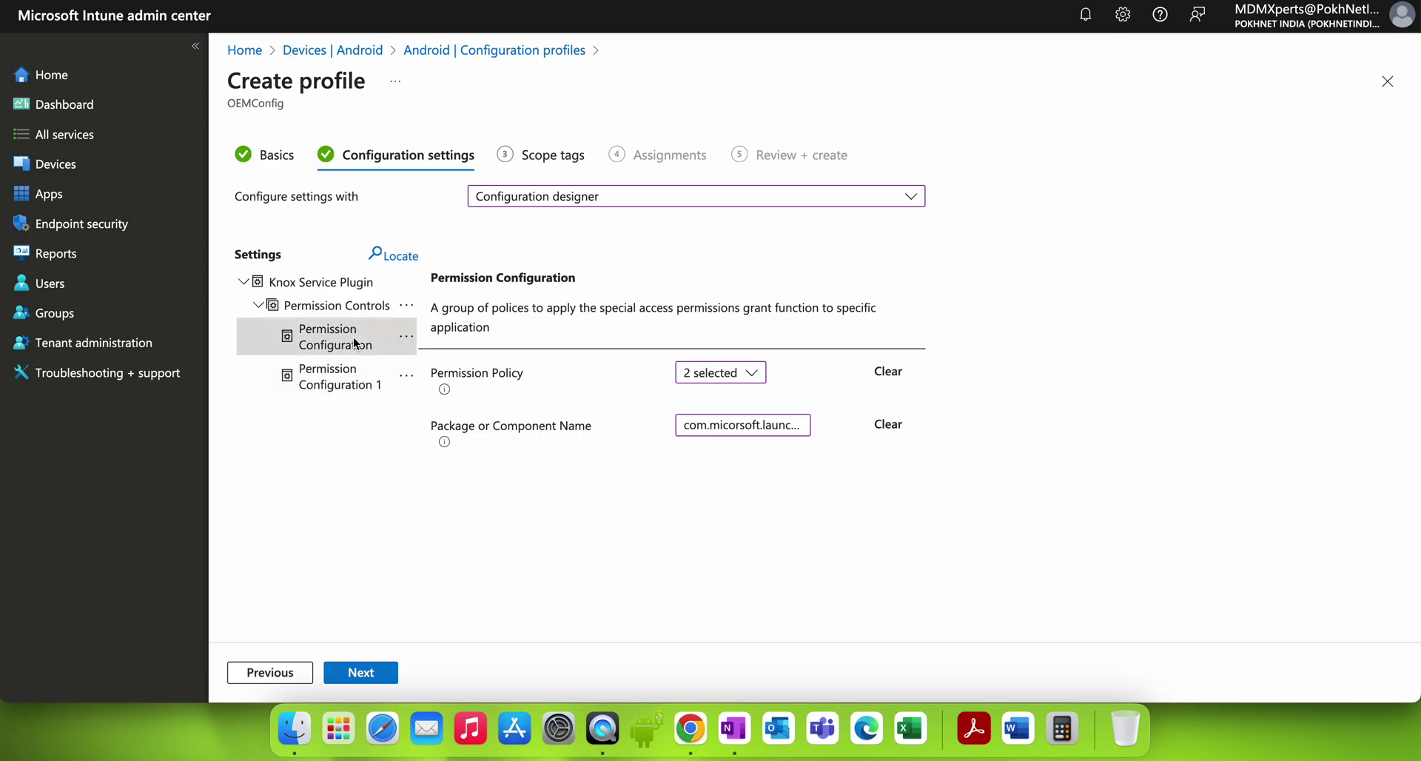
Step: Keep the Default scope tag, assign the profile to all devices and create it
click(390, 677)
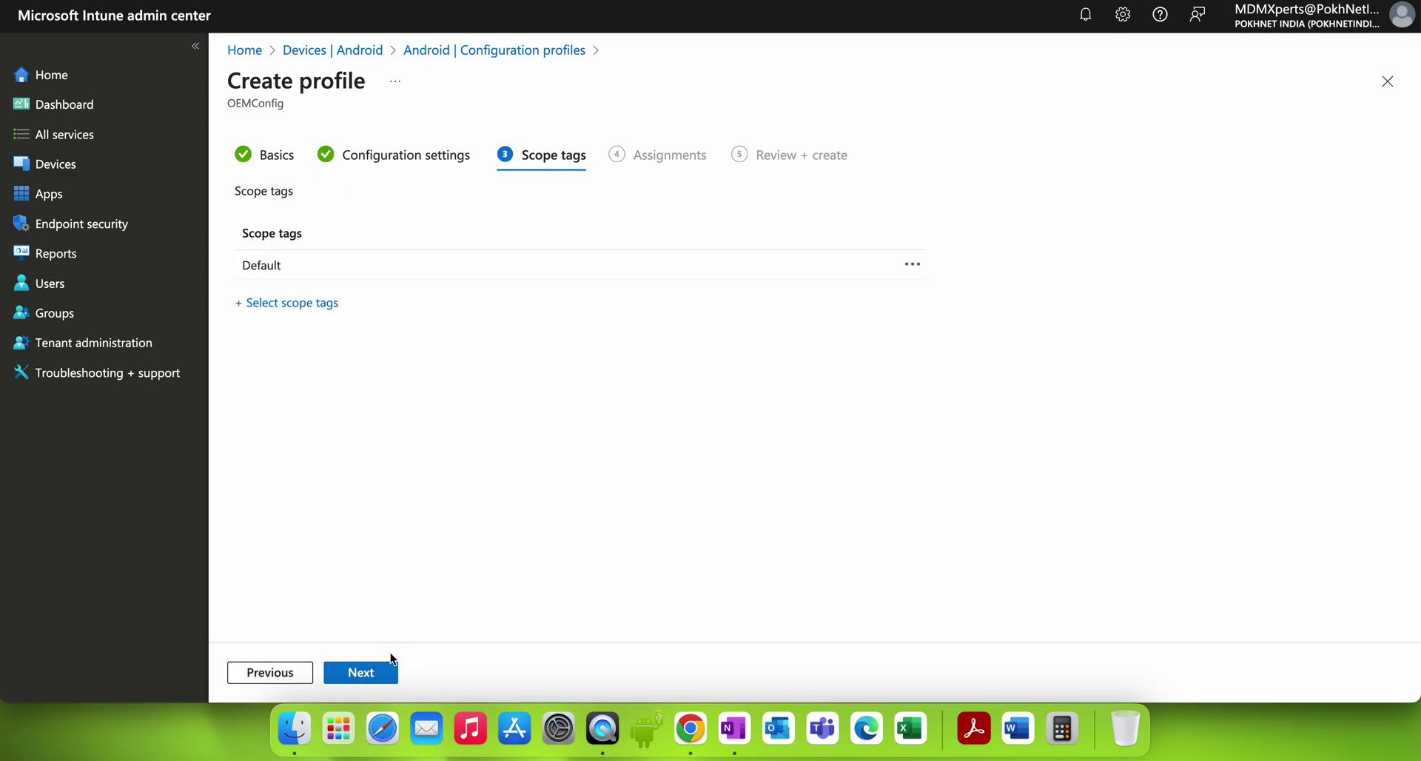
click(361, 672)
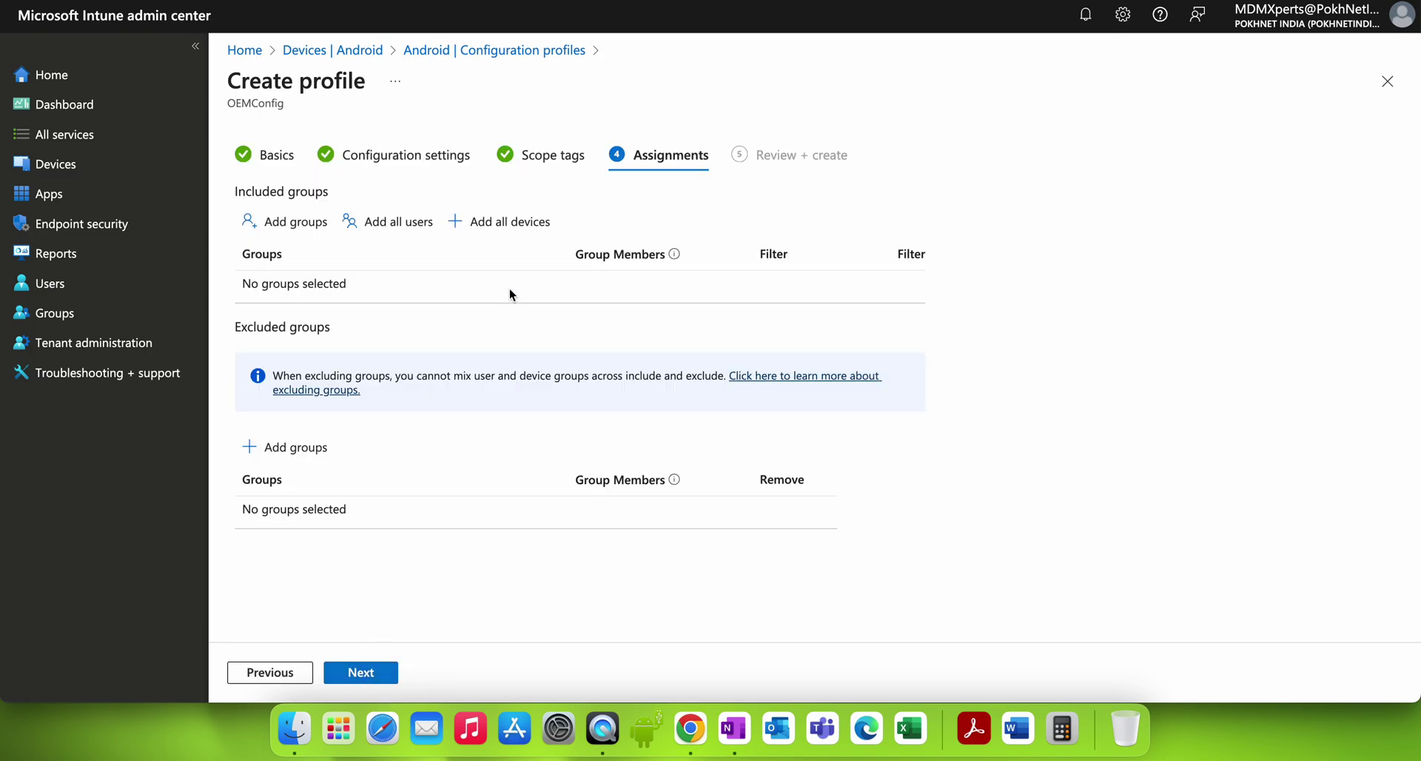
click(517, 224)
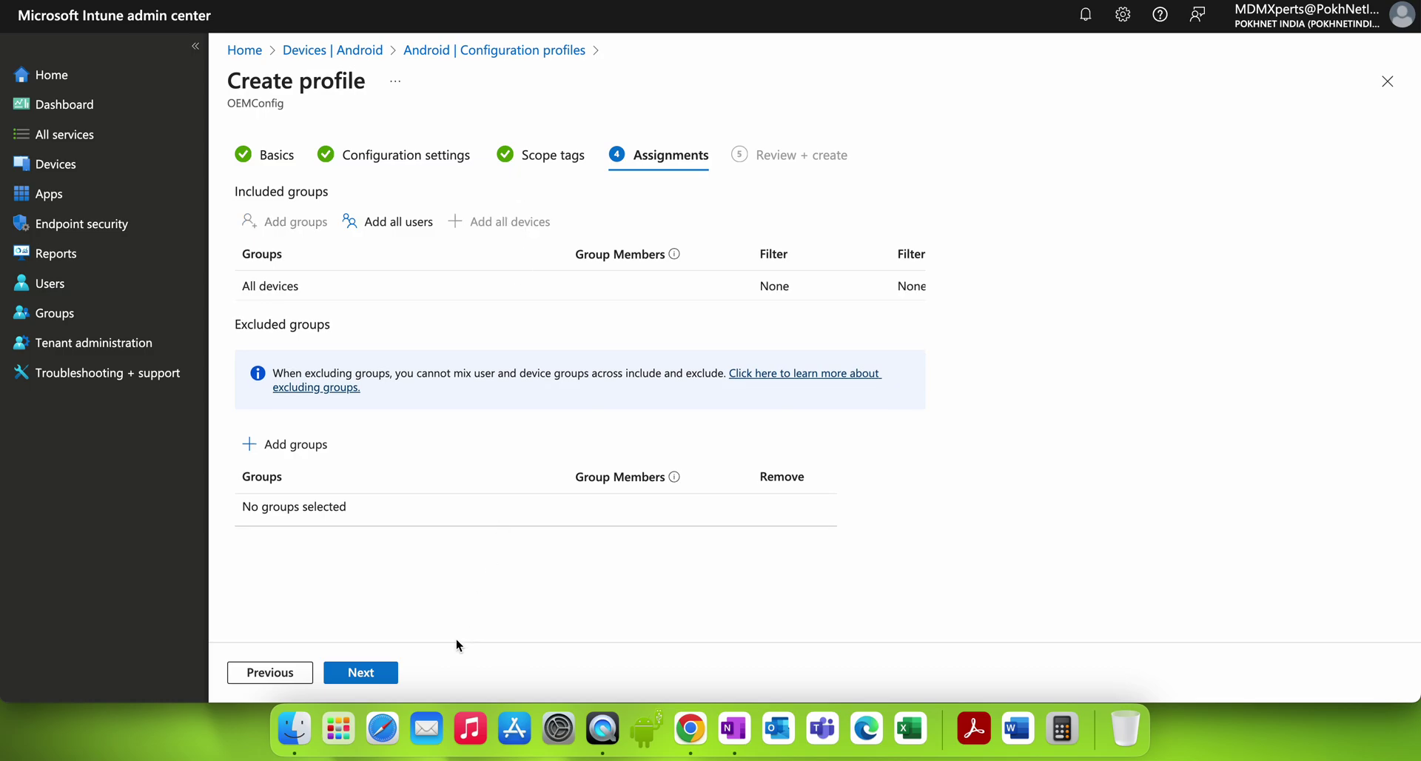
click(374, 672)
click(374, 672)
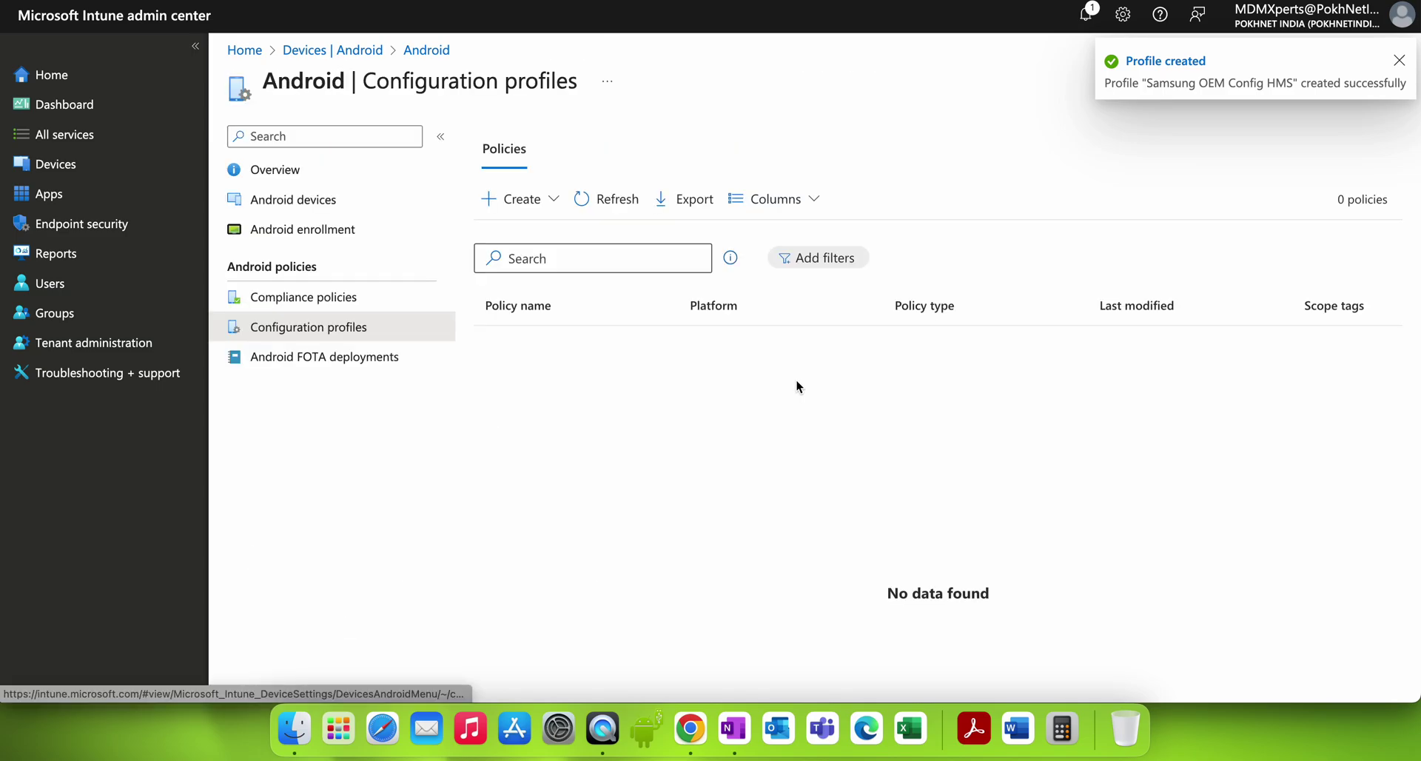
Step: Refresh the Android configuration profiles and open the properties of Samsung OEM Config HMS
click(614, 201)
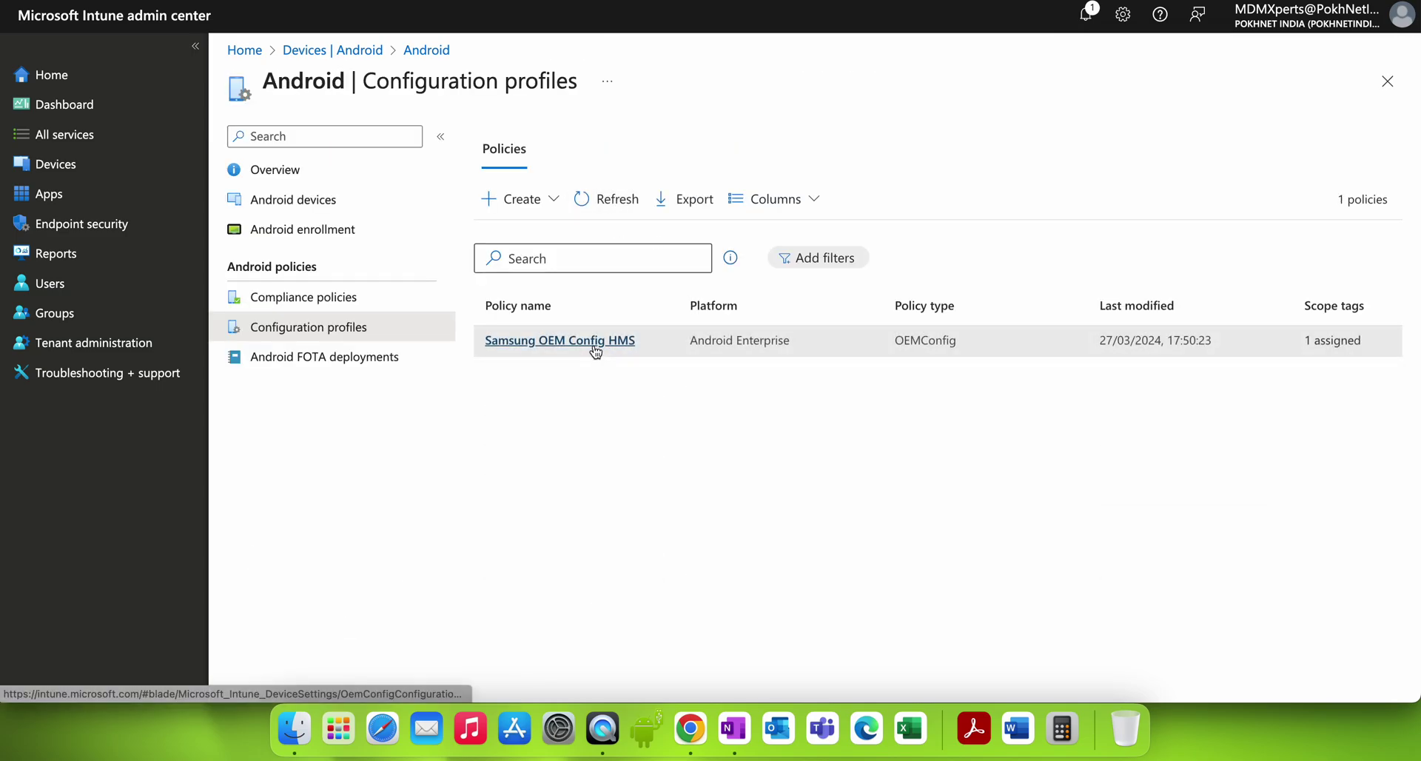
click(593, 341)
click(353, 274)
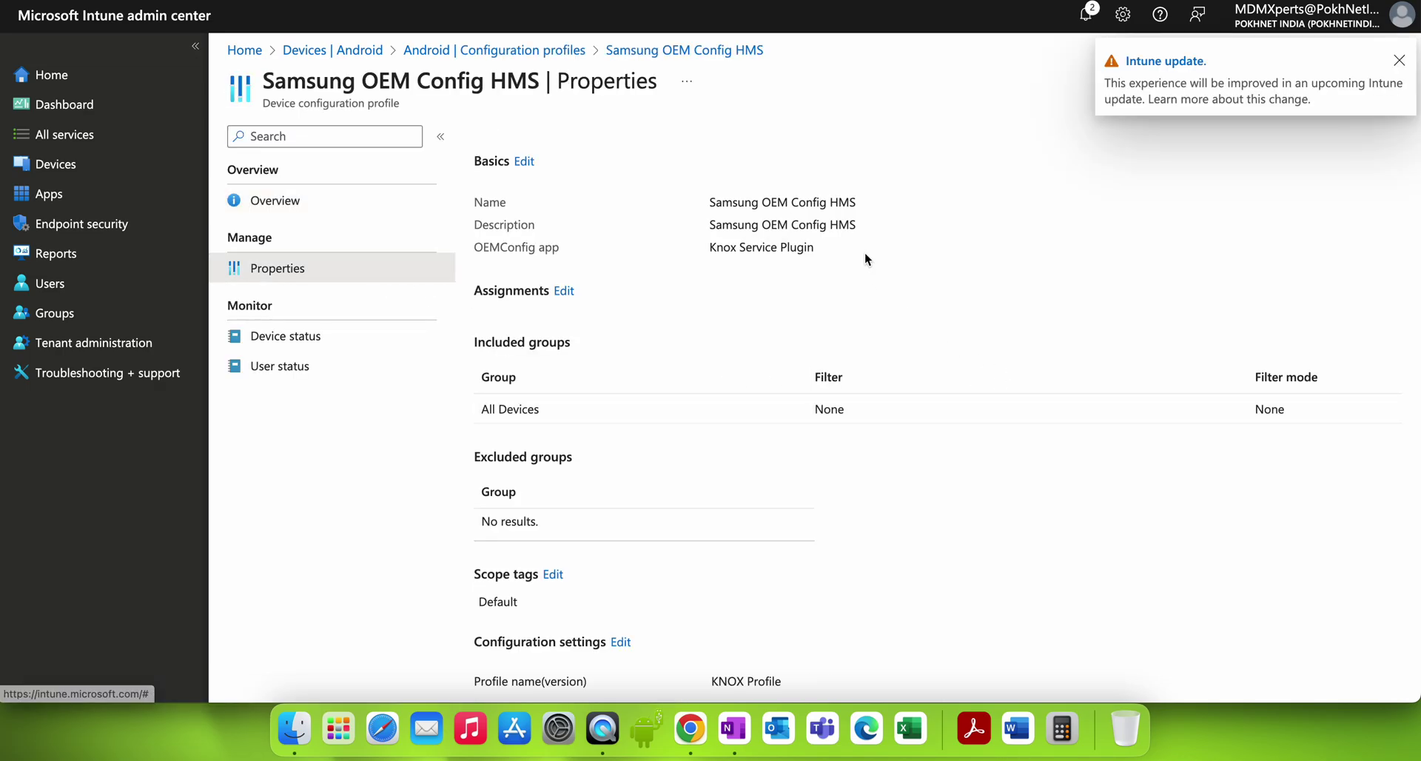
Step: Examine the permission policies and package or component names of both permission configurations in the profile's properties
scroll(864, 252, down, 5)
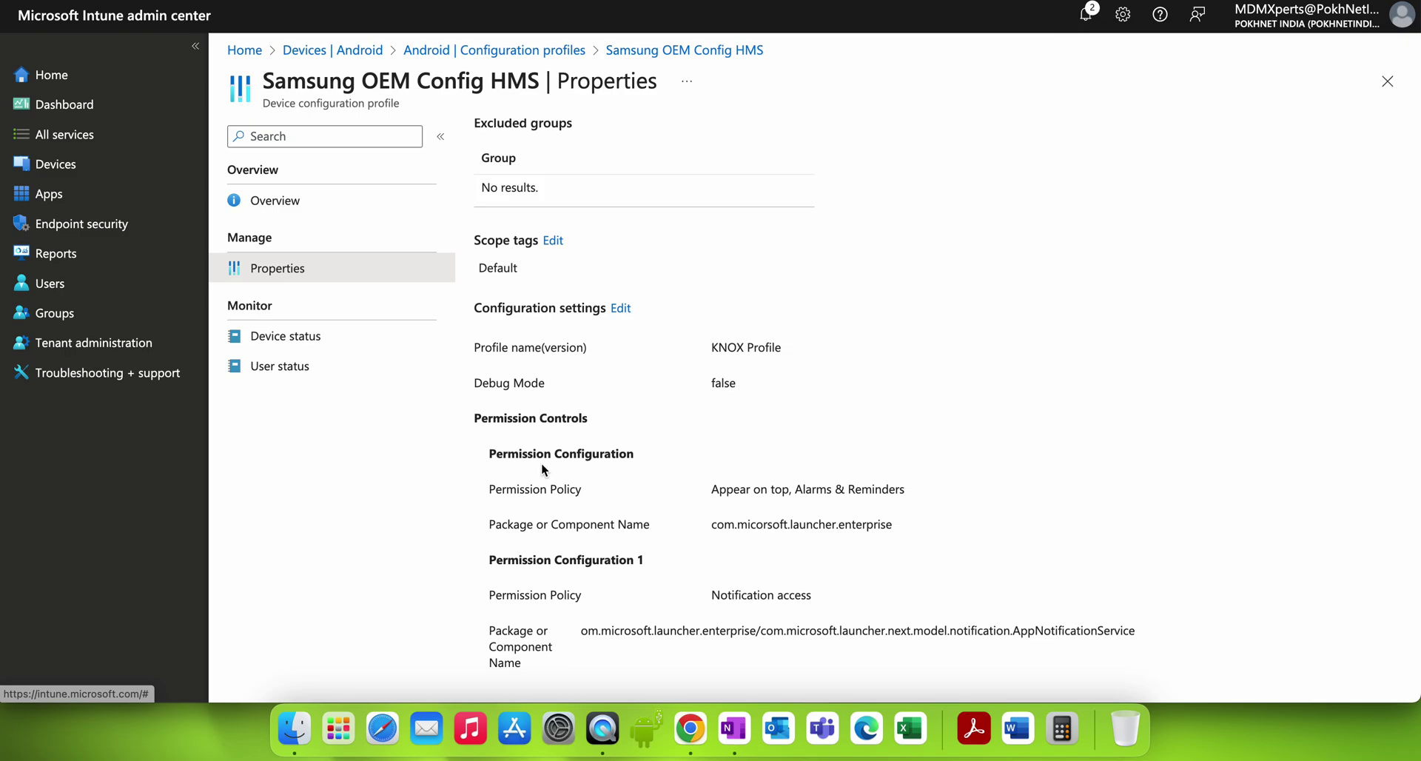
drag(508, 454, 667, 461)
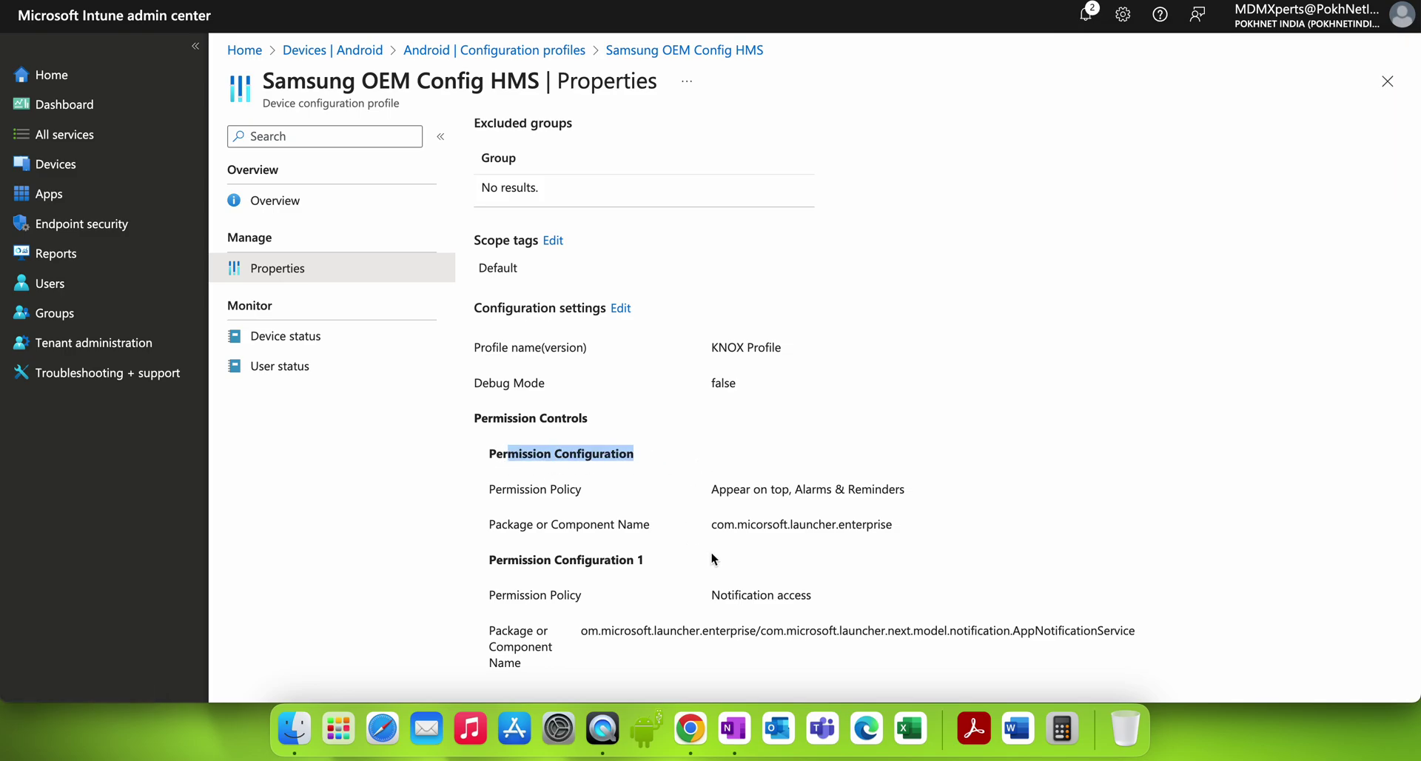
click(695, 593)
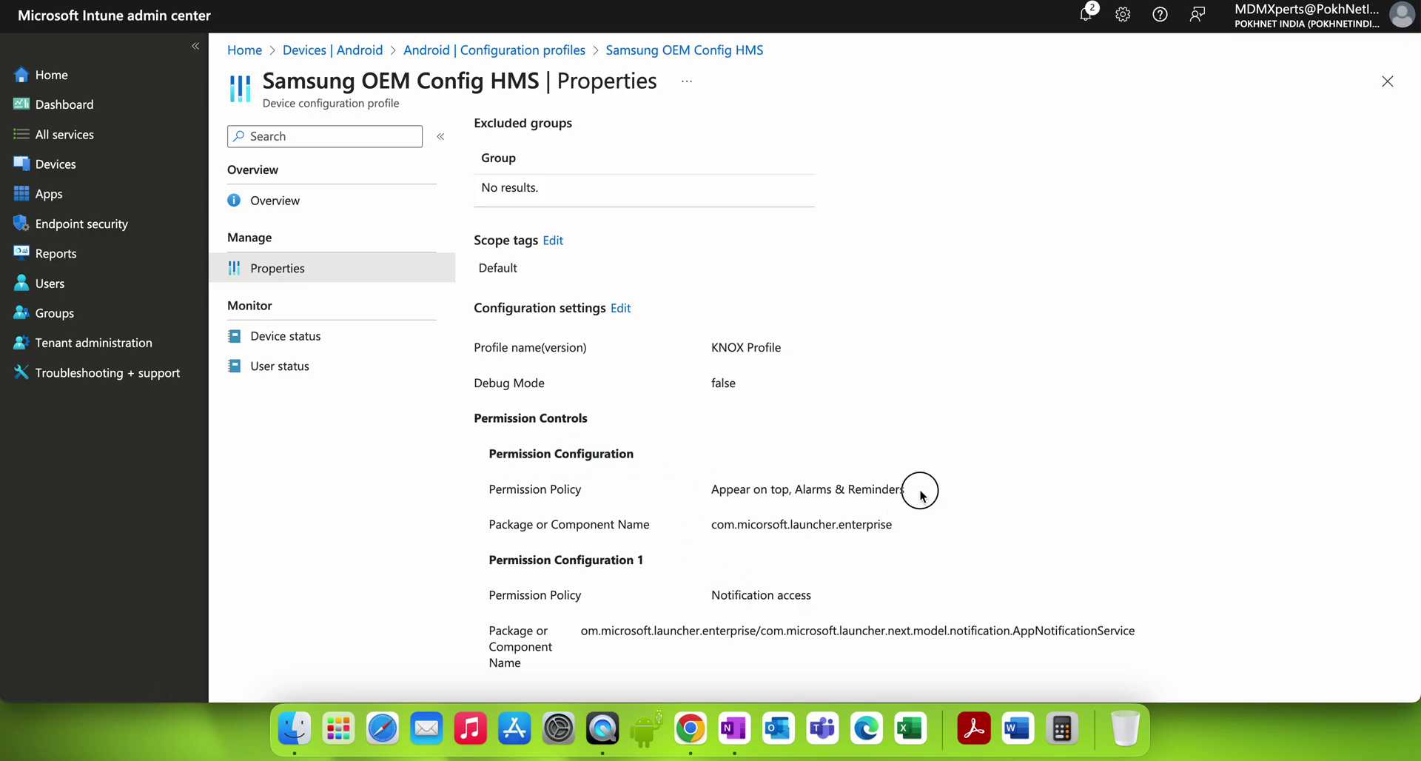
drag(921, 495, 711, 490)
drag(899, 524, 711, 526)
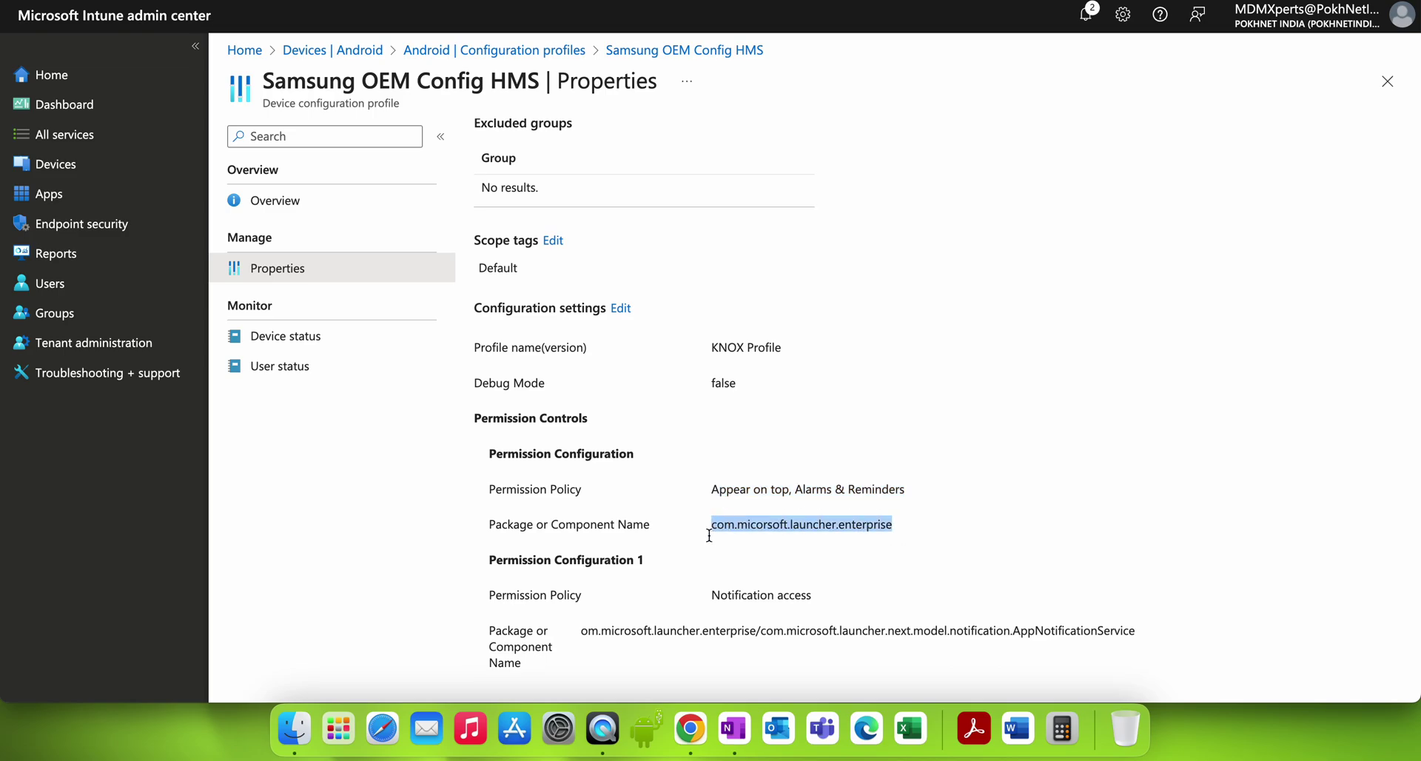
drag(567, 636, 839, 633)
click(887, 626)
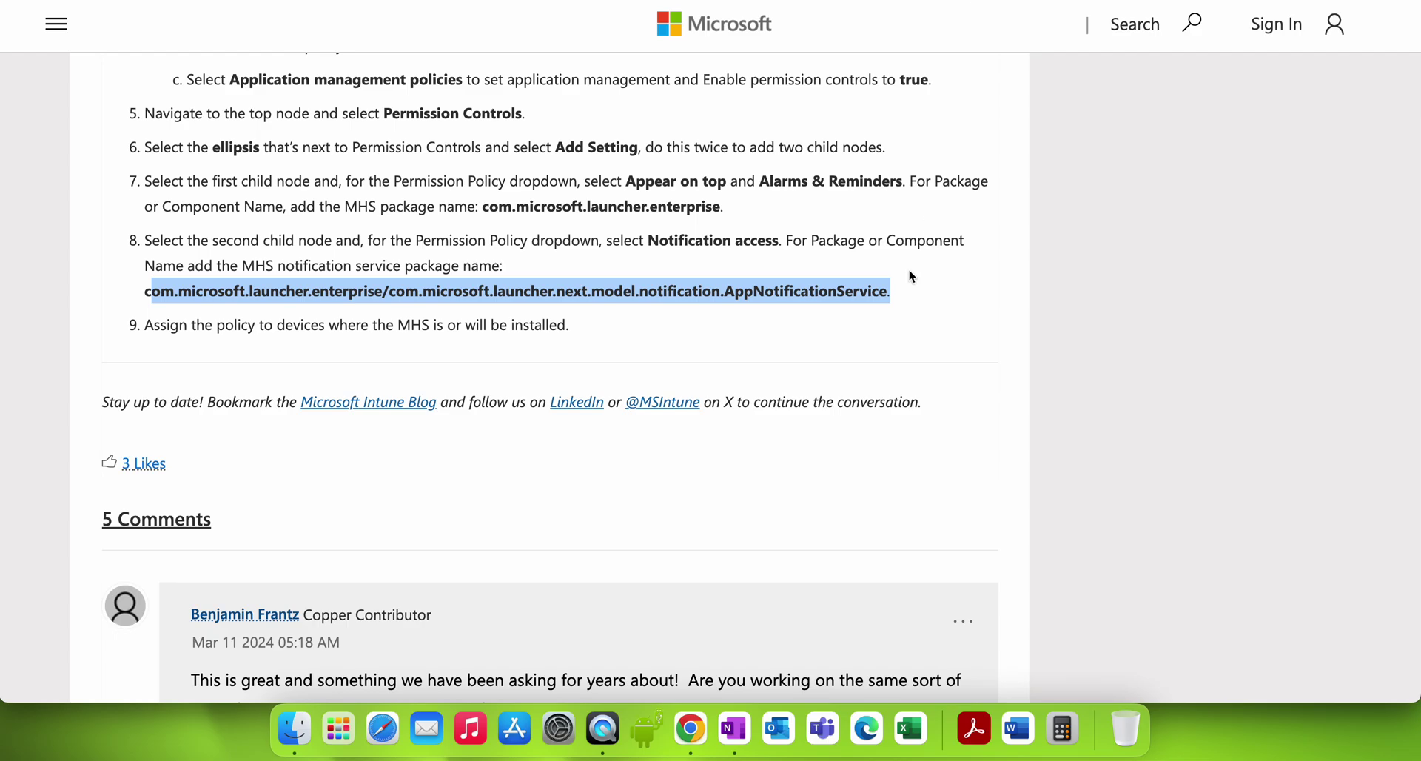
Step: Examine the Managed Home Screen example screenshots and the Getting started section in the Microsoft article
scroll(909, 269, up, 15)
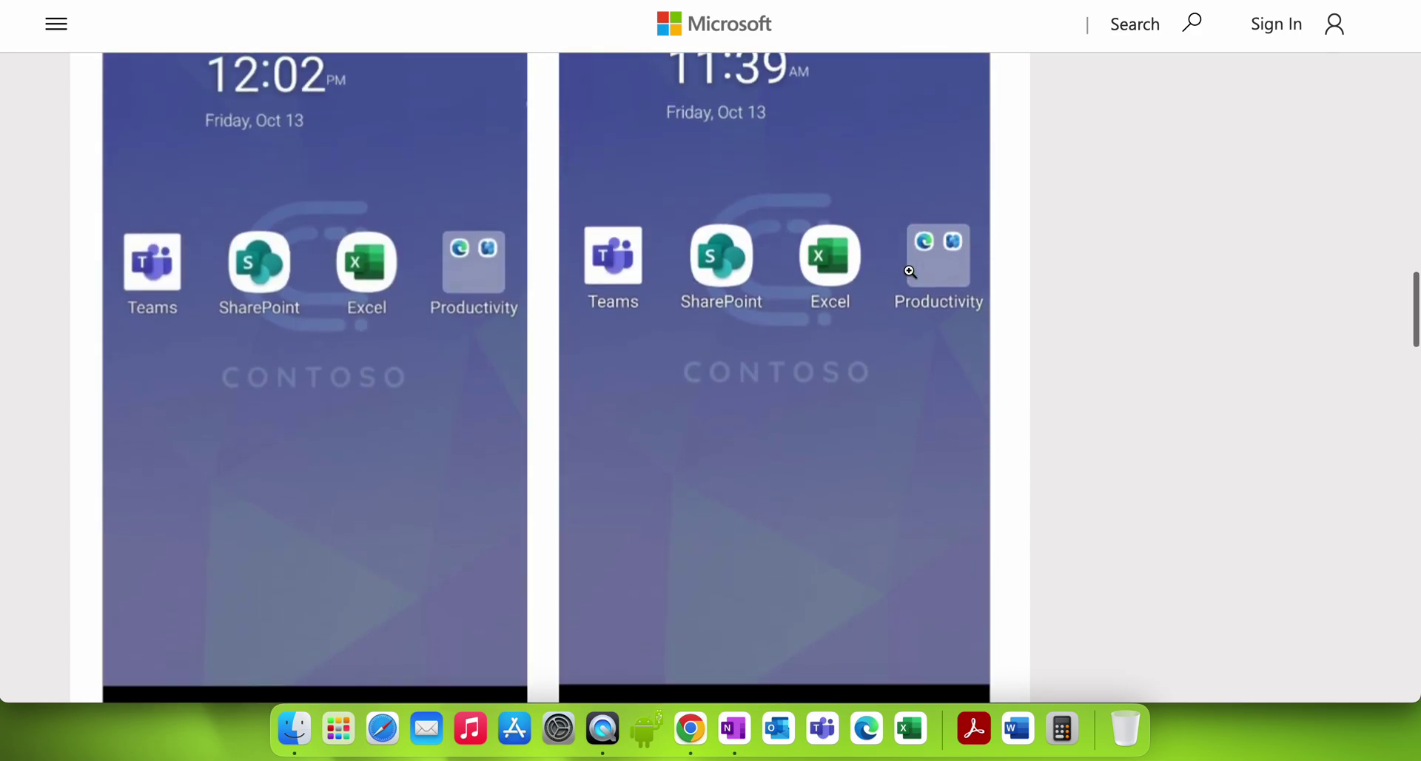
scroll(907, 269, up, 3)
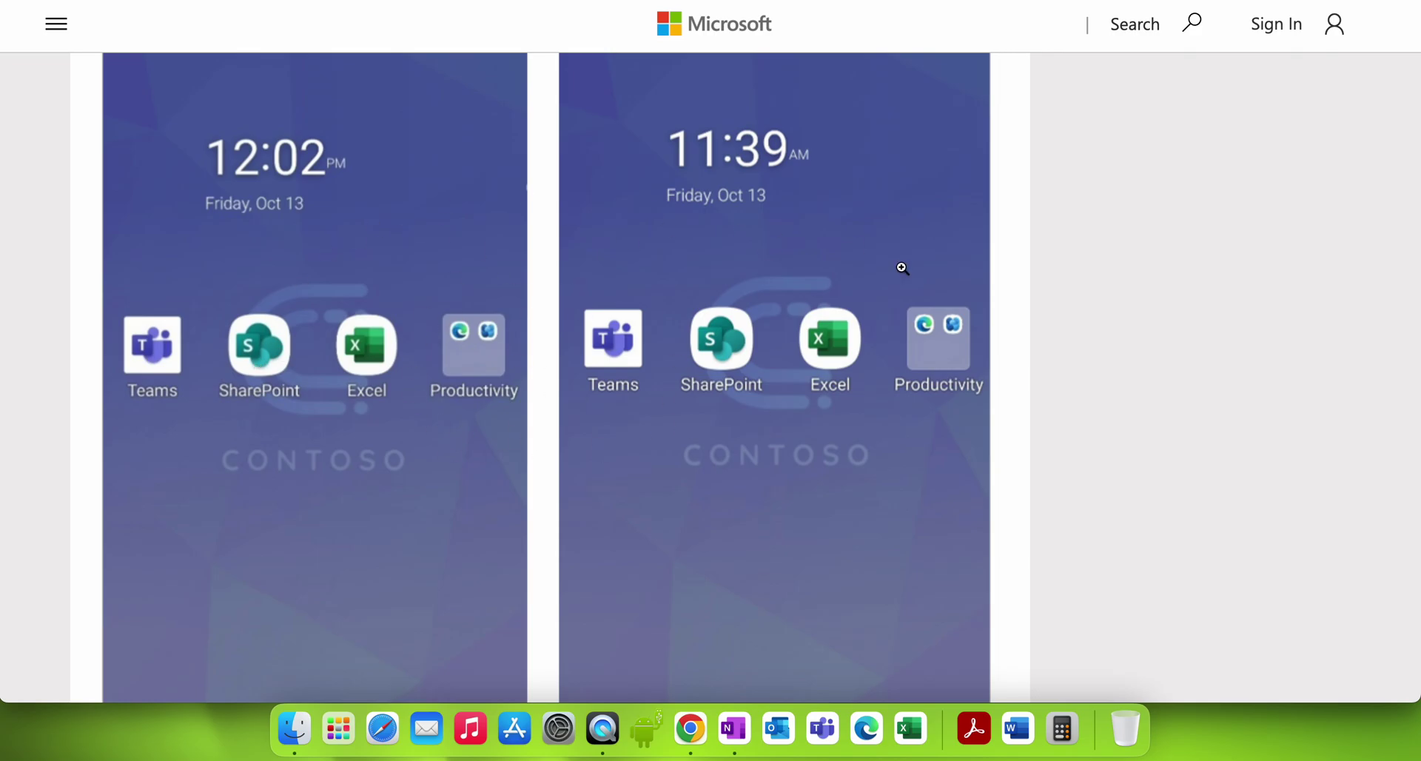
scroll(677, 401, down, 5)
scroll(682, 403, down, 7)
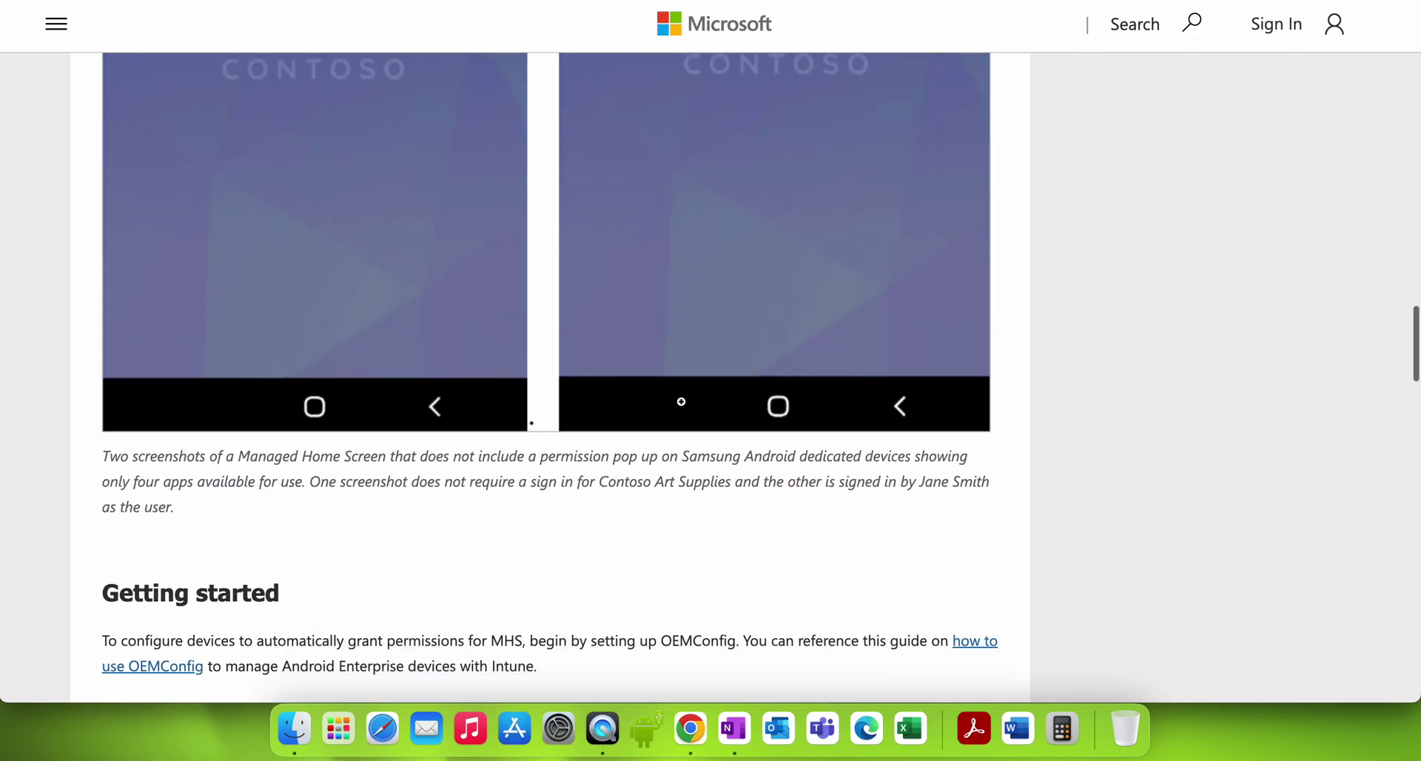
scroll(681, 401, up, 1)
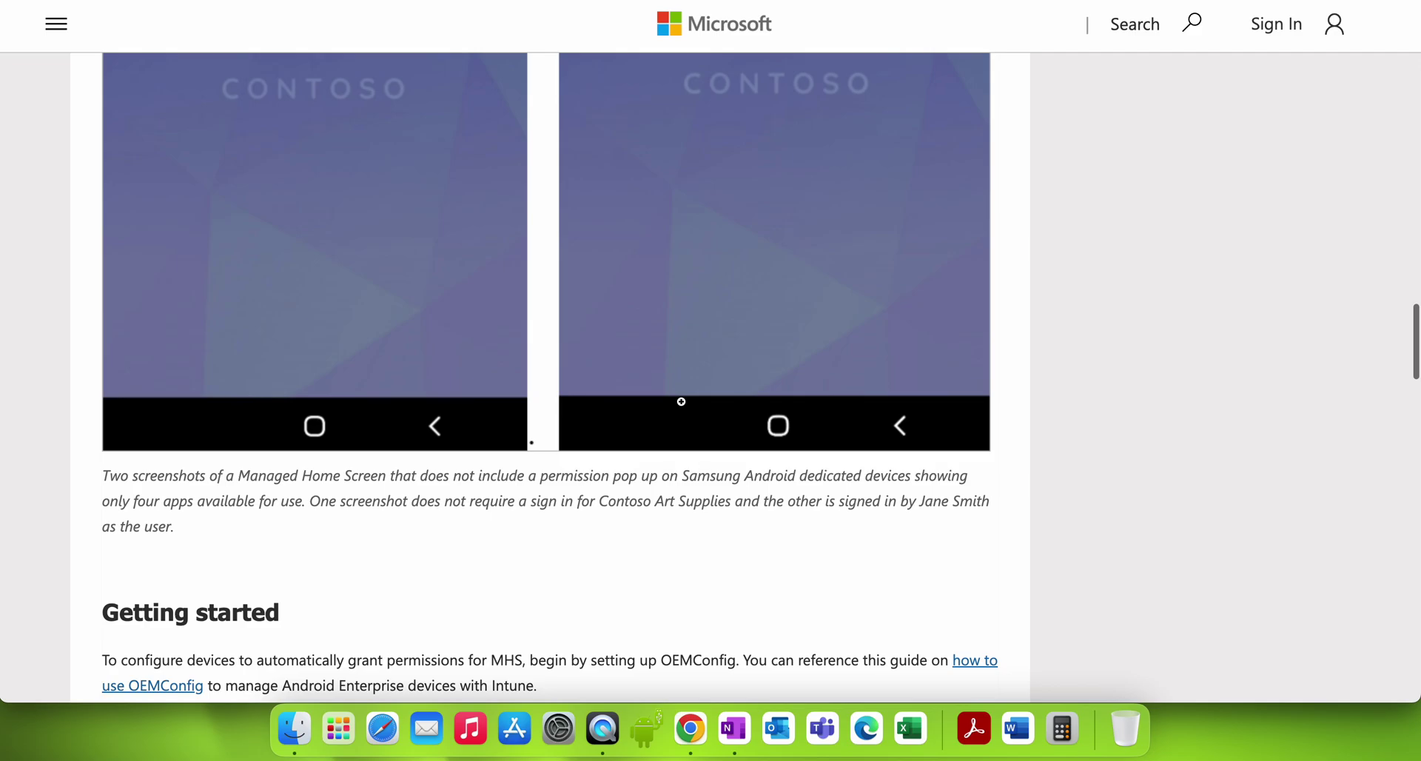
scroll(681, 401, down, 1)
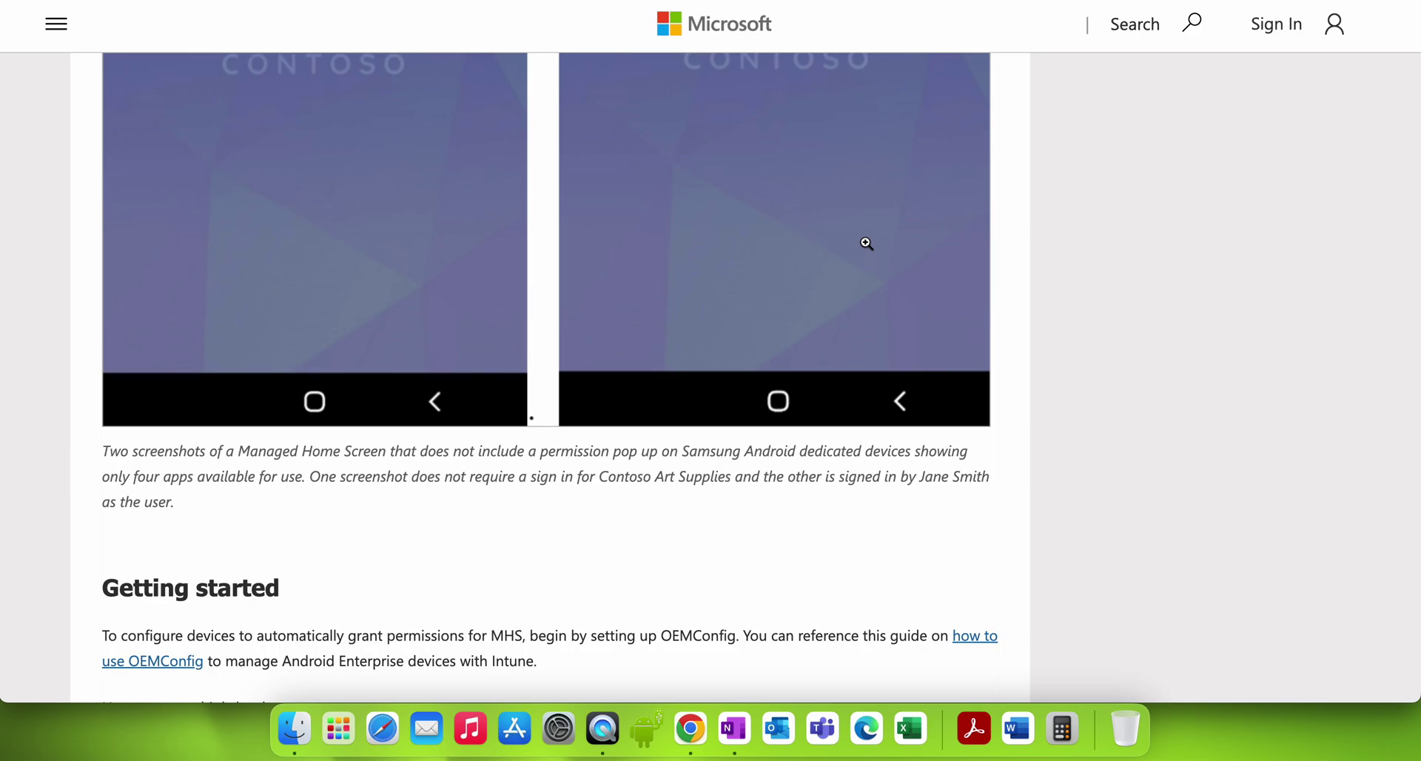
scroll(865, 243, down, 3)
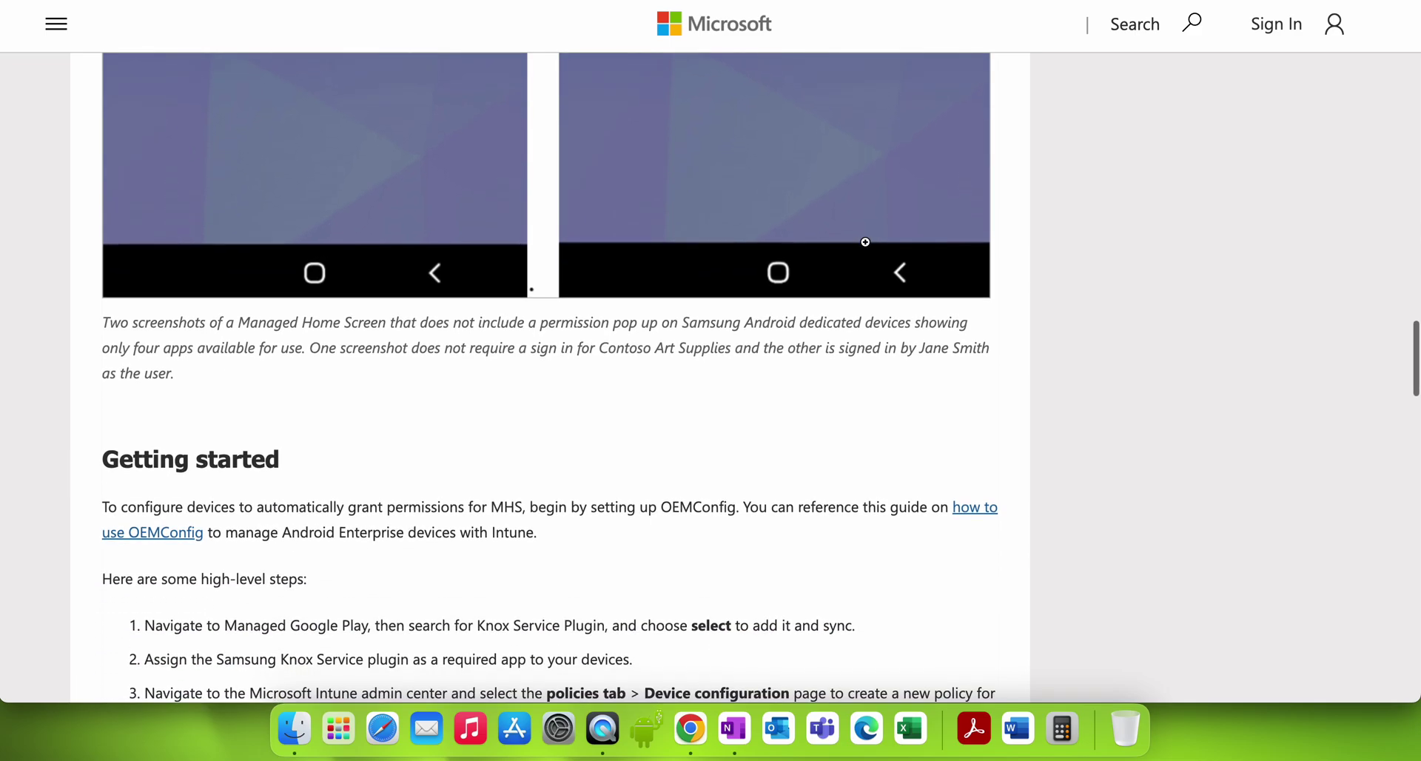
Step: Read the introduction and Overview of the Microsoft Learn article on managing Android Enterprise devices with OEMConfig
scroll(866, 243, up, 10)
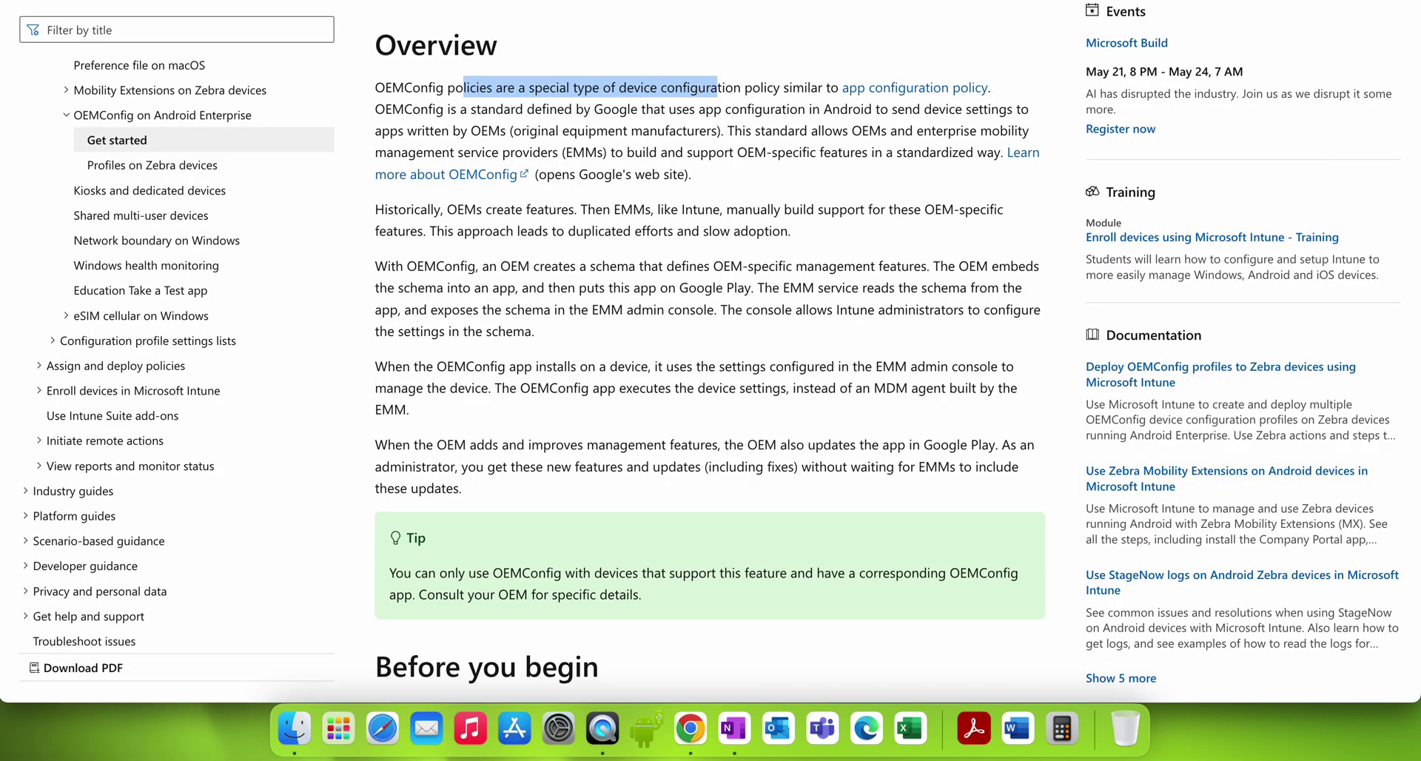
scroll(844, 325, up, 10)
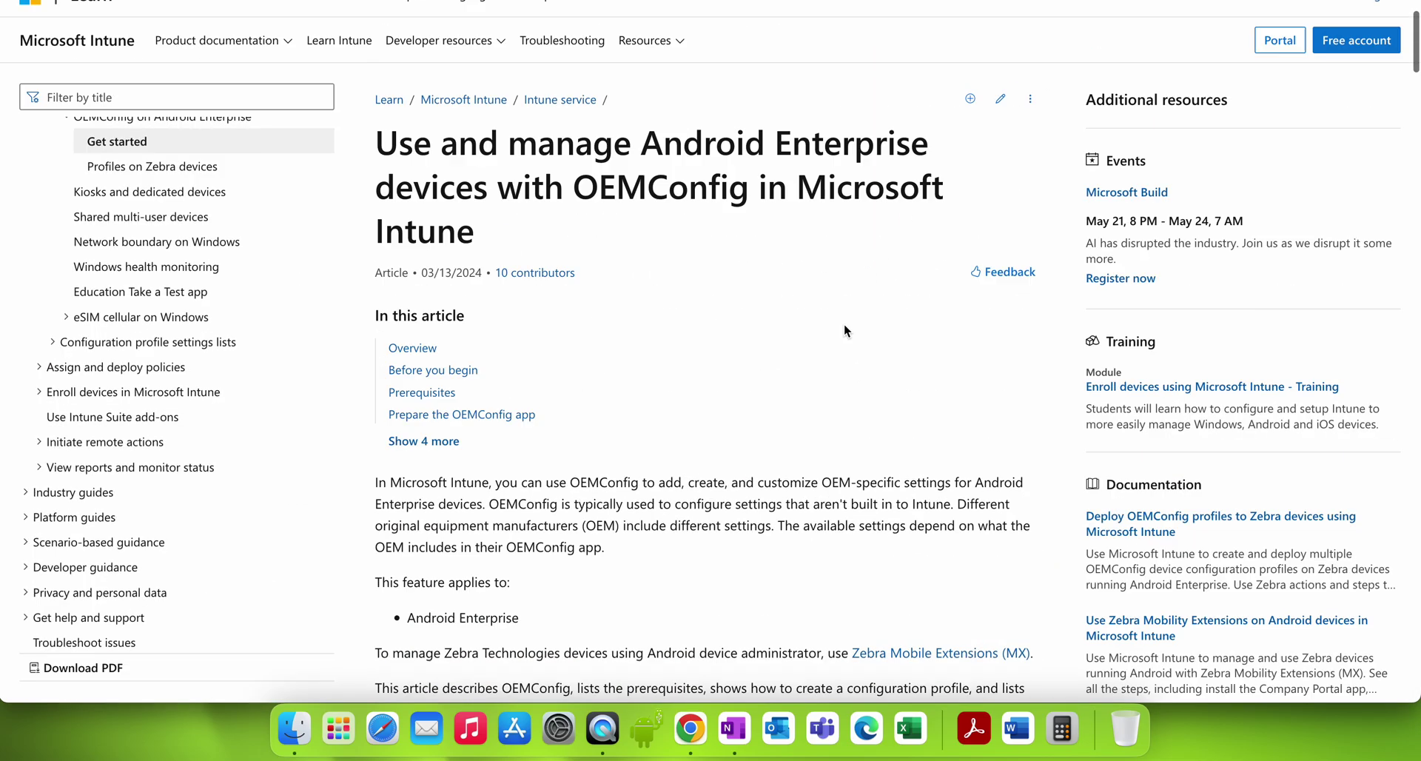
scroll(843, 324, down, 15)
scroll(864, 252, up, 6)
drag(464, 317, 717, 316)
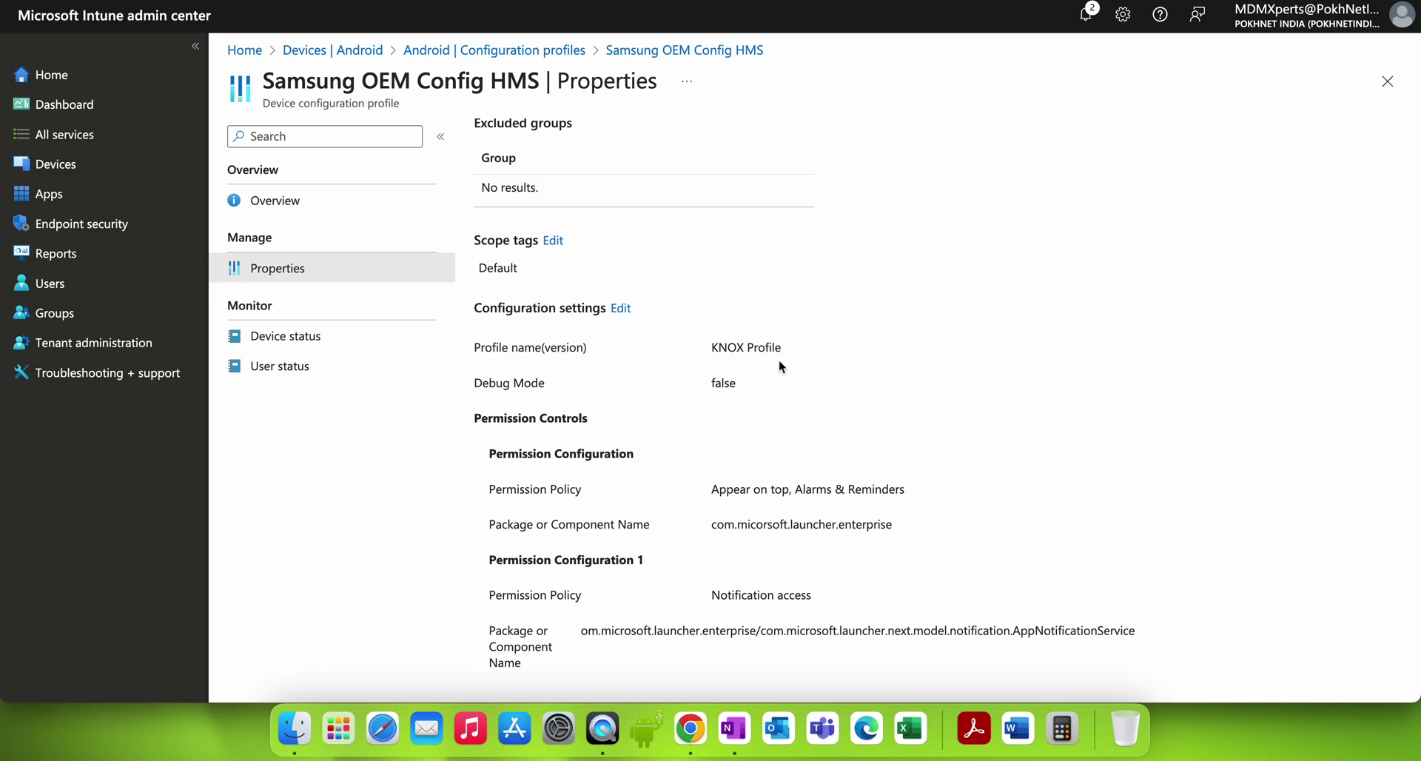
Step: Check the profile's name and its OEMConfig app in the Basics section of its Intune properties
scroll(866, 468, up, 5)
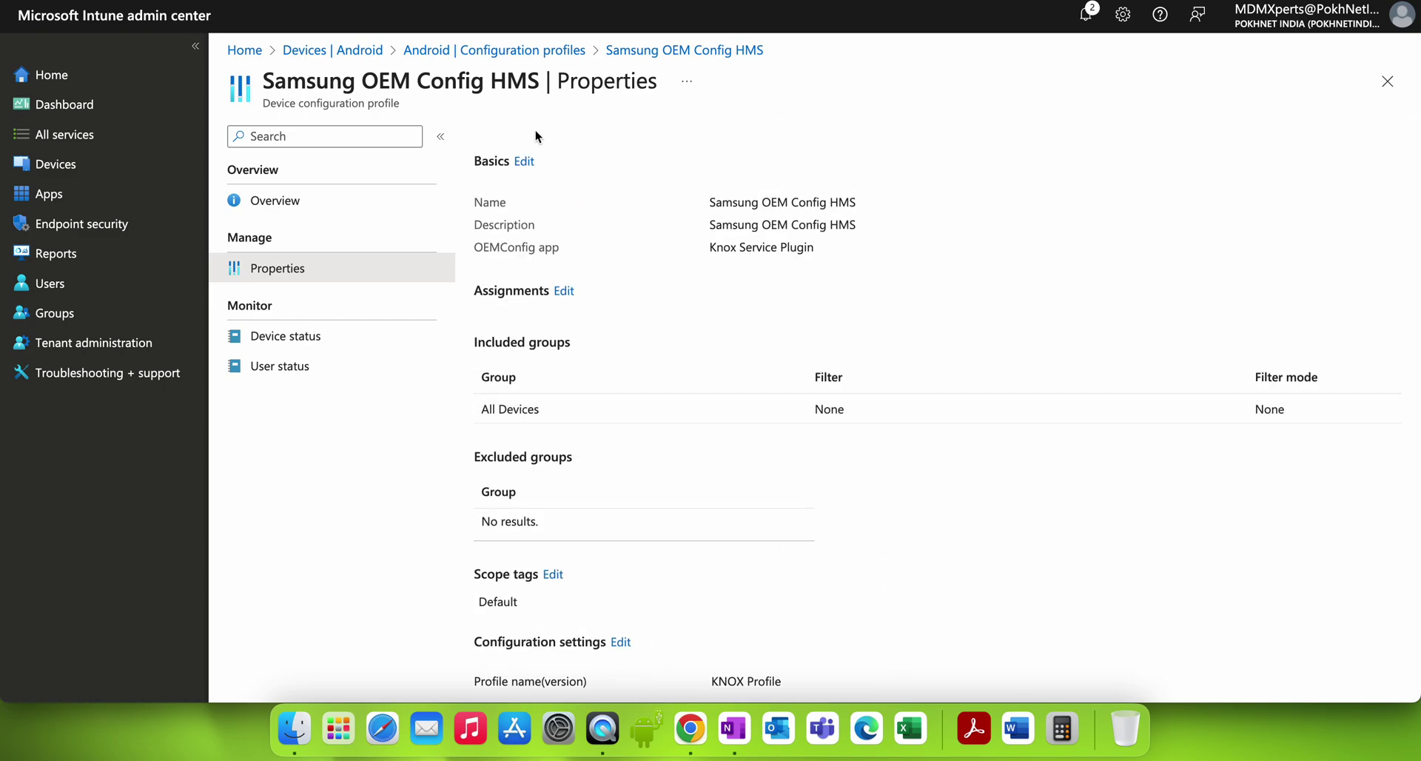
drag(307, 80, 543, 80)
click(936, 198)
drag(816, 249, 718, 250)
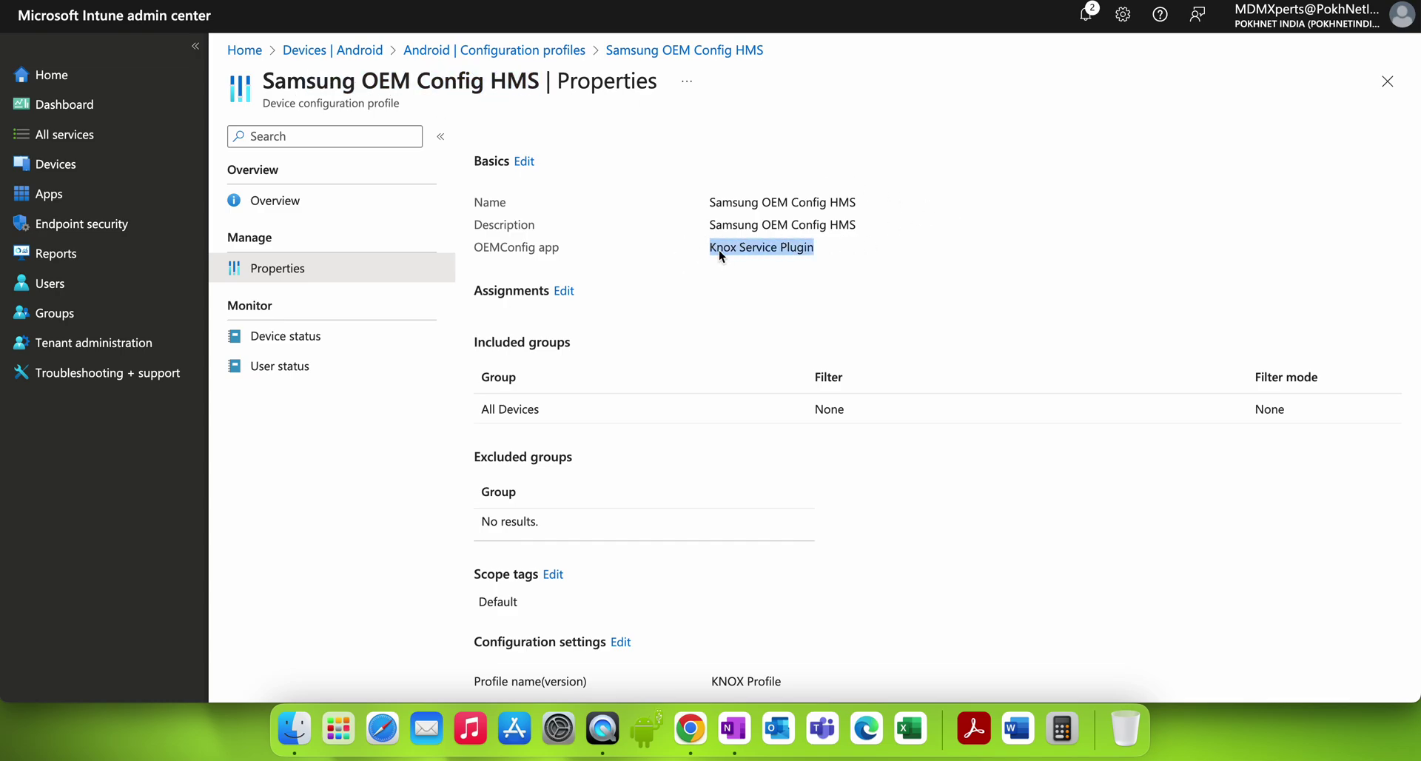
click(953, 235)
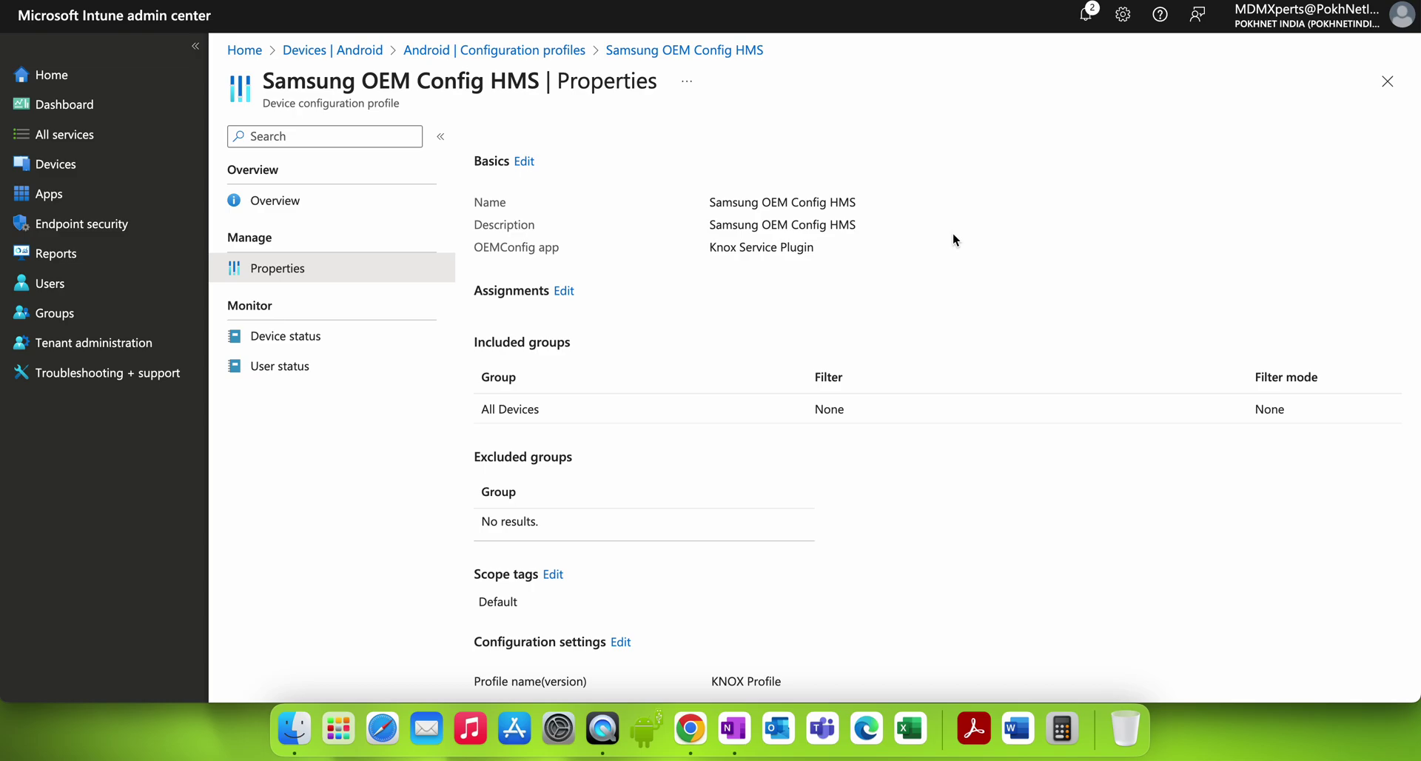